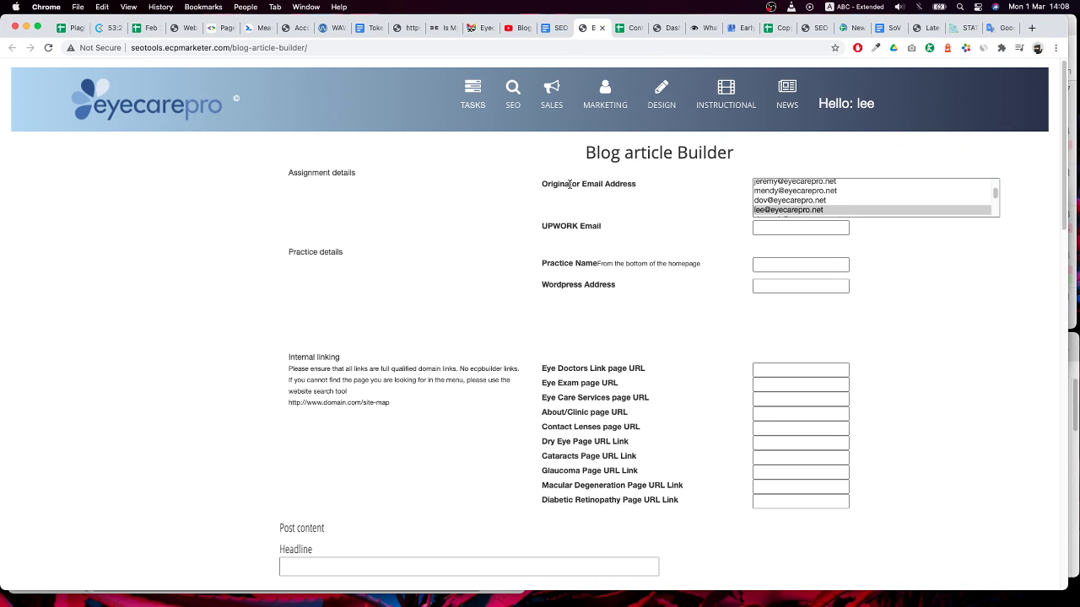
Fill in the UPWORK Email field of the Blog article Builder form with the writer's e-mail address
click(824, 232)
click(806, 229)
key(super+v)
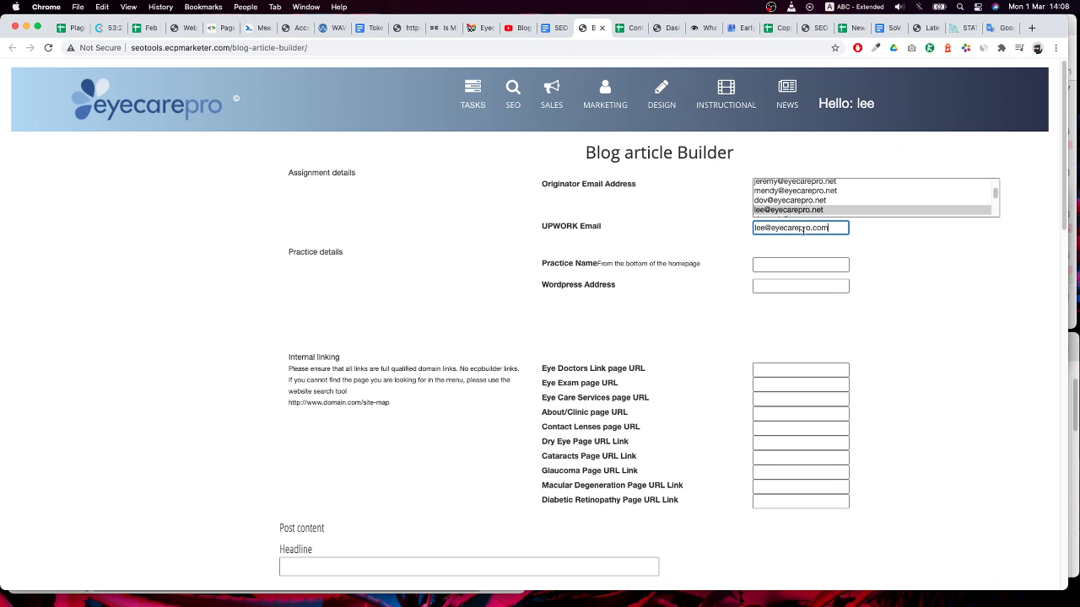
Copy the practice name Active Eyes Optometry from the practice homepage's footer into the form's Practice Name field
click(667, 28)
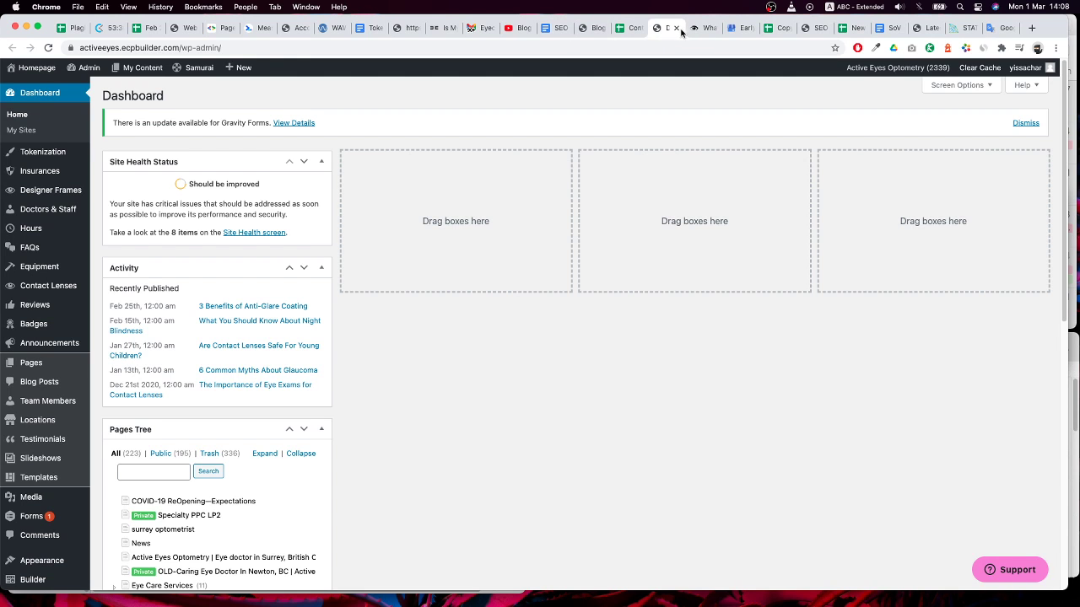
click(693, 28)
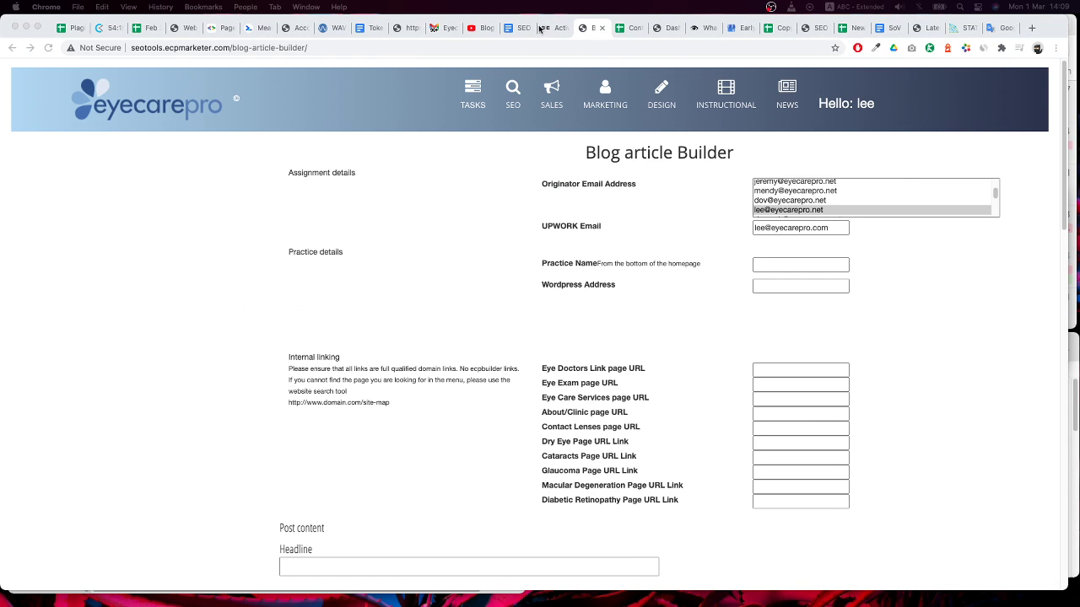
click(540, 28)
scroll(418, 300, down, 20)
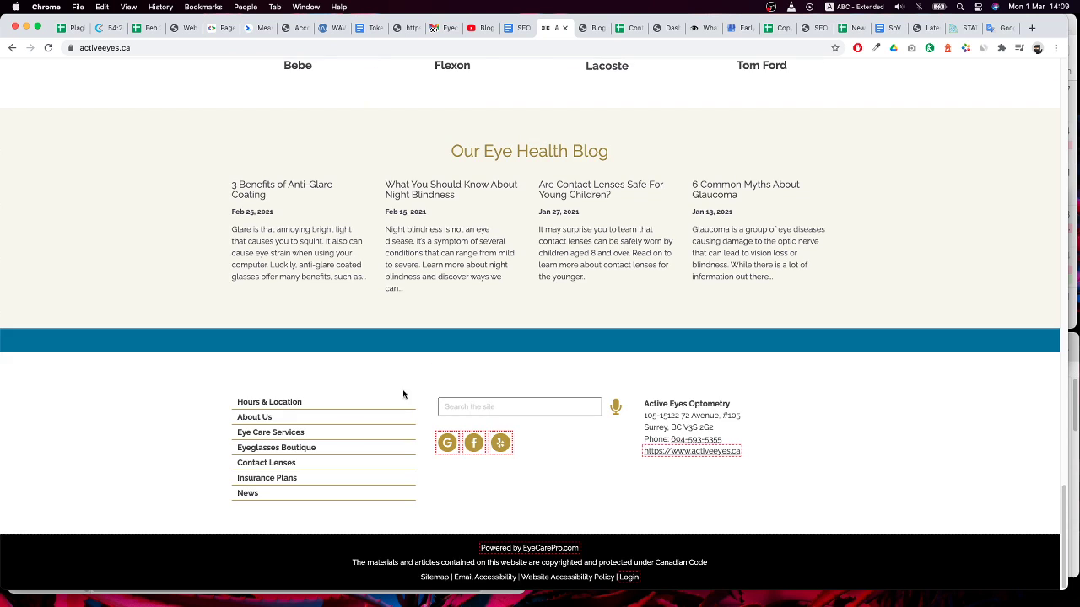
triple_click(660, 402)
key(super+c)
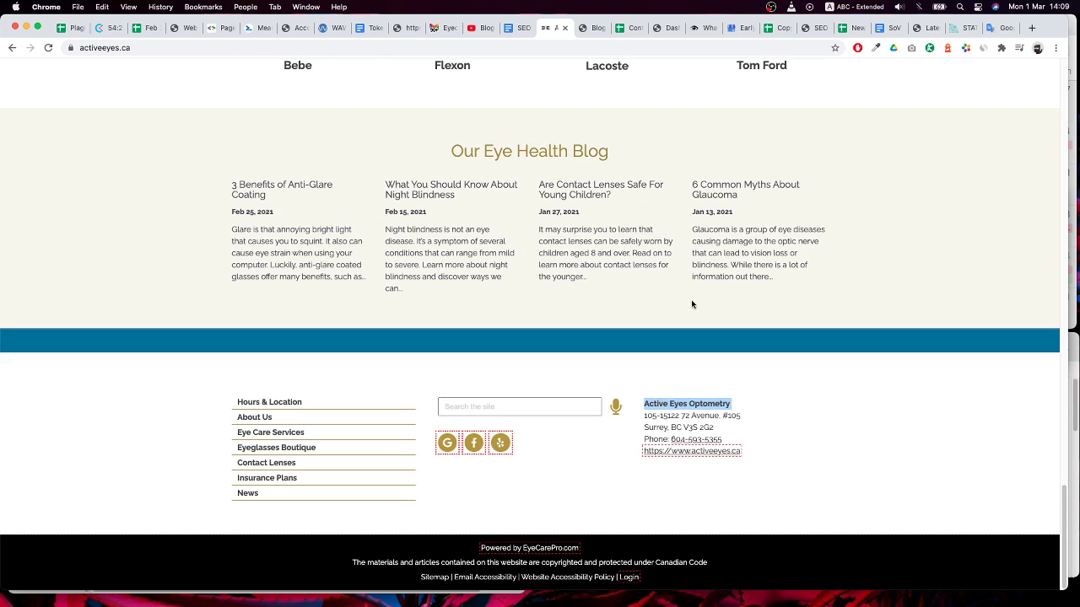
click(593, 32)
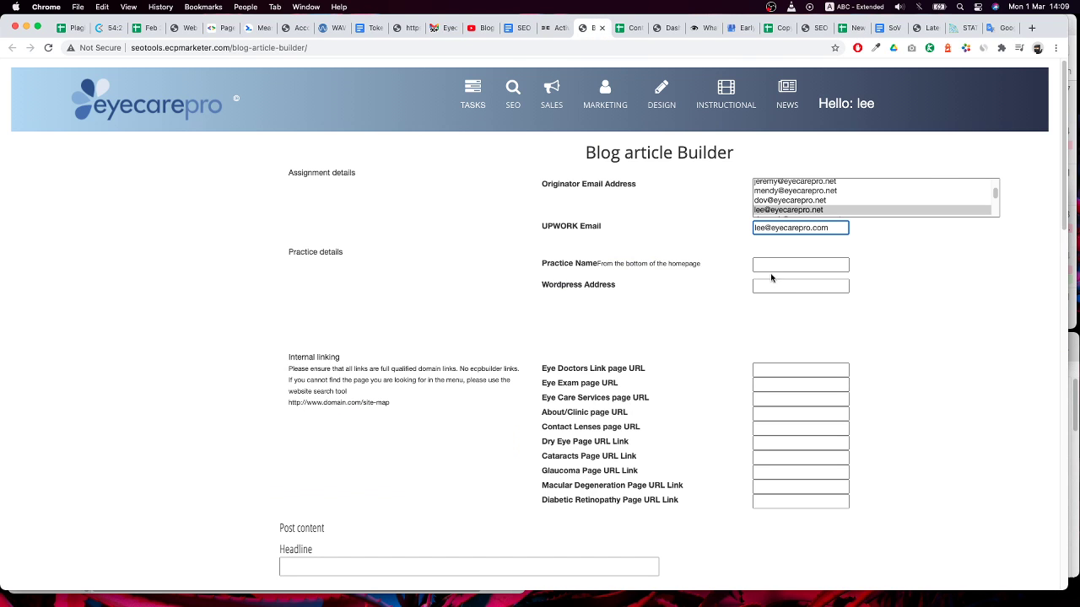
click(767, 265)
key(super+v)
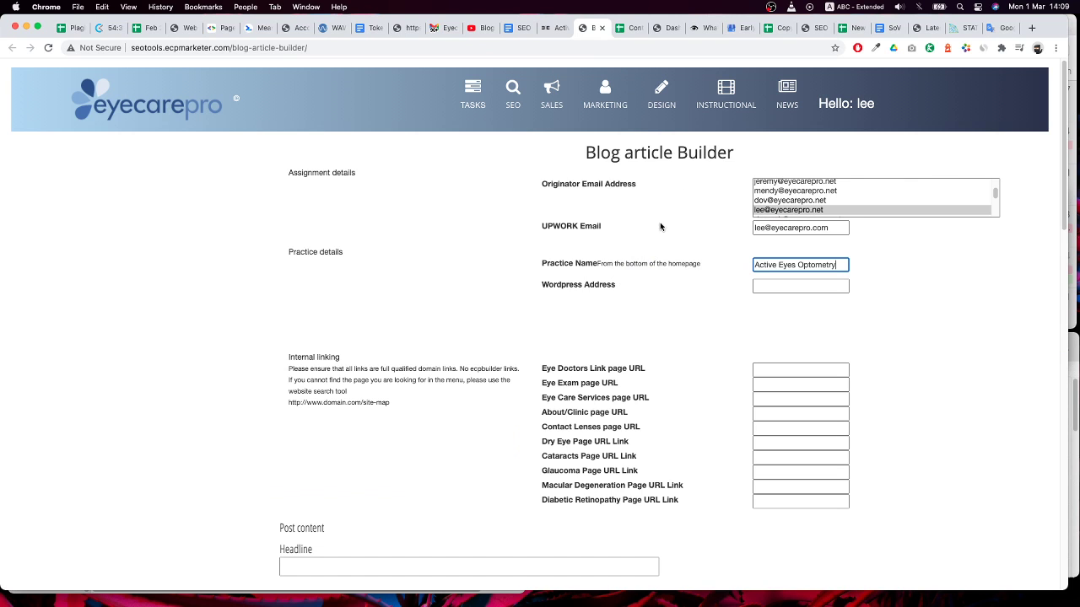
Open the blog post "What You Should Know About Night Blindness" for editing in the practice's WordPress admin
click(662, 28)
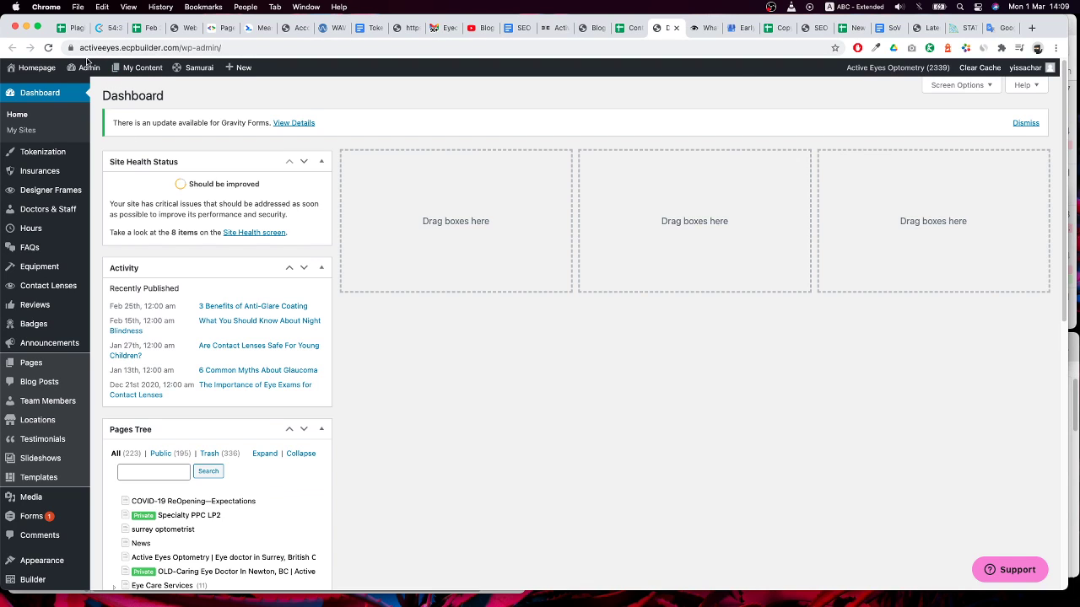
click(50, 387)
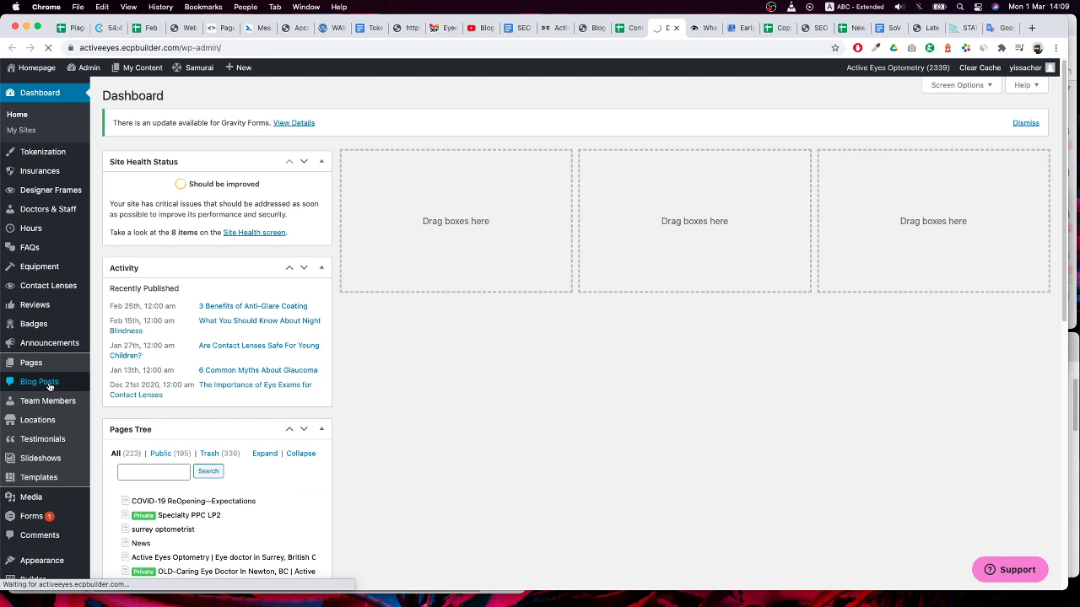
click(513, 28)
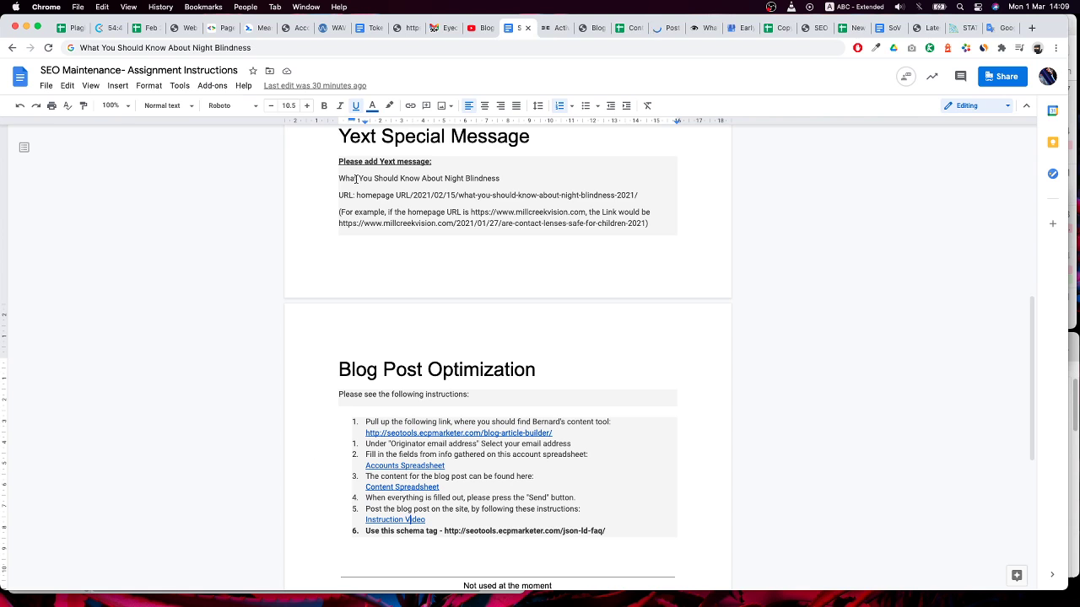
click(666, 28)
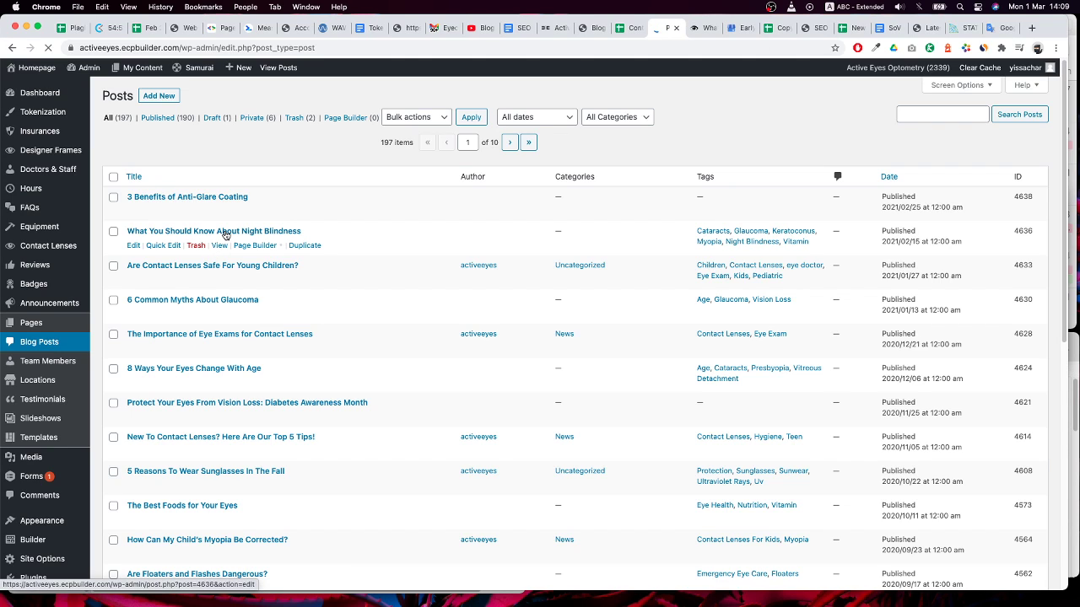
click(227, 235)
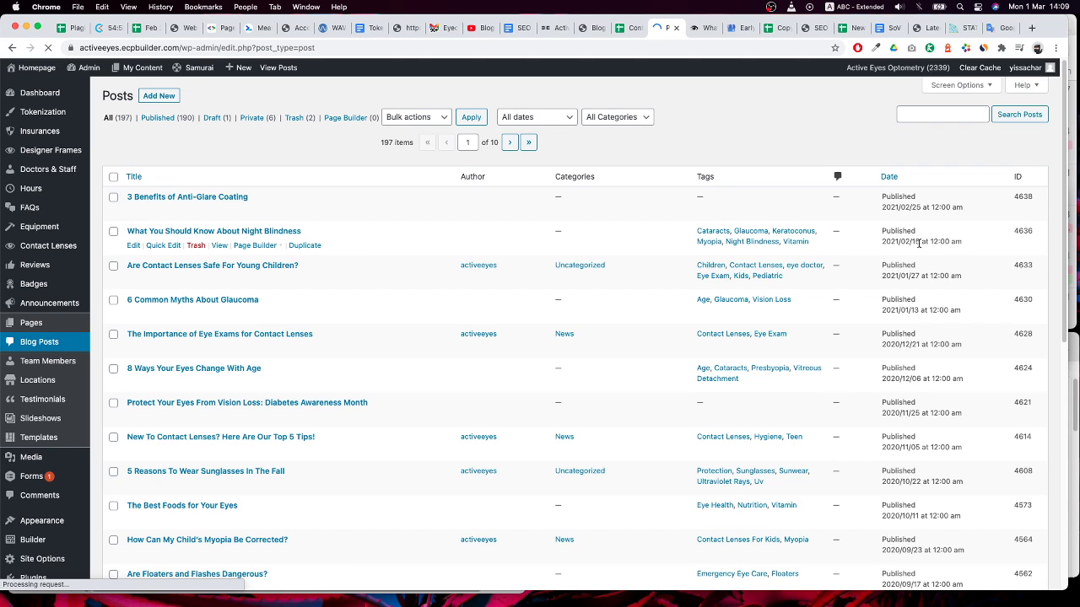
click(166, 236)
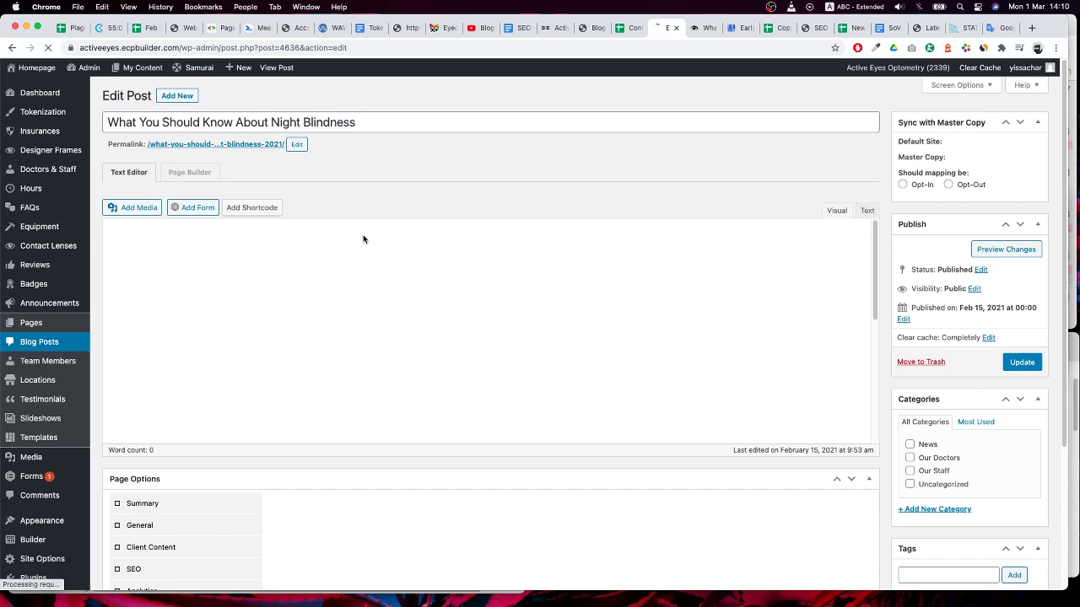
Copy the post's edit-page URL into the Wordpress Address field of the Blog article Builder form
click(387, 47)
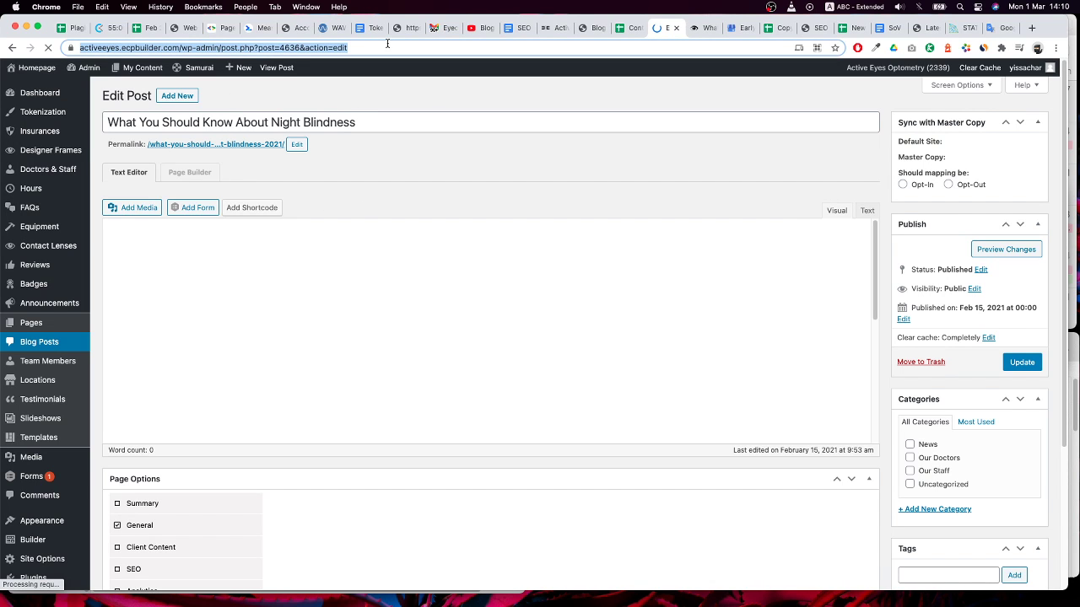
click(629, 30)
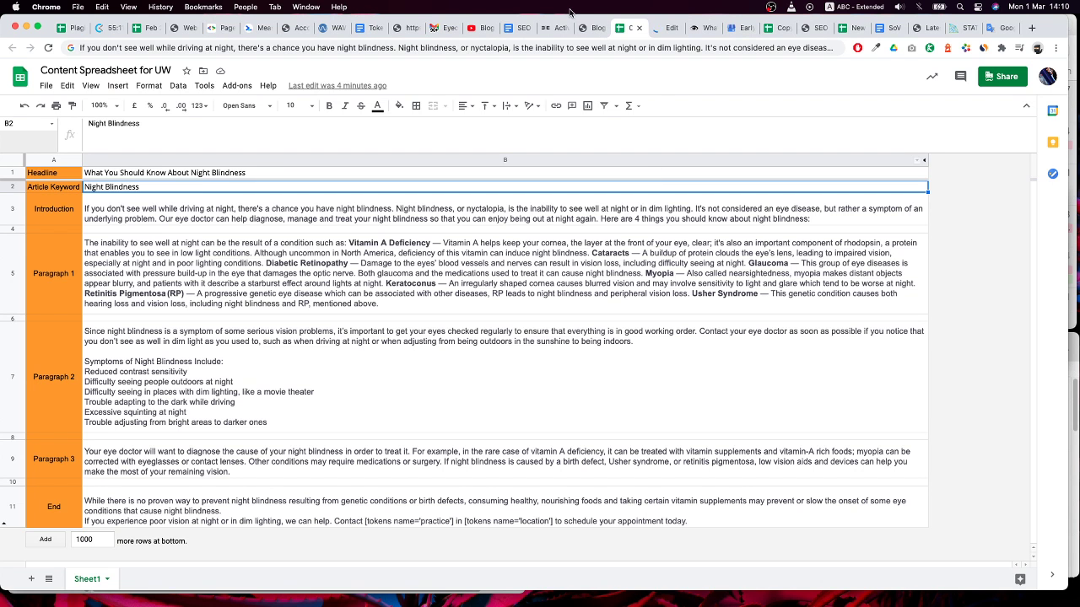
click(589, 31)
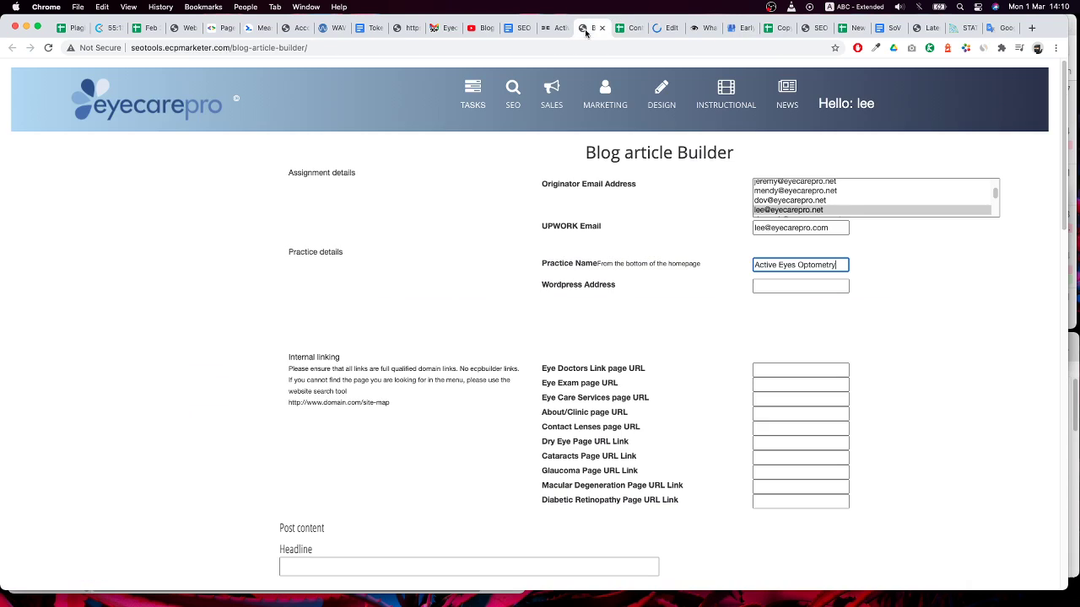
click(793, 287)
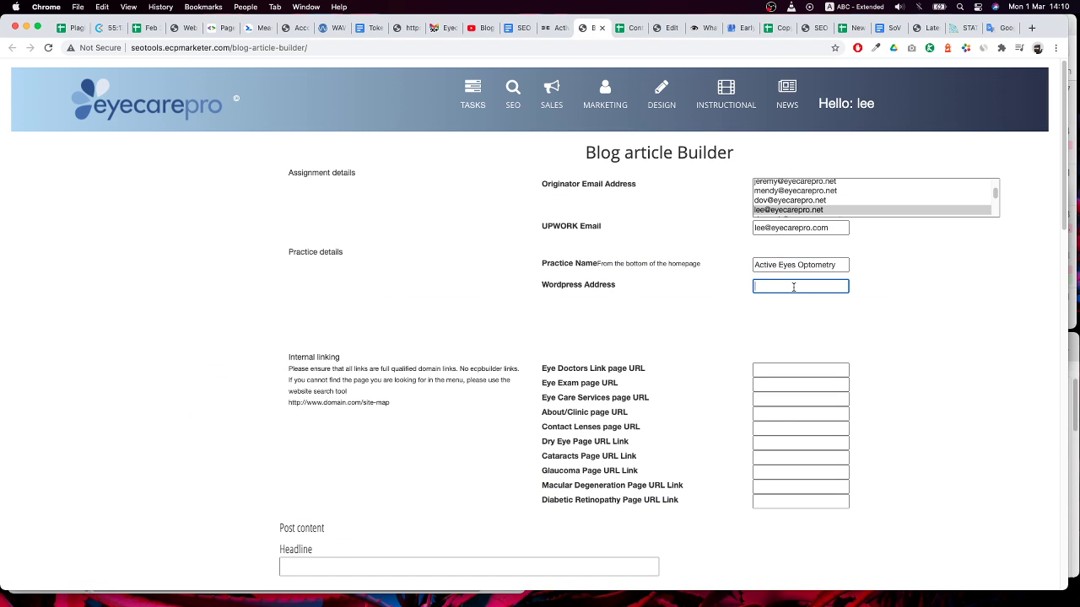
key(super+v)
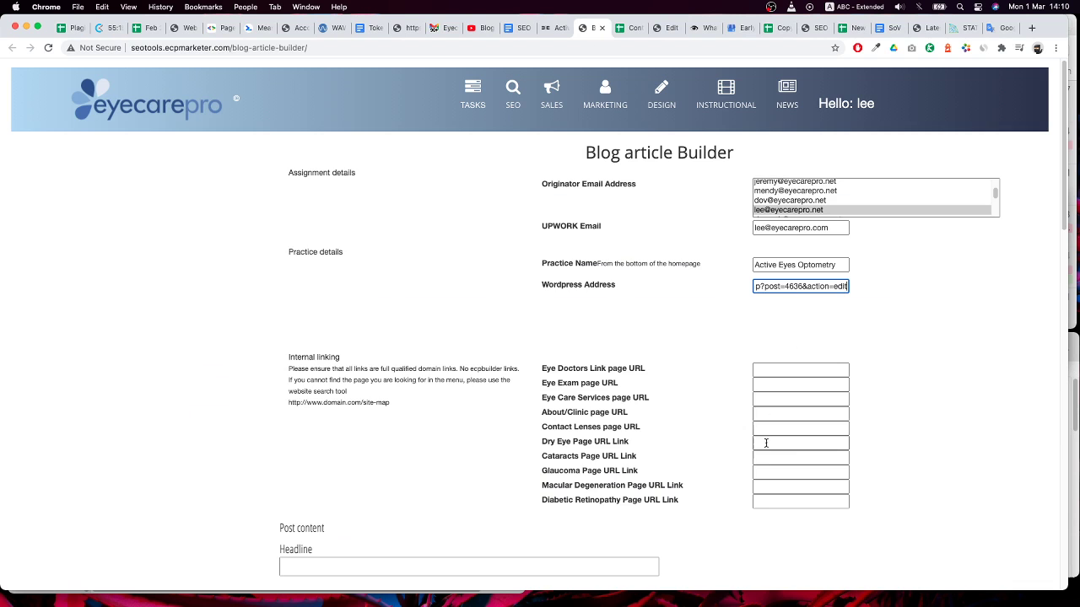
Open the Accounts Spreadsheet linked in the Blog Post Optimization section of the assignment instructions
scroll(765, 443, down, 2)
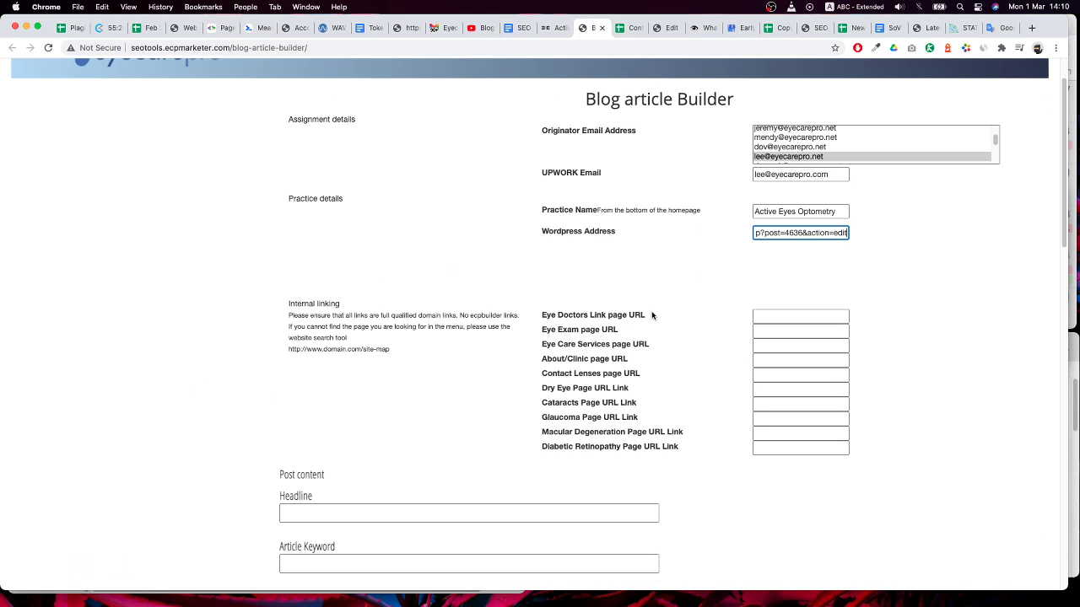
click(631, 28)
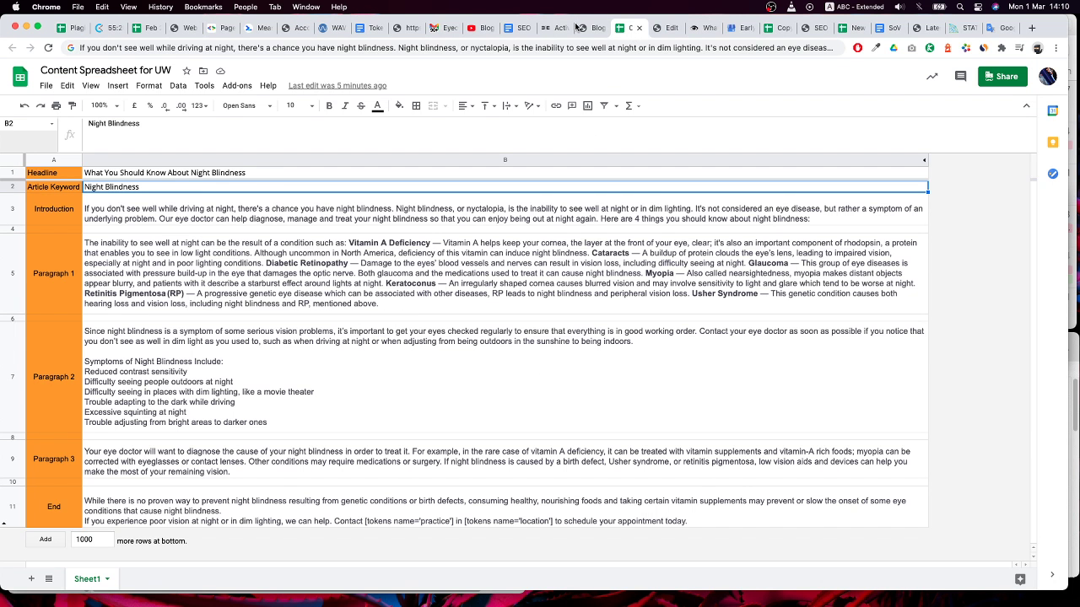
click(510, 30)
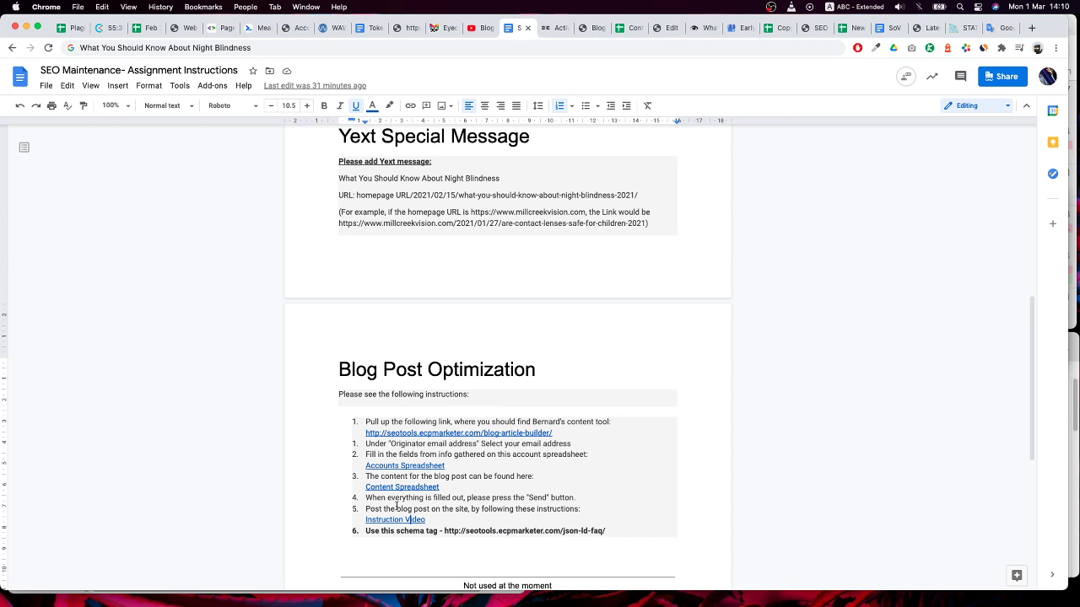
click(415, 465)
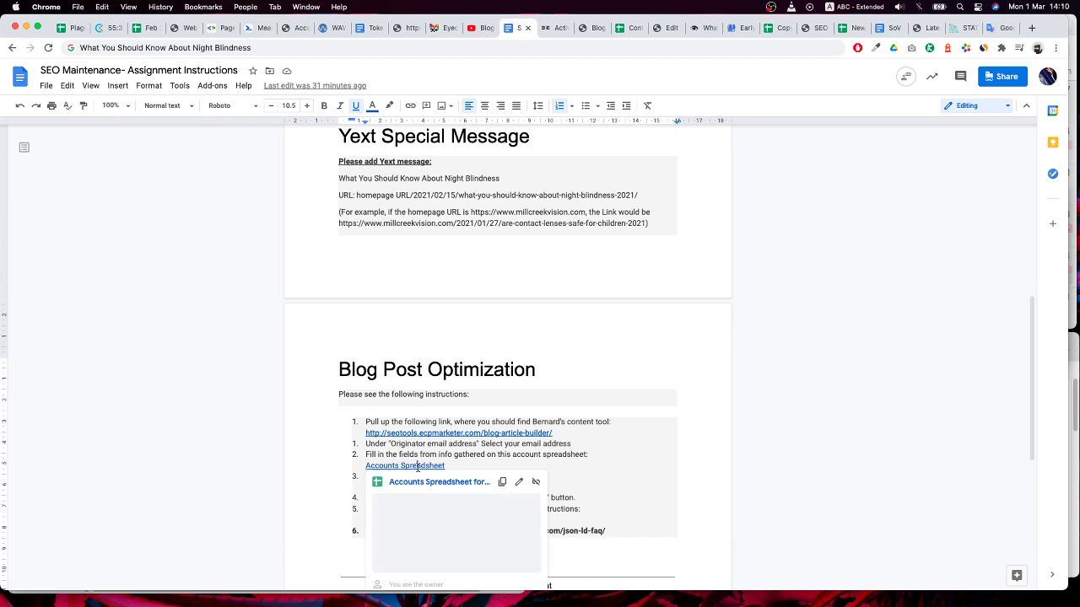
click(430, 486)
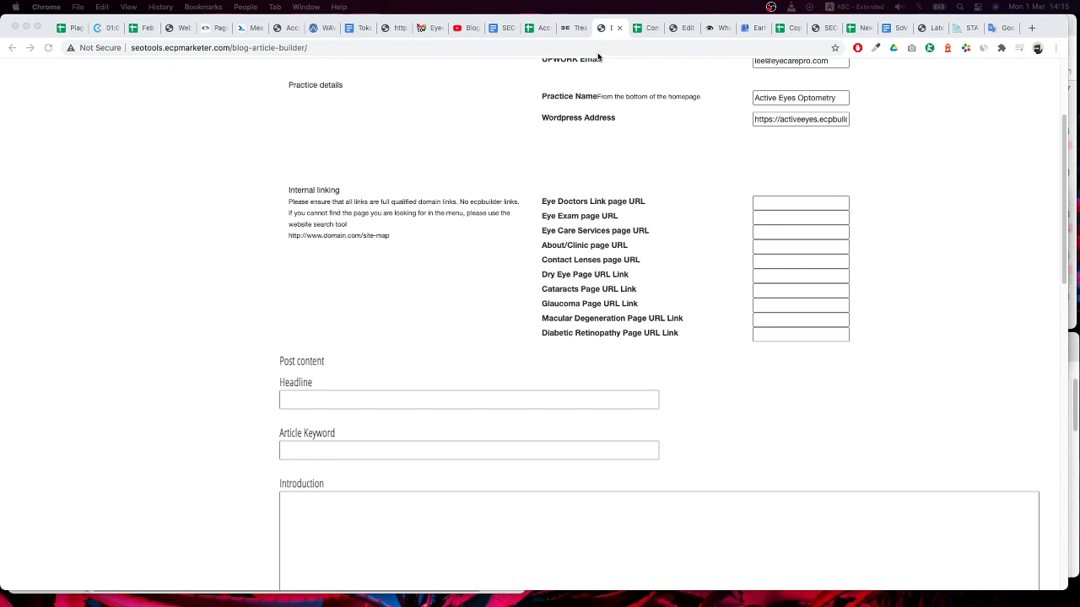
Examine the internal page links for Active Eyes Optometry in the Accounts Spreadsheet
click(570, 31)
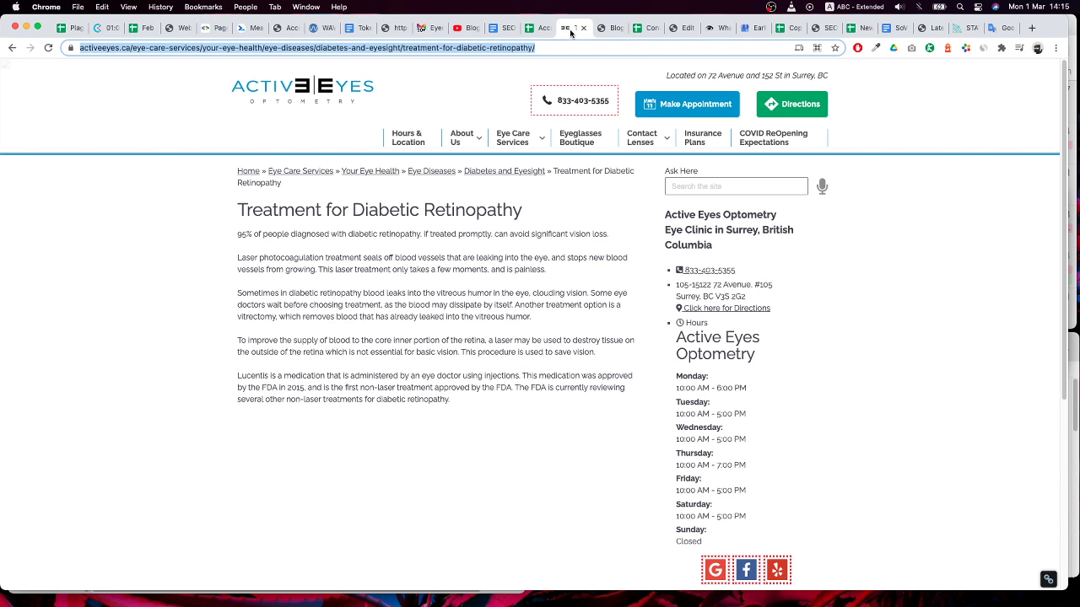
click(637, 31)
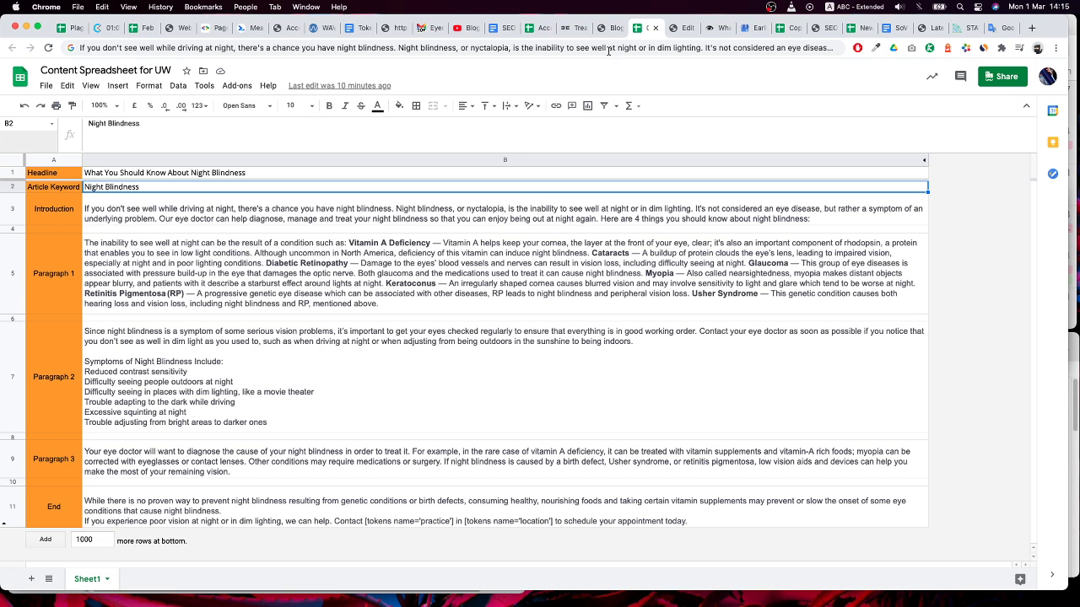
click(539, 28)
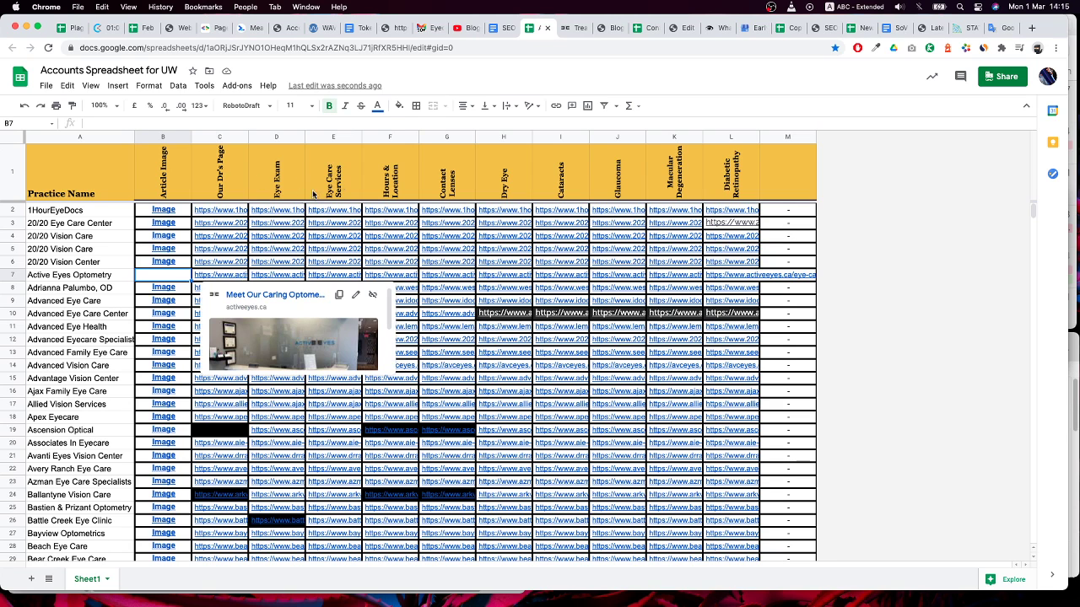
View the Hours & Location, Our Eye Doctor and Eye Care Services pages on the practice website
click(563, 29)
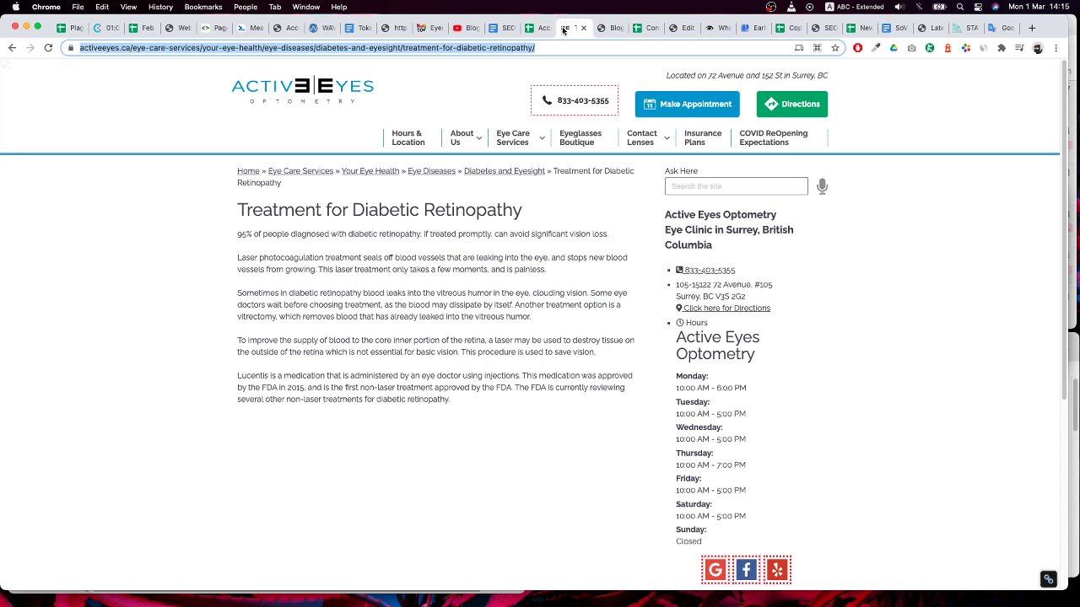
click(418, 142)
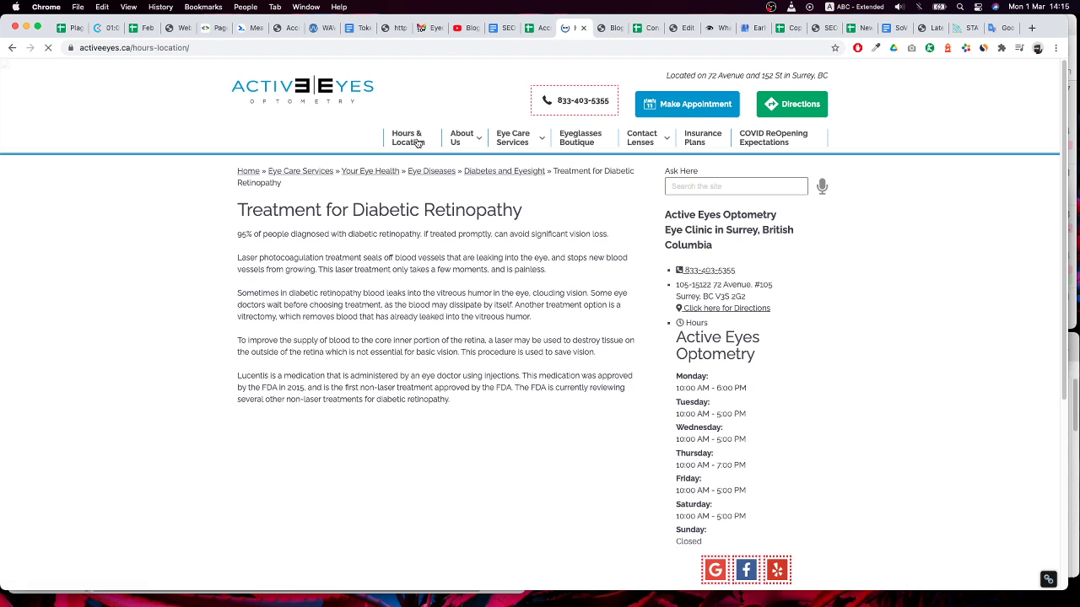
mouse_move(462, 145)
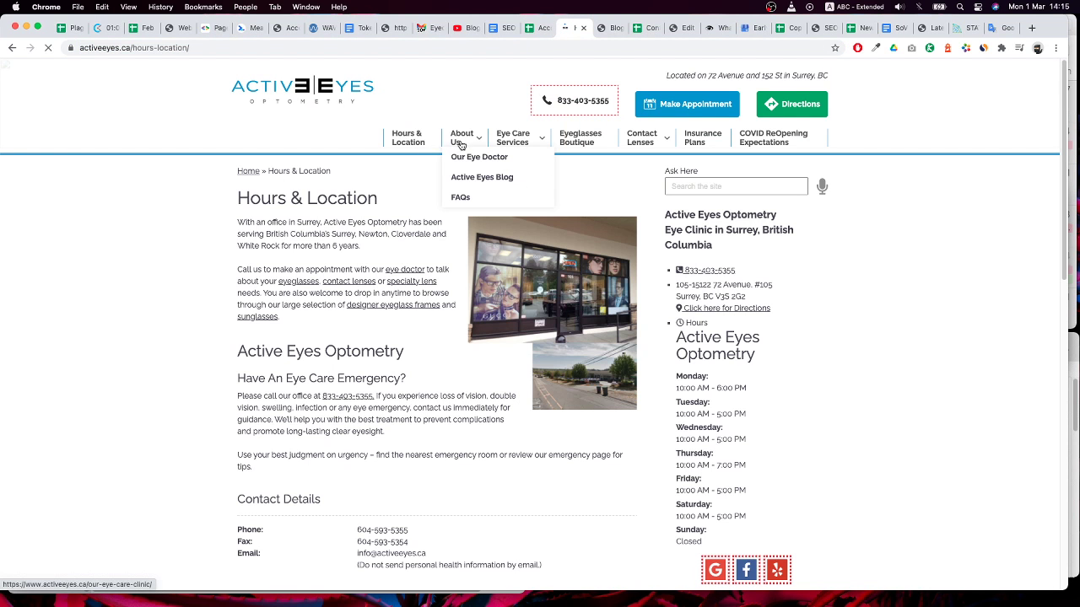
click(472, 160)
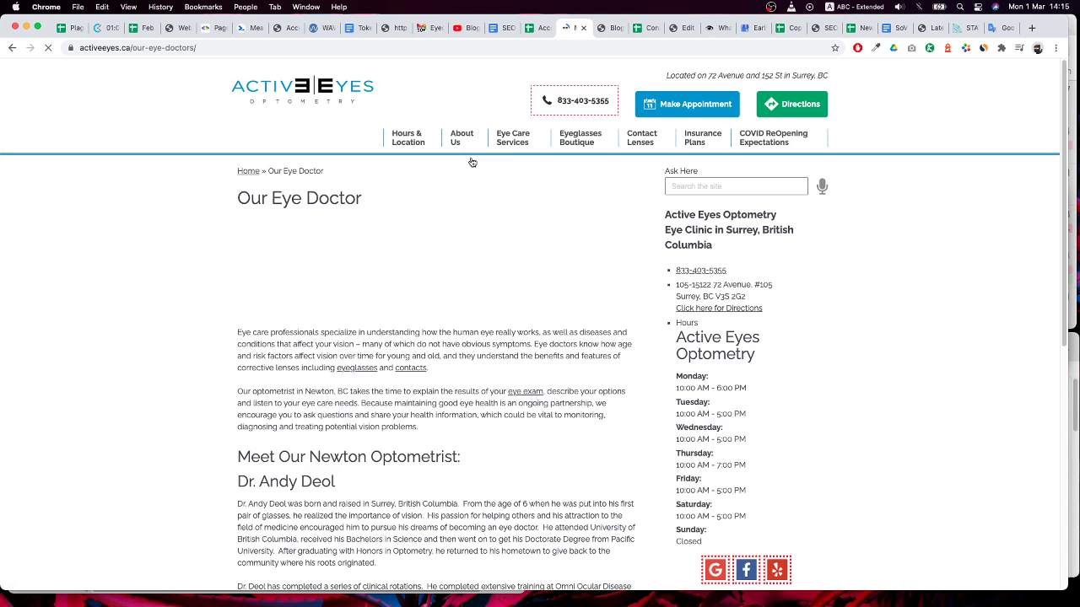
click(522, 143)
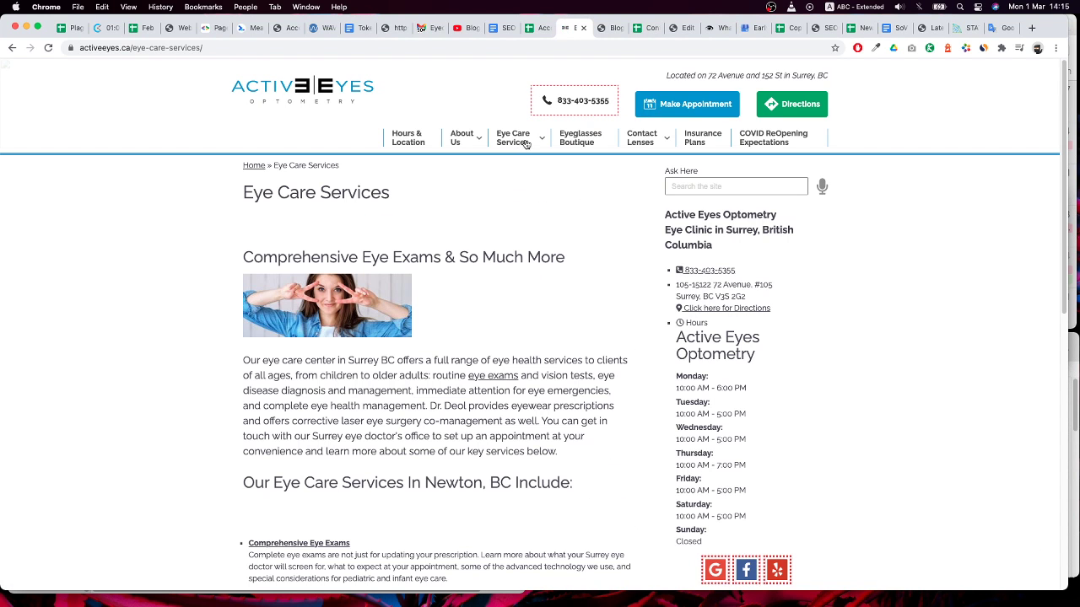
Find the Your Comprehensive Eye Exam page under Eye Exams on the practice website and look through its content
mouse_move(514, 143)
mouse_move(648, 146)
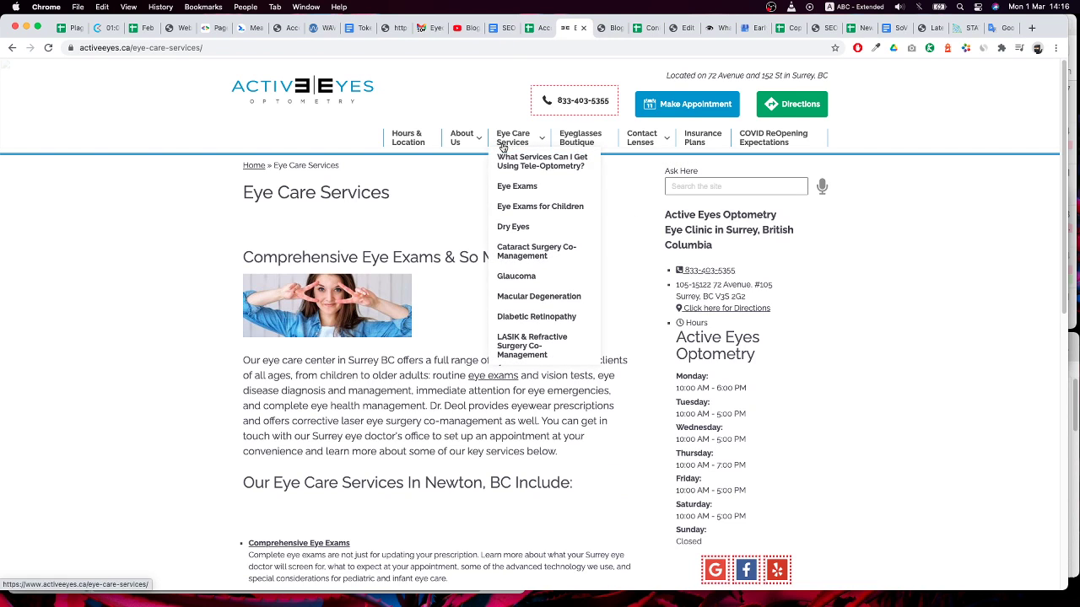
click(546, 192)
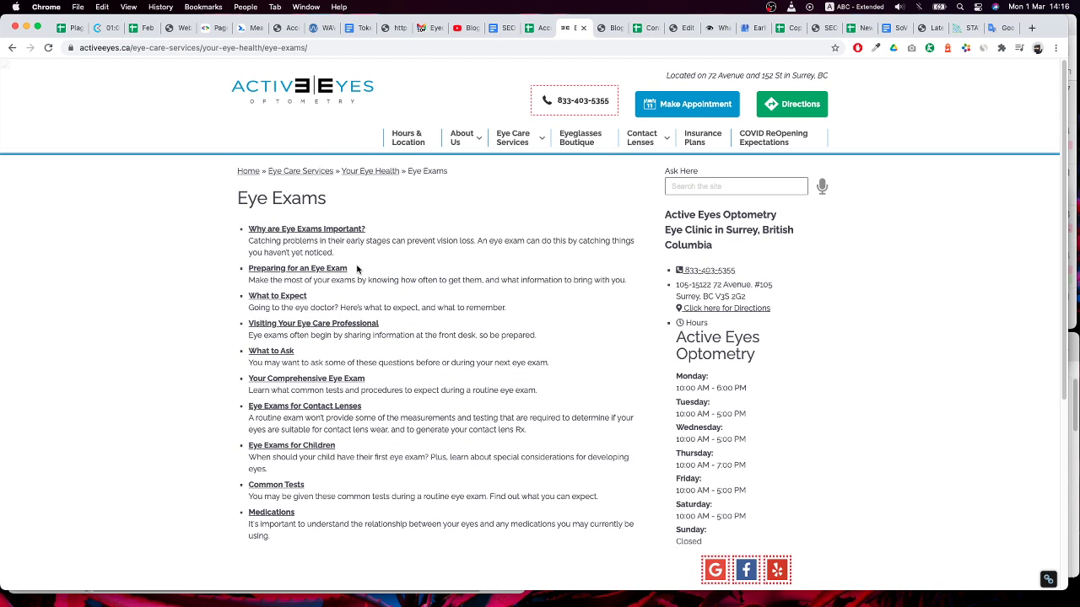
click(329, 379)
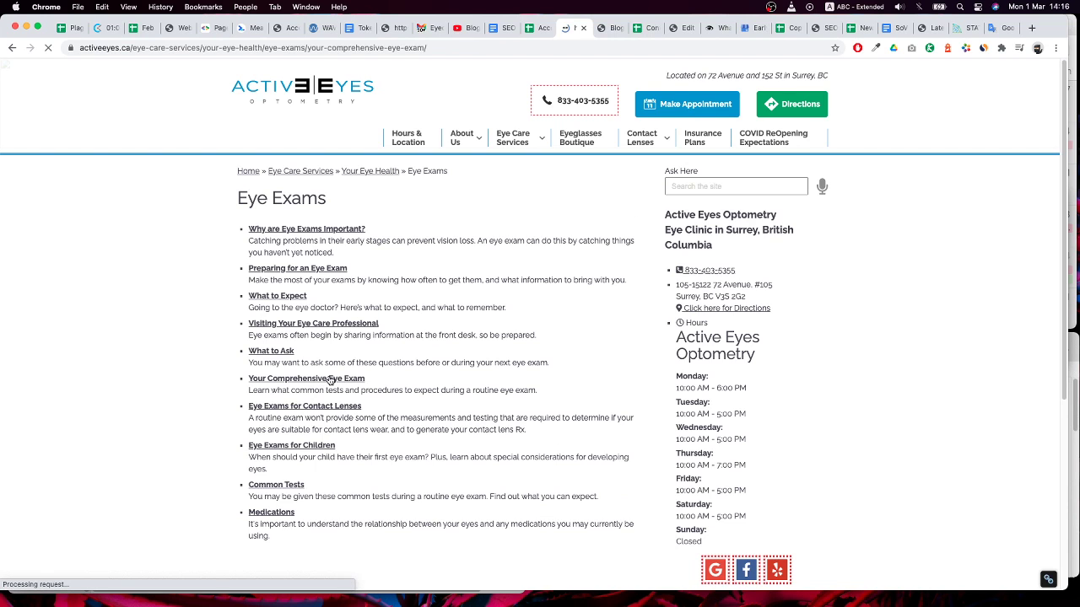
scroll(388, 447, down, 10)
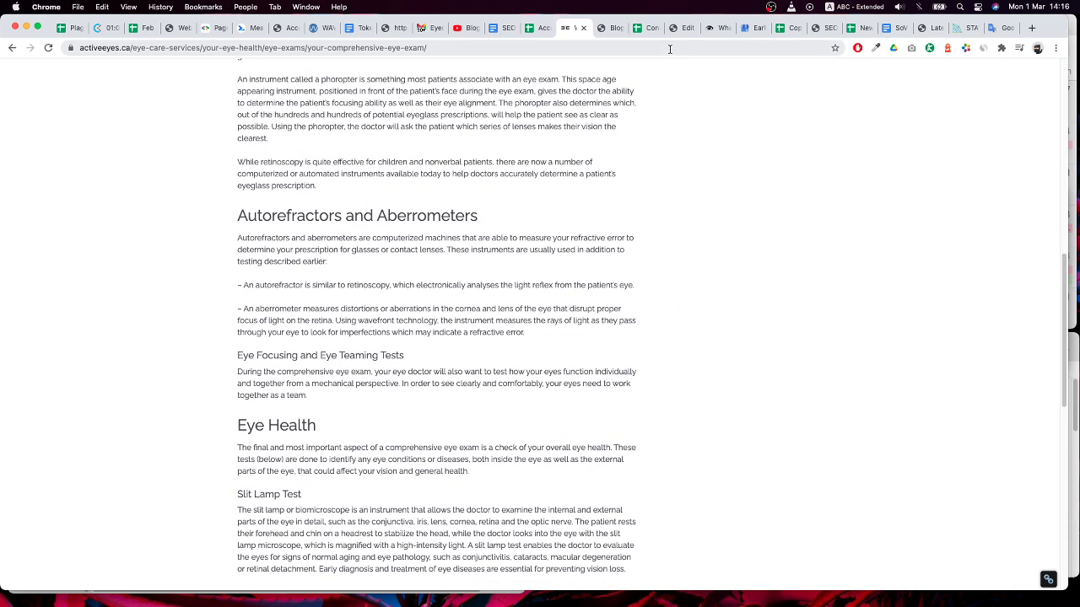
Copy Active Eyes Optometry's Our Dr's Page link from the Accounts Spreadsheet into the form's Eye Doctors Link page URL
key(ctrl+shift+Tab)
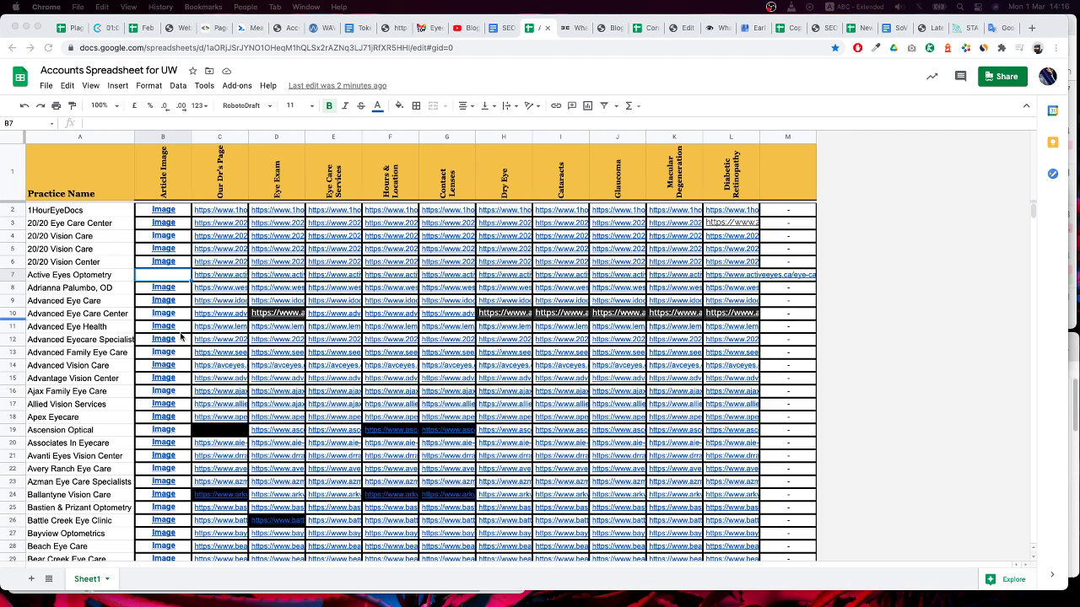
click(212, 279)
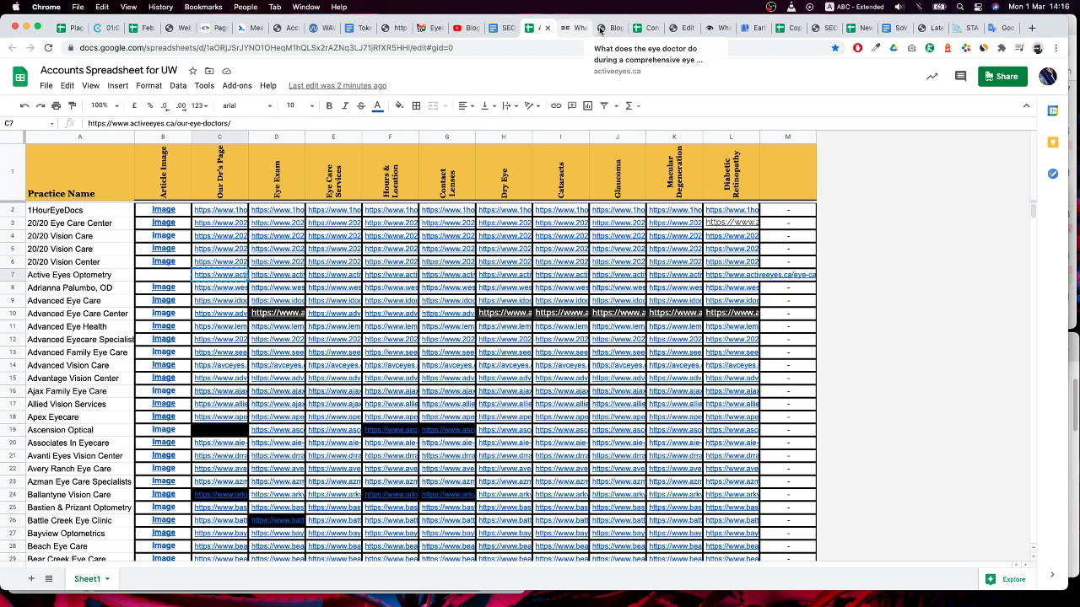
click(651, 28)
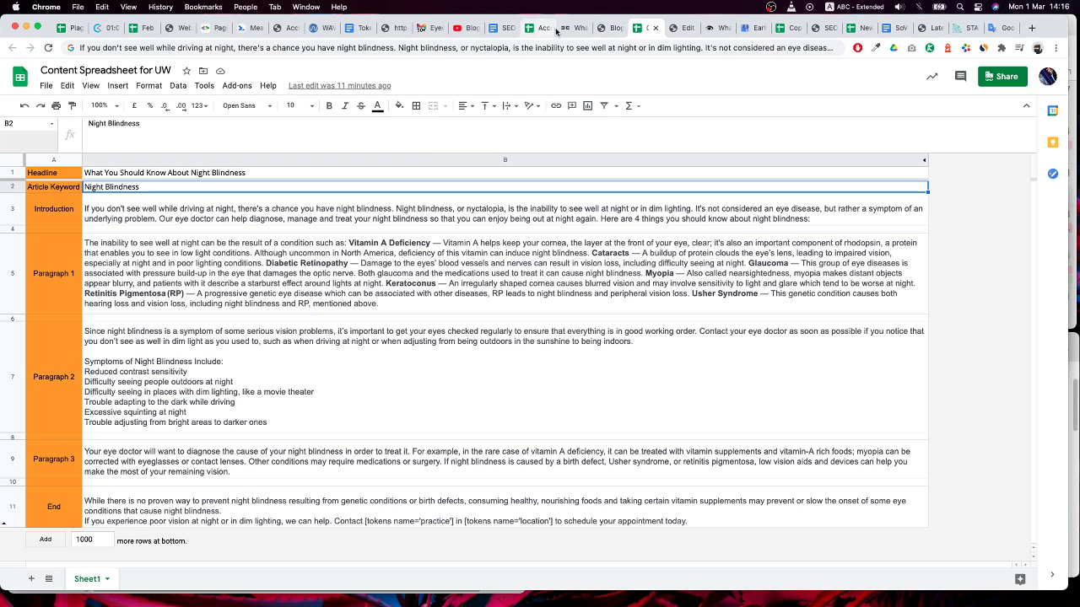
click(611, 29)
click(819, 207)
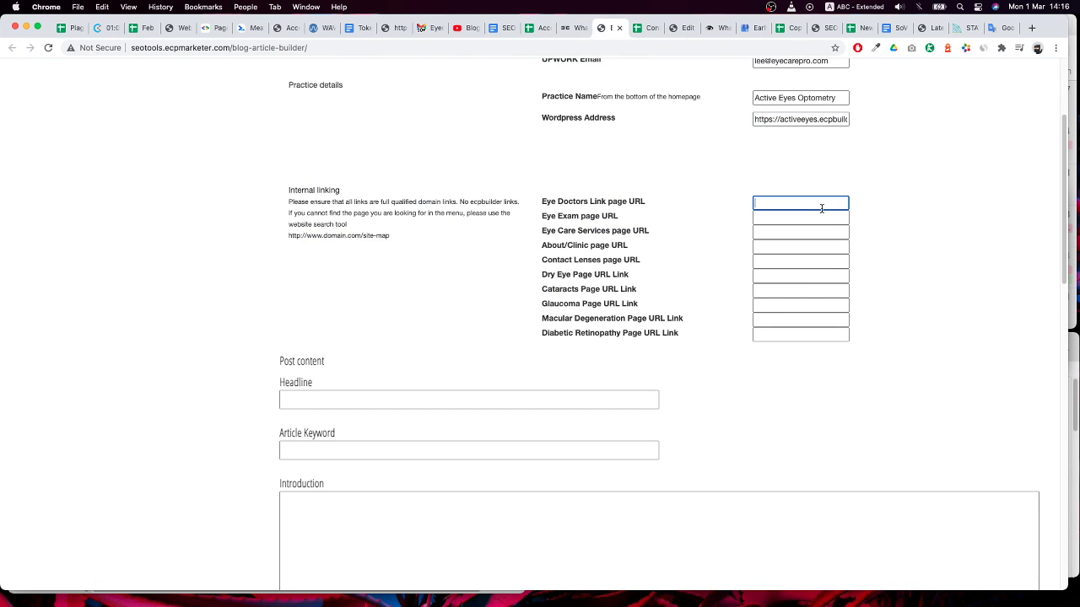
key(super+v)
Place the form's browser tab beside the Accounts Spreadsheet and copy the practice's Eye Exam link into Eye Exam page URL
drag(610, 29, 576, 32)
click(533, 31)
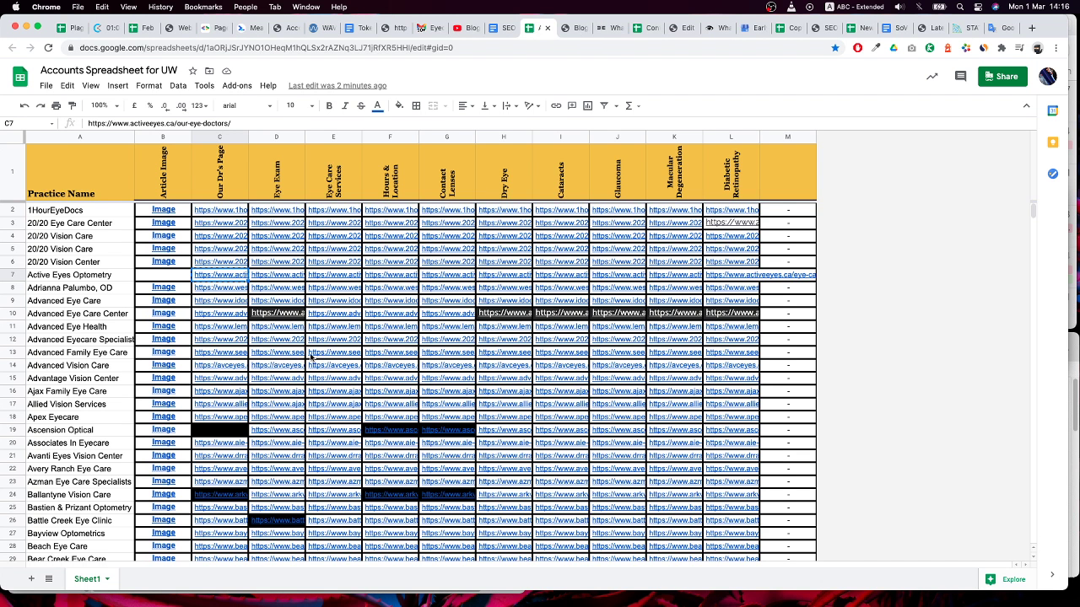
click(270, 276)
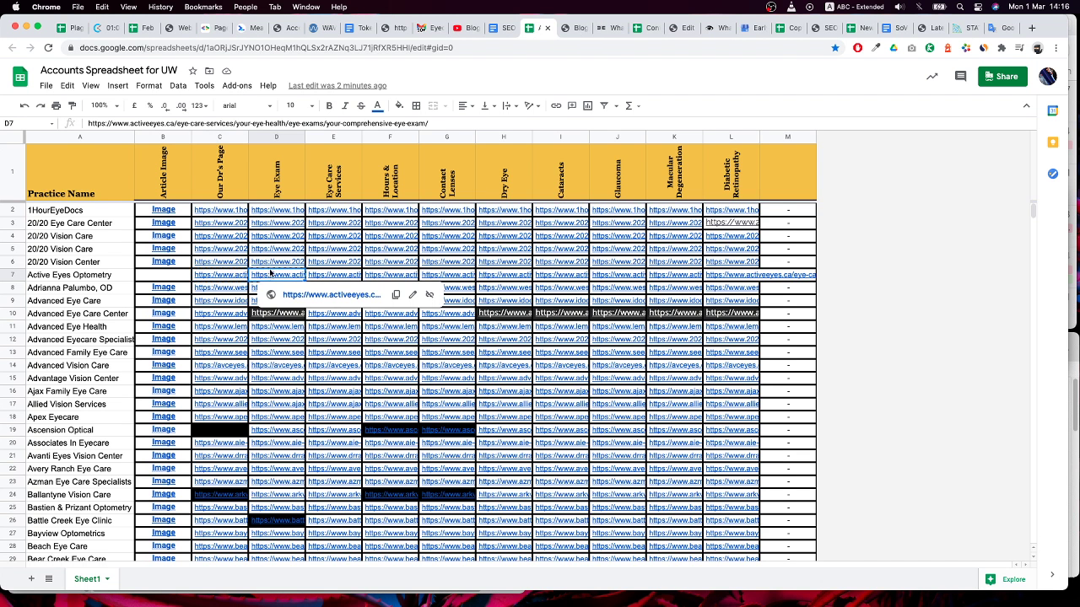
click(579, 31)
click(789, 218)
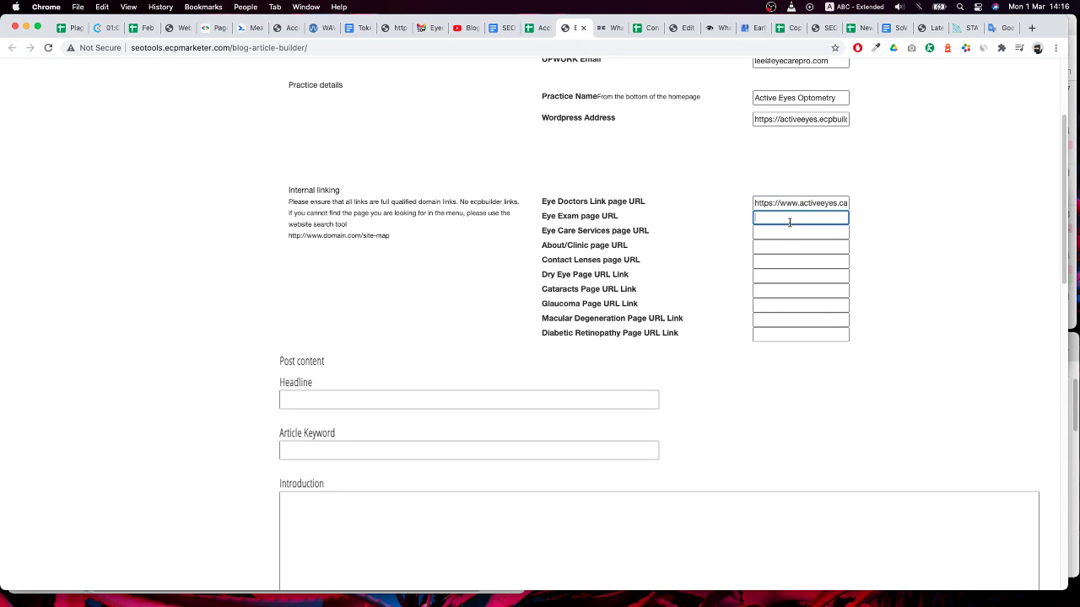
key(super+v)
click(539, 28)
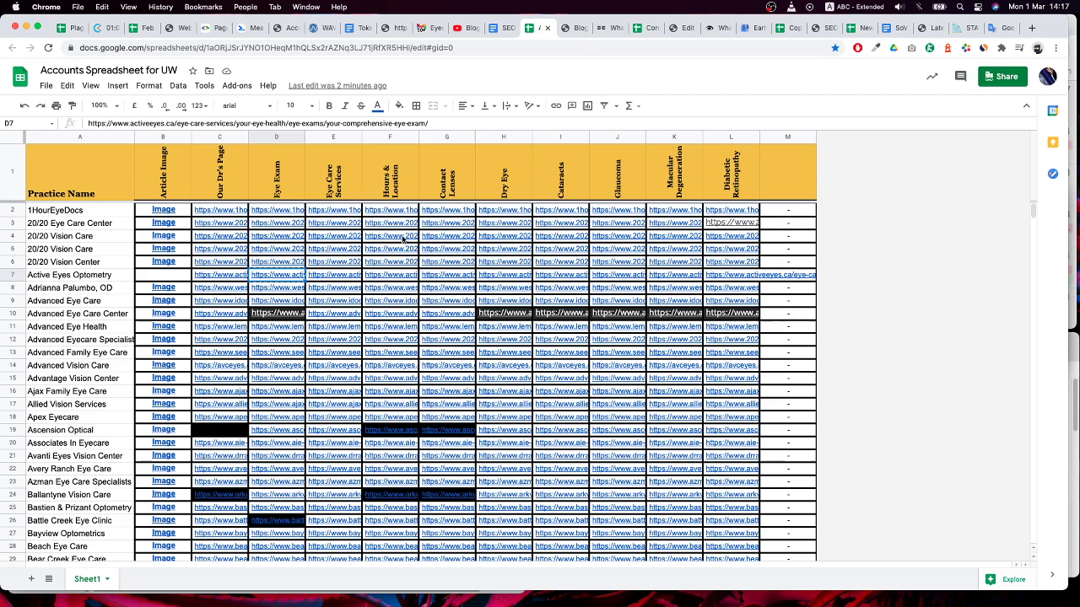
click(330, 275)
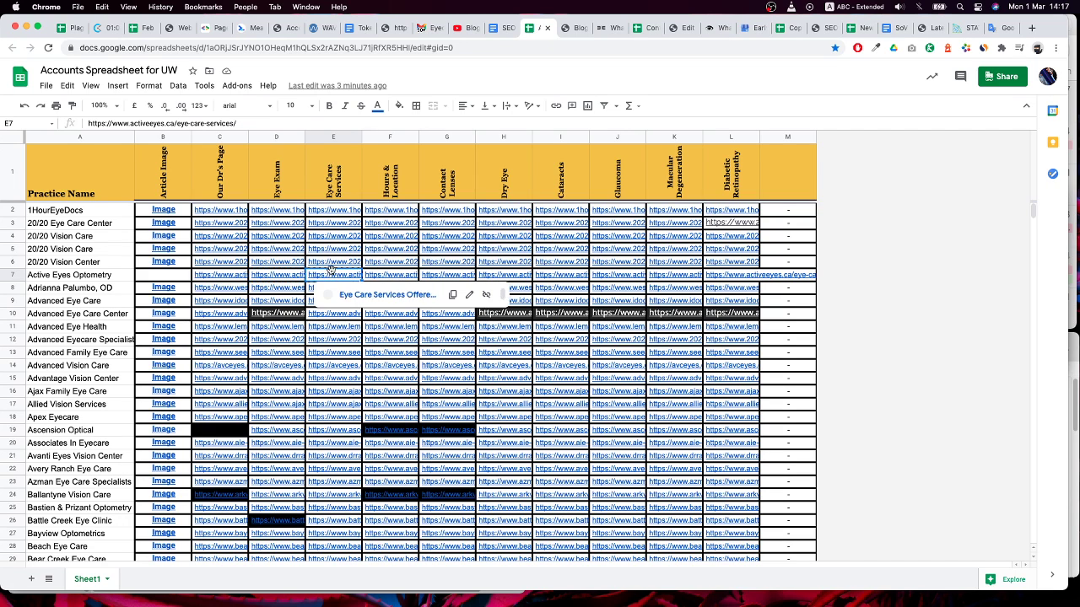
click(574, 27)
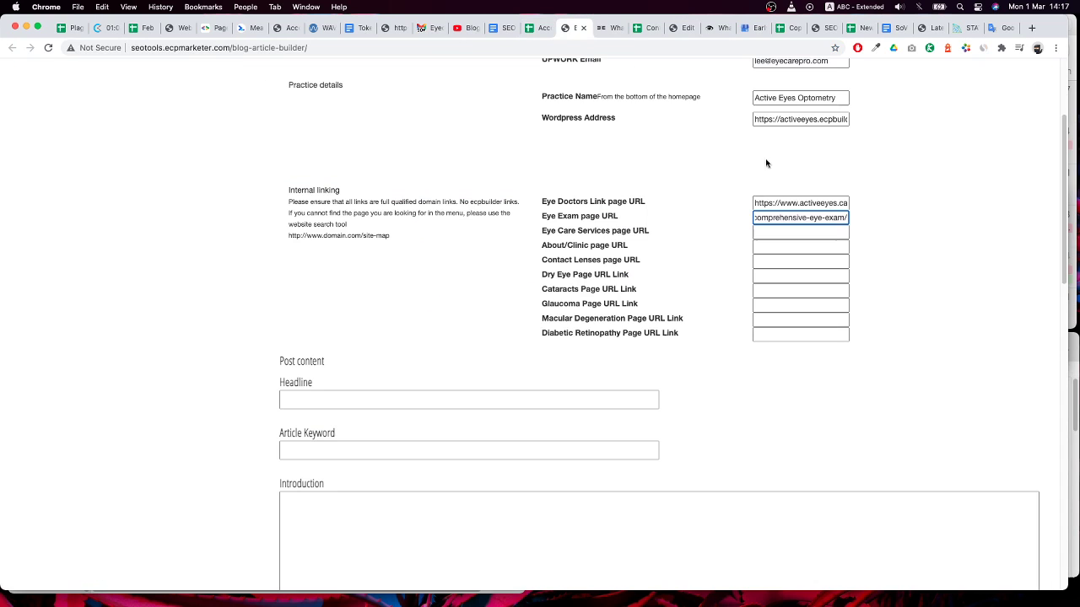
click(831, 229)
key(super+v)
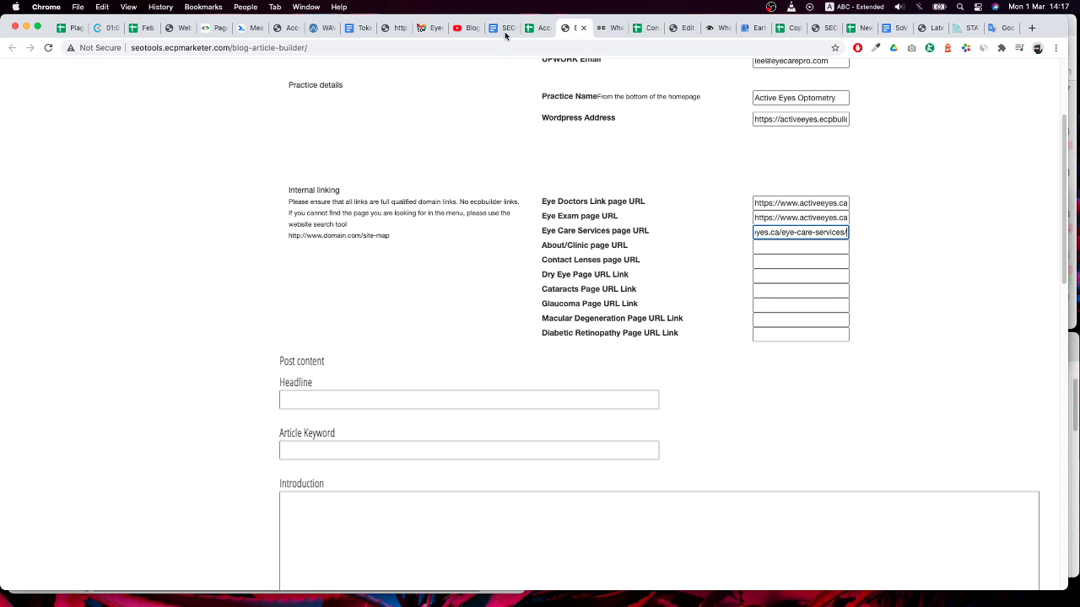
Fill About/Clinic page URL with the practice's Hours & Location link and complete the remaining internal link fields from the Accounts Spreadsheet
click(537, 28)
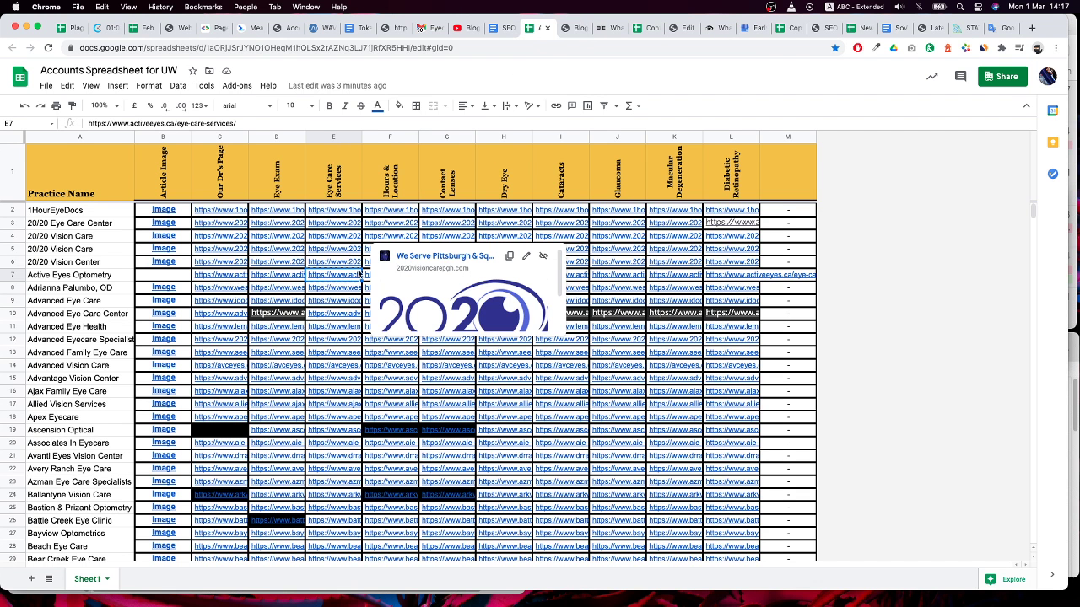
click(376, 276)
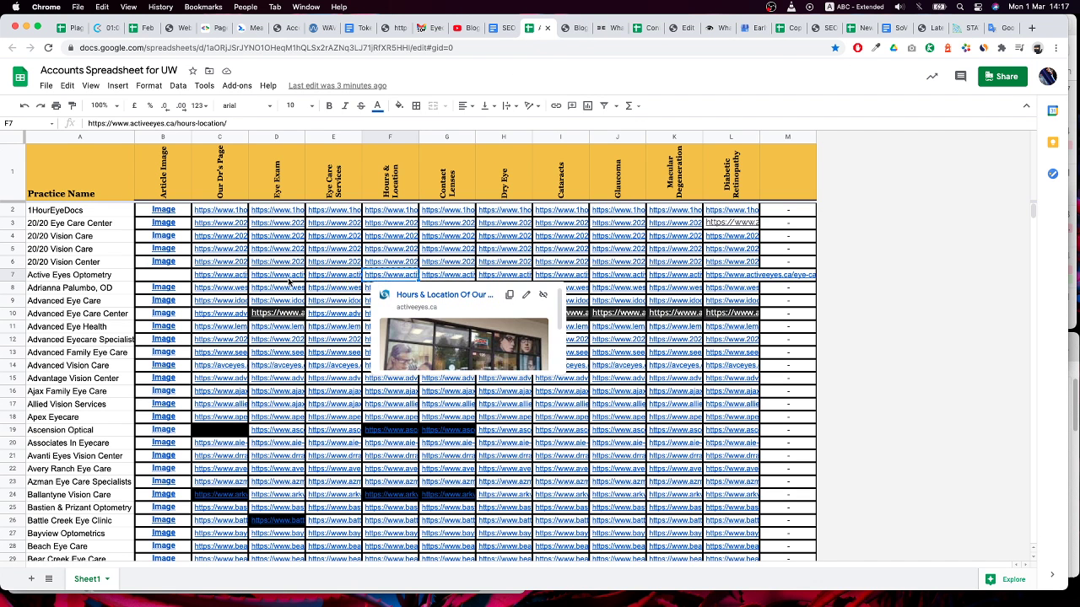
key(ctrl+Tab)
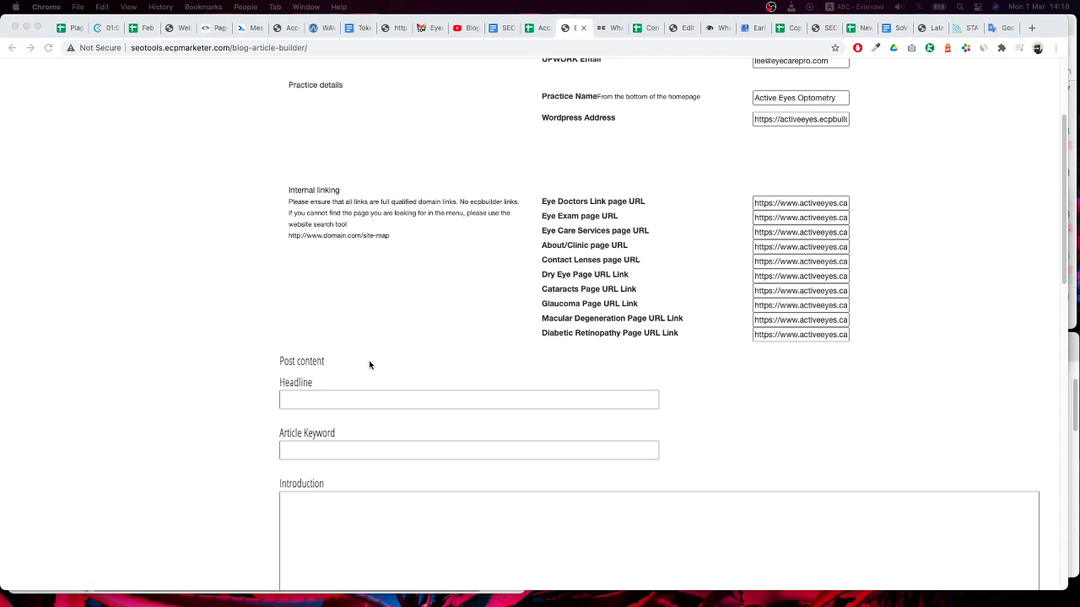
click(831, 336)
Copy the headline "What You Should Know About Night Blindness" from the Content Spreadsheet into the form's Headline field
click(294, 406)
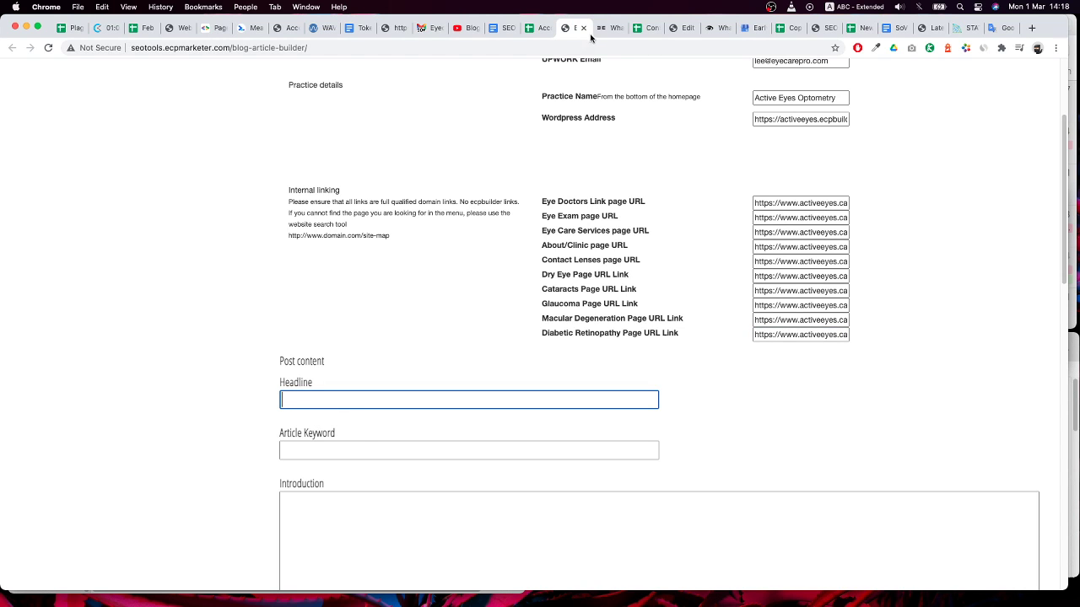
click(642, 29)
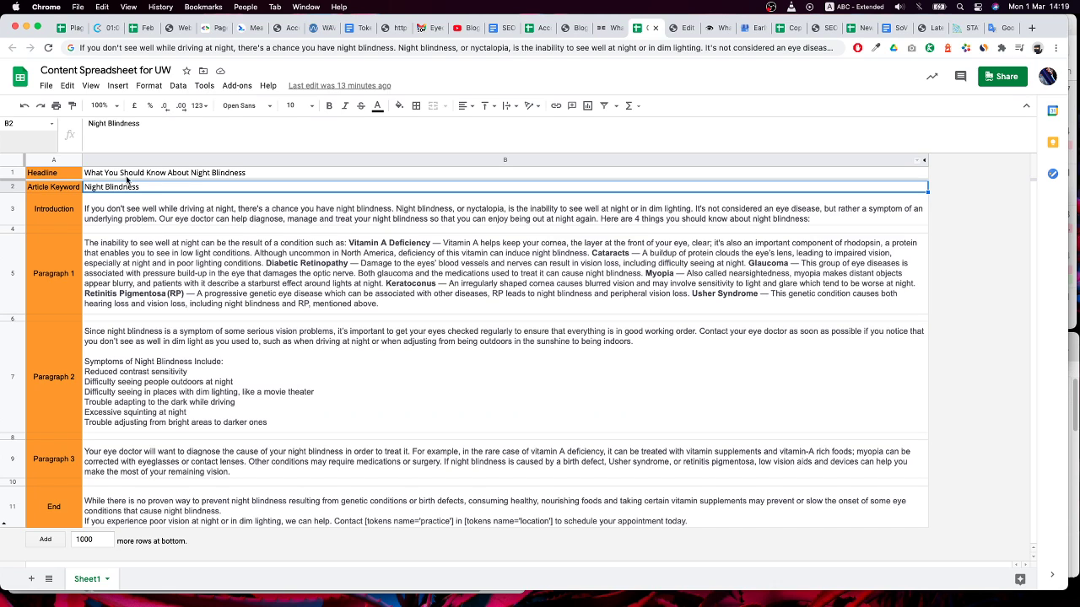
click(178, 177)
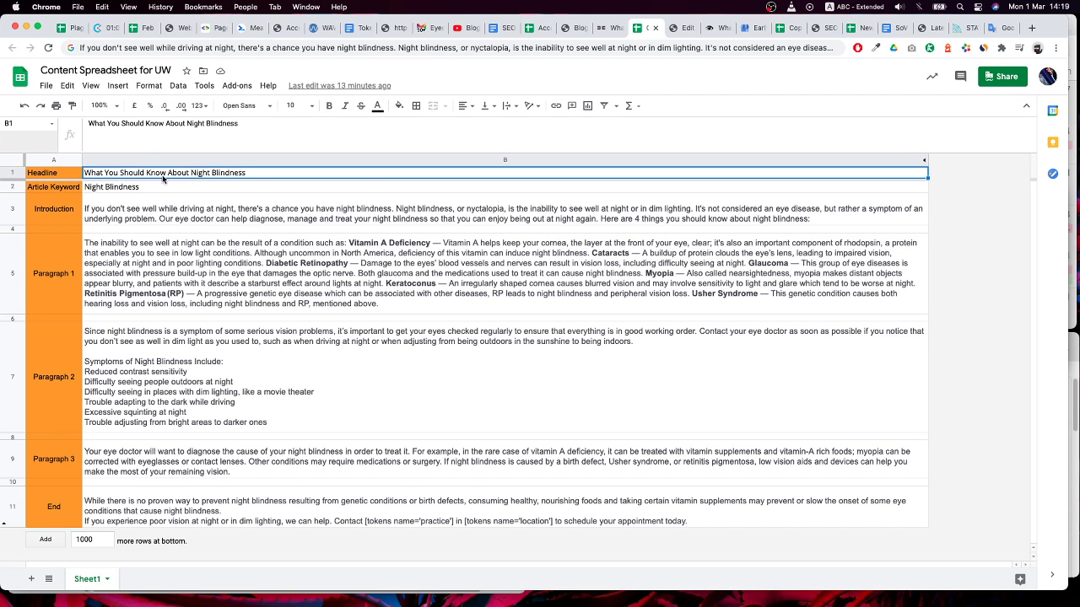
key(super+c)
click(673, 31)
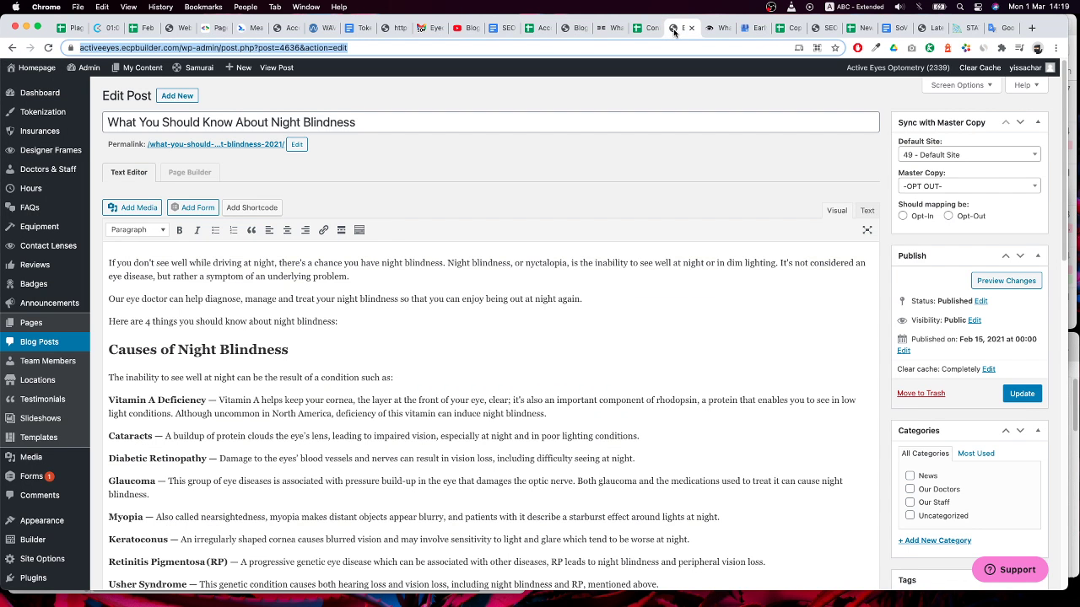
click(576, 28)
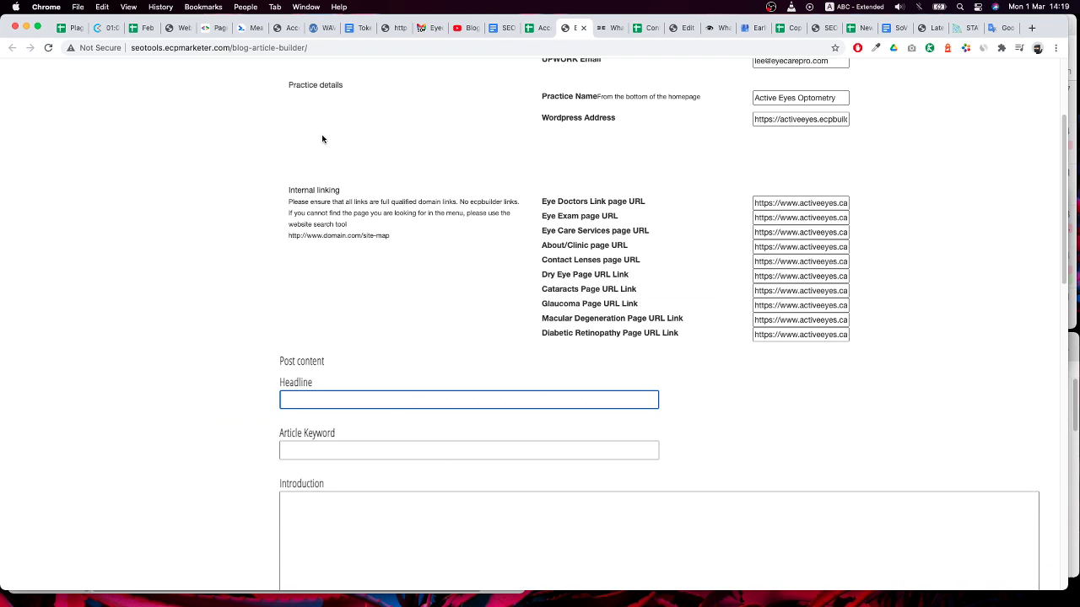
key(super+v)
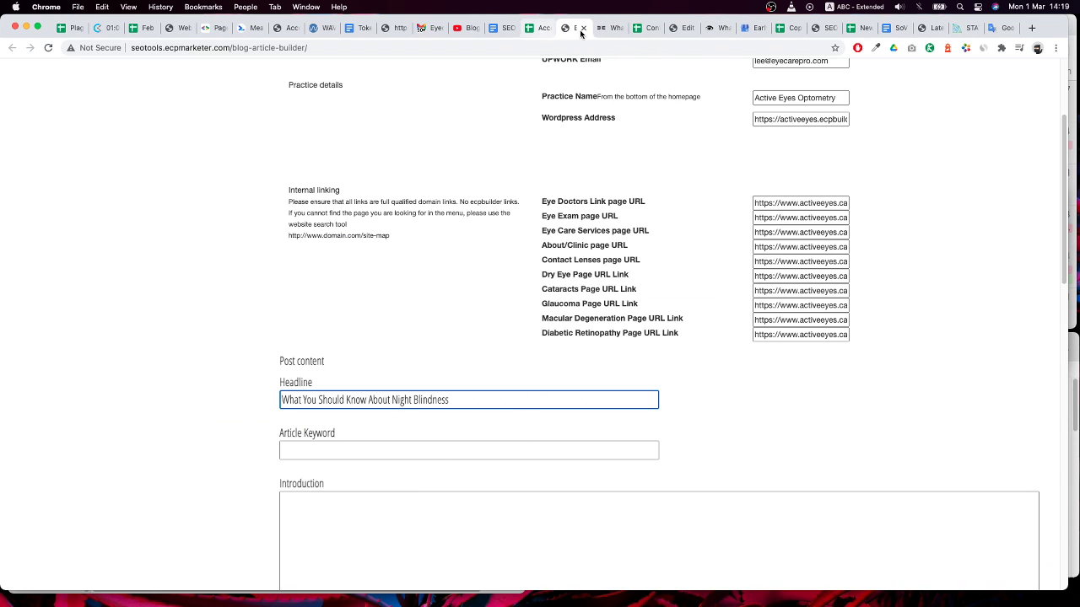
Move the Content Spreadsheet's browser tab beside the form's and copy its keyword "Night Blindness" into Article Keyword
click(636, 27)
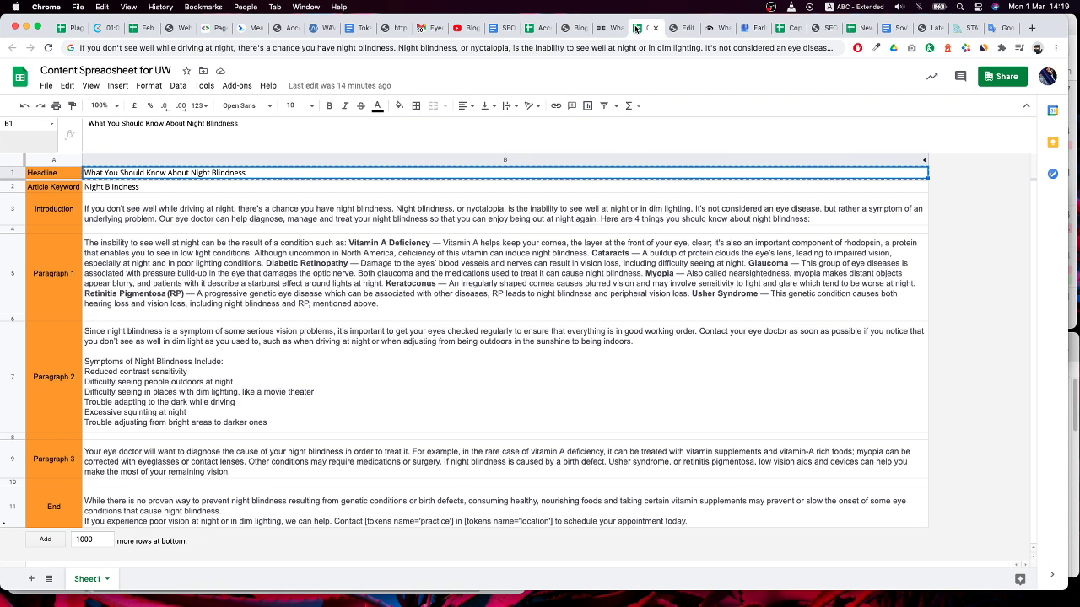
drag(636, 29, 574, 31)
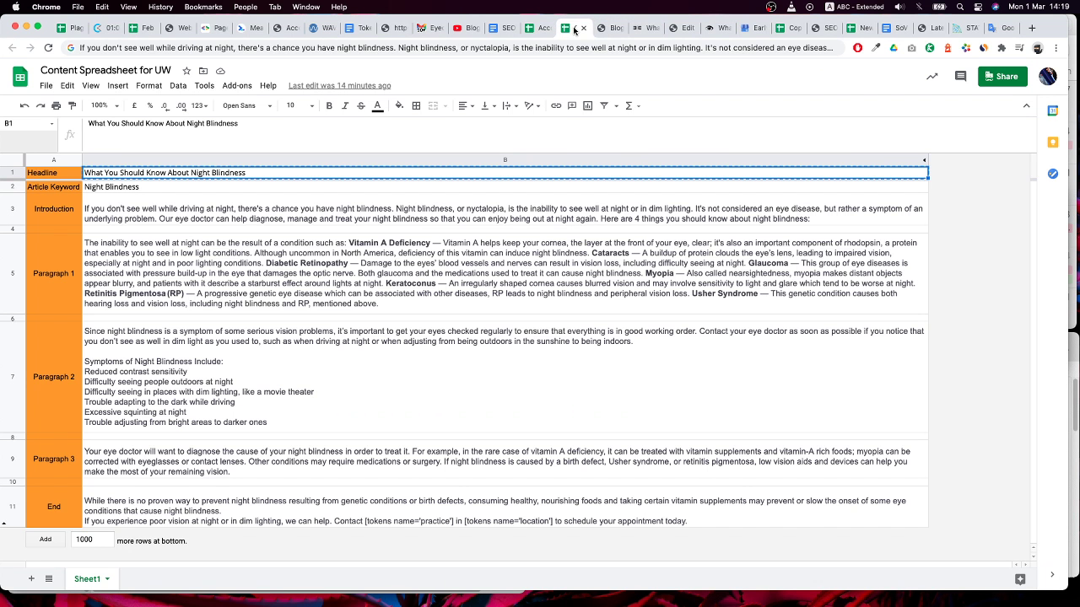
click(134, 188)
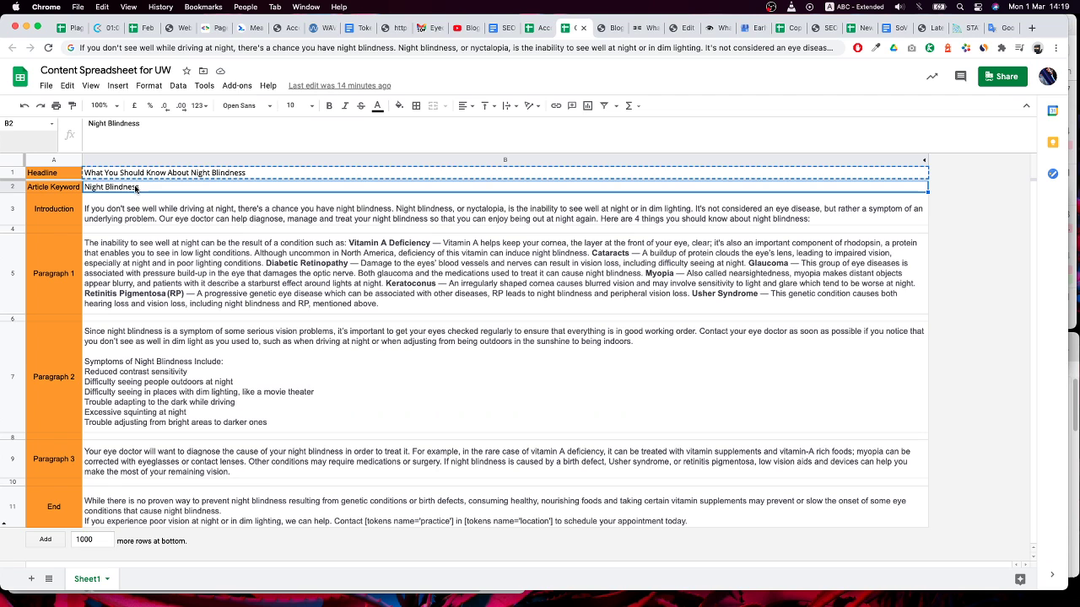
key(super+c)
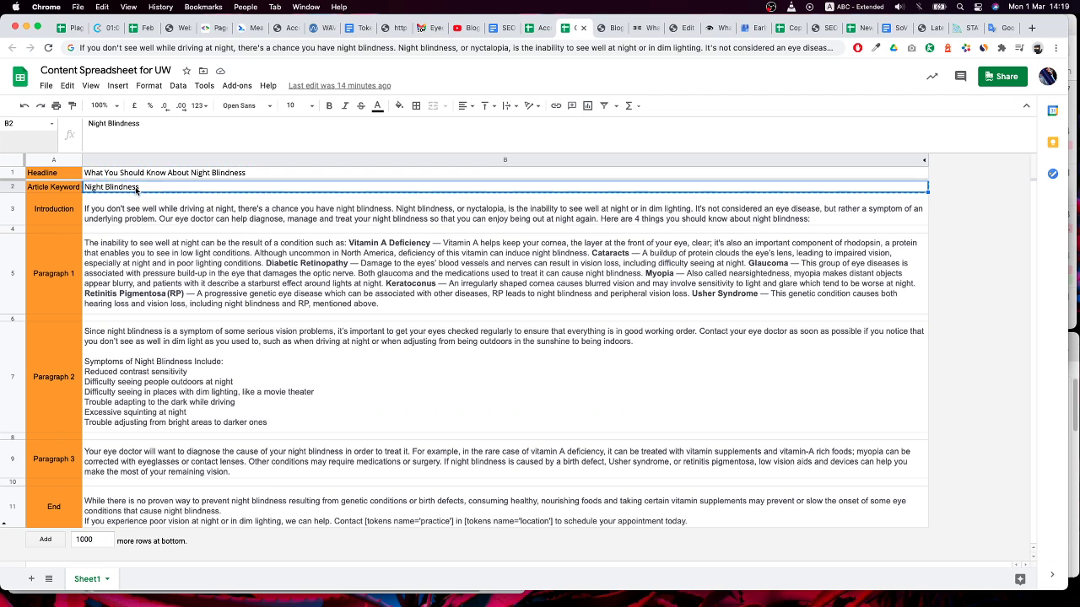
click(611, 36)
click(319, 438)
key(super+v)
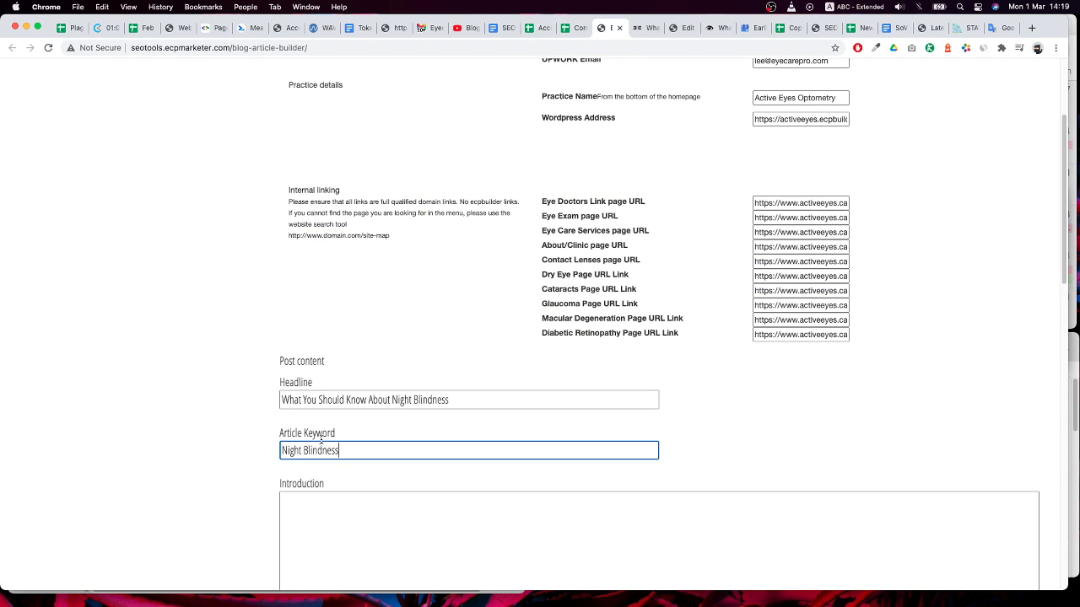
Copy the Introduction text from the Content Spreadsheet into the form's Introduction field
scroll(321, 441, down, 5)
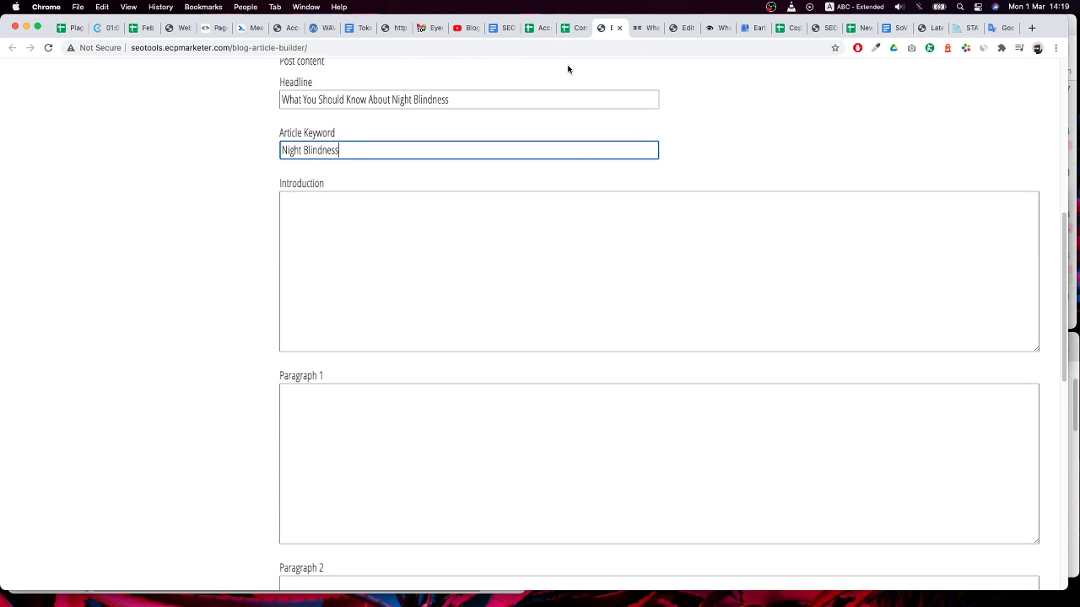
click(577, 28)
click(174, 213)
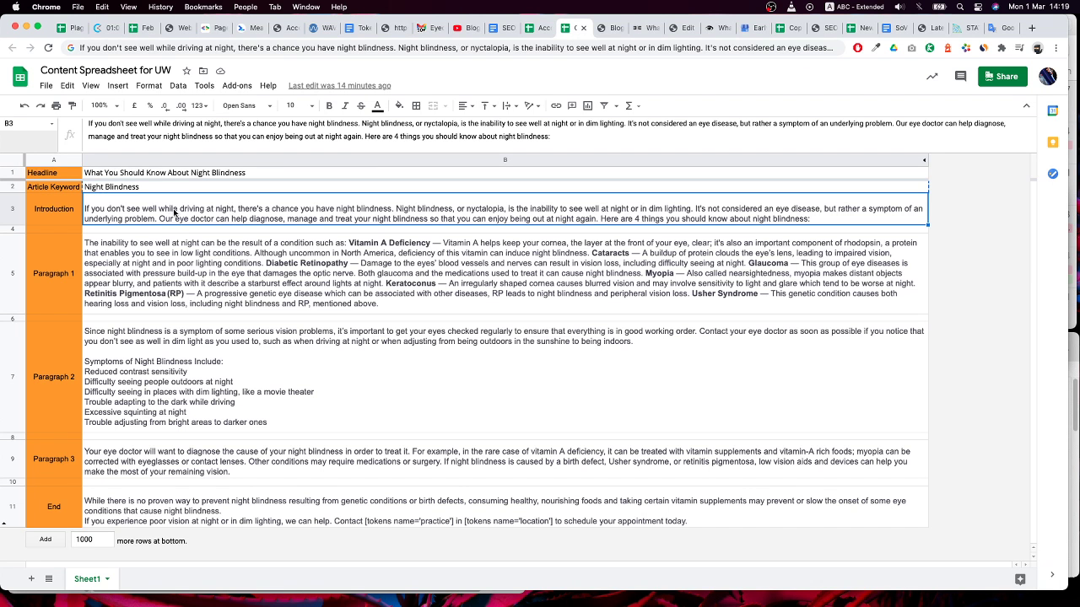
key(super+c)
click(599, 29)
click(299, 258)
key(super+v)
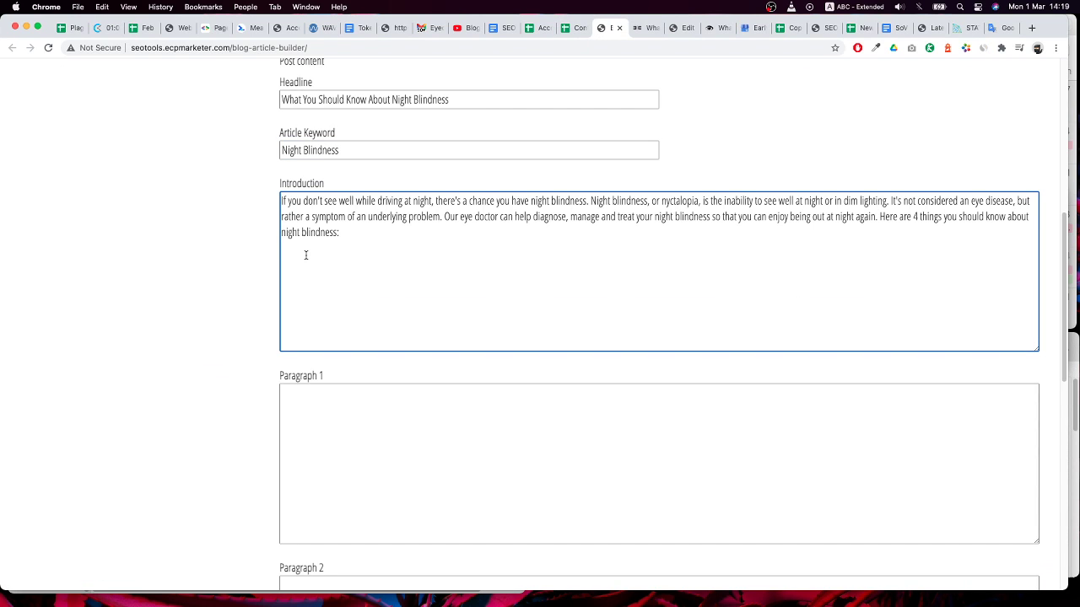
Start new lines in the Introduction at "Night blindness, or nyctalopia" and "Our eye doctor can help", checking the layout against the WordPress post
click(564, 29)
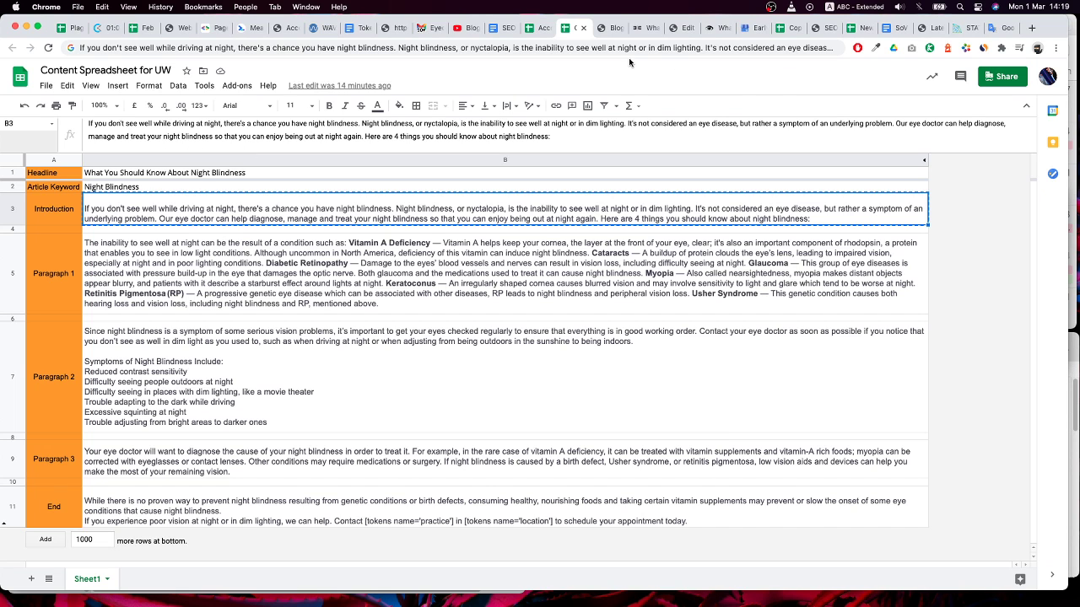
click(680, 28)
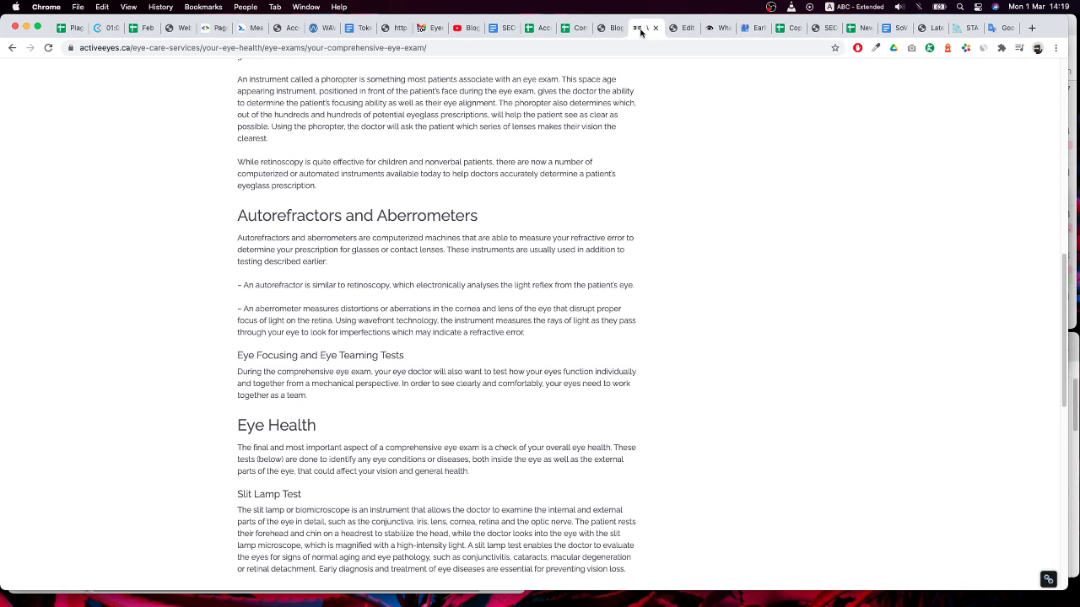
click(646, 28)
click(605, 30)
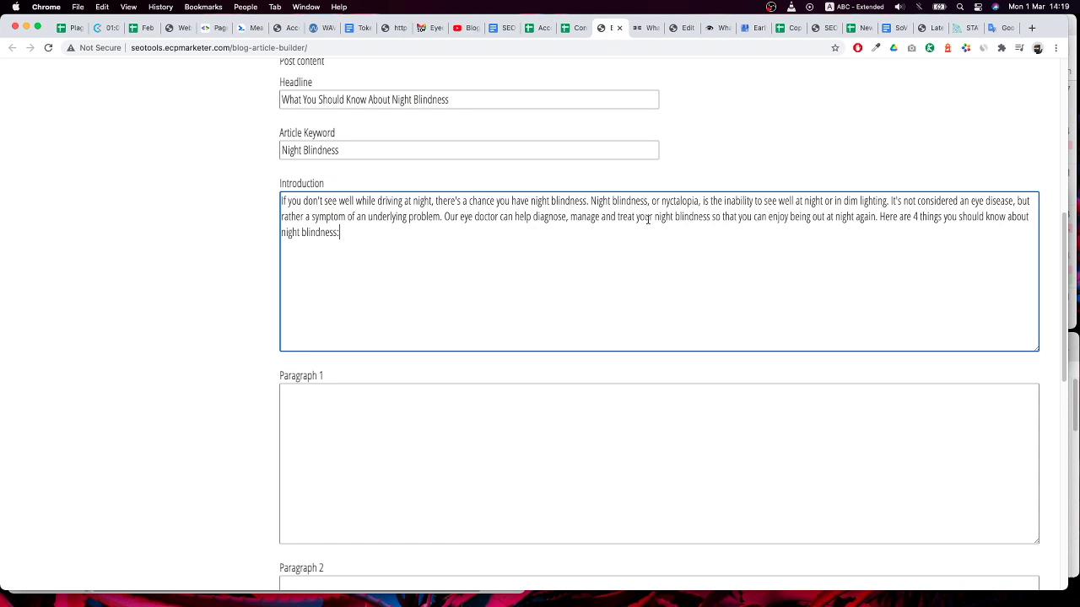
key(Return)
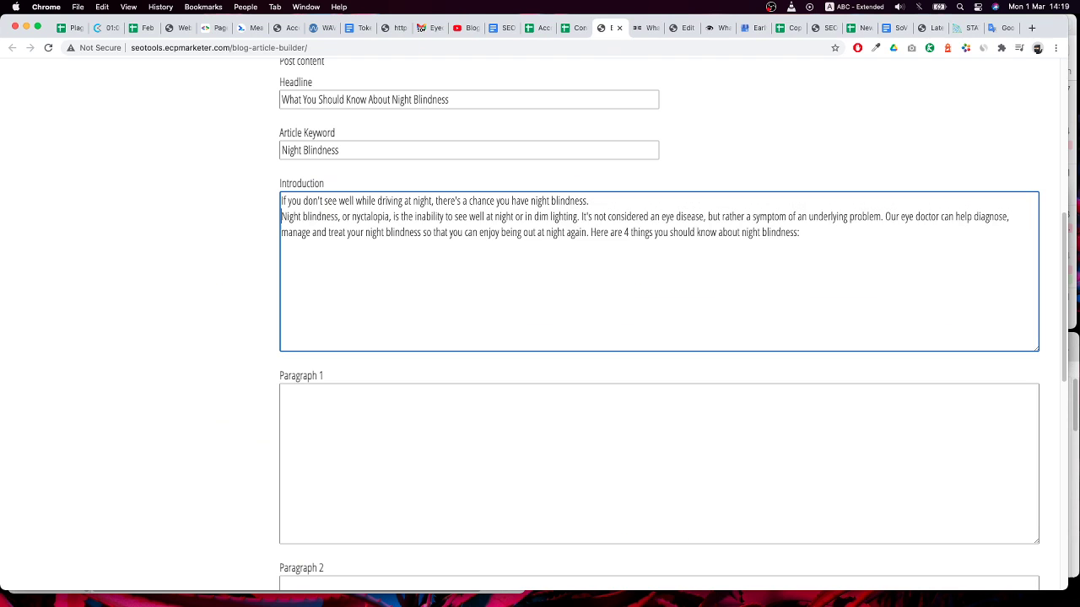
click(885, 216)
key(Return)
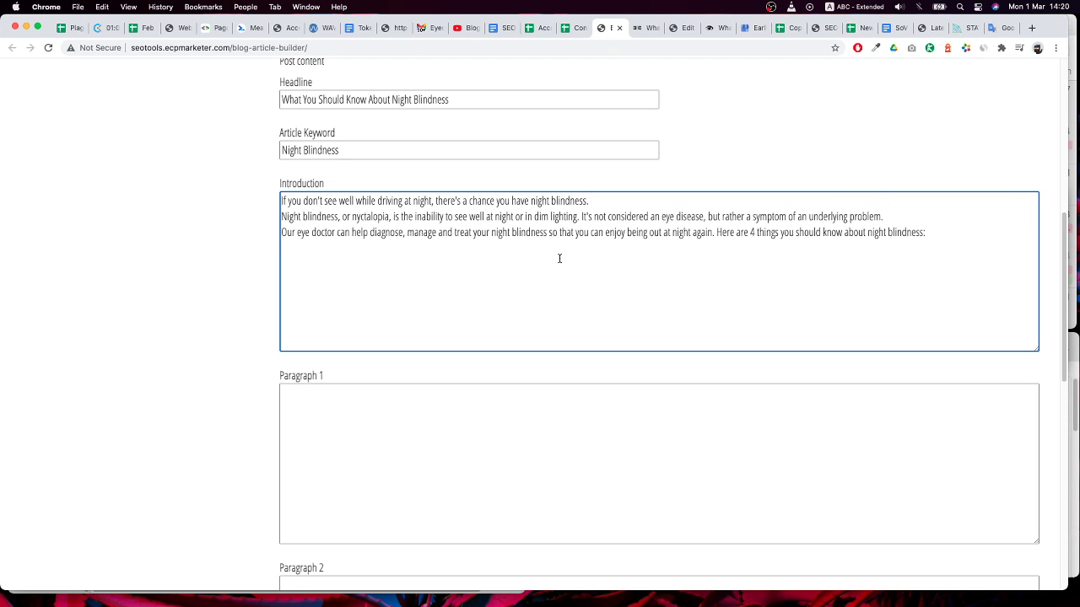
click(681, 30)
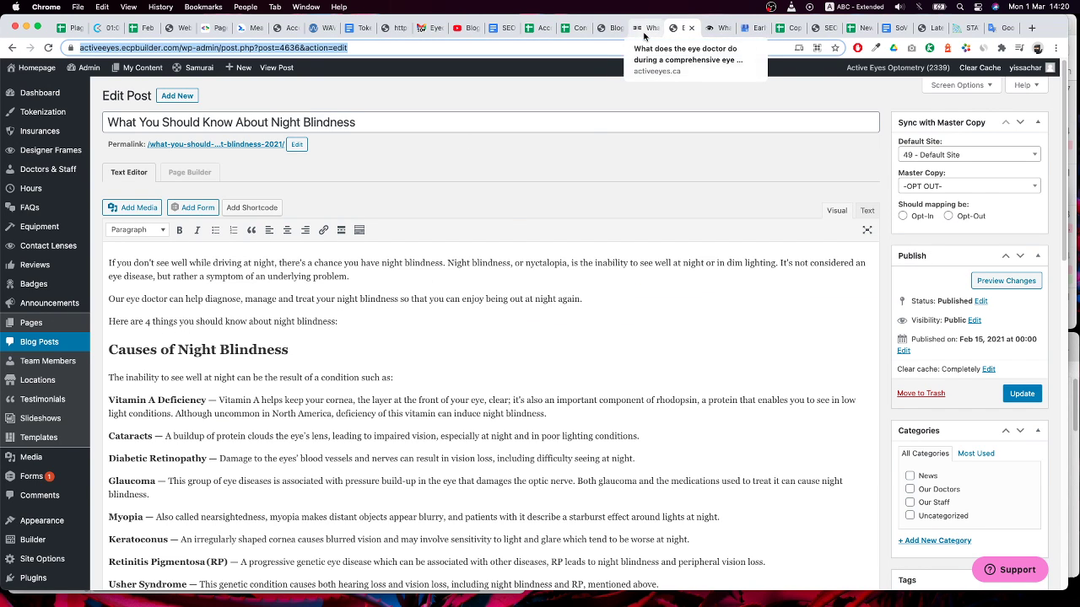
click(609, 29)
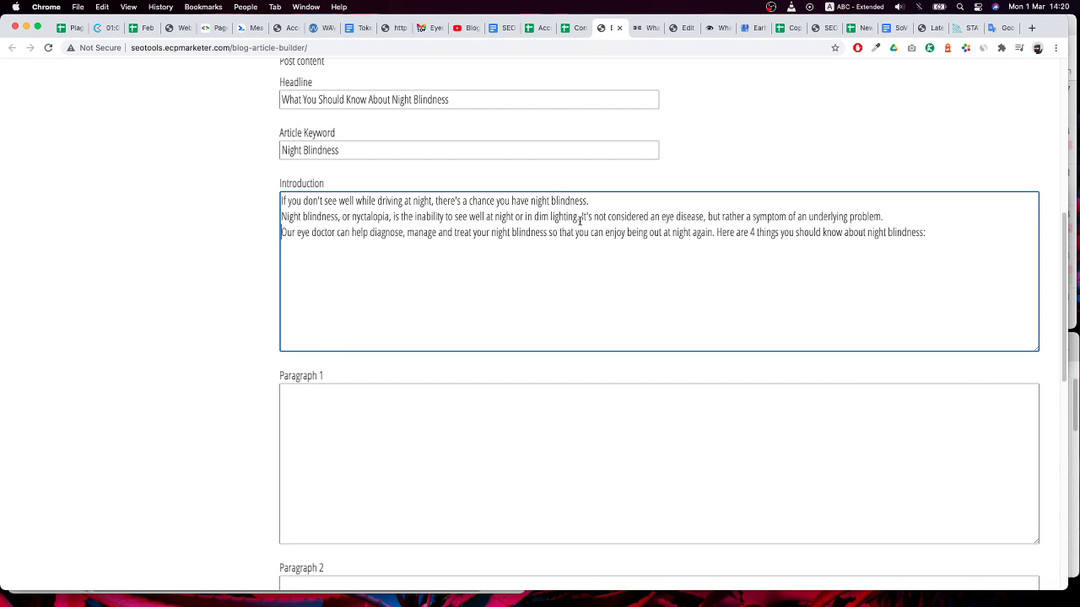
Arrange the Introduction into three blank-line-separated paragraphs, rejoining the first two sentences and separating "Here are 4 things", and compare with the WordPress post
click(717, 232)
key(Return)
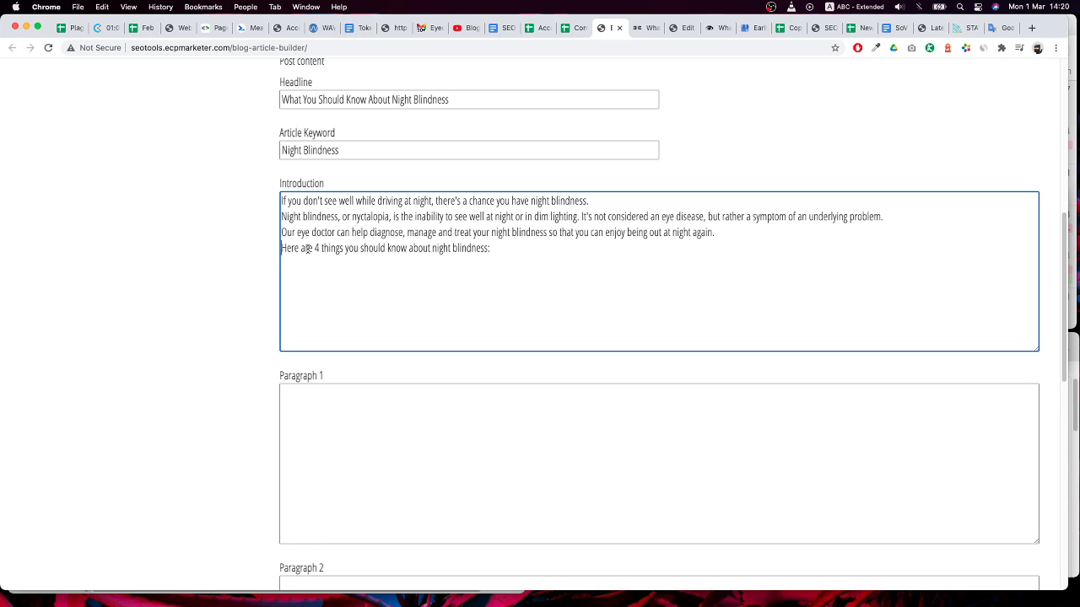
click(624, 202)
key(Delete)
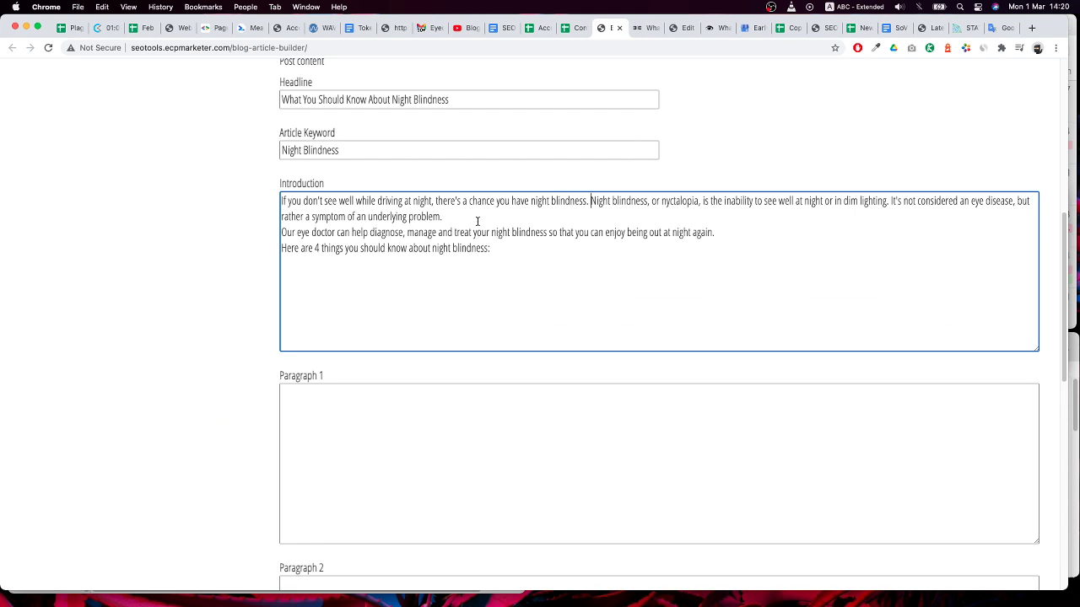
key(Return)
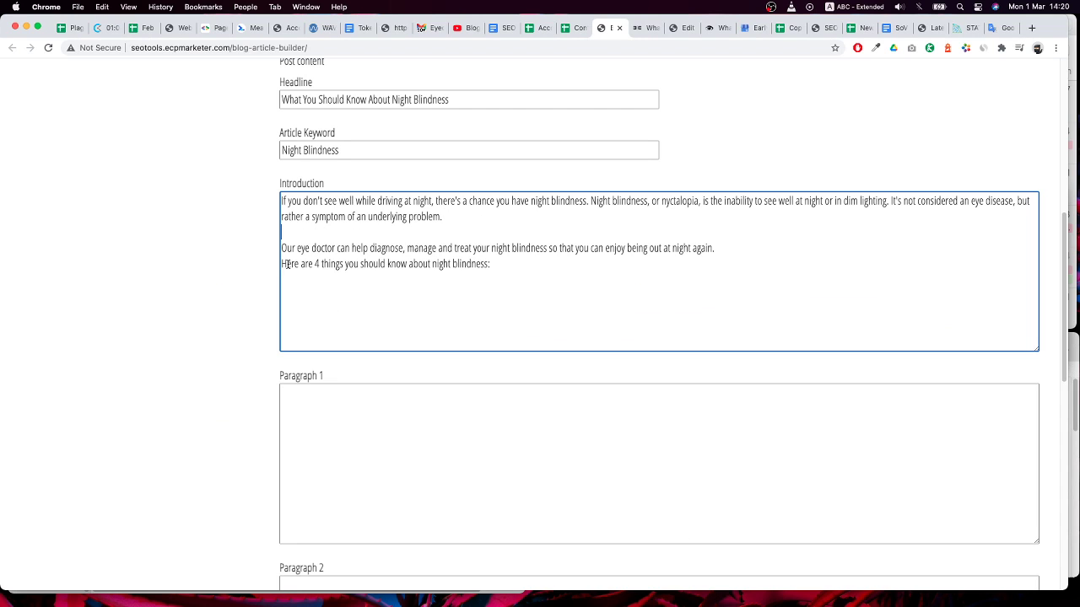
click(281, 264)
key(Return)
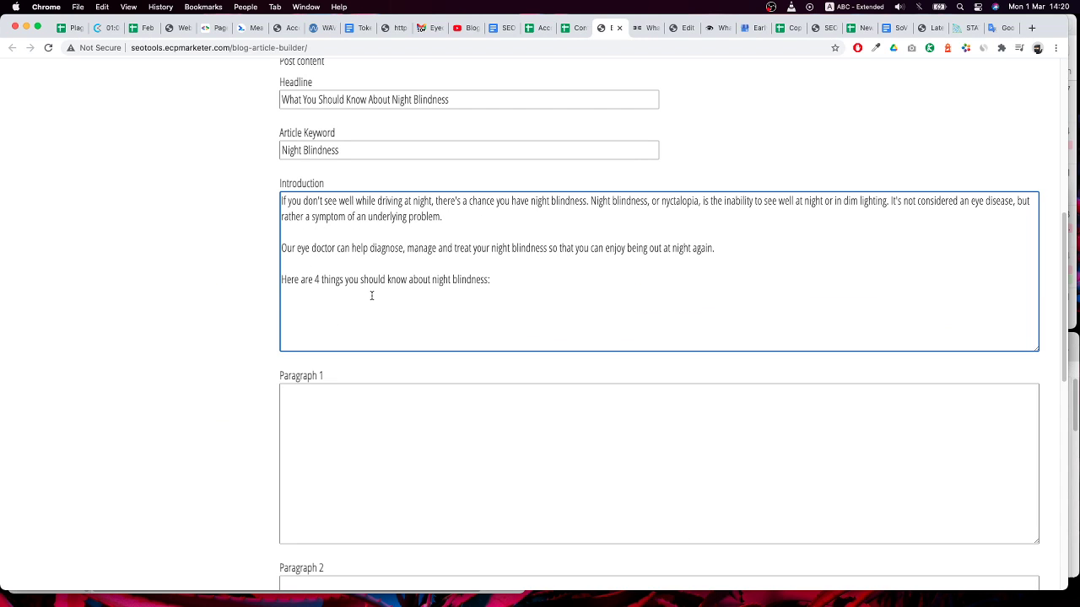
click(682, 27)
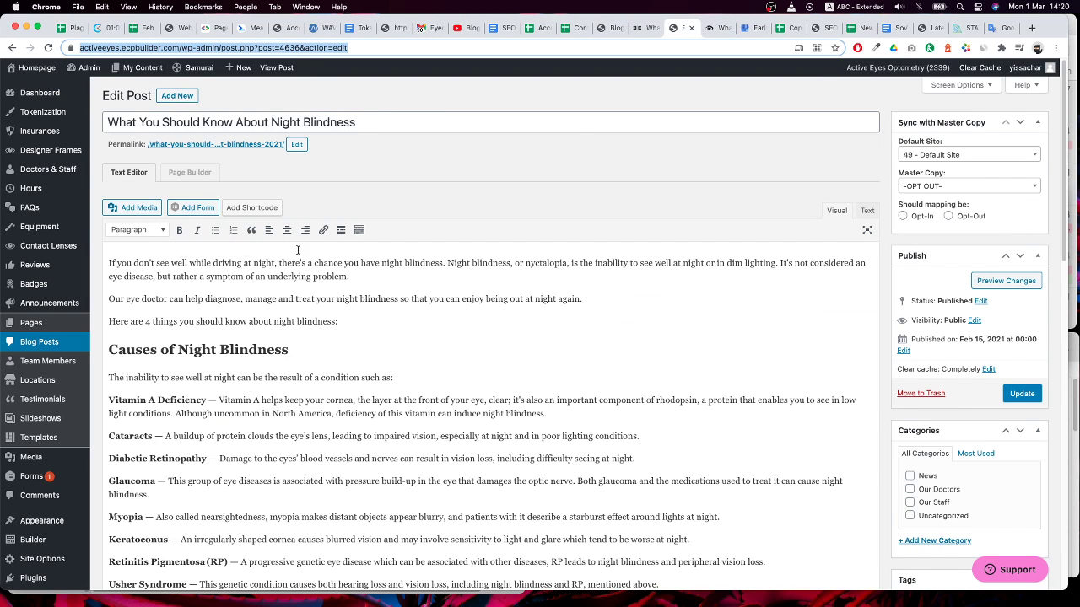
scroll(338, 376, down, 1)
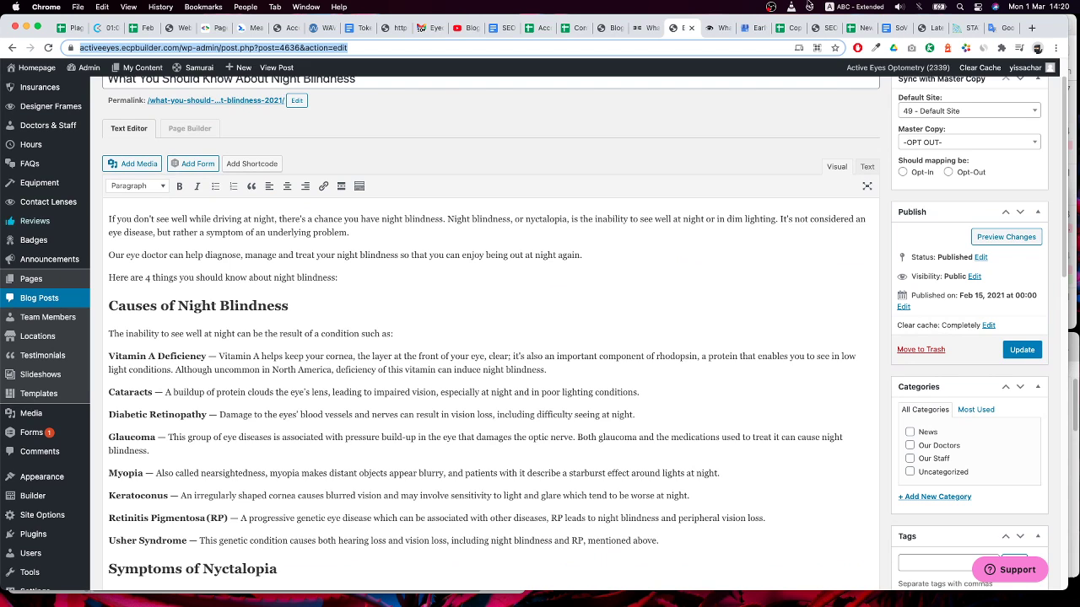
Copy the Paragraph 1 text from the Content Spreadsheet into the form's Paragraph 1 field
click(579, 29)
click(236, 286)
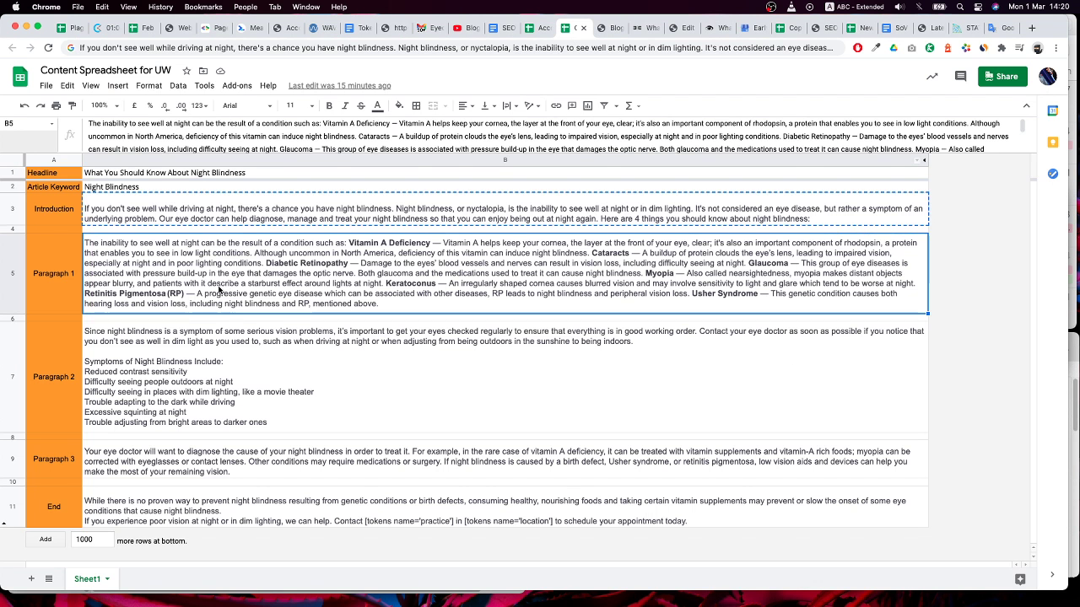
key(super+c)
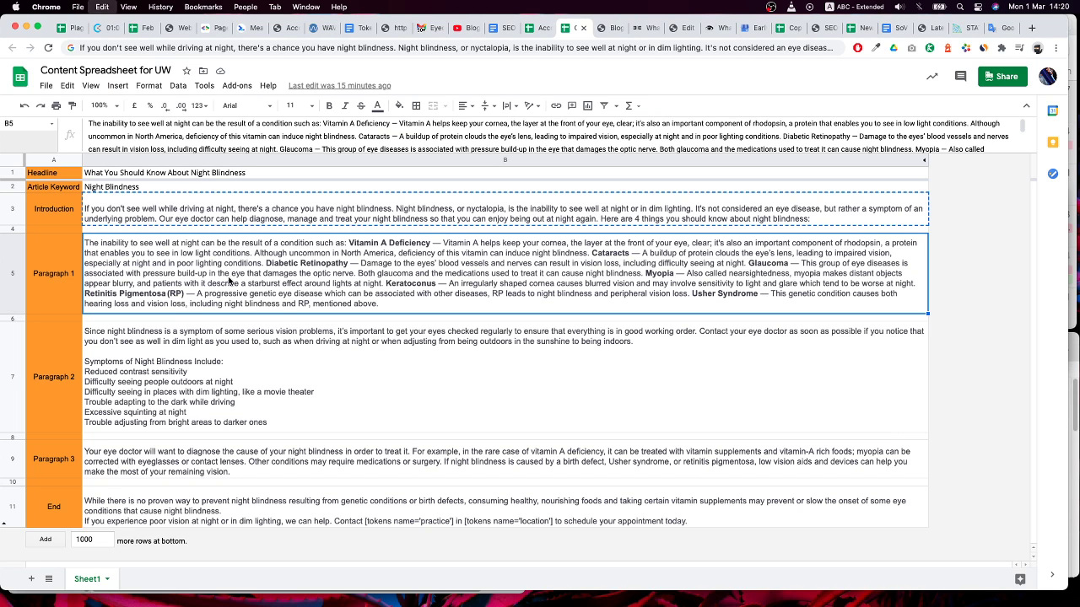
click(605, 27)
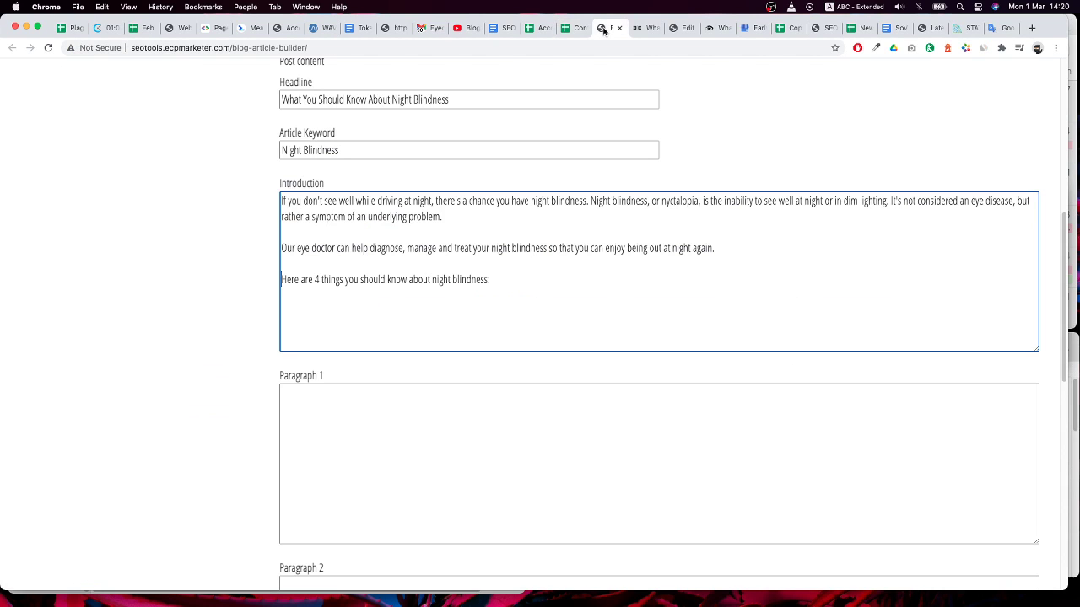
click(323, 458)
key(super+v)
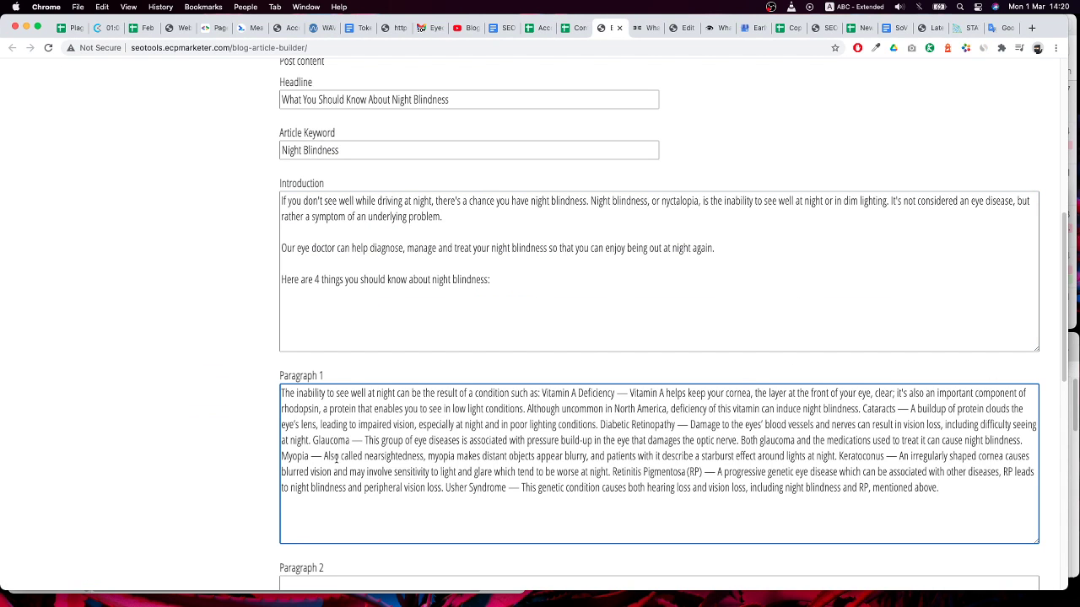
Following the WordPress post's layout, separate the opening sentence, Vitamin A Deficiency and Cataracts in Paragraph 1 with blank lines
click(675, 29)
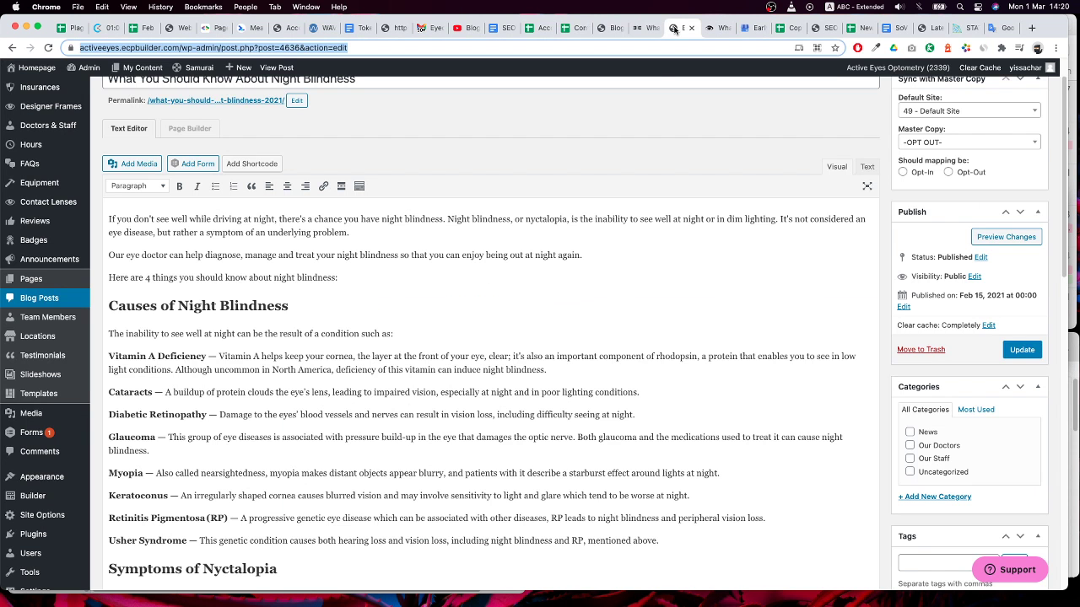
scroll(190, 411, down, 3)
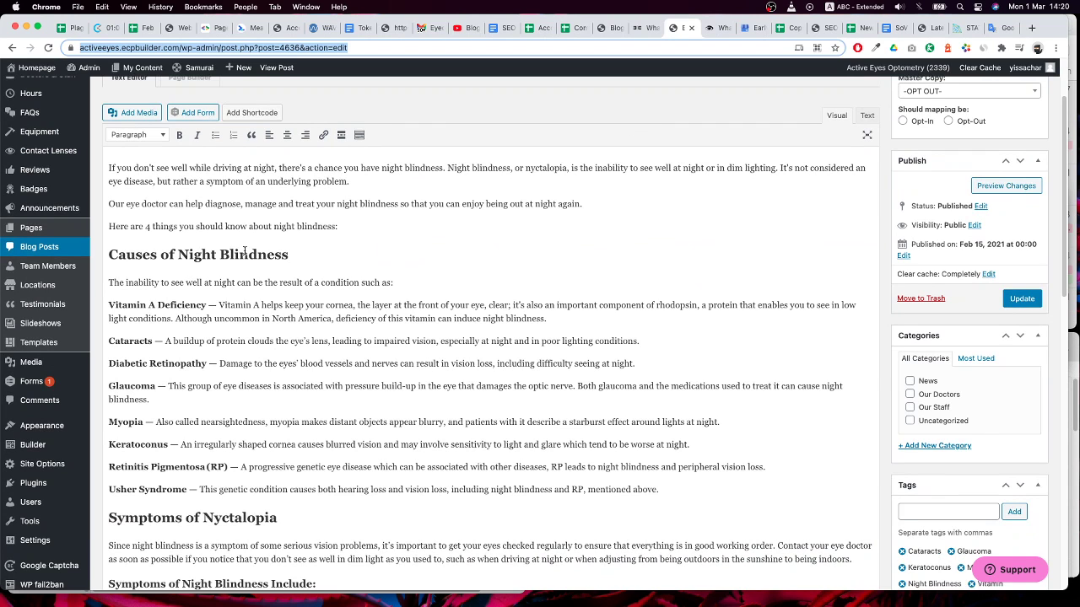
scroll(205, 257, down, 2)
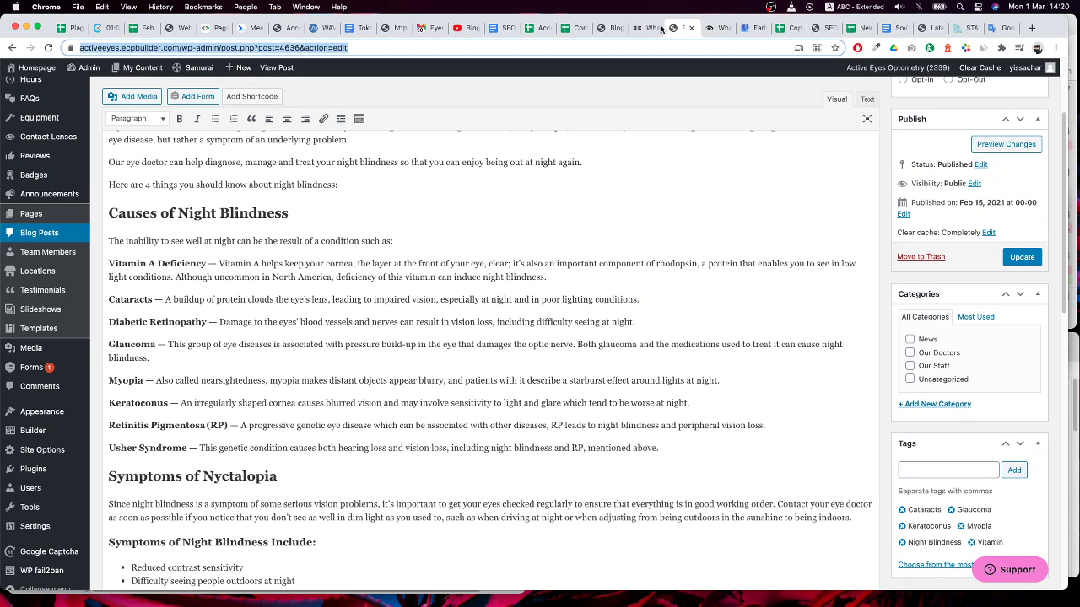
click(609, 32)
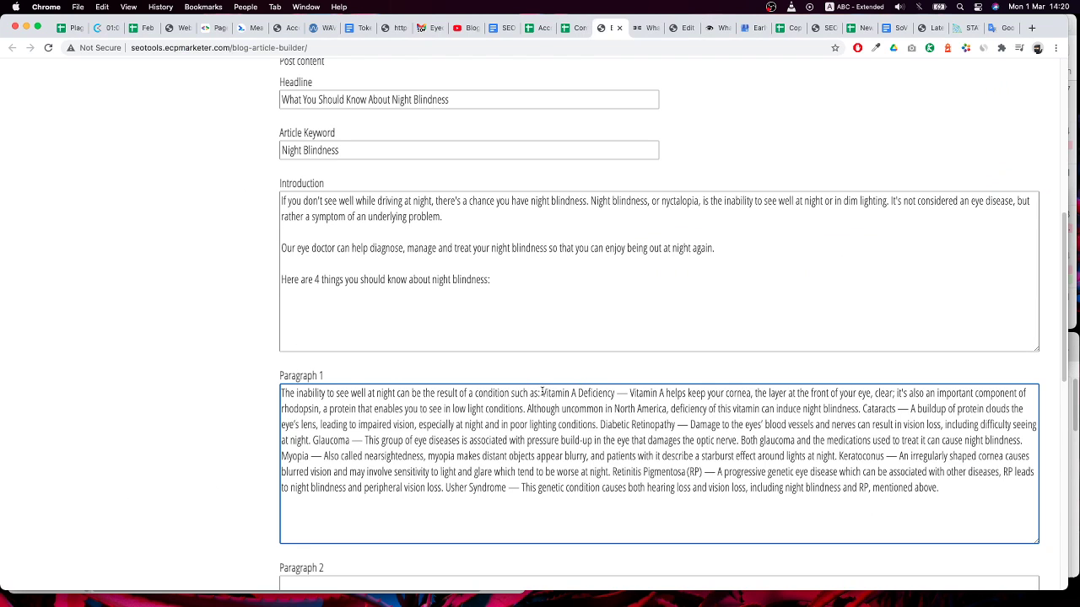
key(Return)
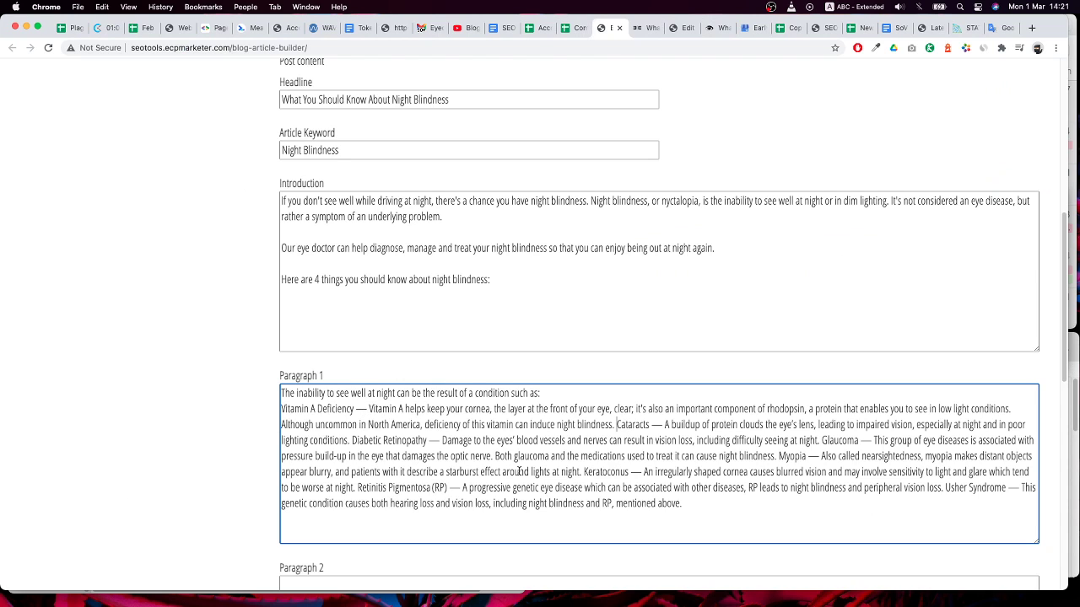
key(Return)
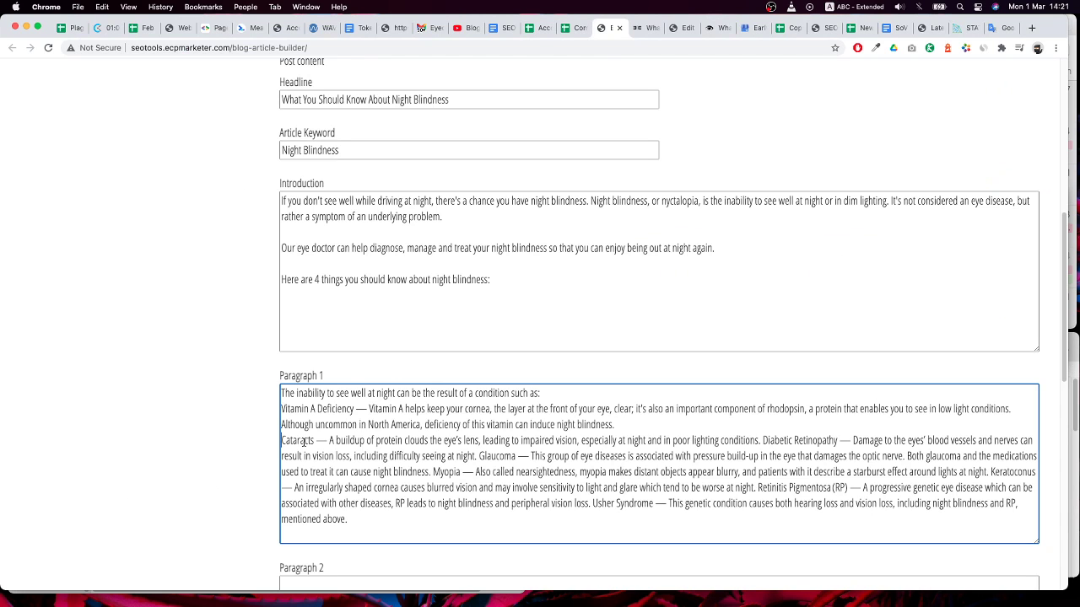
key(Return)
key(Return)
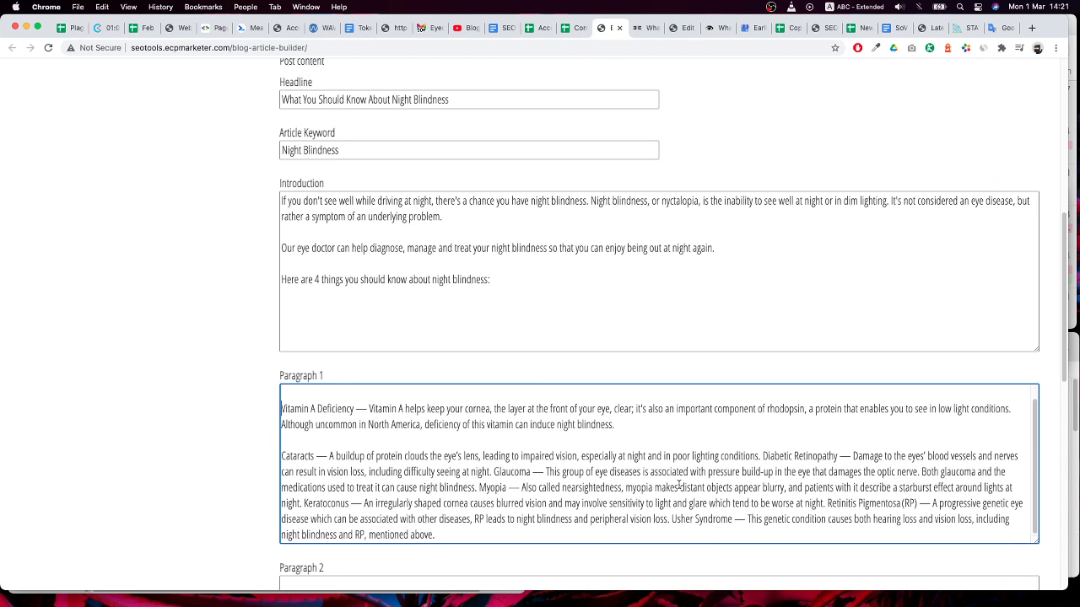
Start the Diabetic Retinopathy and Glaucoma entries in Paragraph 1 as separate paragraphs, each preceded by a blank line
click(762, 456)
key(Return)
key(Return)
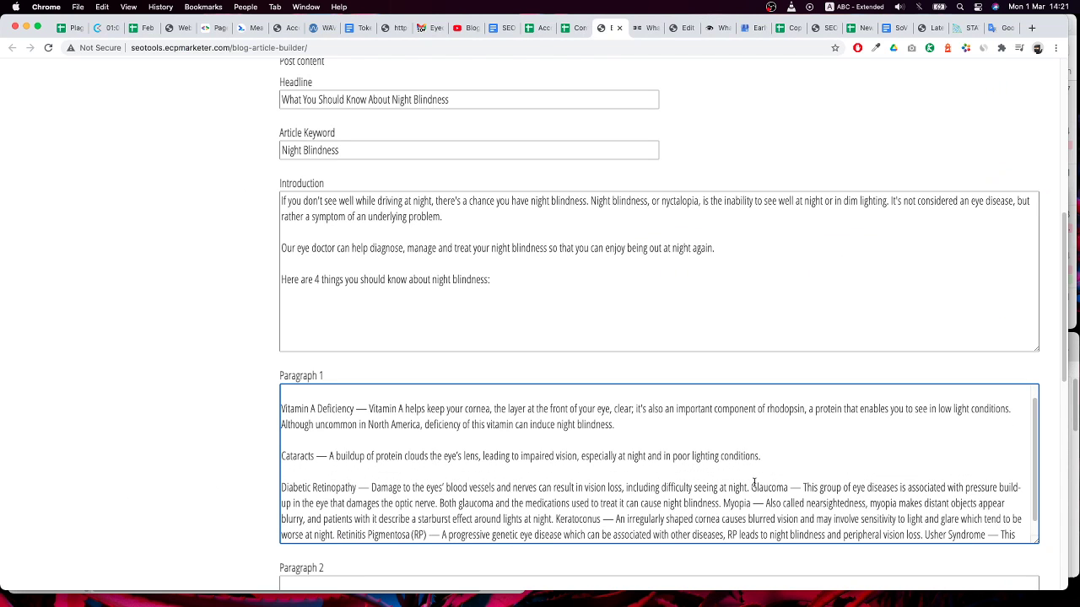
click(751, 487)
key(Return)
key(Return)
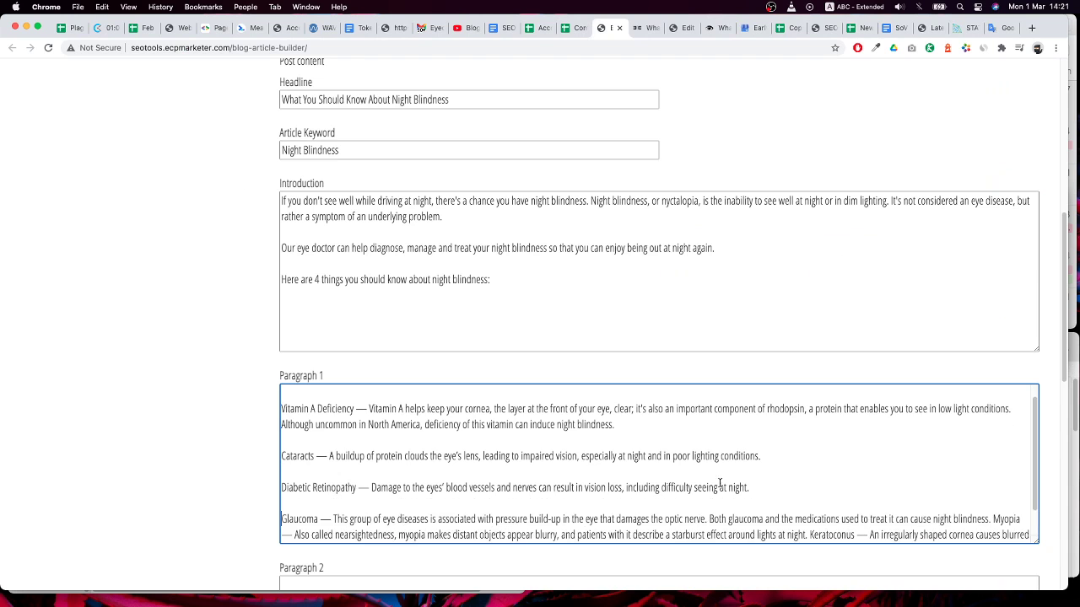
Start the Myopia and Keratoconus entries in Paragraph 1 as separate paragraphs, each preceded by a blank line
scroll(629, 470, down, 1)
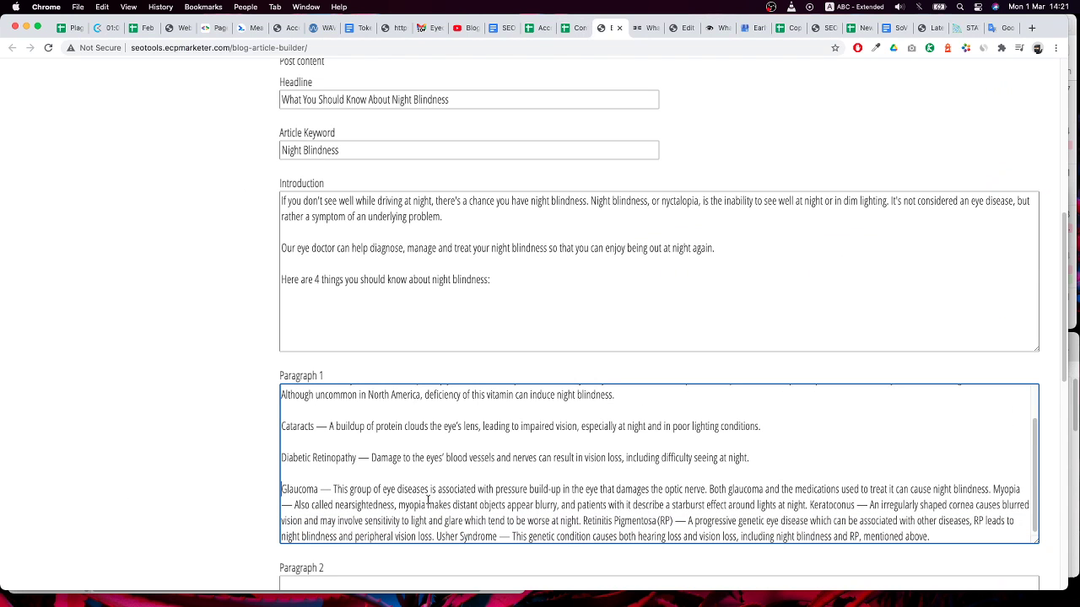
click(993, 489)
key(Return)
key(Return)
scroll(661, 448, down, 1)
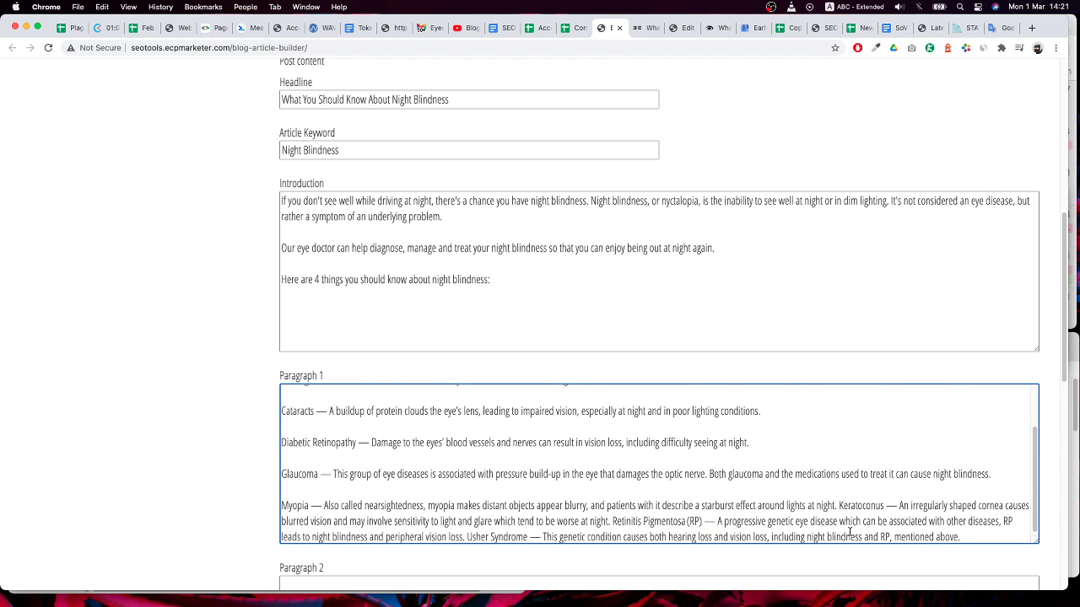
click(838, 505)
key(Return)
key(Return)
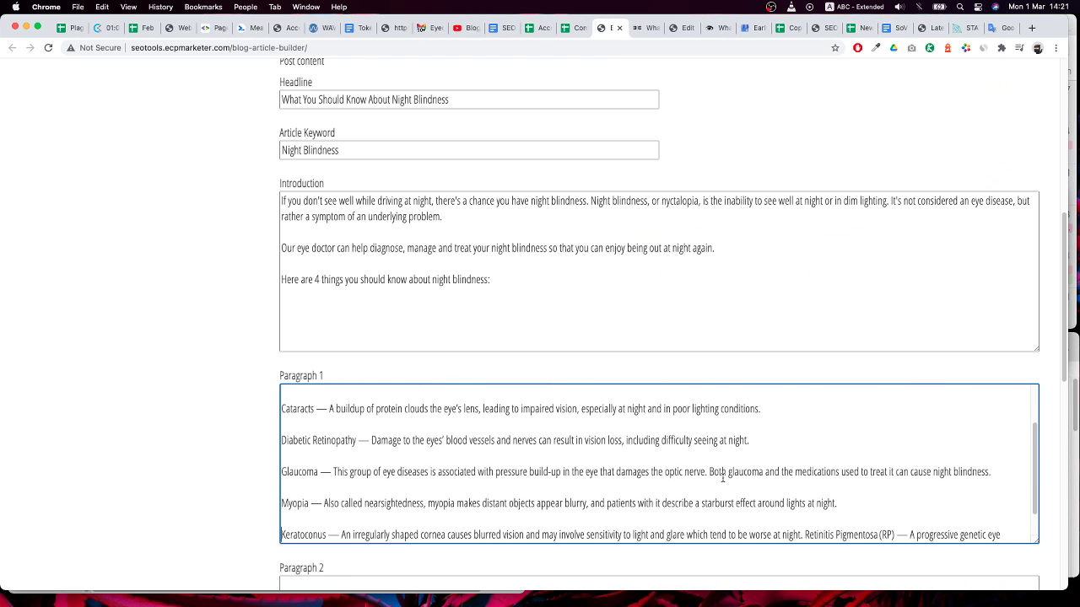
Start the Retinitis Pigmentosa (RP) and Usher Syndrome entries in Paragraph 1 as separate paragraphs, each preceded by a blank line
scroll(810, 506, down, 1)
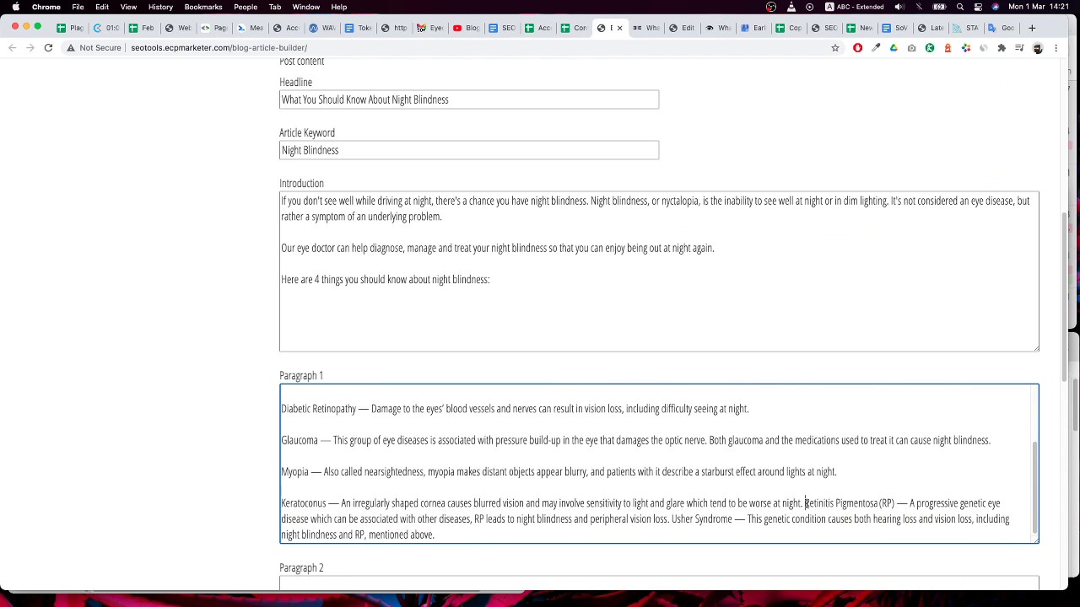
key(Return)
key(Return)
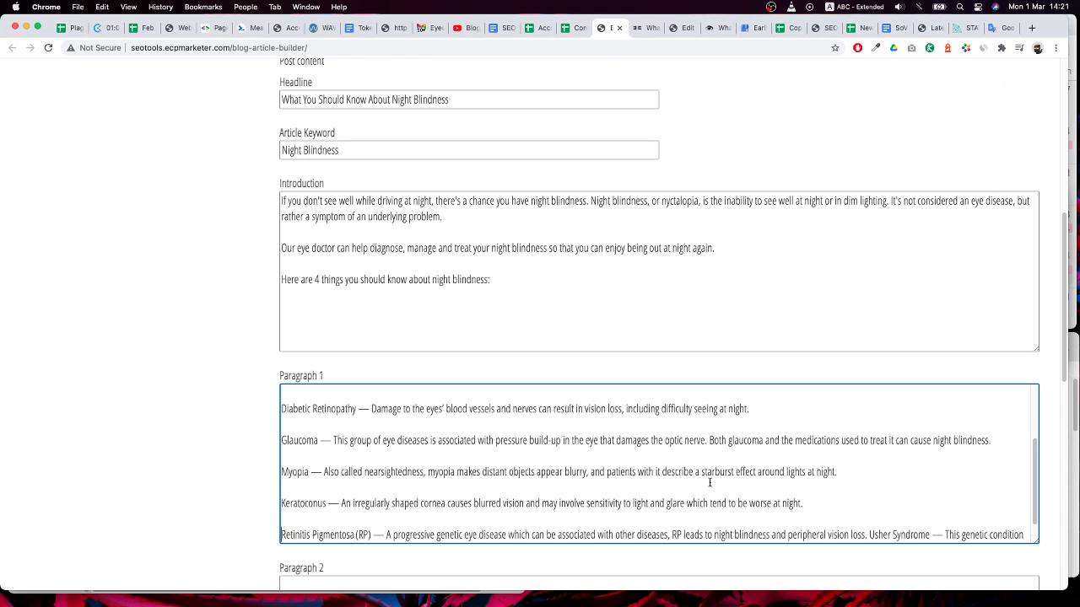
scroll(790, 532, down, 1)
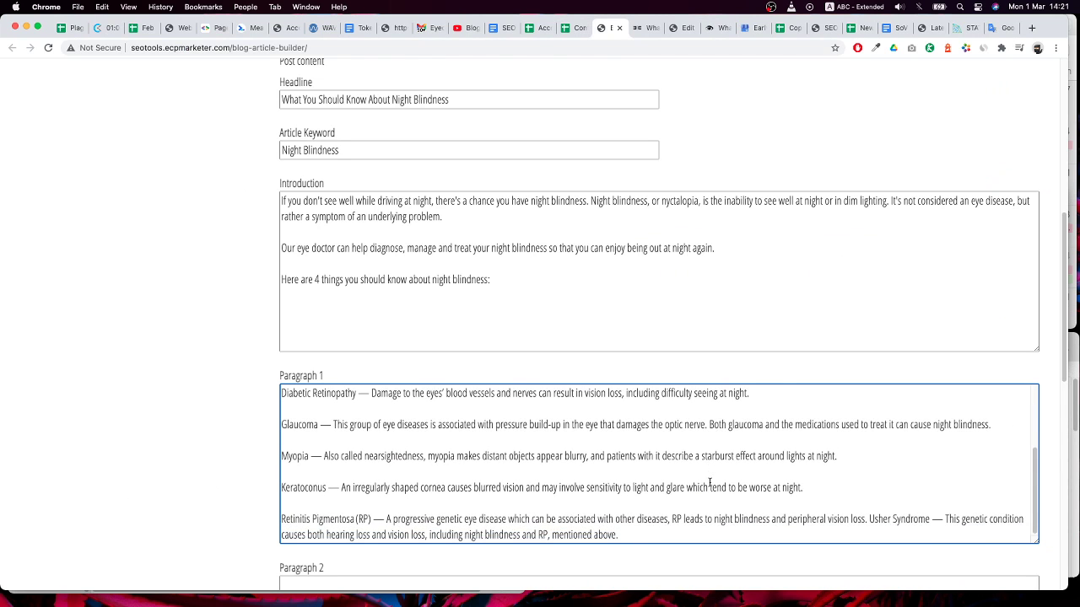
click(870, 531)
key(Return)
key(Return)
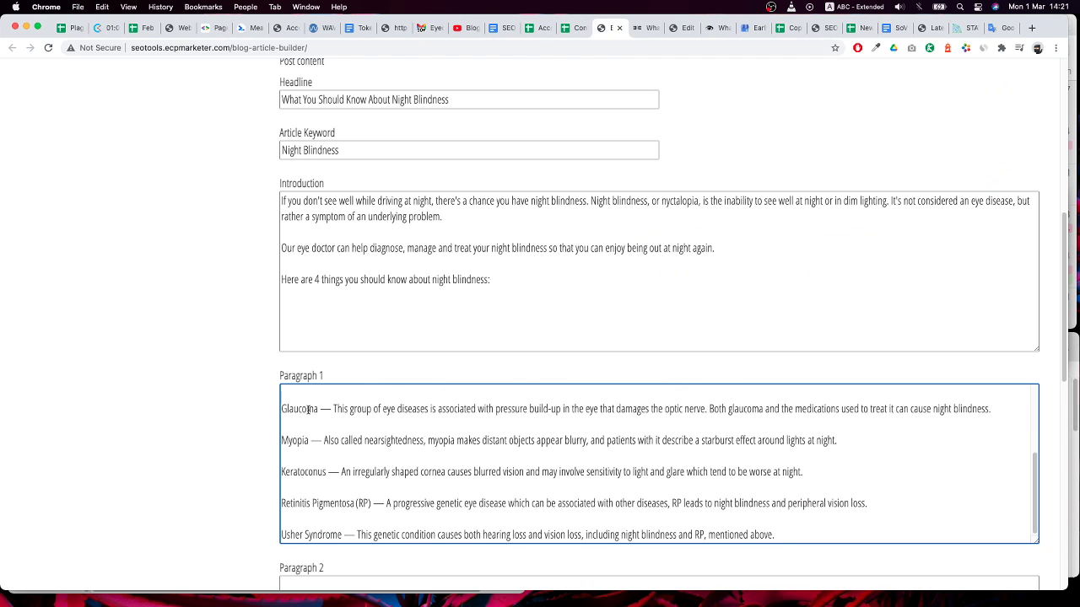
Review the form's Paragraph 1 layout and remaining paragraph fields, comparing the causes section with the WordPress post
scroll(310, 455, up, 10)
scroll(329, 481, down, 1)
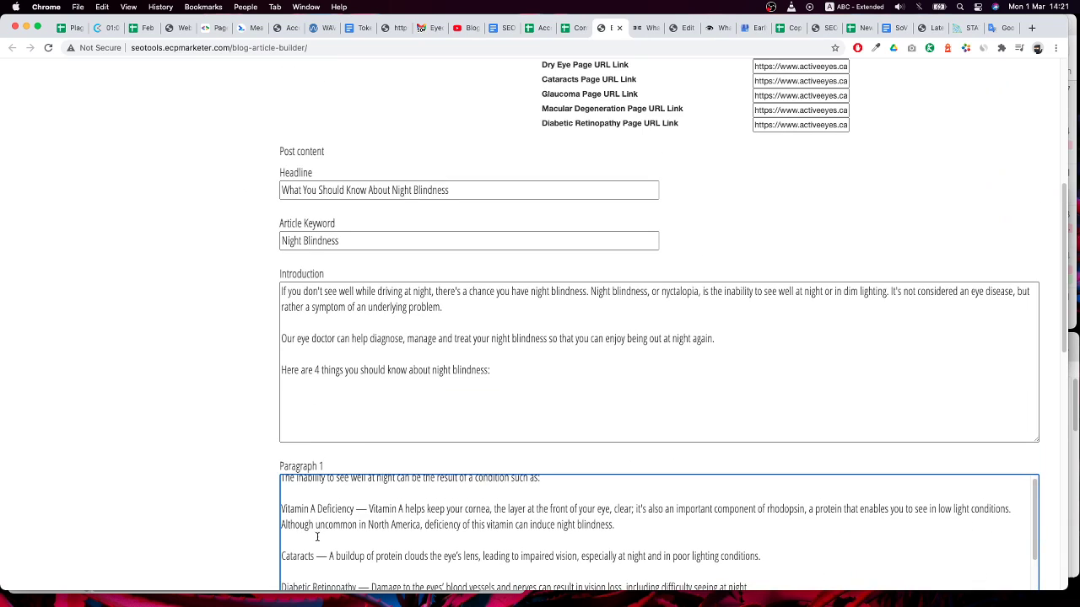
scroll(241, 536, down, 3)
scroll(377, 373, down, 5)
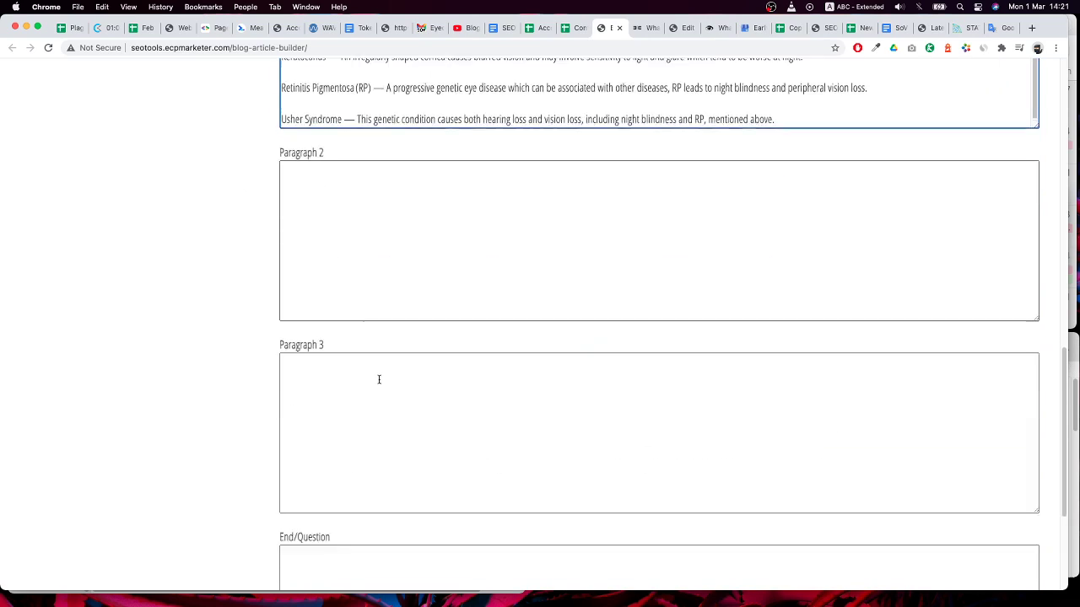
scroll(221, 458, up, 4)
scroll(395, 363, down, 3)
scroll(396, 364, up, 5)
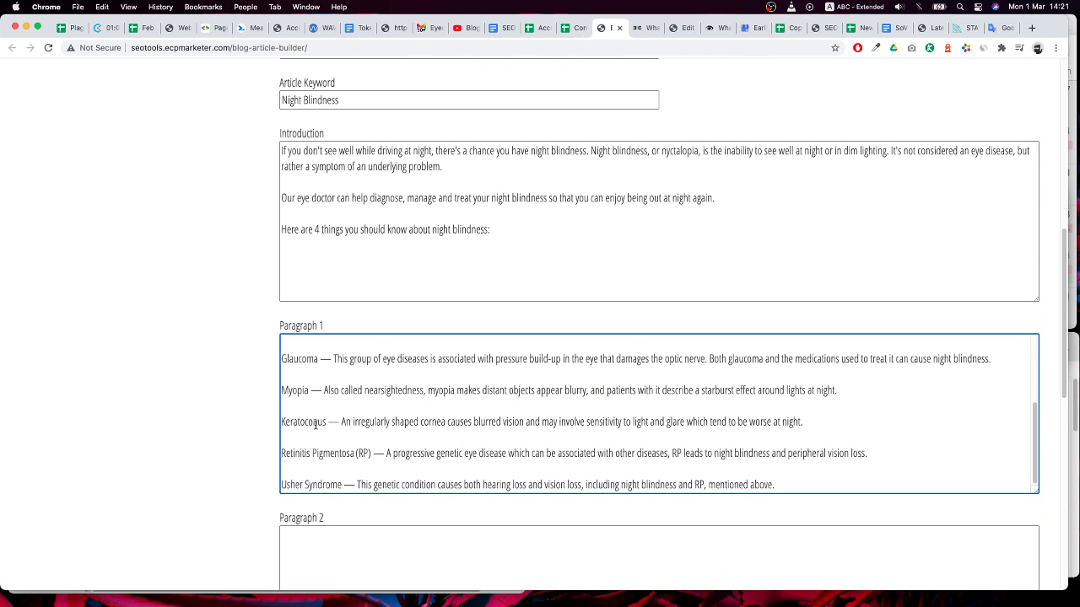
scroll(314, 384, up, 2)
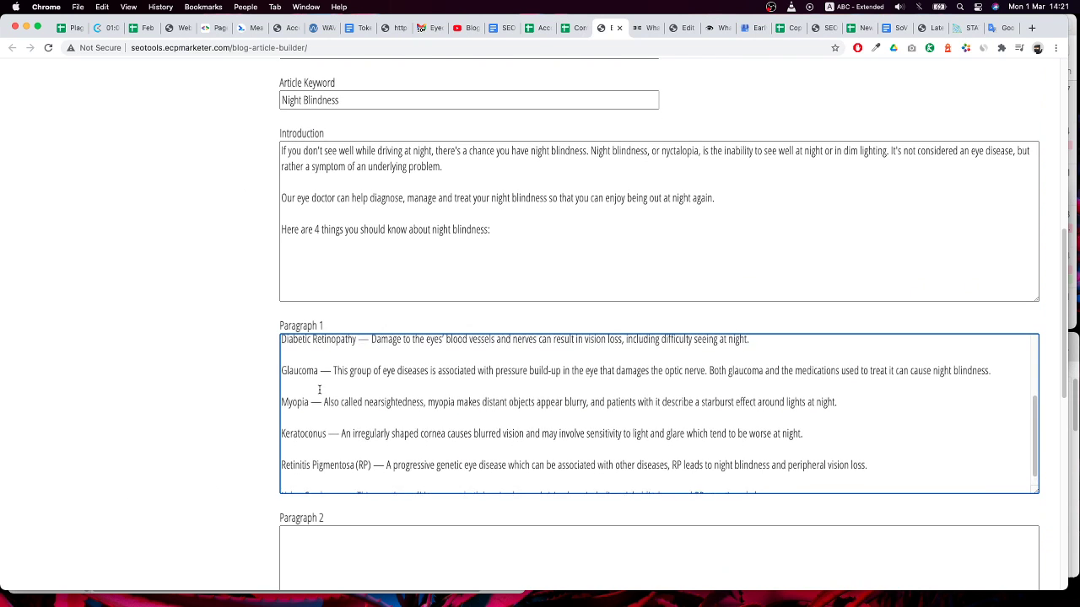
scroll(312, 396, up, 5)
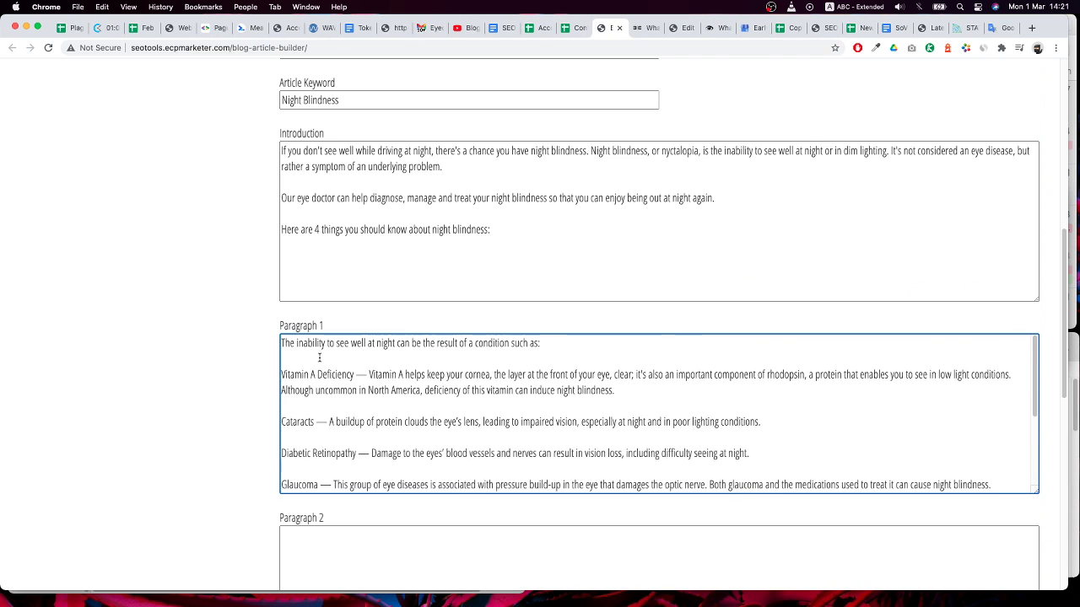
scroll(310, 377, up, 1)
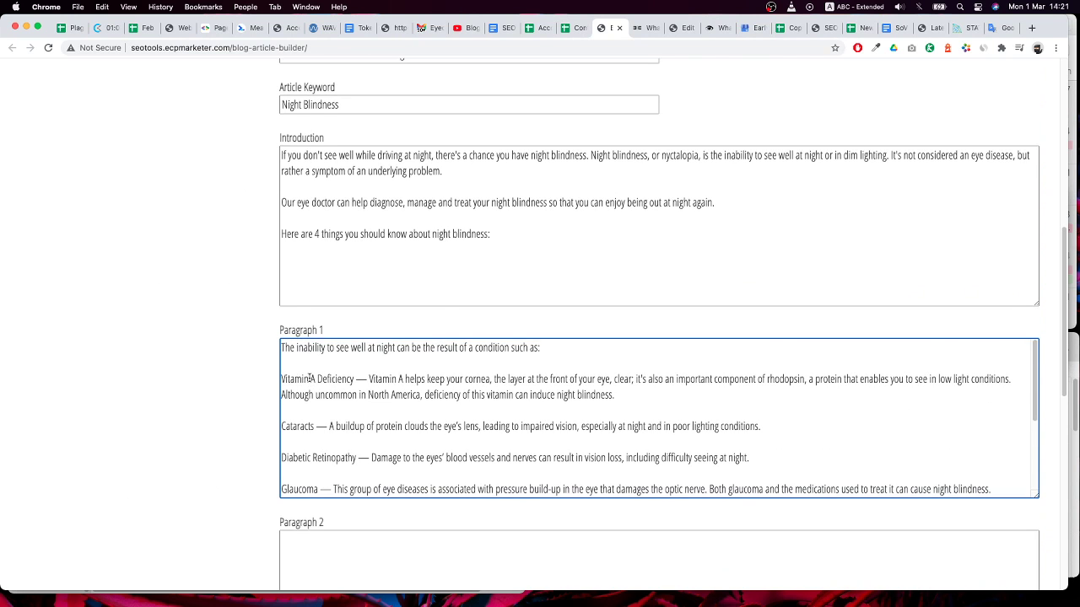
click(685, 29)
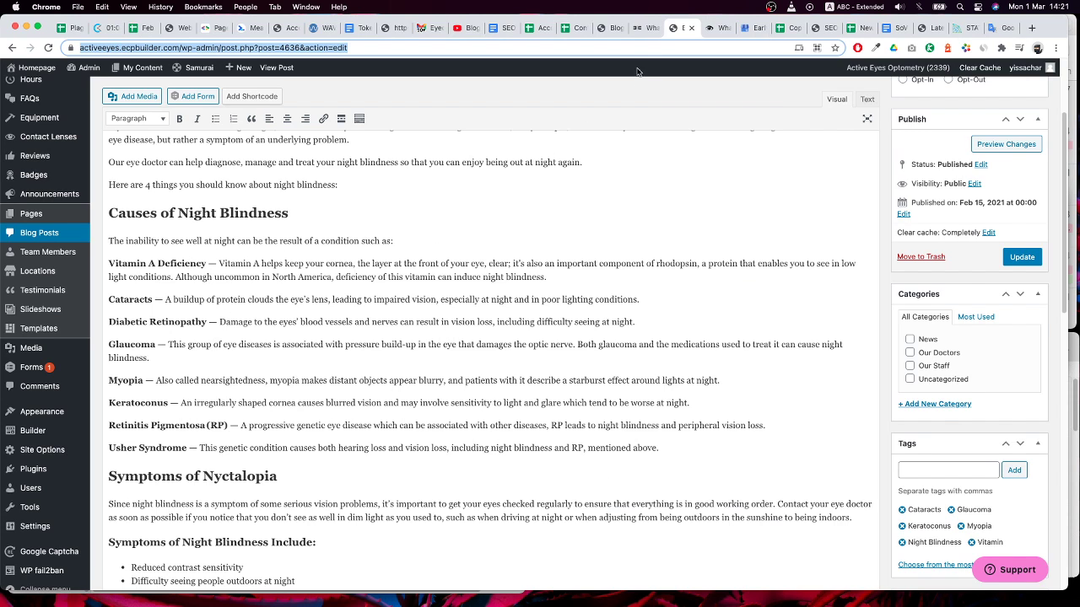
click(611, 33)
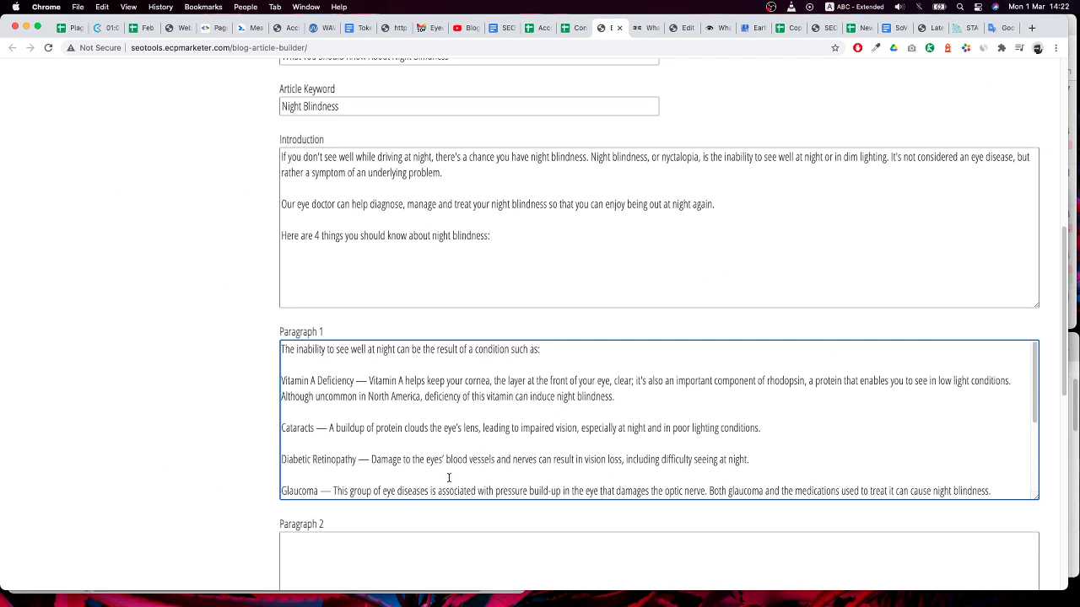
scroll(239, 453, down, 5)
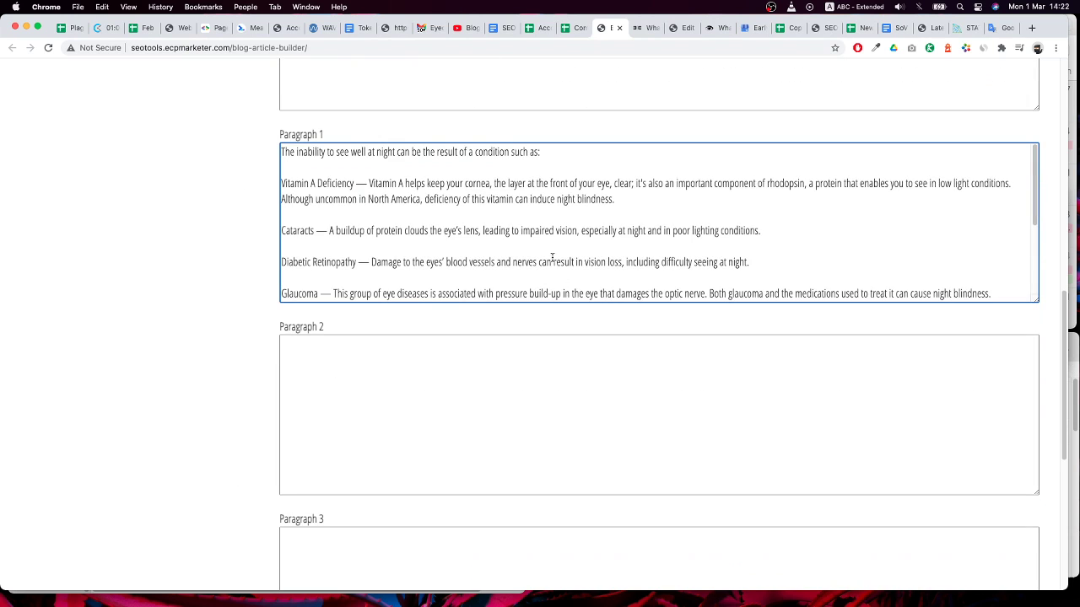
Copy the Paragraph 2 content from the content spreadsheet into the form's Paragraph 2 field
click(566, 30)
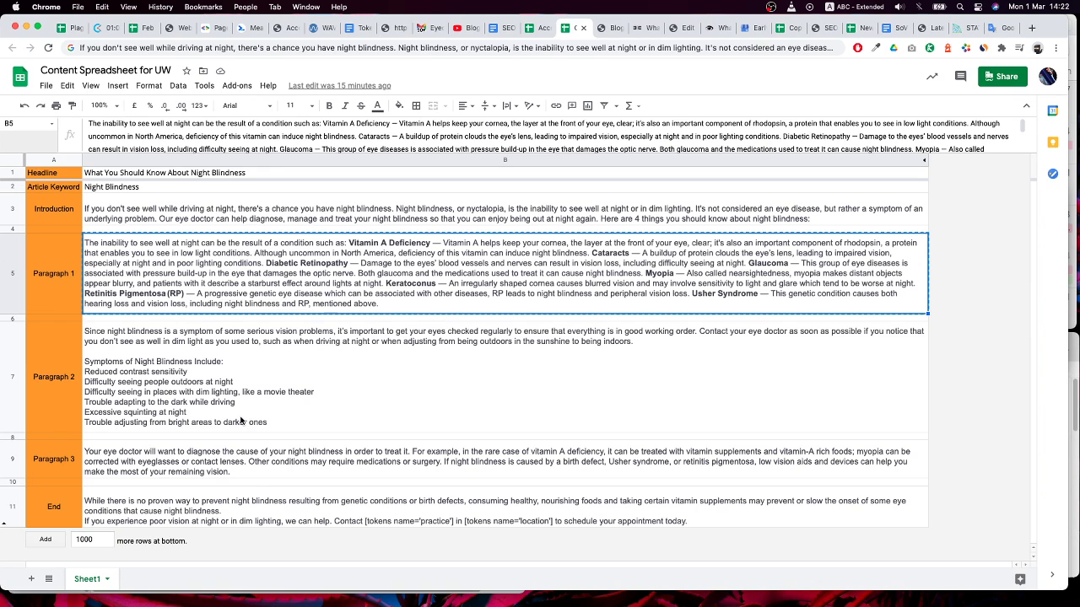
click(217, 393)
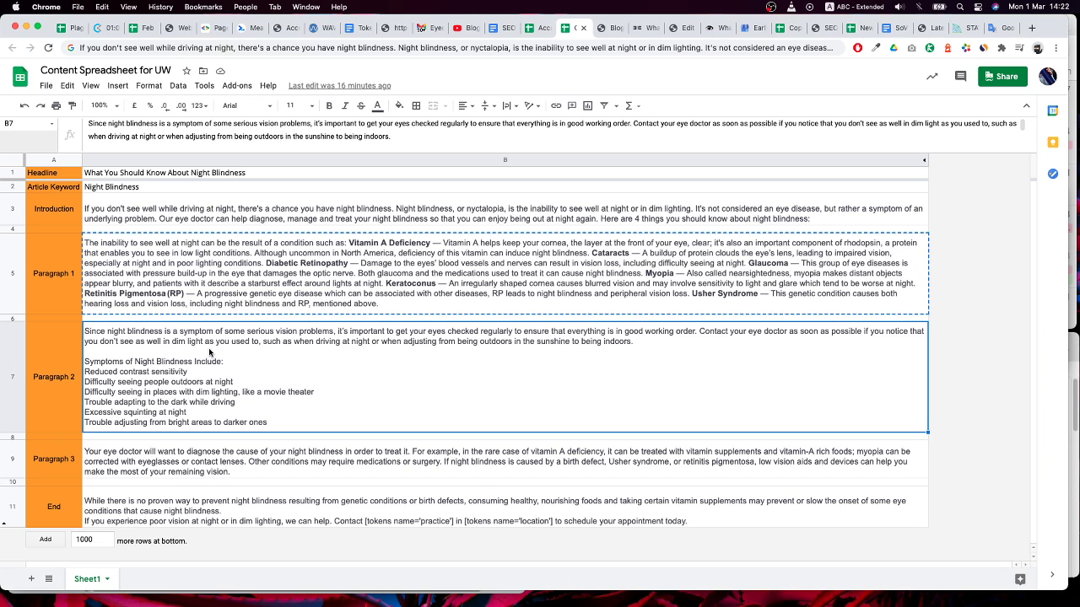
key(ctrl+c)
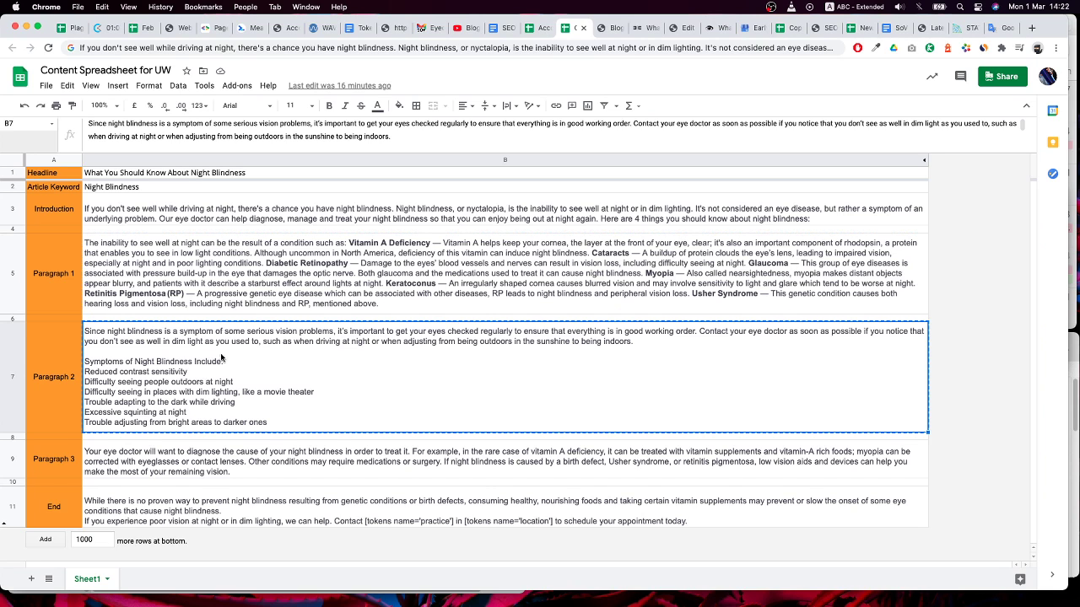
click(599, 27)
click(366, 402)
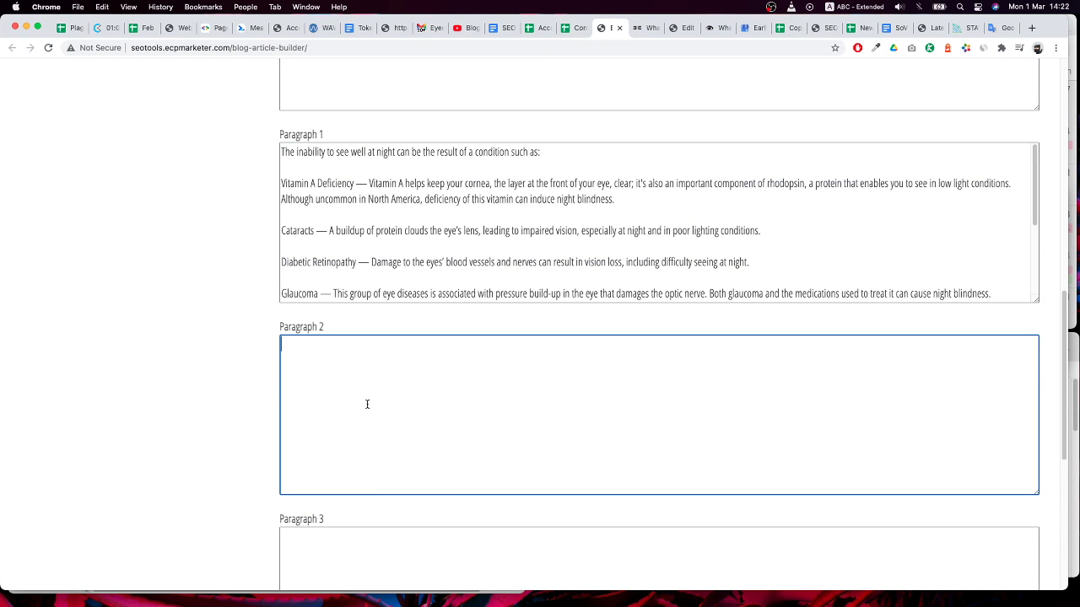
key(cmd+v)
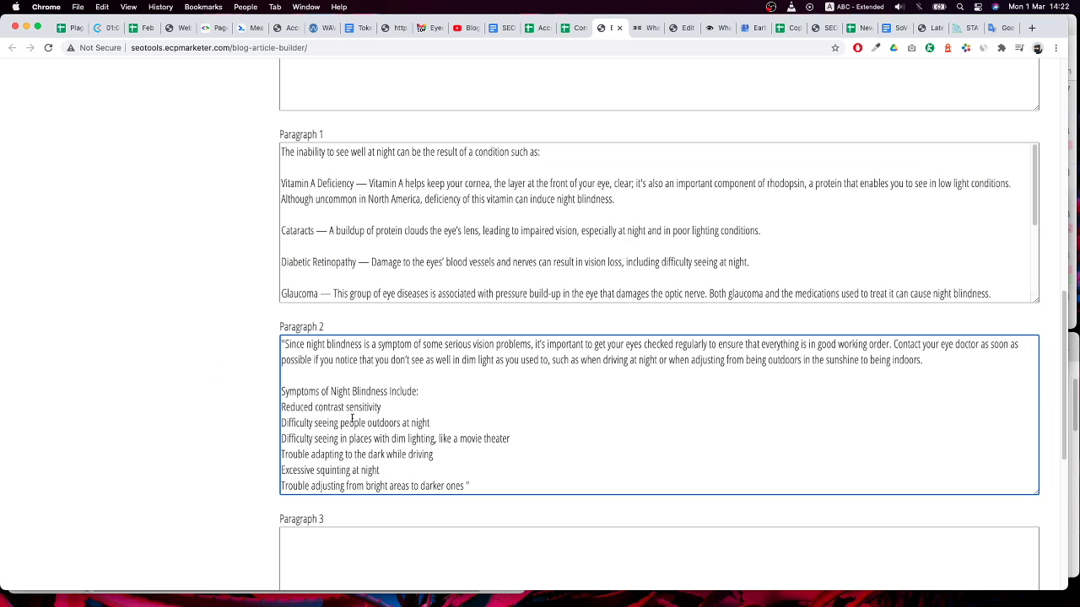
Compare Paragraph 2 with the WordPress post's symptoms section and remove the stray quotation marks around the pasted text
click(681, 30)
scroll(380, 390, down, 5)
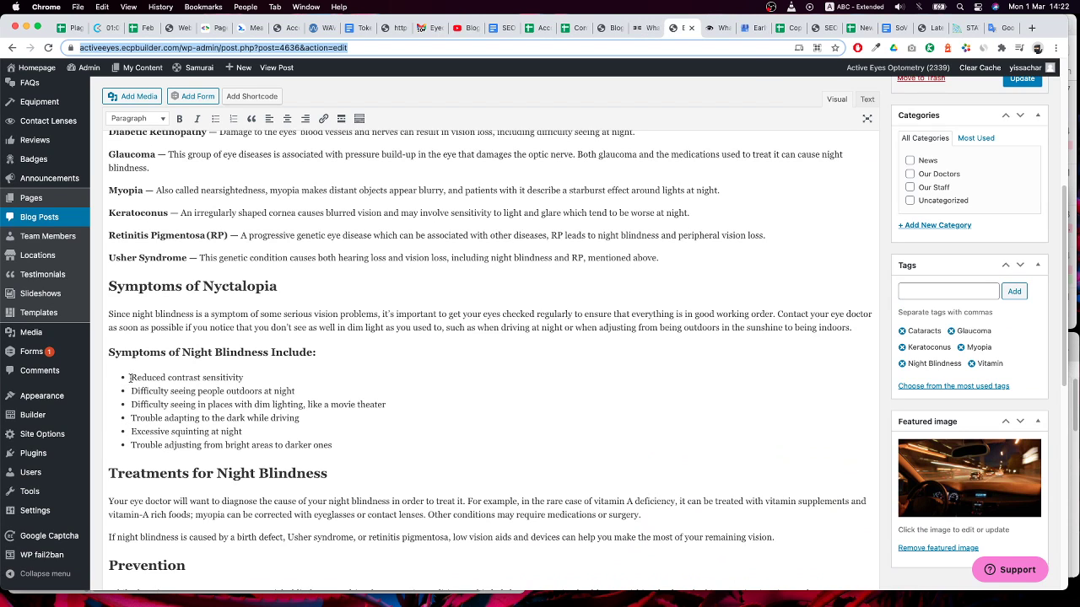
click(641, 28)
click(606, 30)
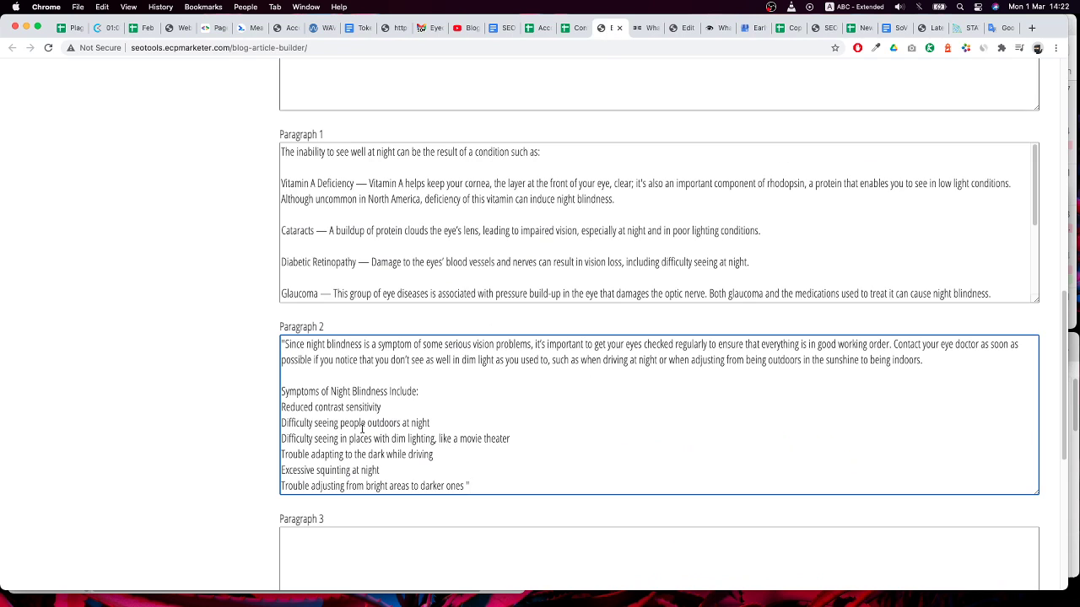
scroll(363, 428, down, 1)
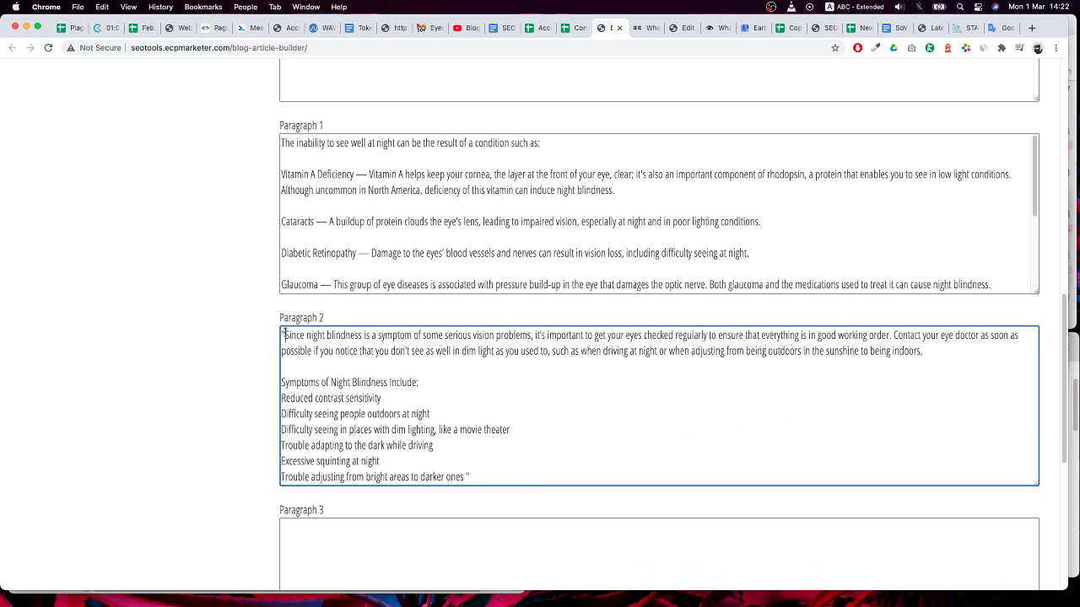
double_click(284, 335)
key(BackSpace)
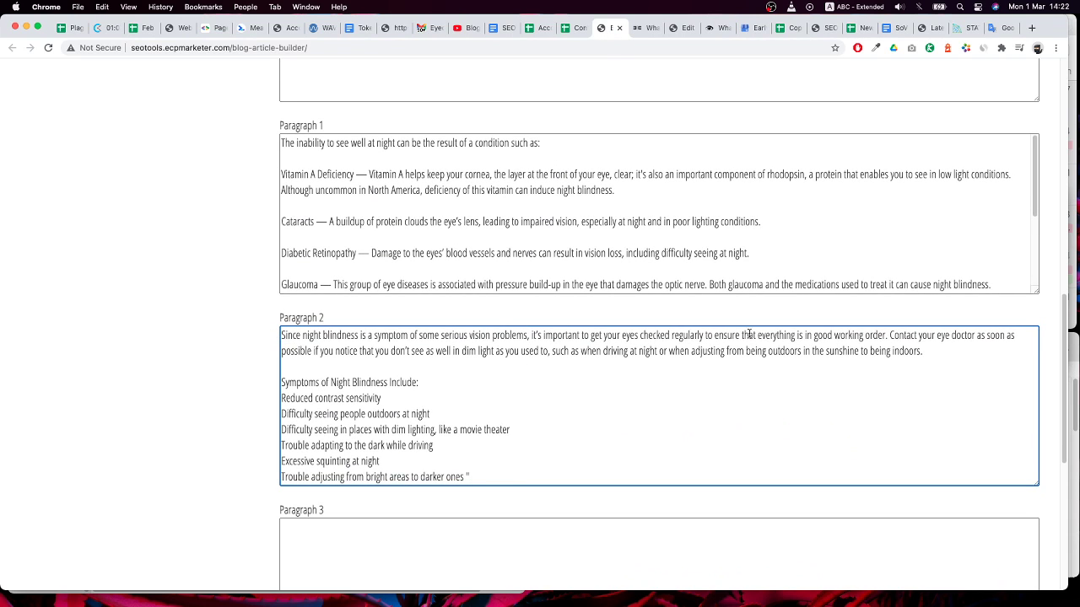
scroll(869, 350, down, 3)
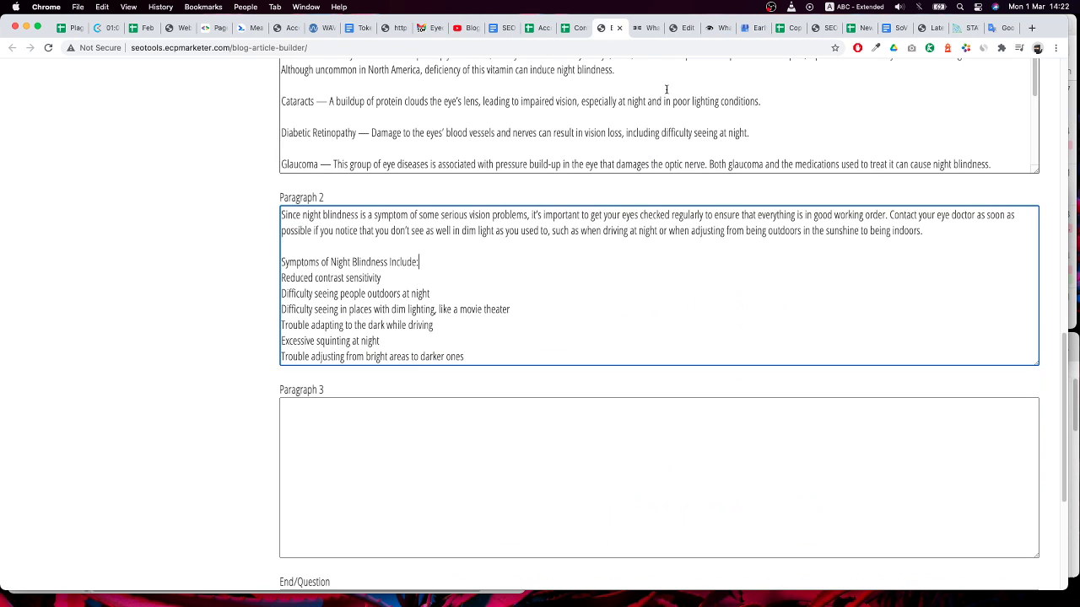
Copy the Paragraph 3 content from the content spreadsheet into the form's Paragraph 3 field
click(579, 29)
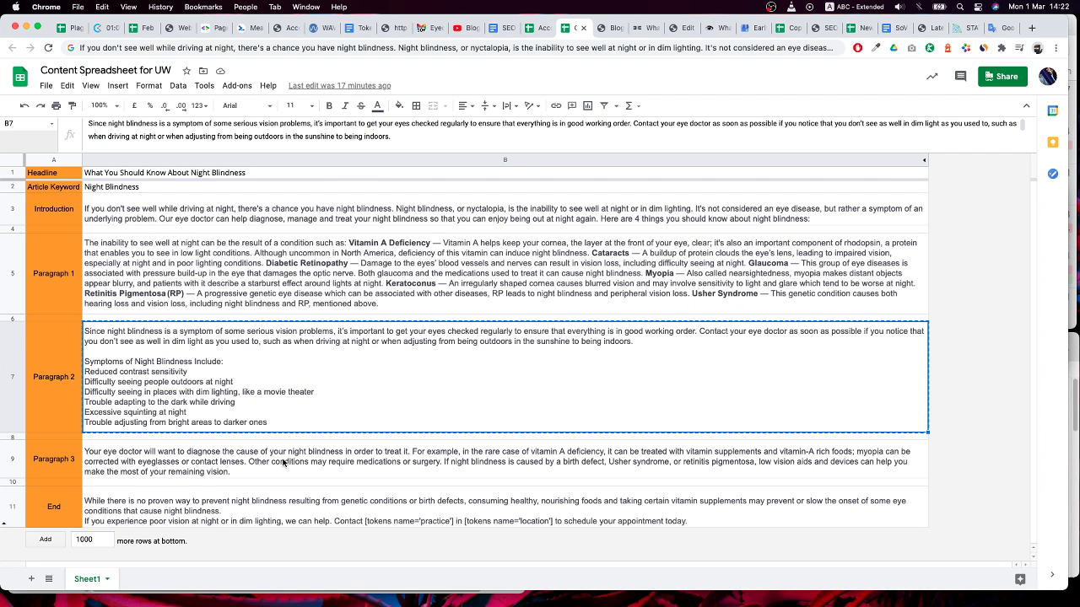
click(284, 464)
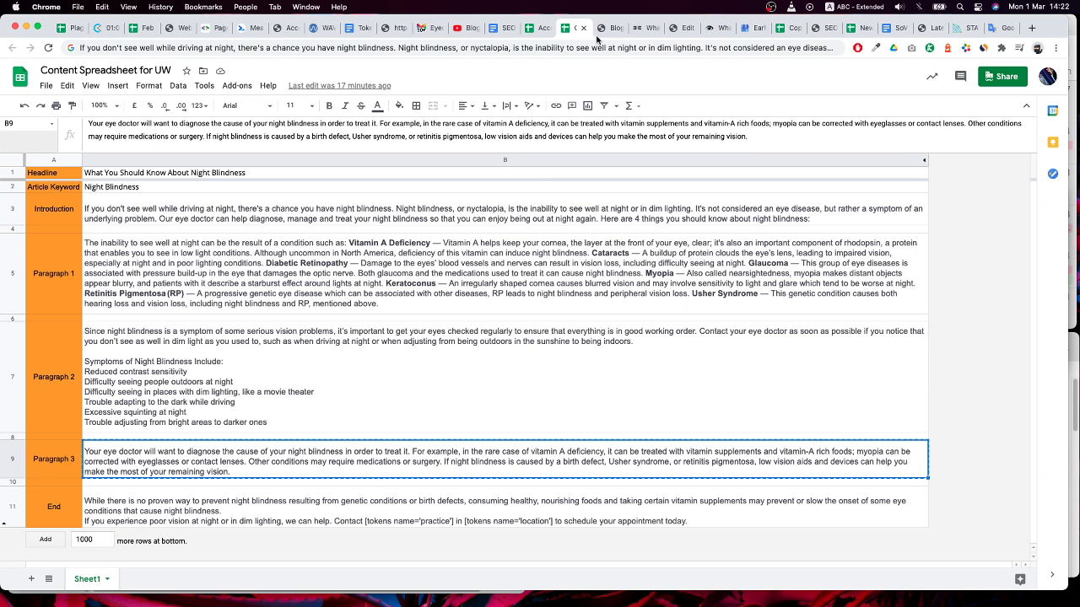
click(607, 28)
click(416, 427)
key(super+v)
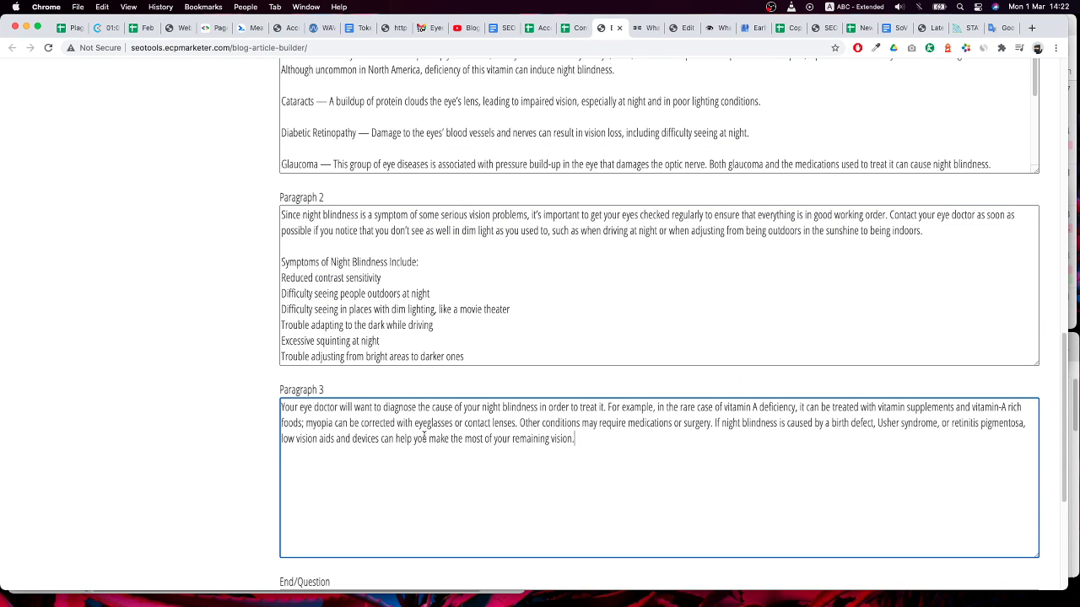
Following the WordPress post's layout, start "If night blindness is caused by a birth defect" as a separate paragraph in Paragraph 3, after a blank line
click(682, 28)
scroll(599, 309, down, 5)
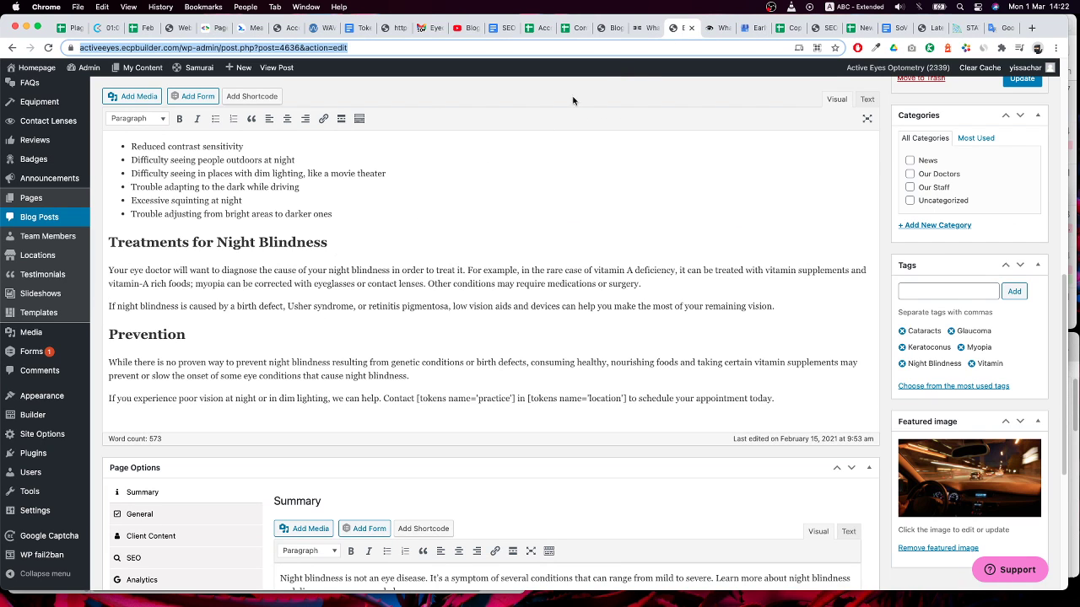
click(615, 28)
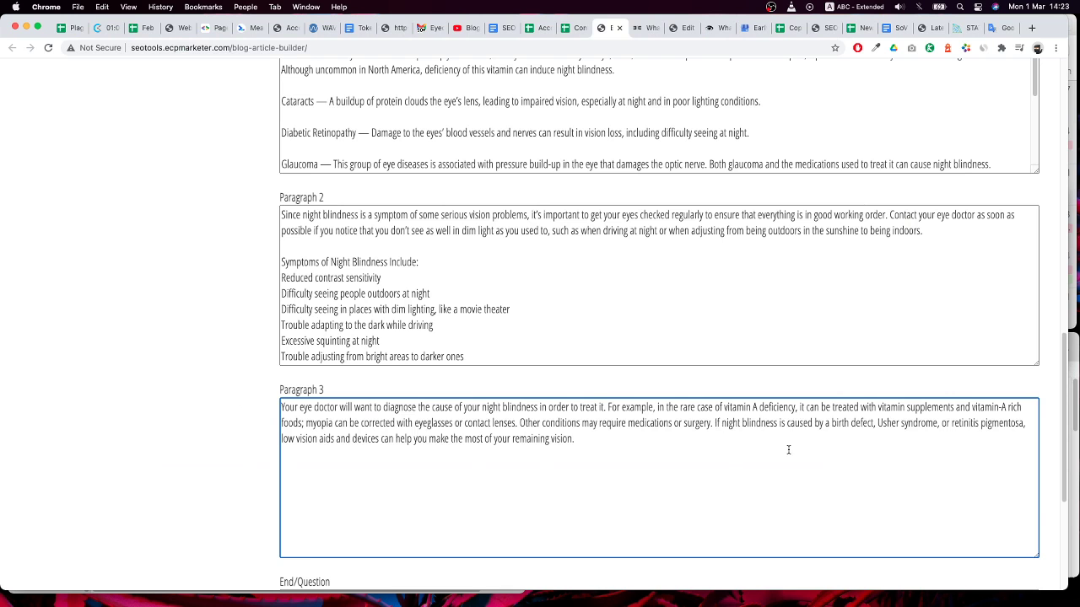
key(Return)
key(Return)
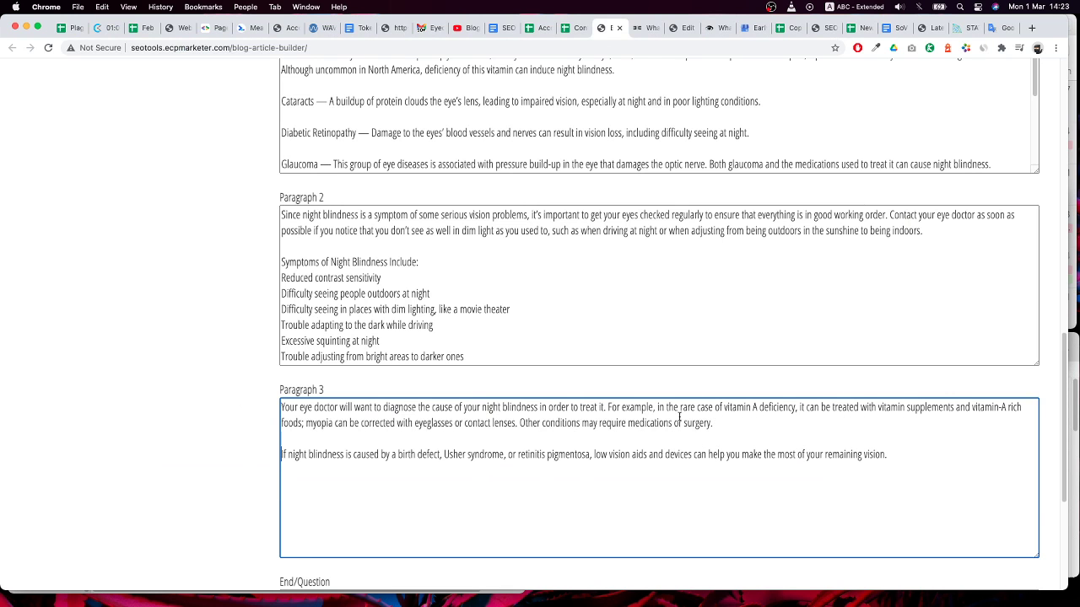
Copy the End content from the content spreadsheet into the form's End/Question field
click(673, 28)
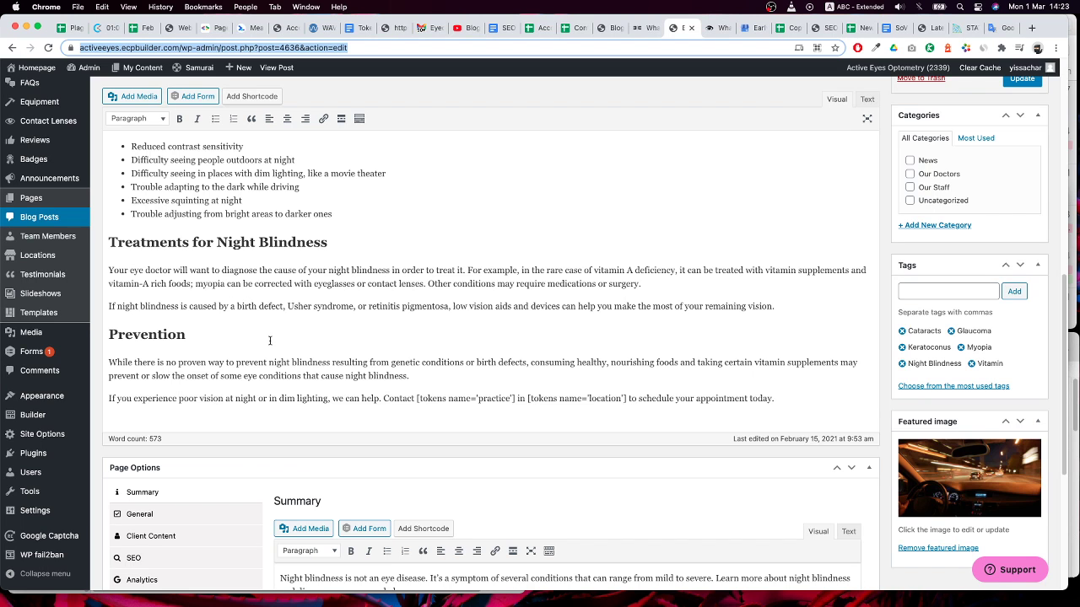
click(647, 28)
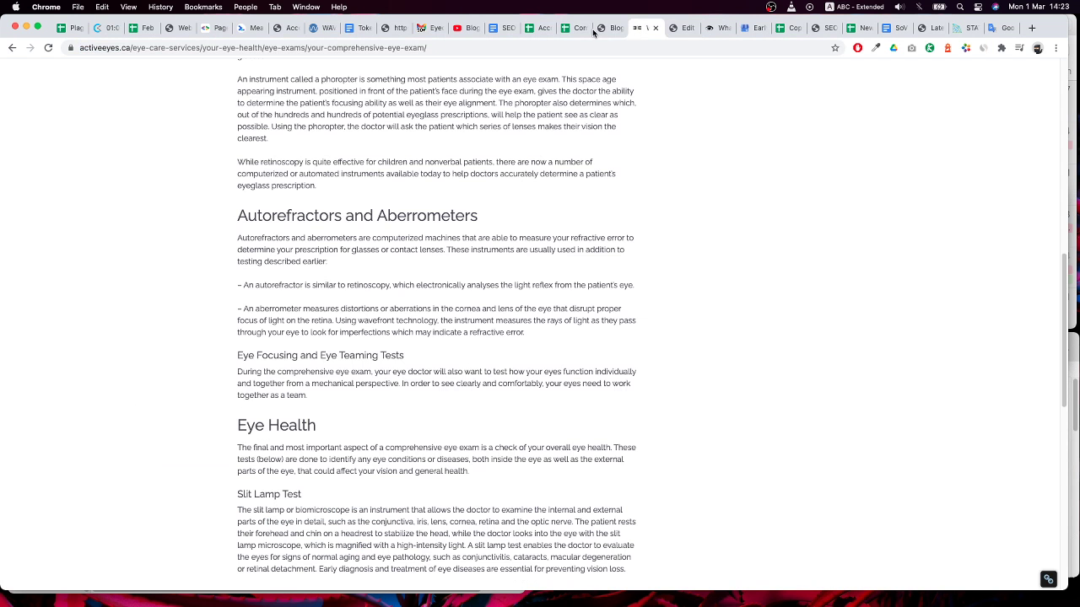
click(568, 29)
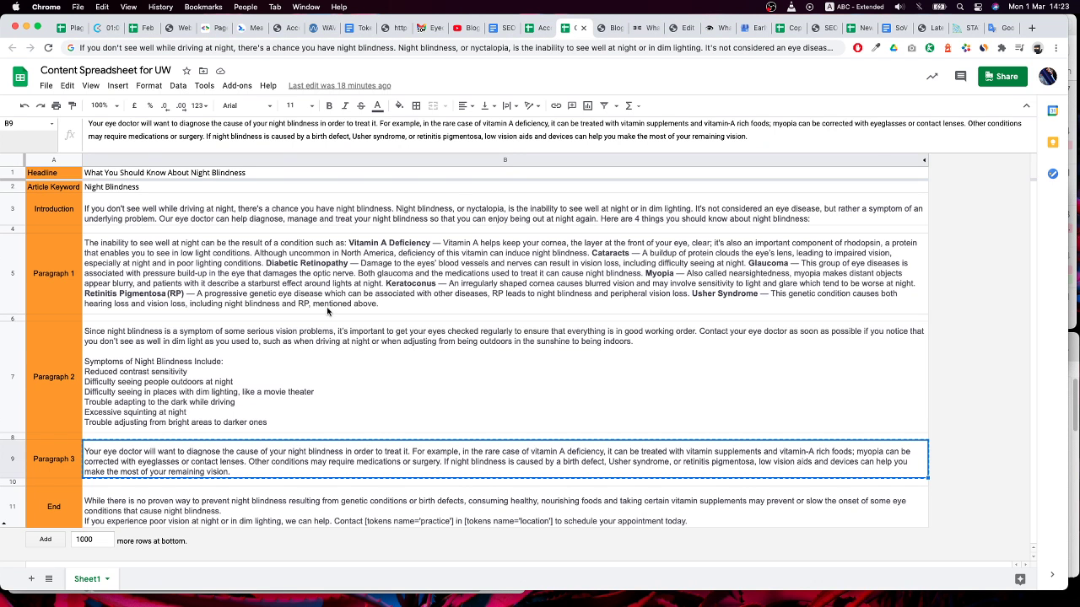
click(312, 524)
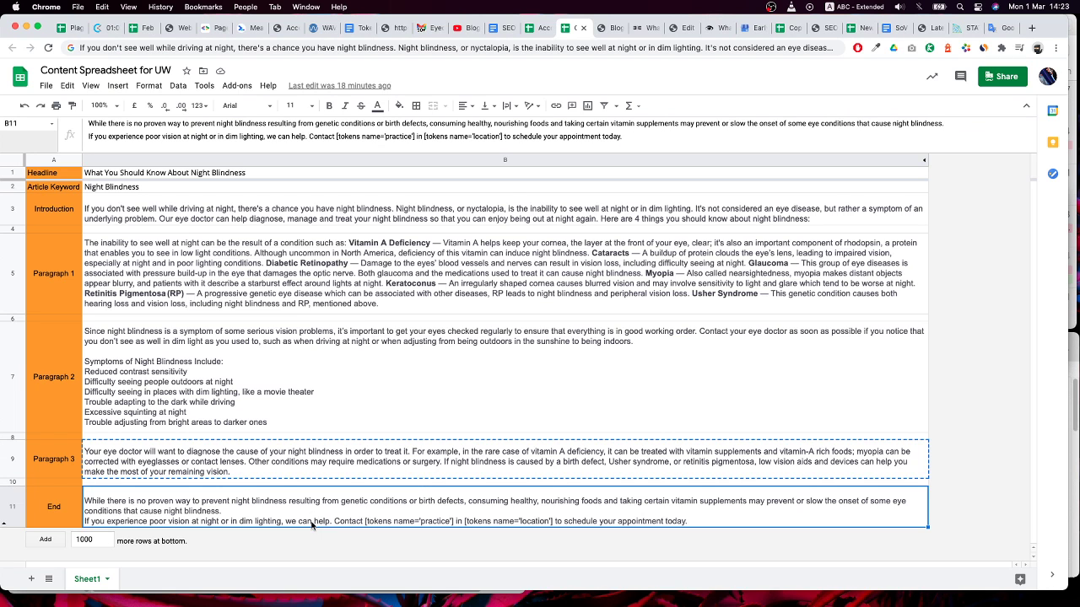
key(super+c)
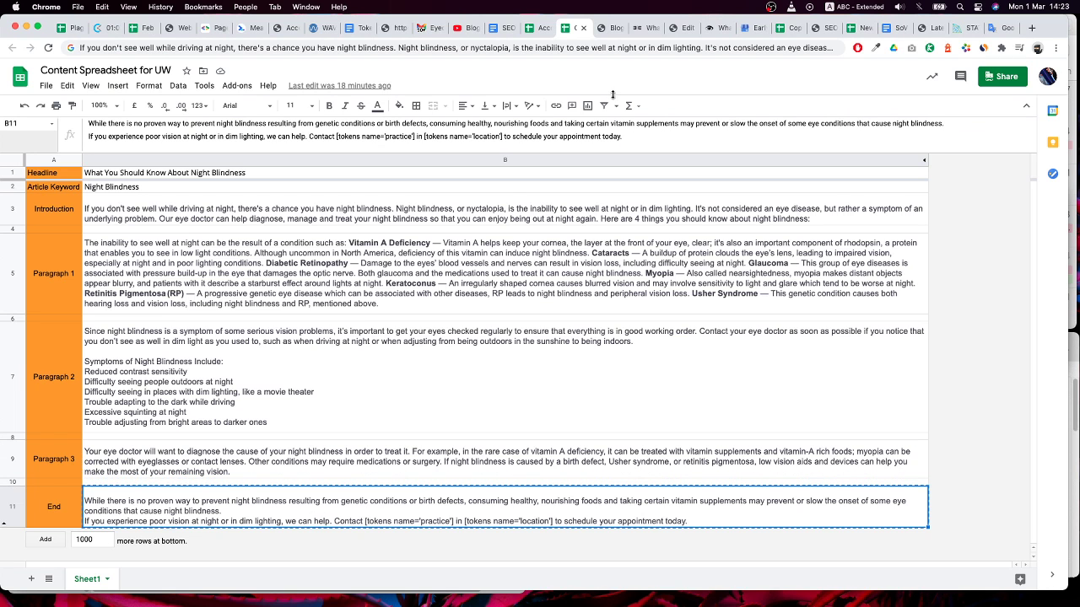
click(625, 36)
scroll(472, 498, down, 5)
click(440, 429)
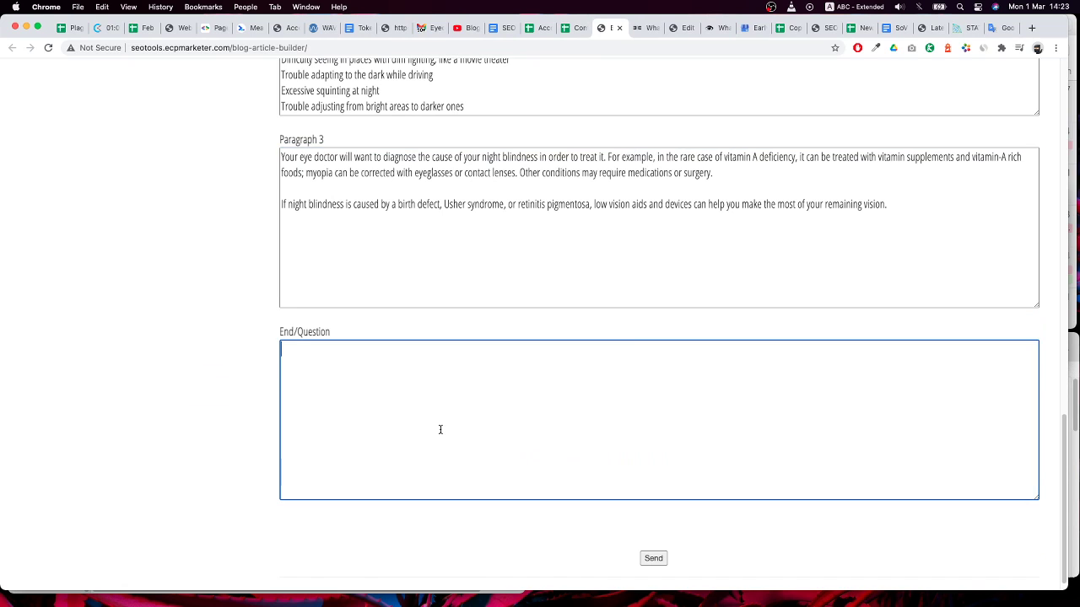
key(super+v)
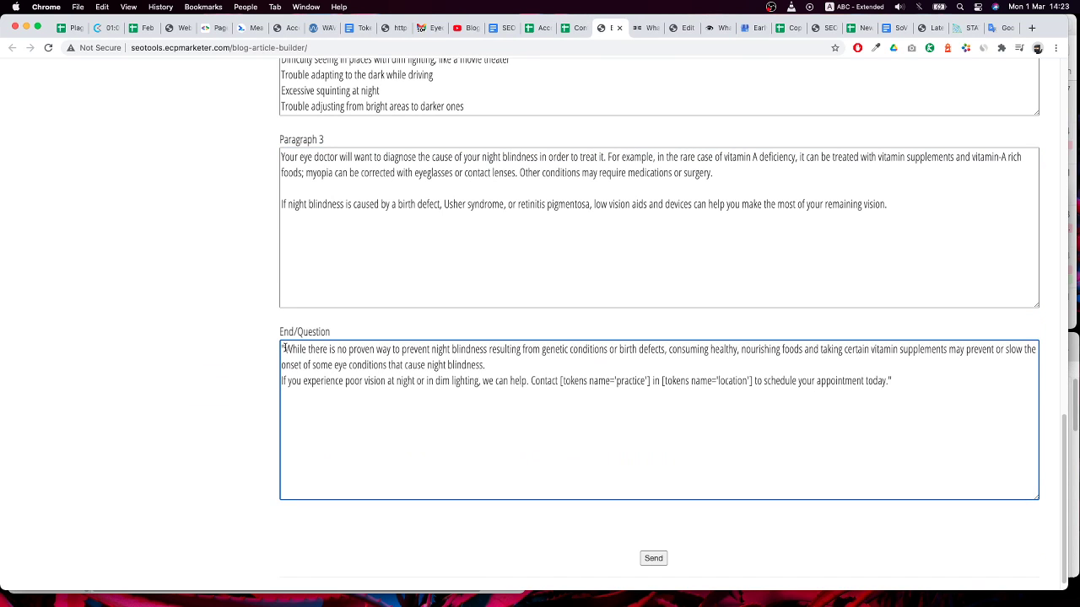
Remove the quotation marks around the End/Question text and add a blank line before "If you experience poor vision"
key(BackSpace)
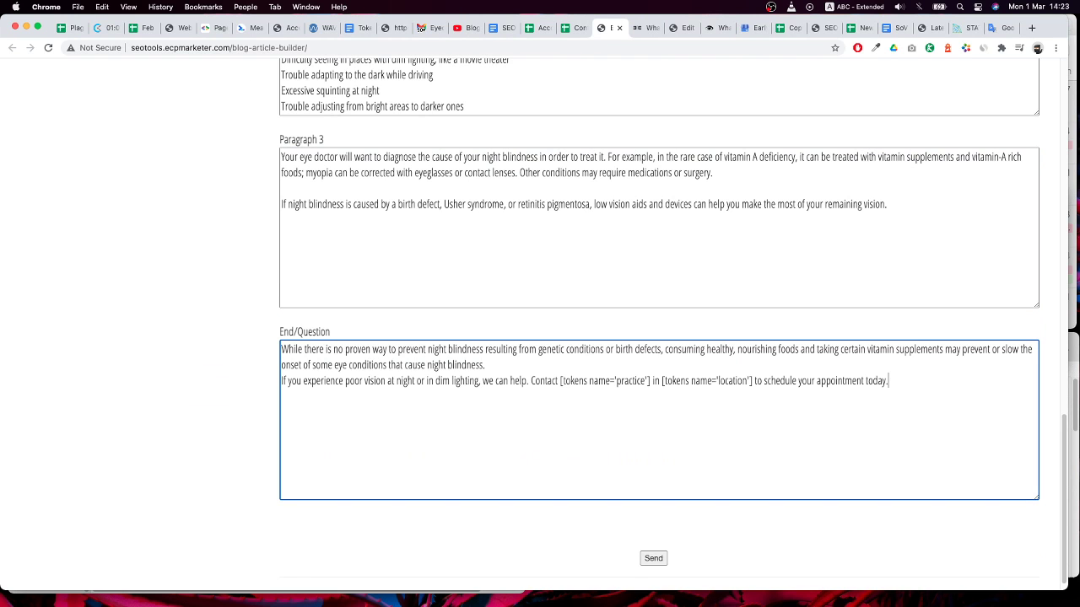
click(531, 364)
key(Return)
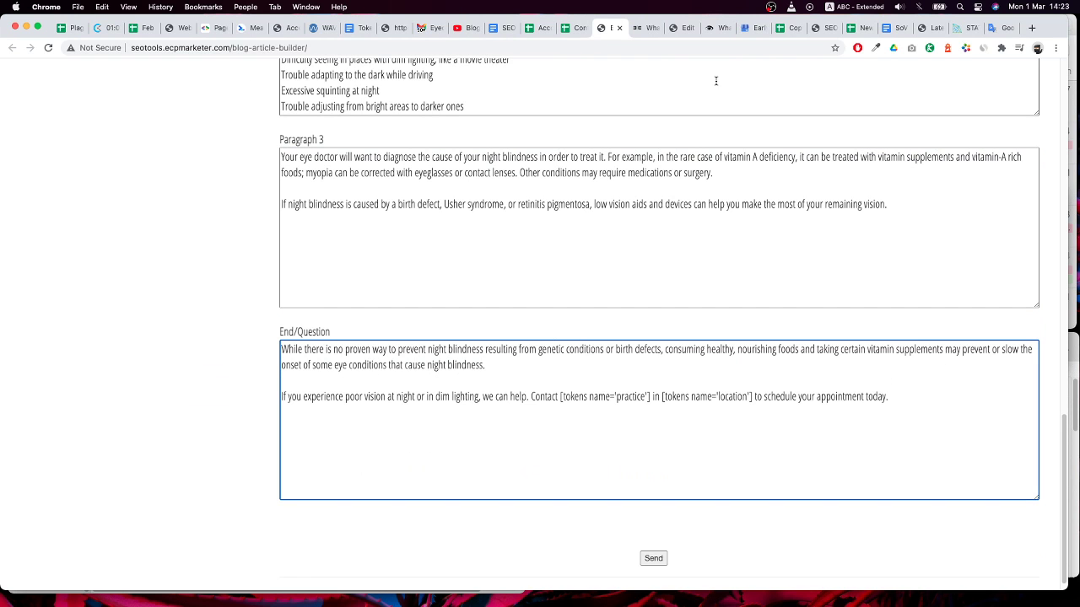
Compare the End/Question layout with the Prevention section of the WordPress post
click(717, 28)
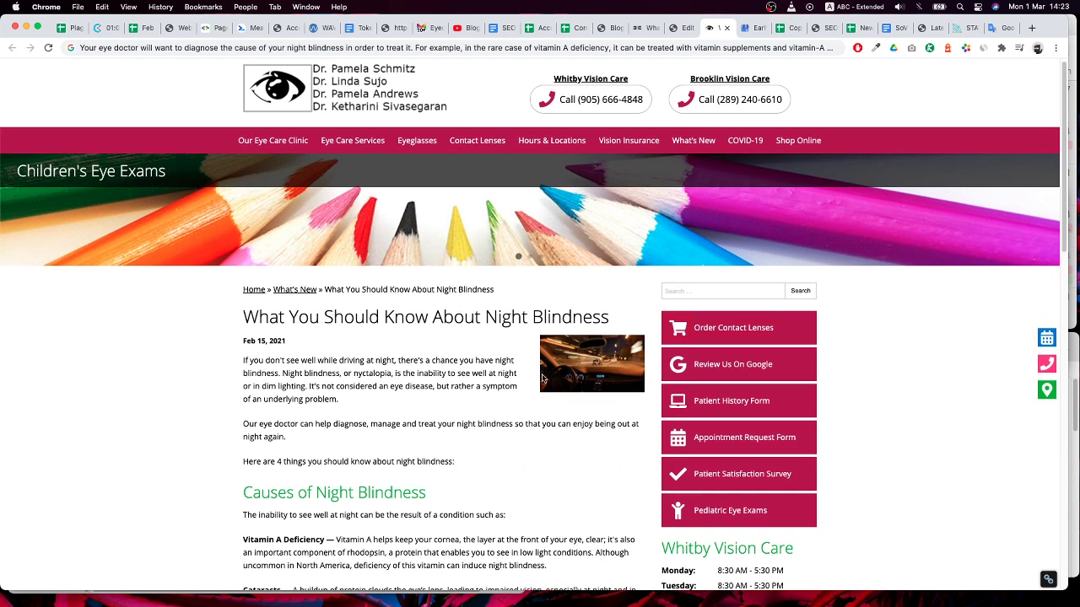
click(685, 28)
scroll(588, 309, down, 1)
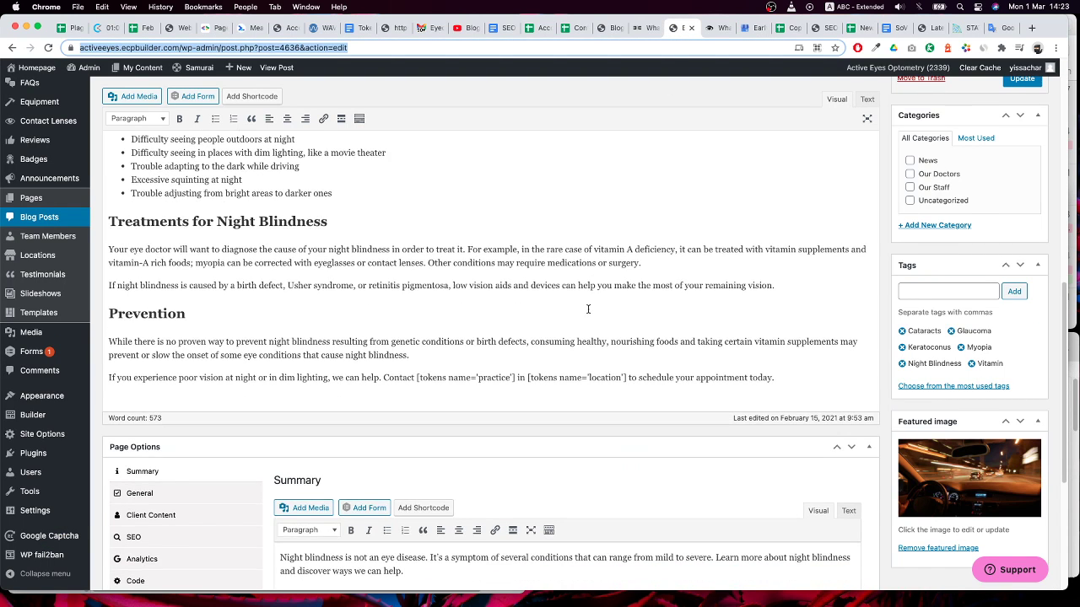
scroll(343, 371, up, 1)
scroll(379, 466, down, 3)
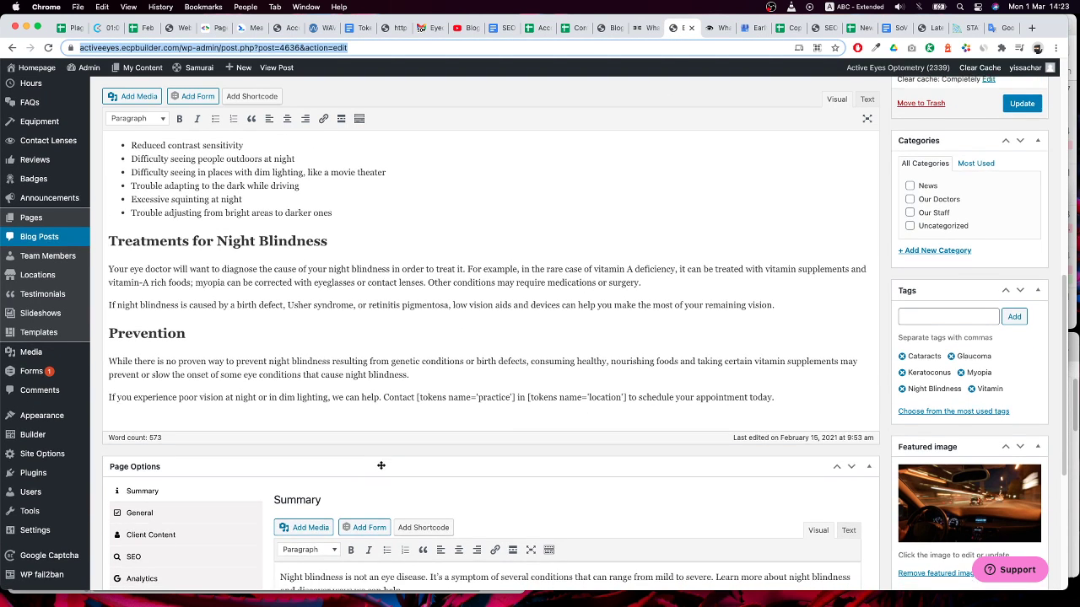
click(613, 30)
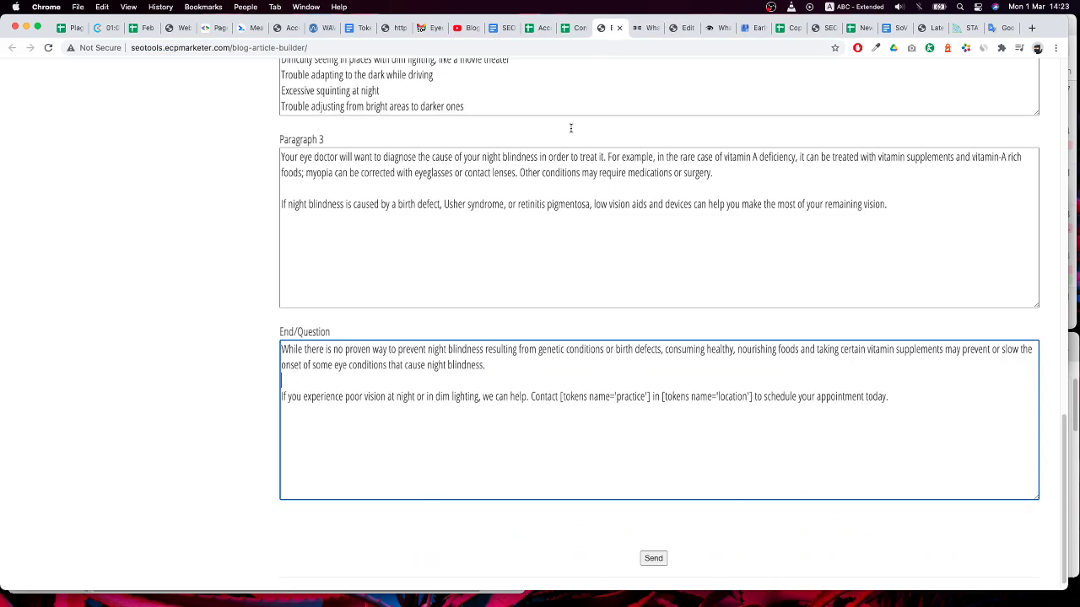
Check the completed form from the assignment details down to the closing text and send it
scroll(501, 366, up, 10)
scroll(501, 369, up, 15)
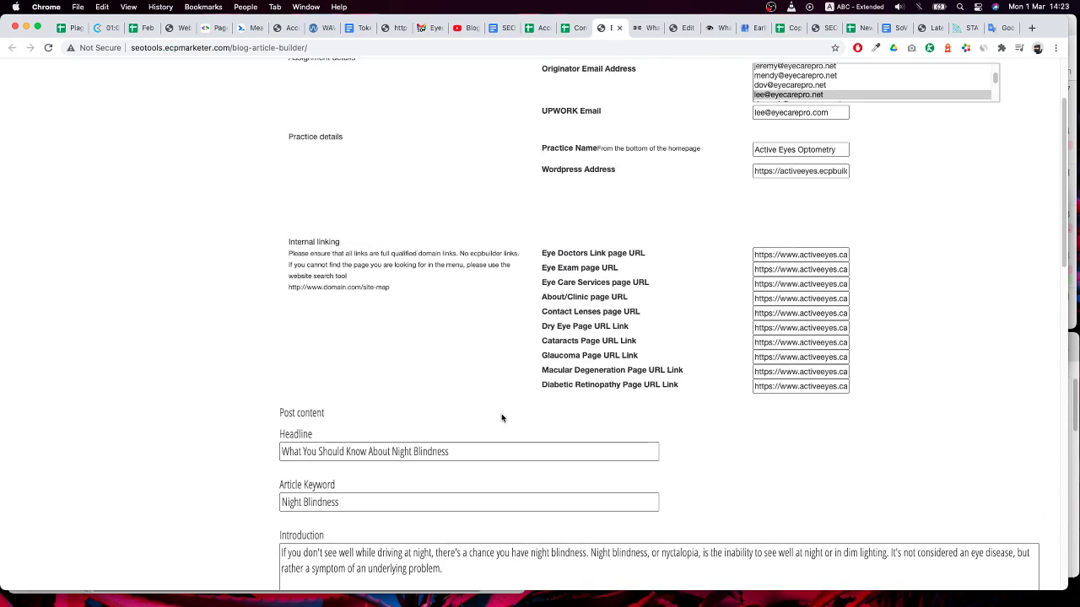
scroll(760, 382, up, 3)
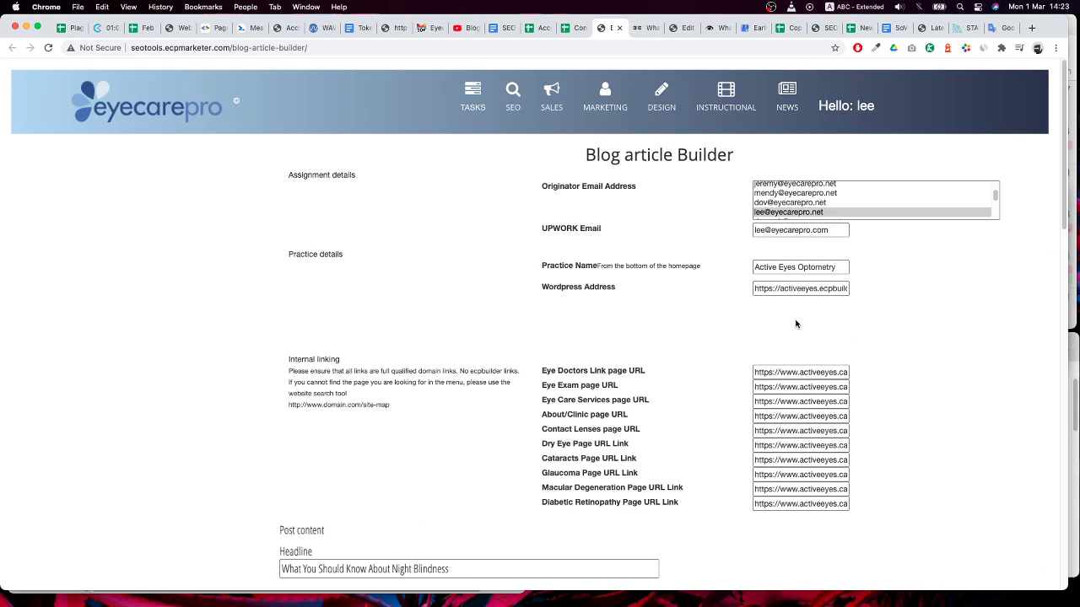
scroll(822, 382, down, 20)
scroll(782, 396, down, 5)
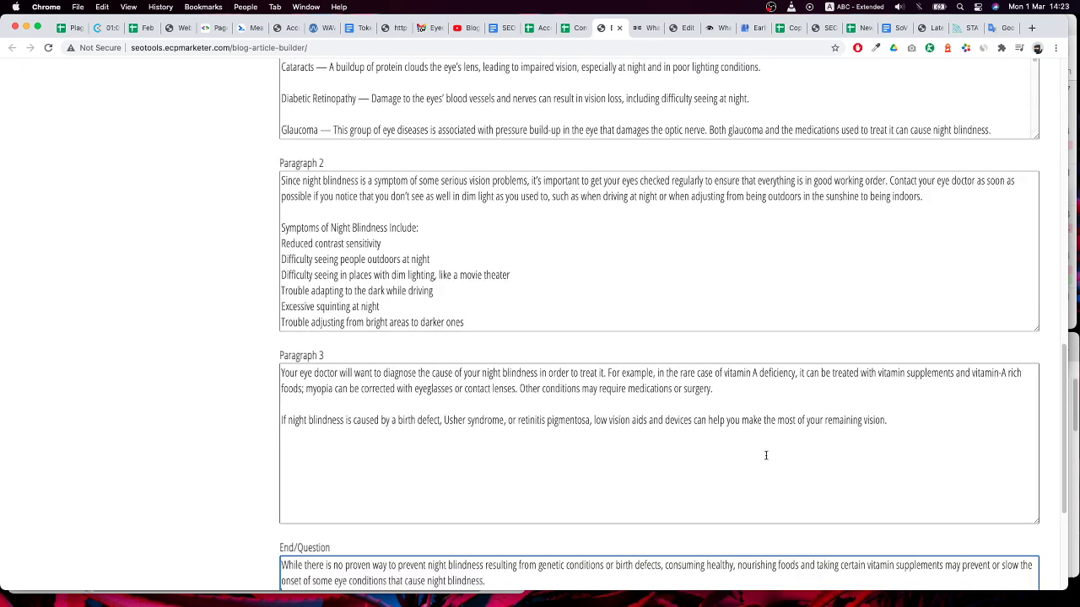
click(654, 545)
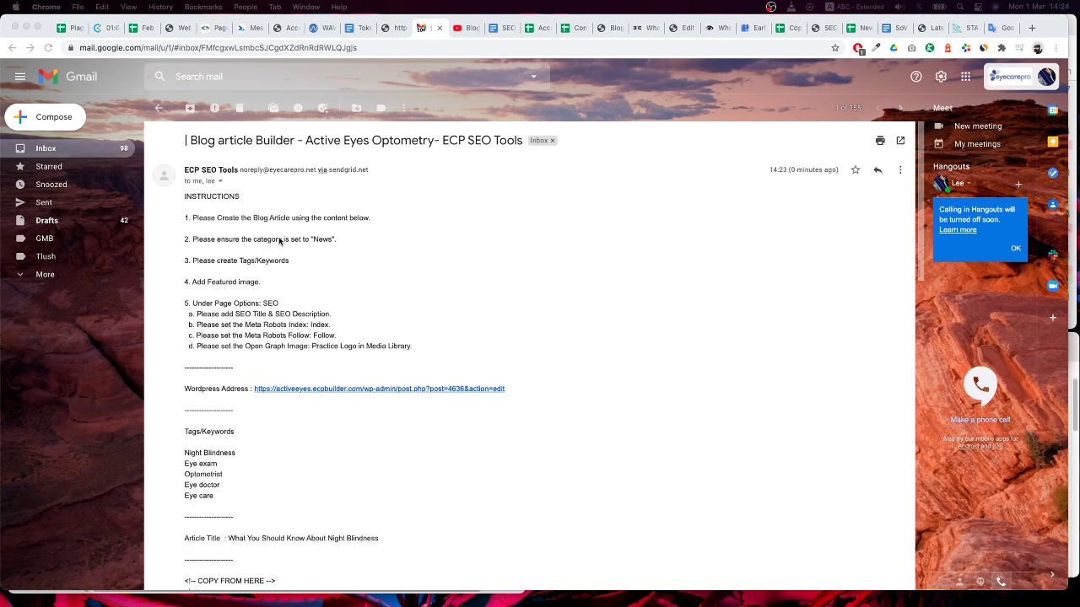
Review the Blog article Builder email's instructions, WordPress address, tags, article title and body content
scroll(403, 261, down, 1)
scroll(403, 261, down, 1)
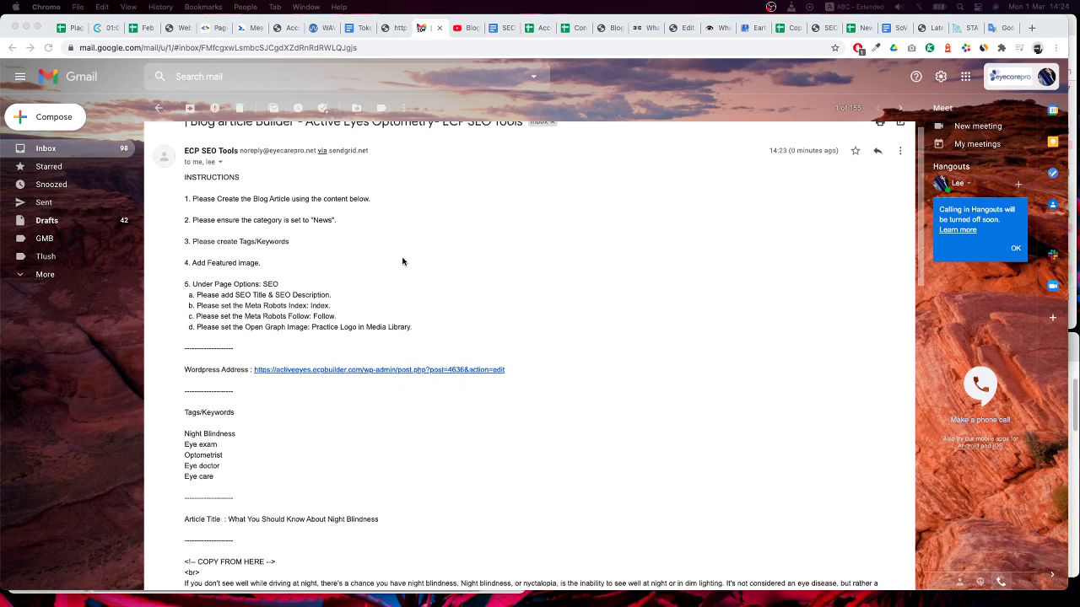
scroll(266, 304, down, 1)
scroll(272, 324, down, 4)
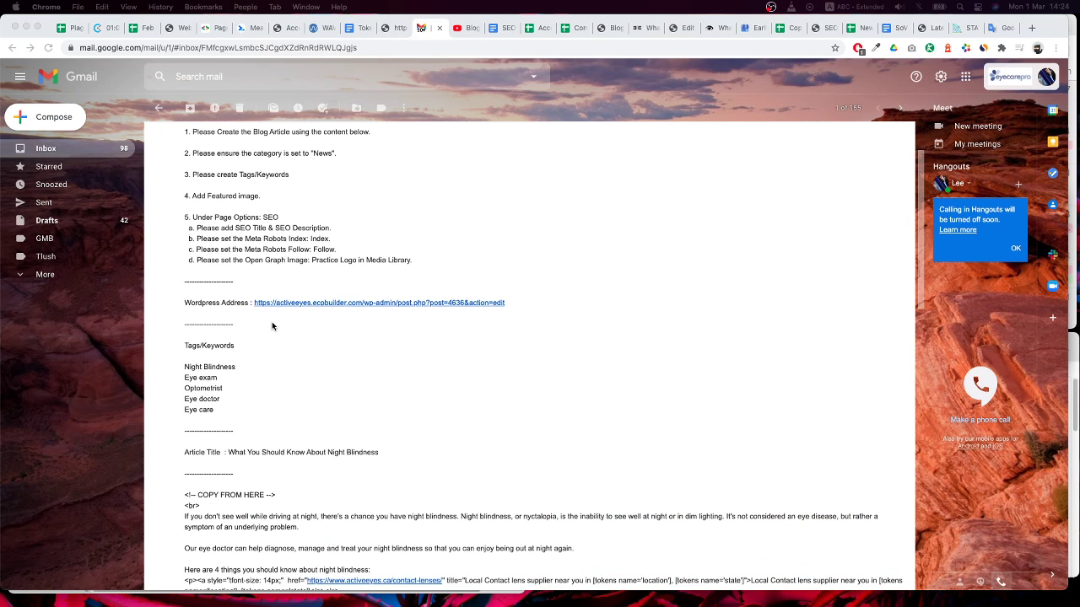
scroll(335, 373, up, 3)
scroll(336, 374, up, 3)
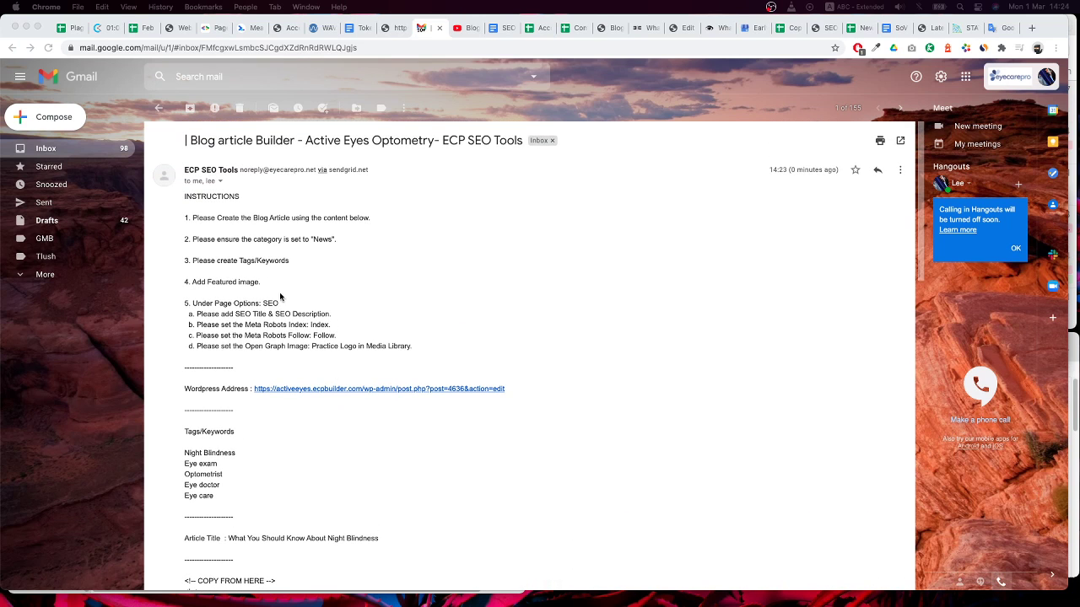
scroll(208, 320, down, 3)
scroll(209, 320, down, 1)
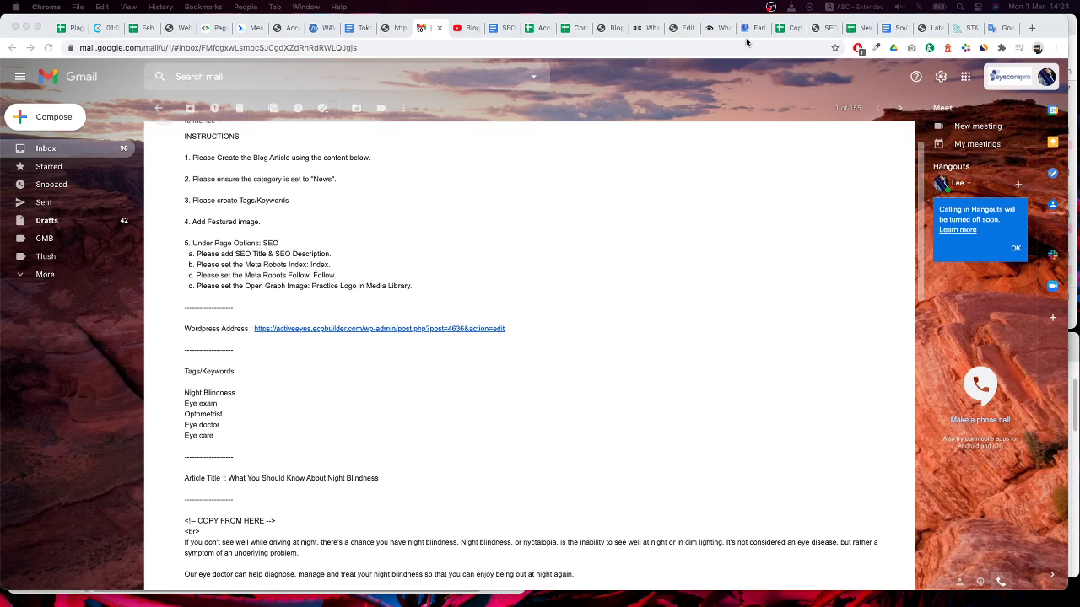
scroll(405, 346, down, 5)
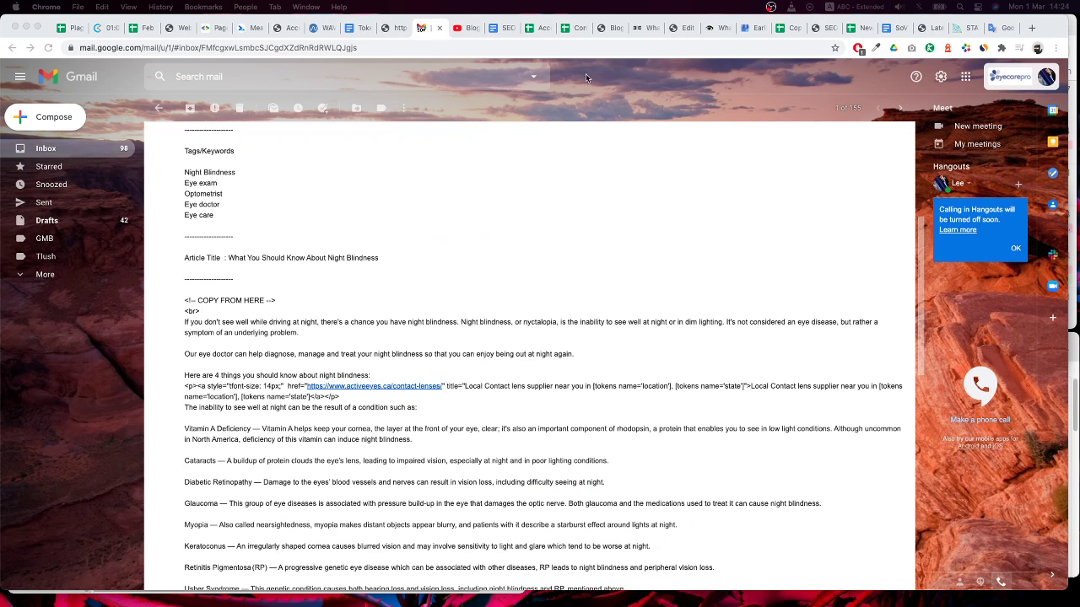
scroll(155, 419, up, 6)
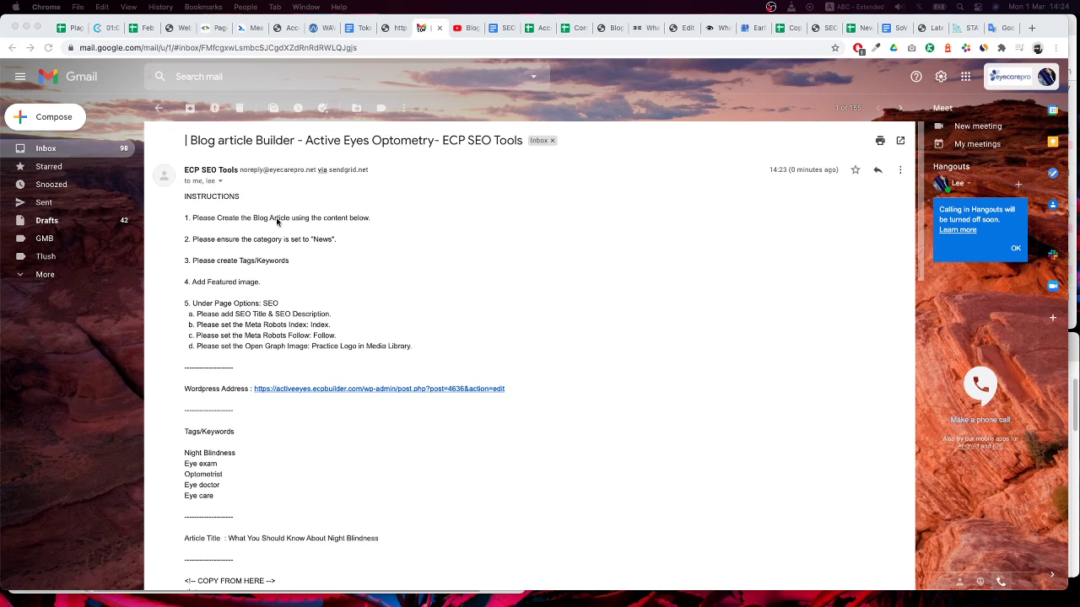
Switch to the WordPress edit page of the night blindness post and assign the post to the News category
click(686, 27)
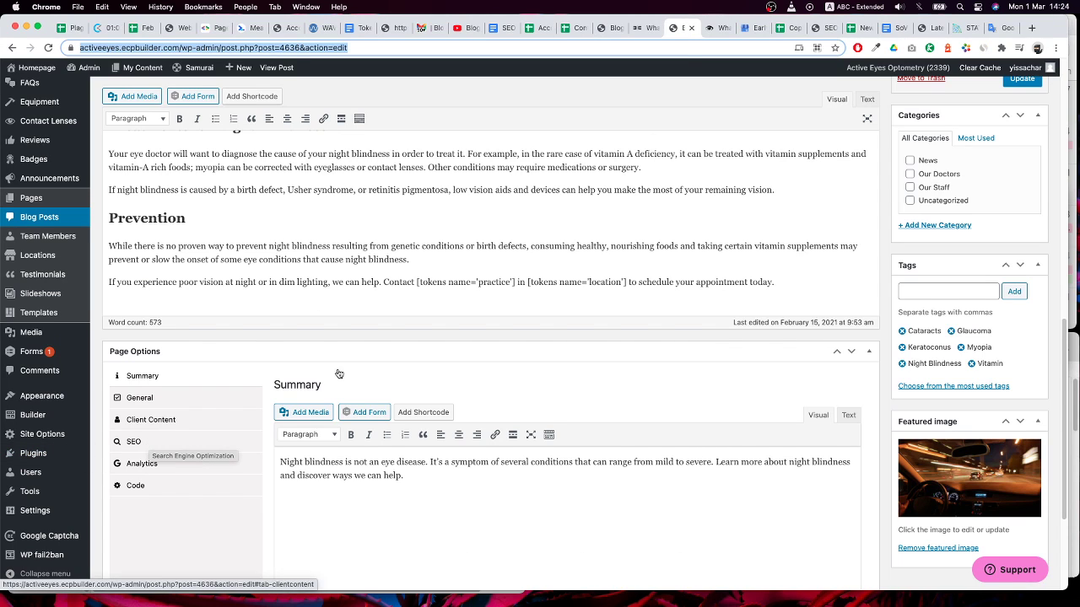
scroll(821, 279, up, 1)
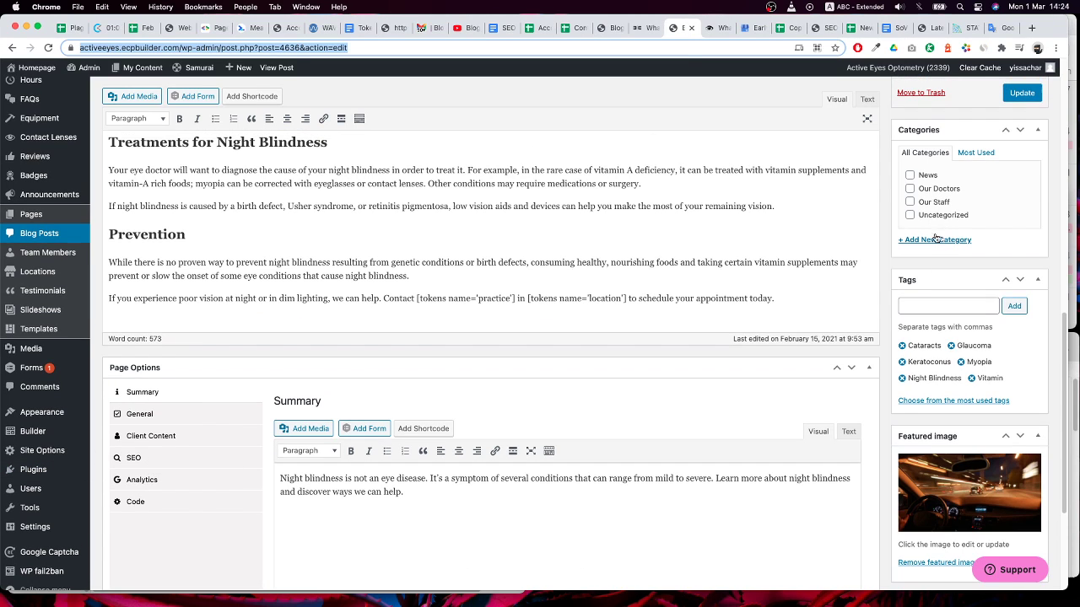
click(911, 177)
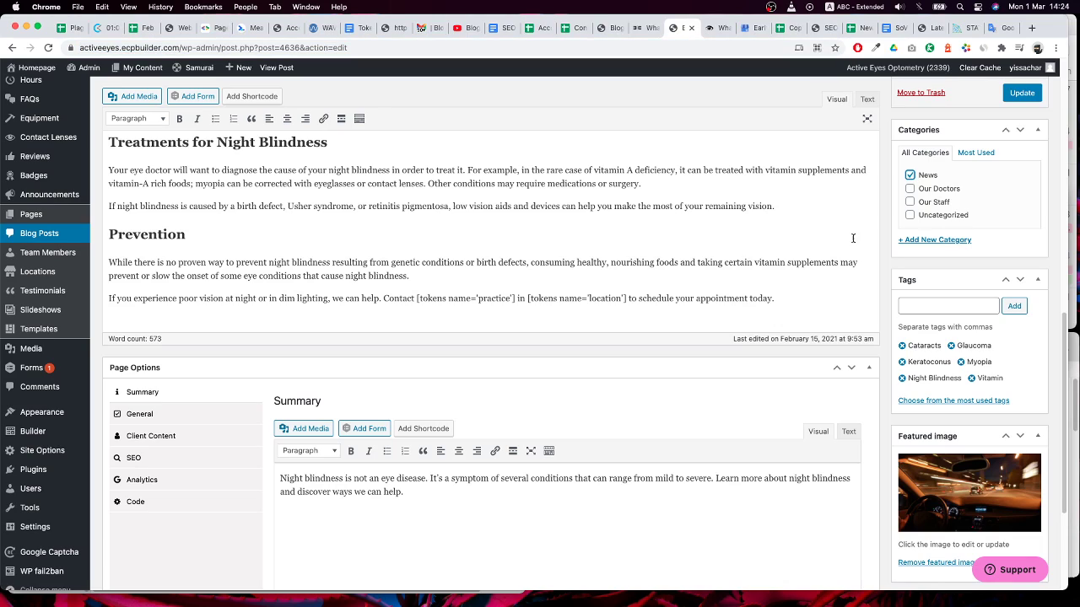
scroll(411, 208, up, 5)
scroll(354, 197, up, 2)
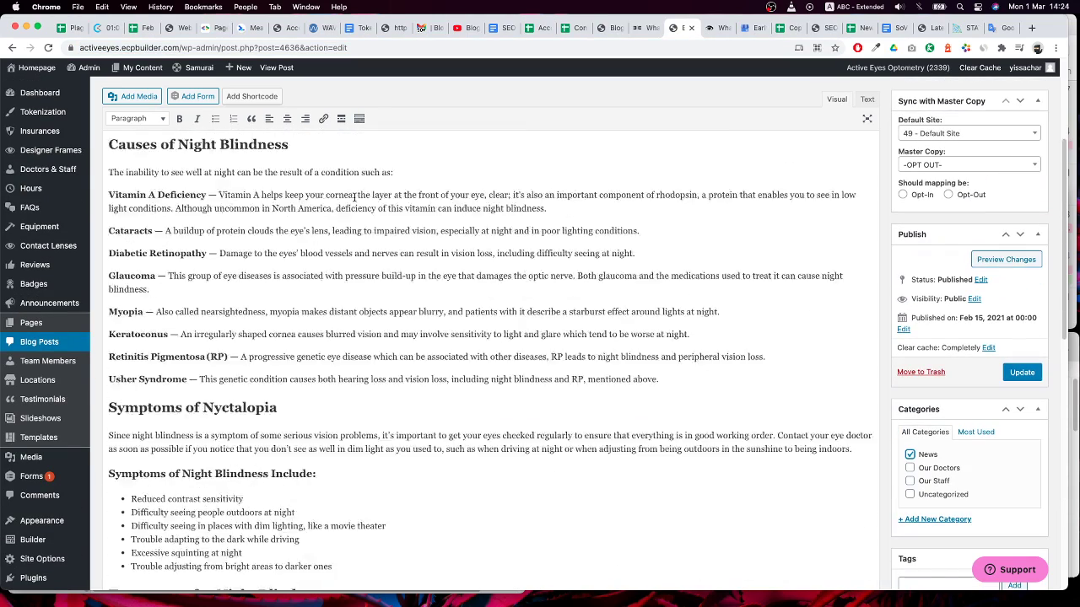
scroll(354, 196, up, 5)
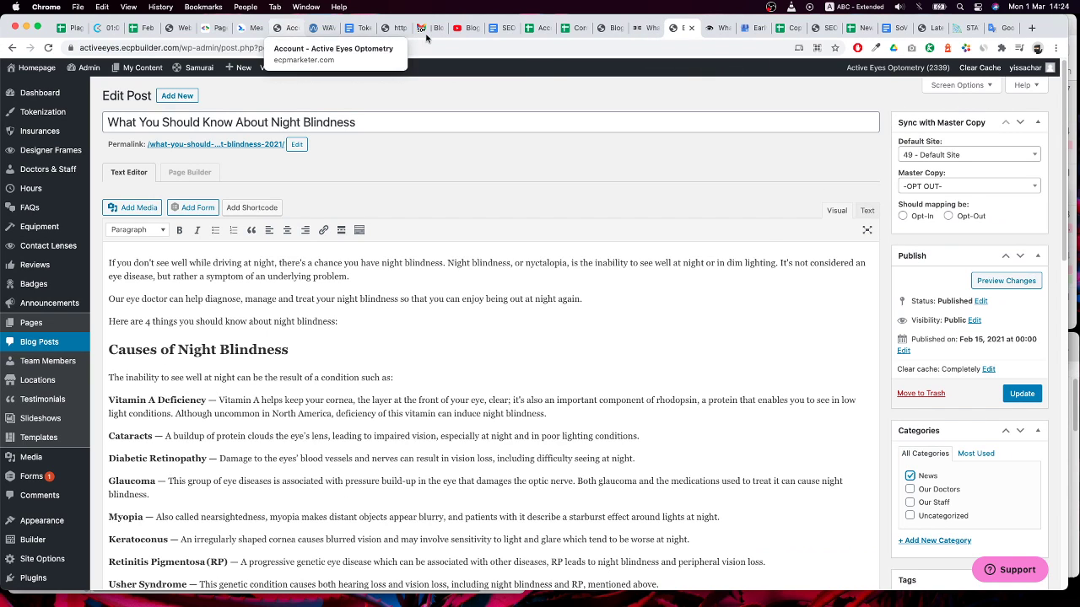
Recheck the email instructions in Gmail, and open the SEO page options of the WordPress post
click(426, 31)
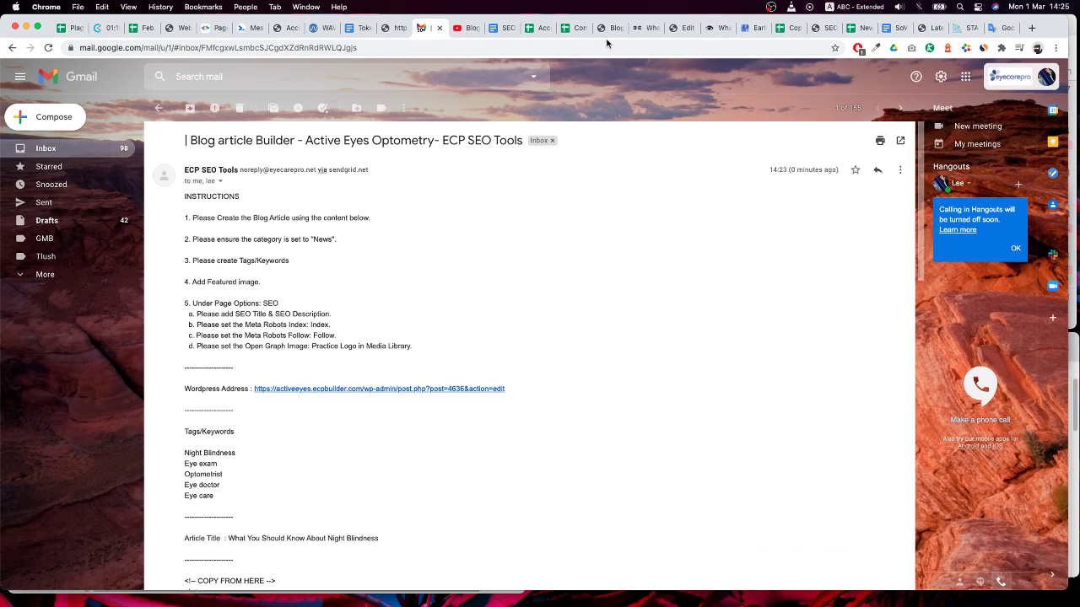
click(681, 28)
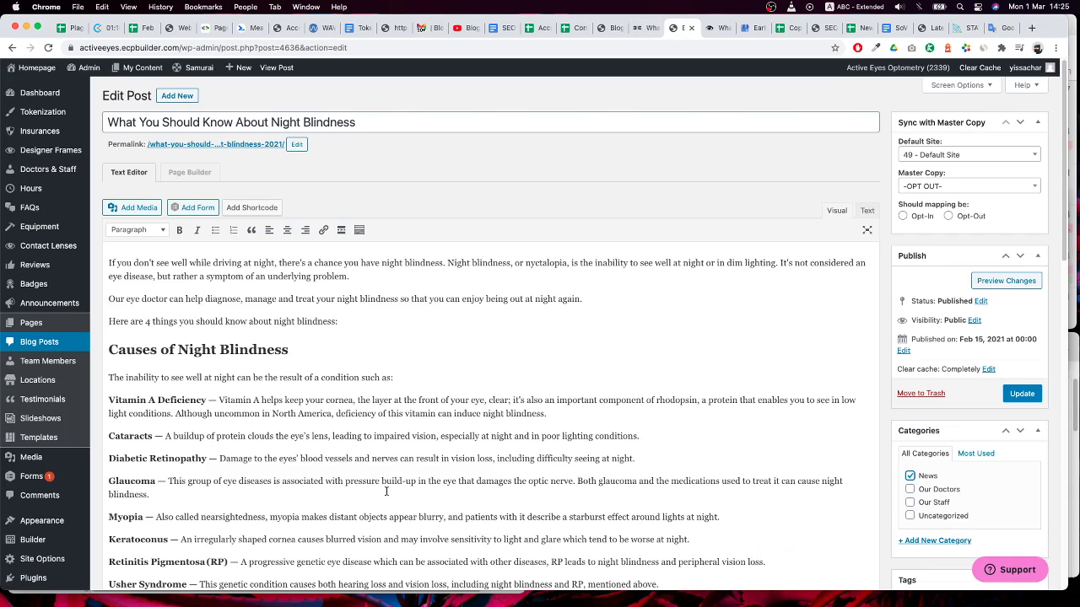
scroll(387, 491, down, 15)
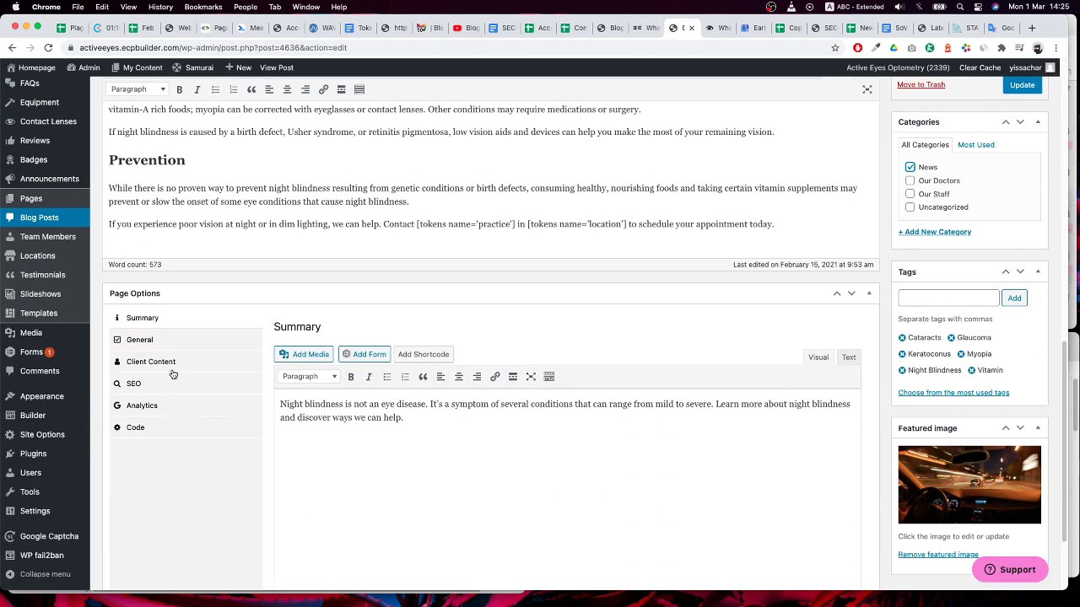
click(145, 386)
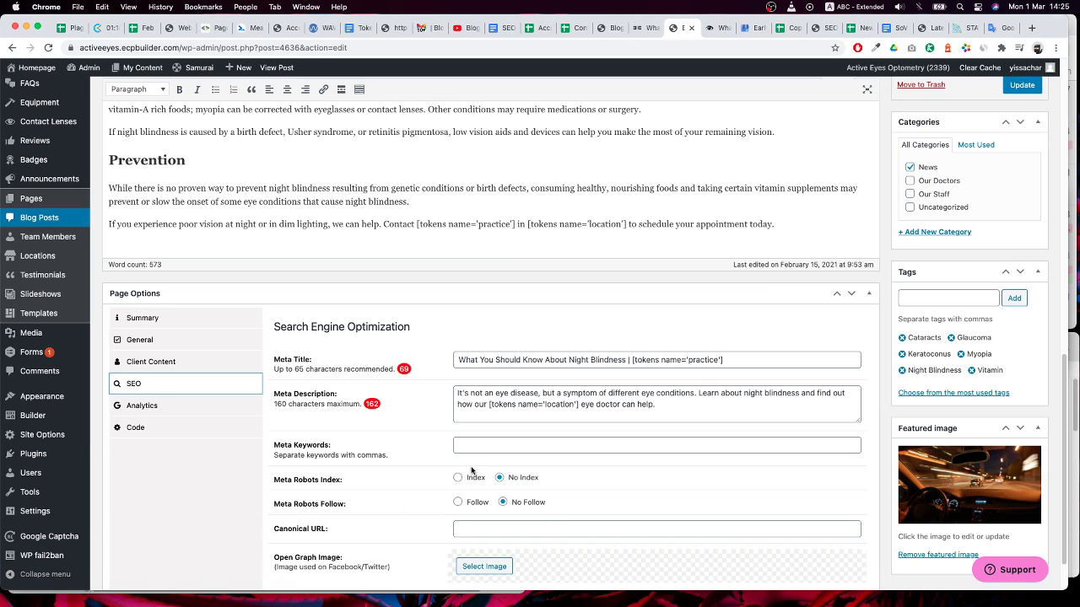
scroll(475, 448, down, 2)
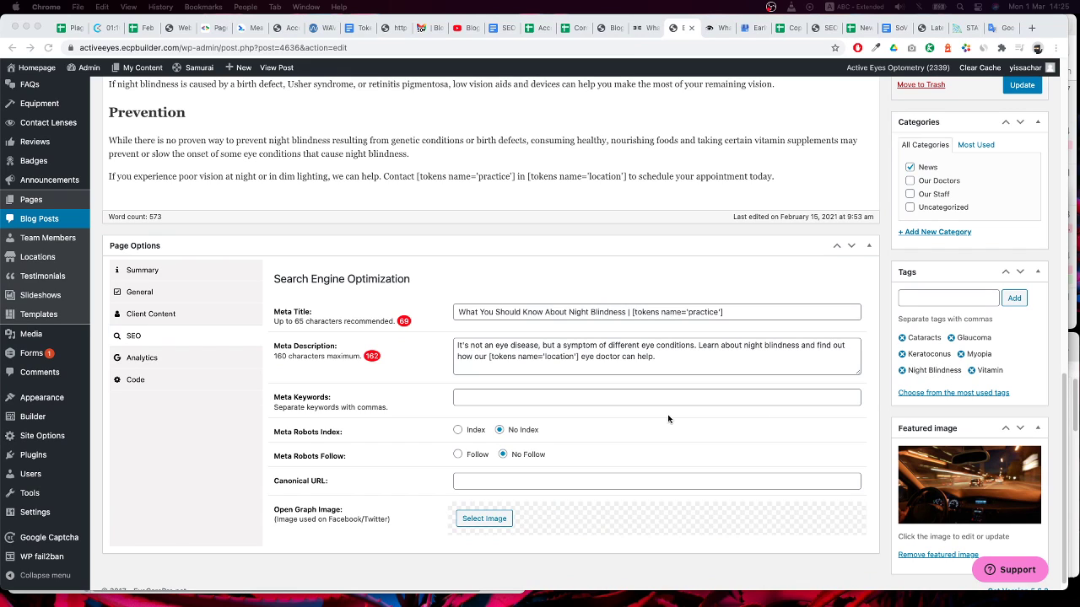
View the linked article image from the Accounts Spreadsheet for UW, close it, and return to the WordPress post
click(426, 28)
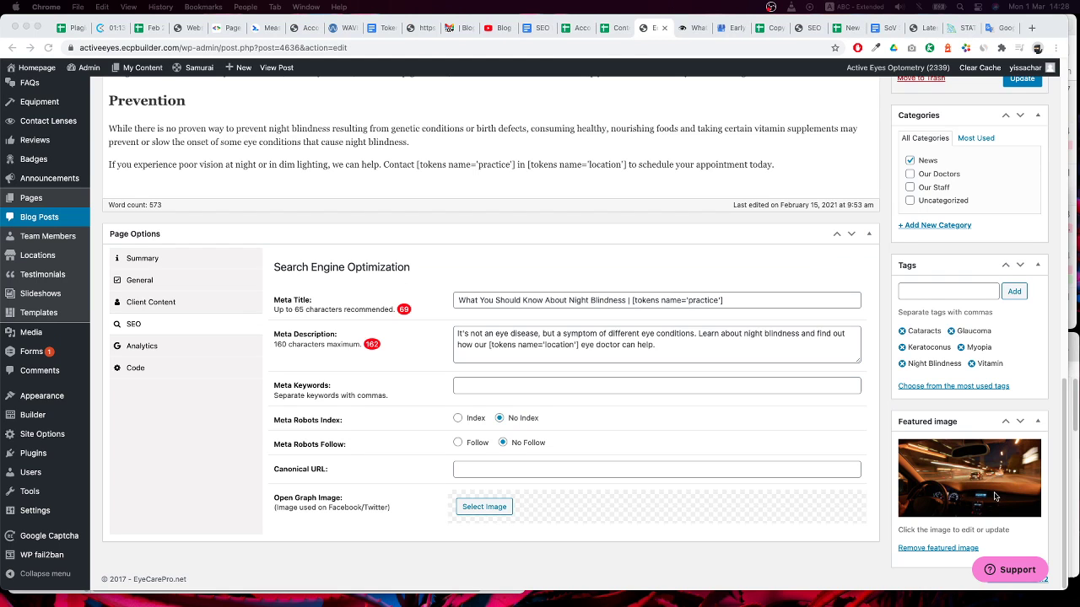
click(583, 30)
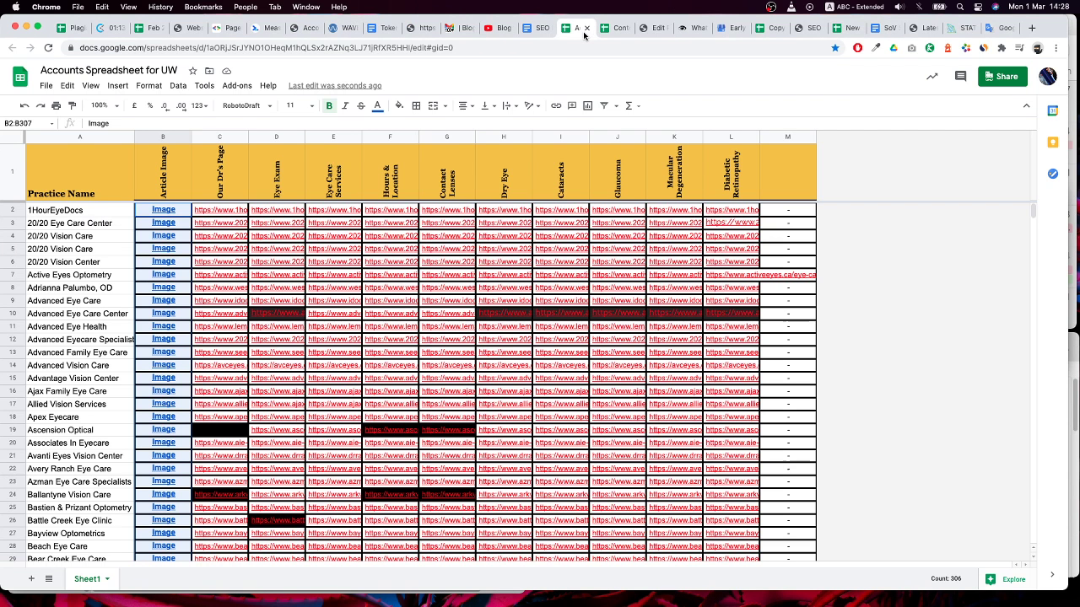
click(158, 252)
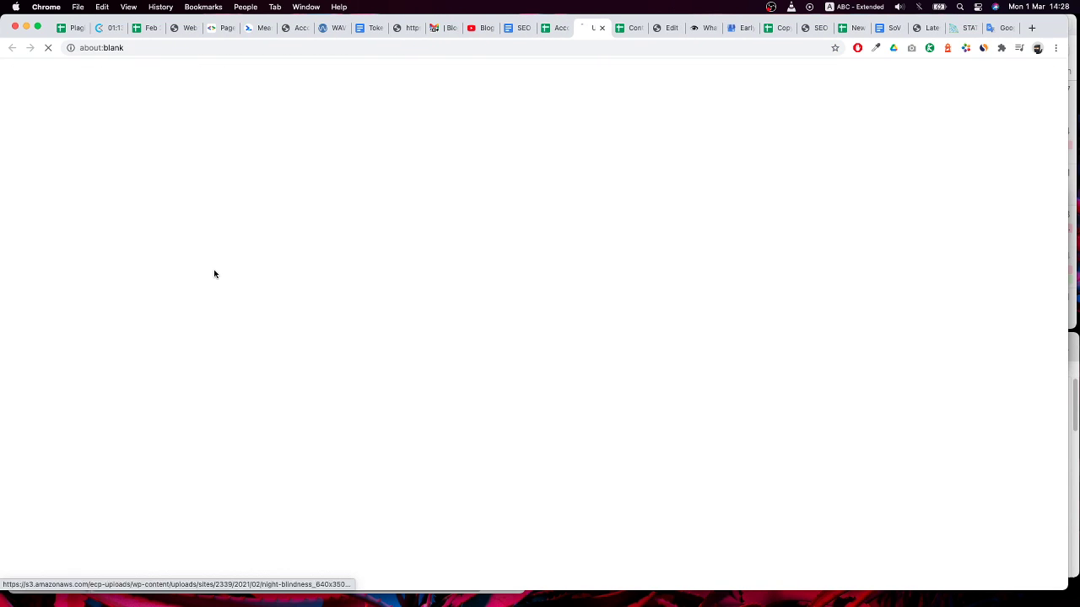
click(215, 270)
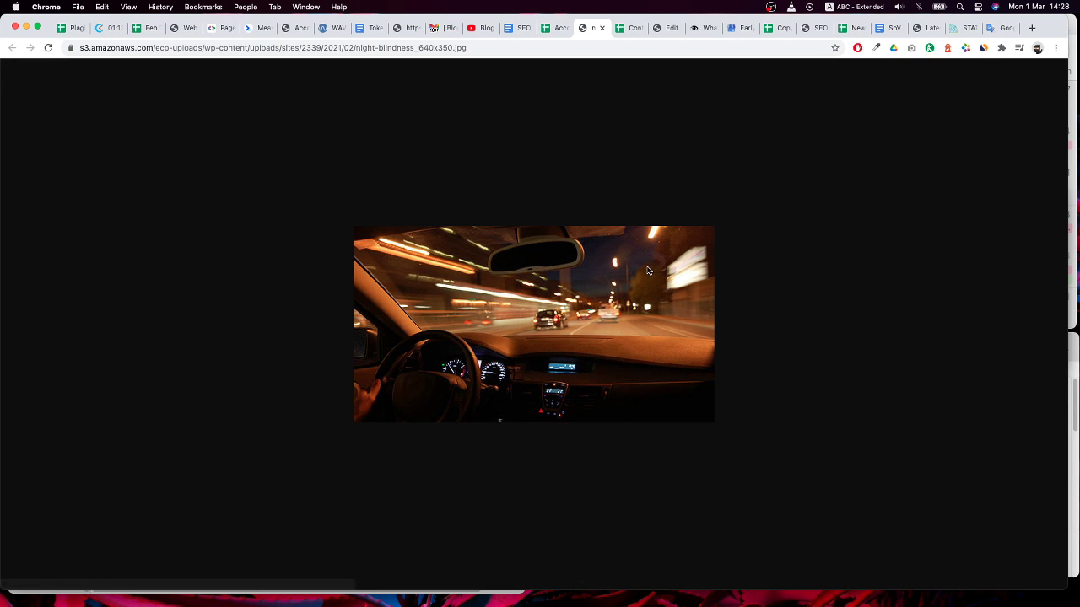
key(ctrl+shift+Tab)
middle_click(600, 31)
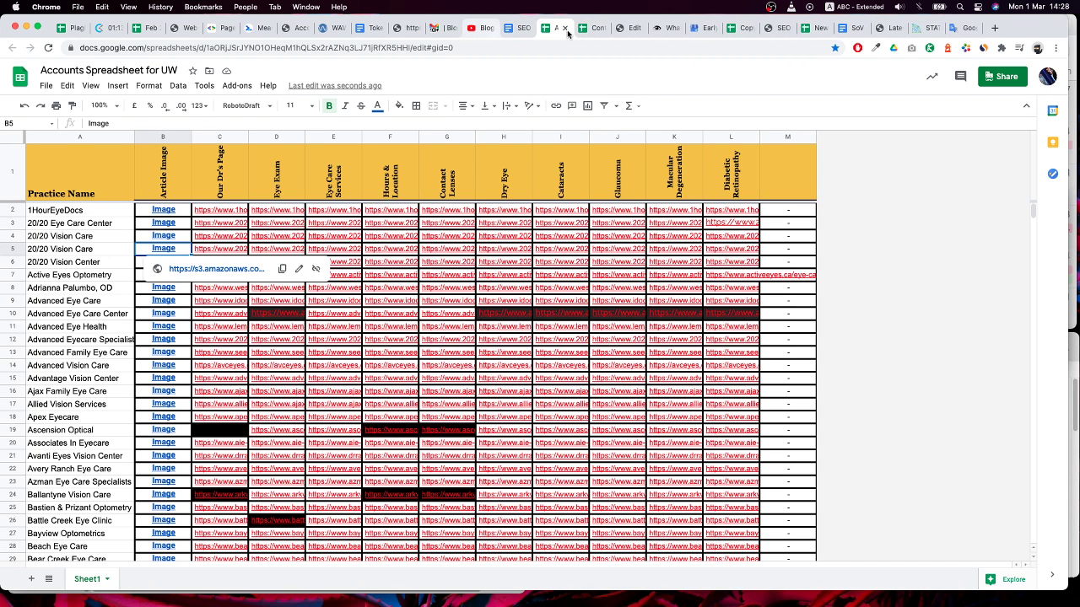
click(627, 28)
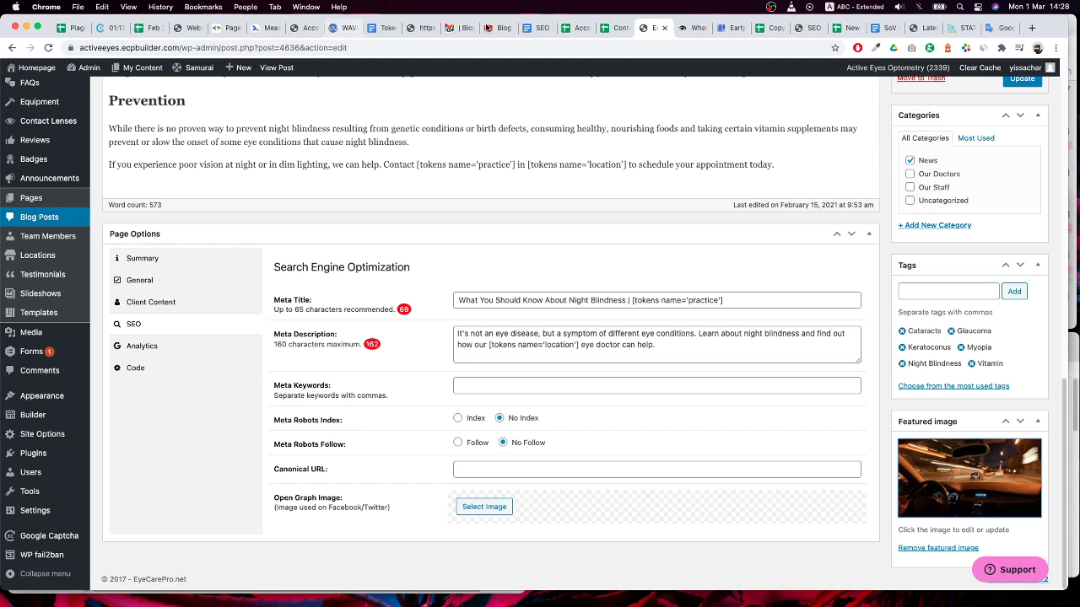
Set the post's Meta Robots Index to Index and Meta Robots Follow to Follow, checking the email for the Open Graph image instruction
click(461, 31)
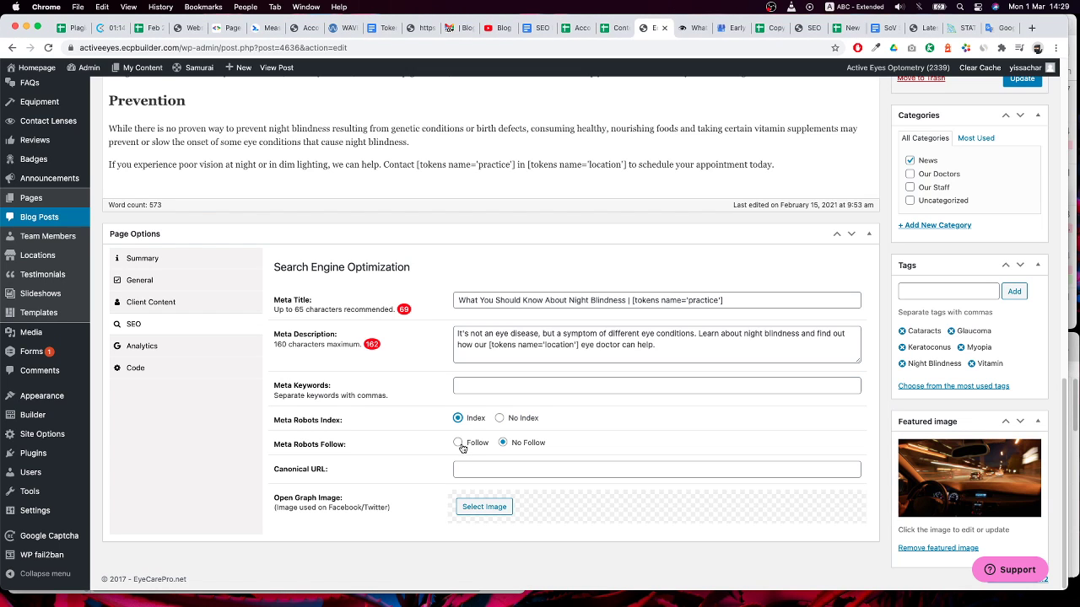
click(457, 443)
click(453, 28)
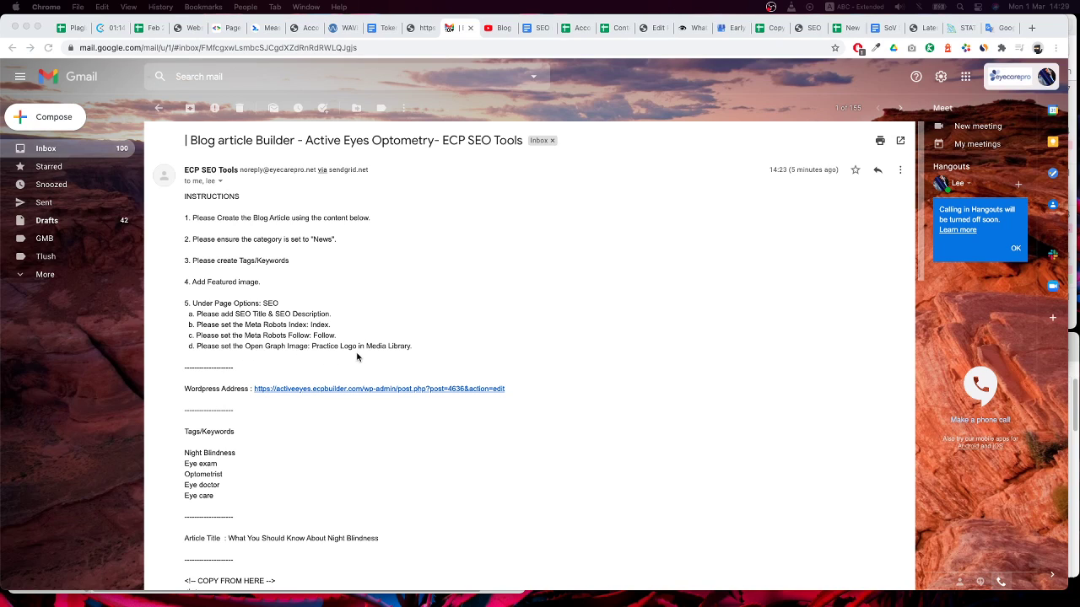
click(653, 31)
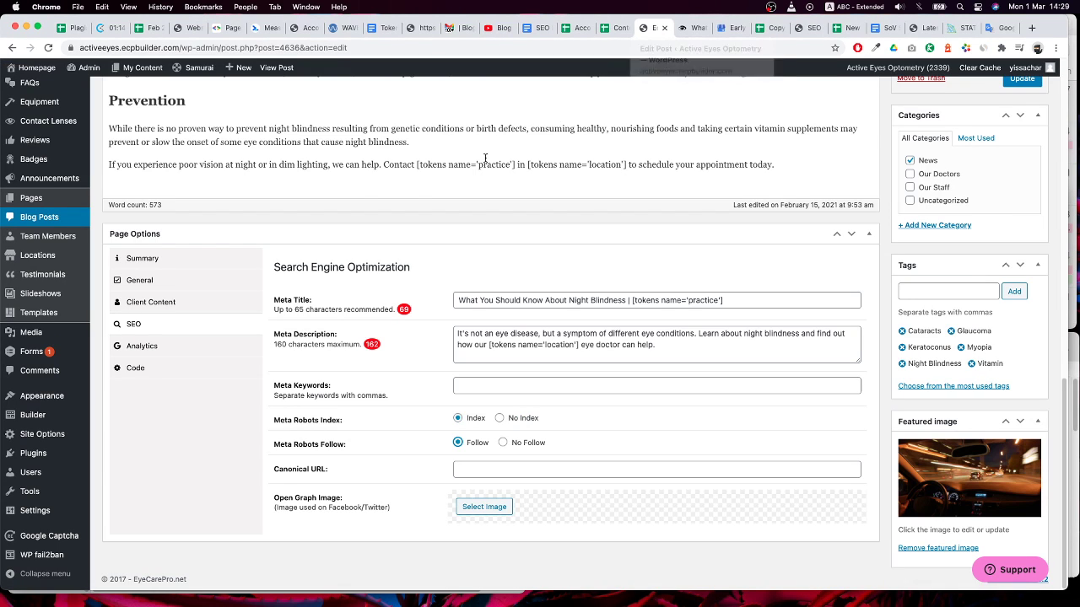
Open the WordPress Media Library in a separate browser tab
scroll(225, 179, up, 8)
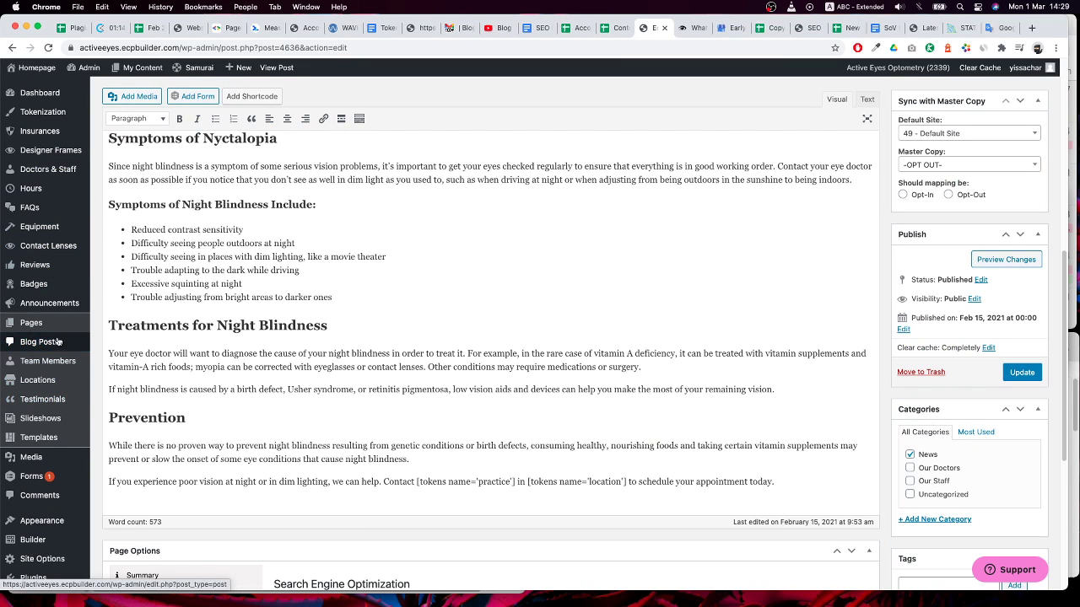
right_click(40, 458)
click(61, 461)
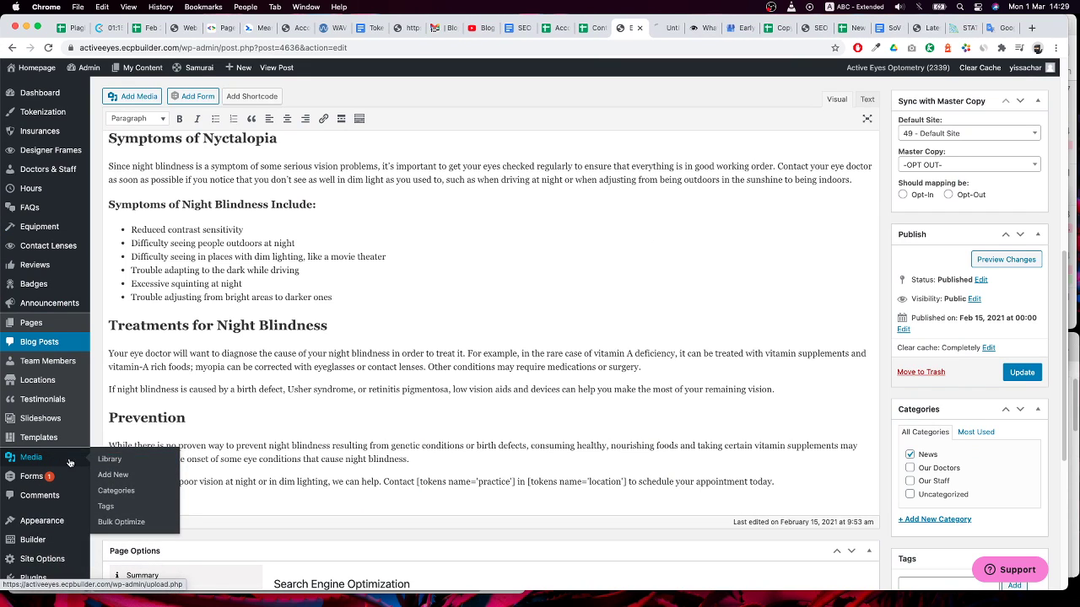
click(654, 31)
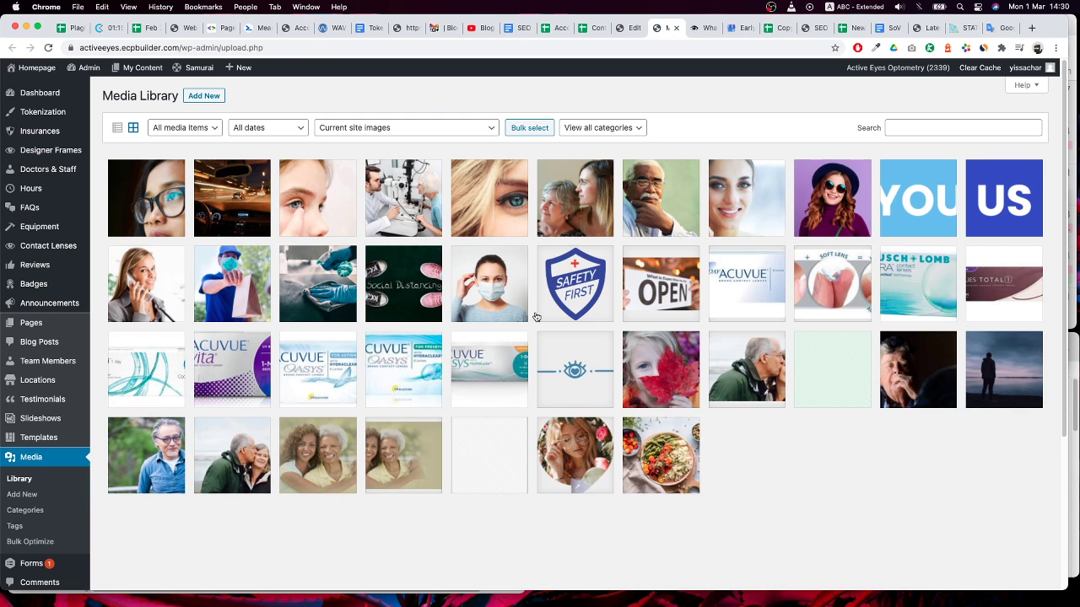
Find the practice logo active-eyes-logo.png in the Media Library and select its file URL in the attachment details
scroll(403, 397, down, 2)
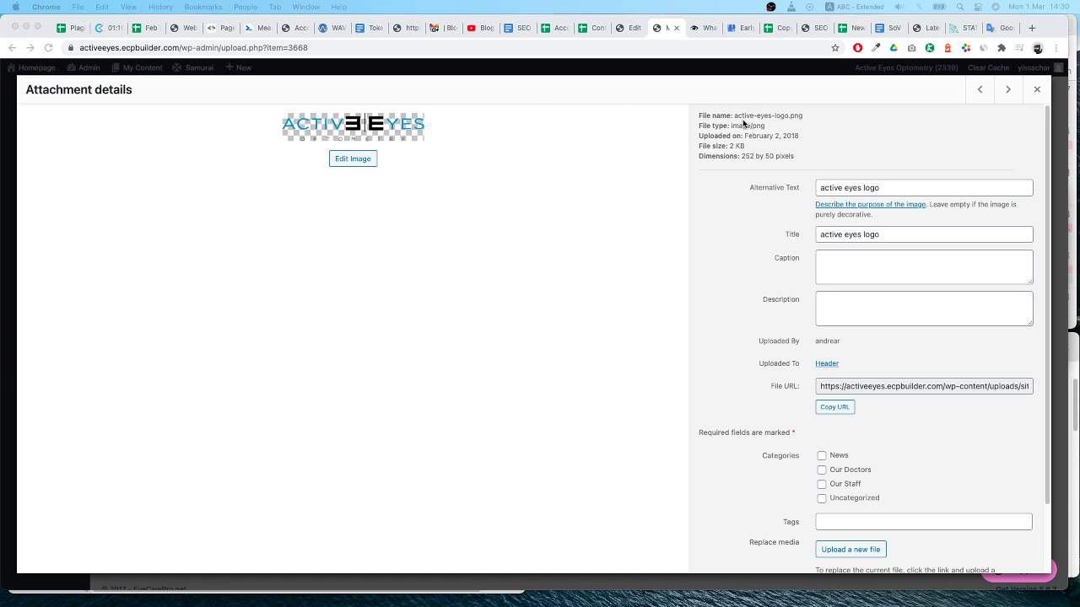
click(1037, 92)
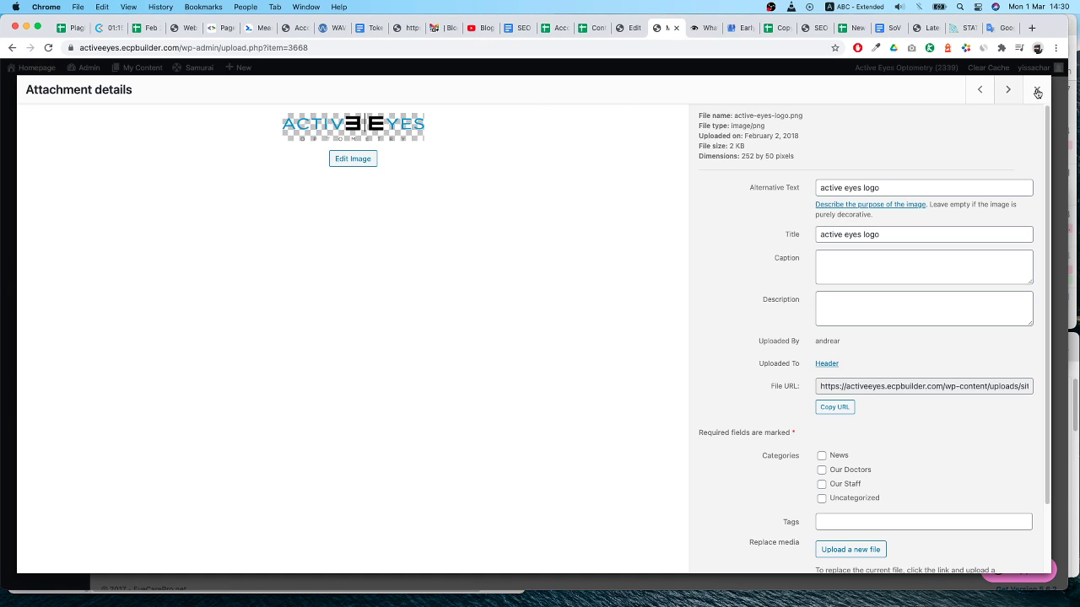
double_click(1037, 92)
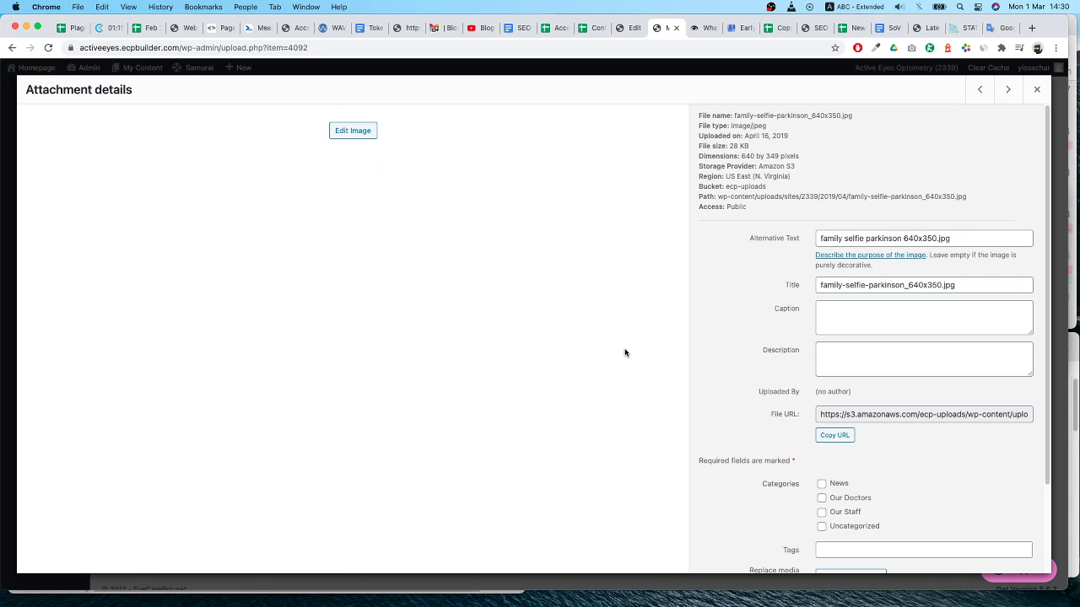
click(1039, 88)
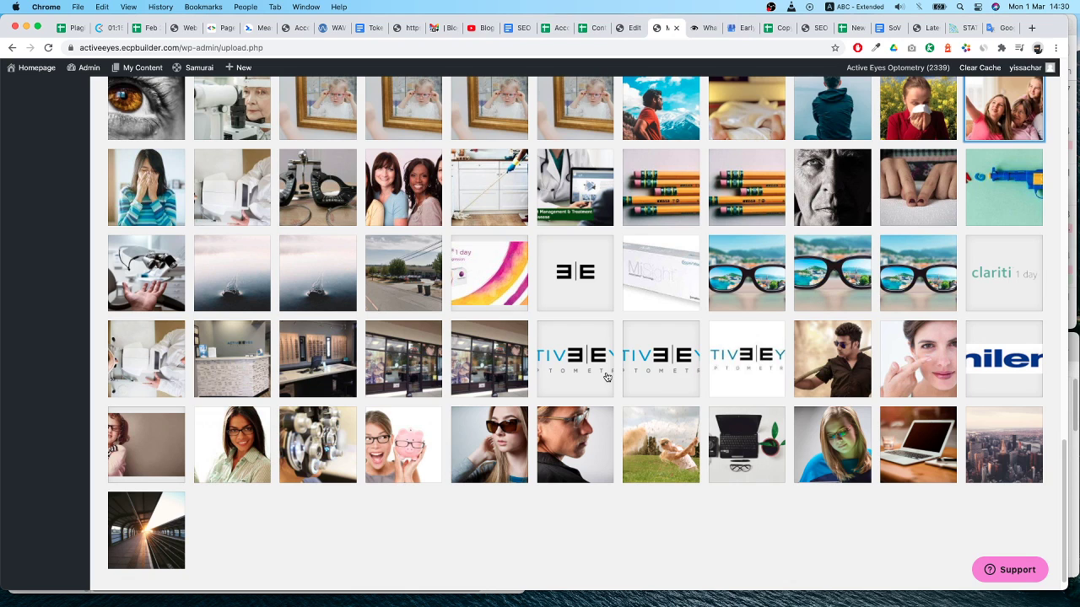
click(580, 368)
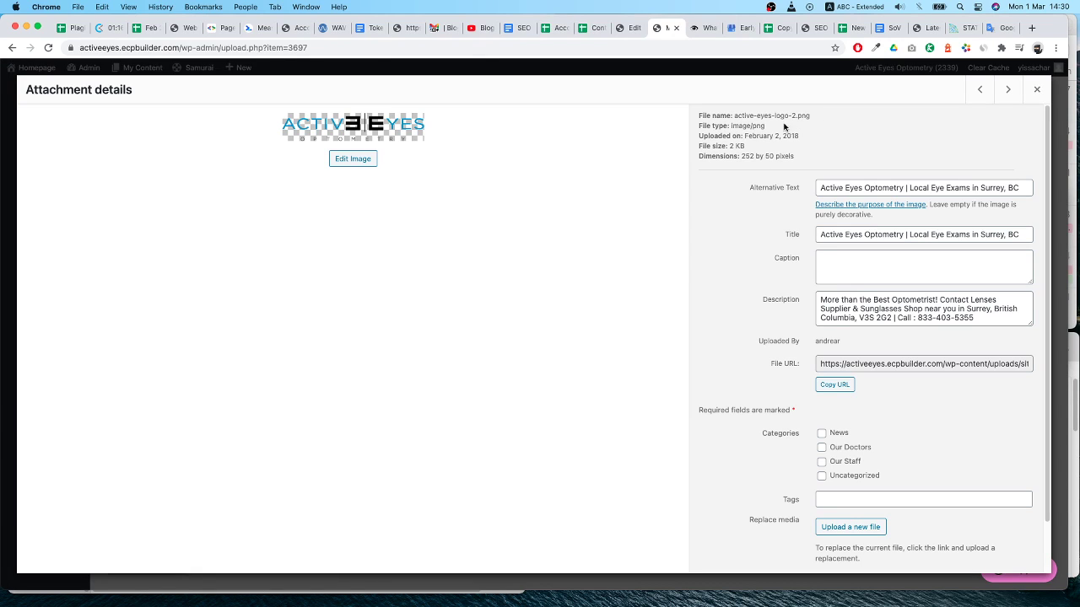
click(1014, 98)
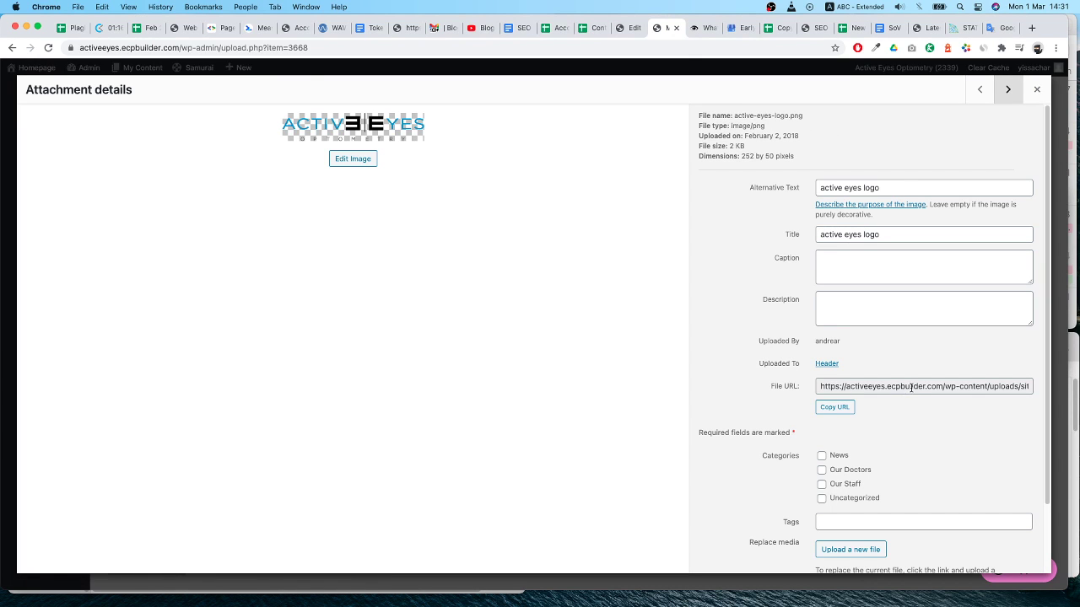
triple_click(911, 388)
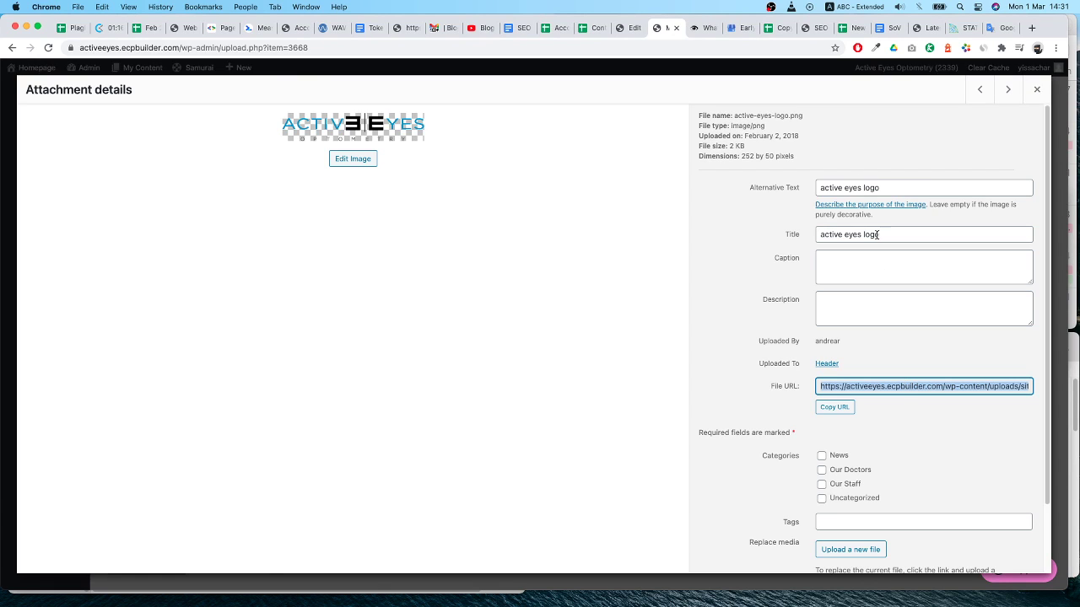
Set the night blindness post's Open Graph Image to the practice logo active-eyes-logo.png from the Media Library
click(628, 28)
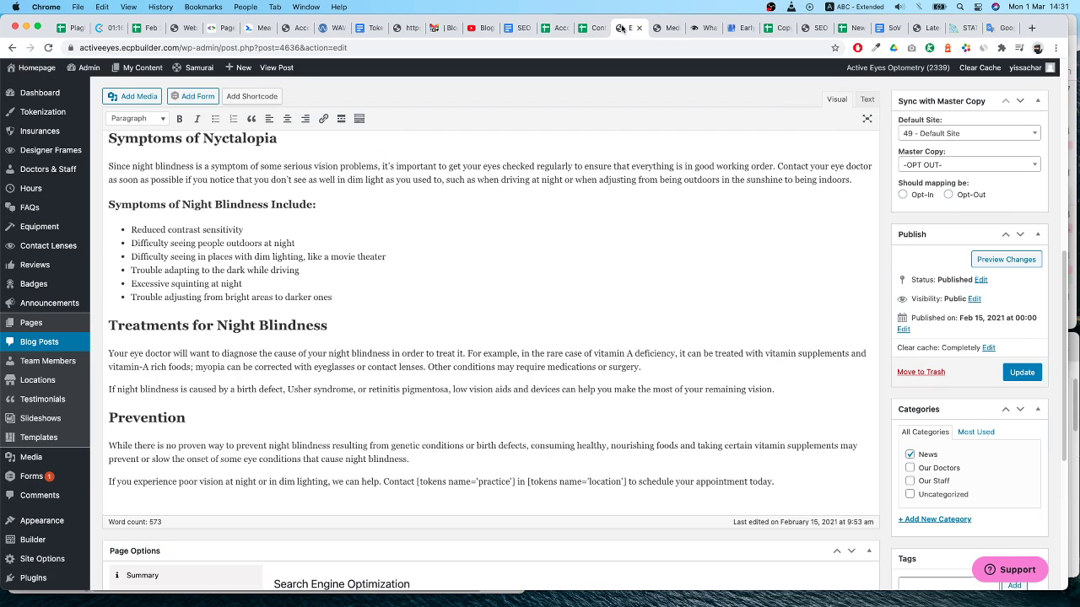
scroll(412, 551, down, 5)
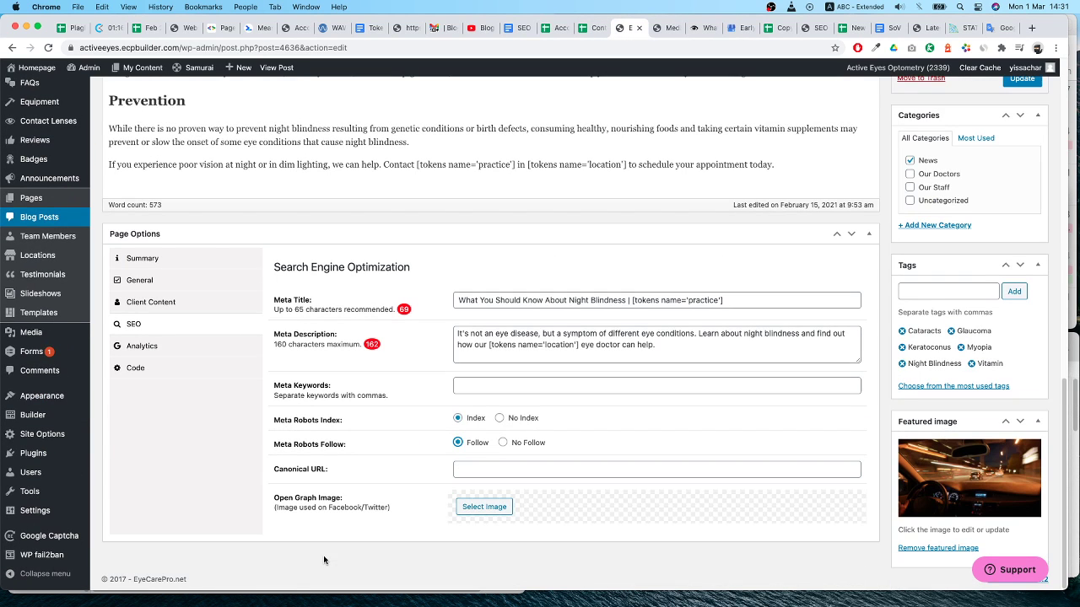
click(482, 509)
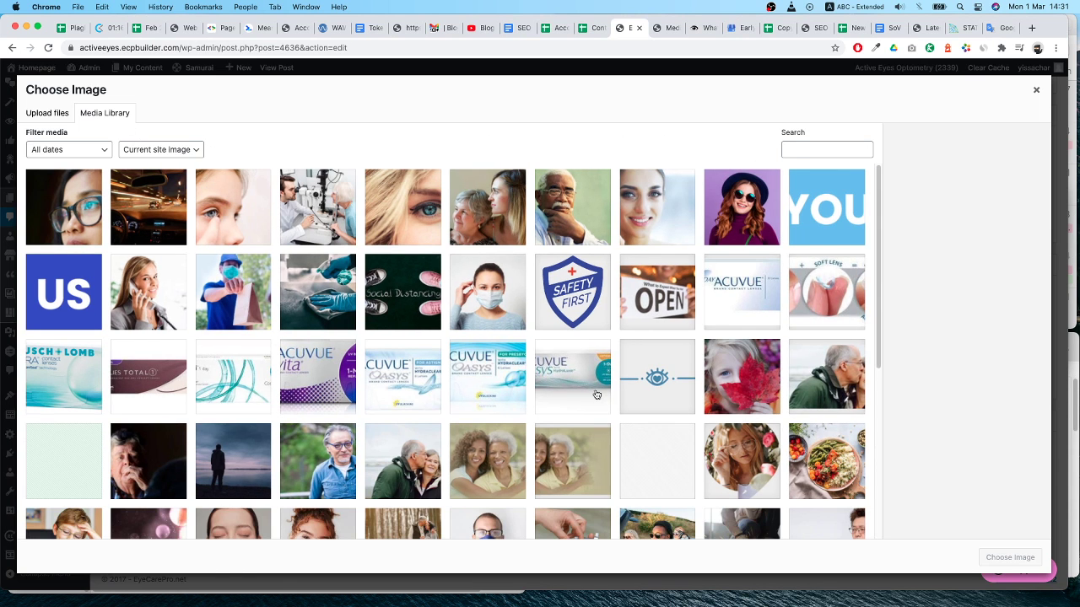
scroll(599, 398, down, 3)
scroll(601, 406, down, 10)
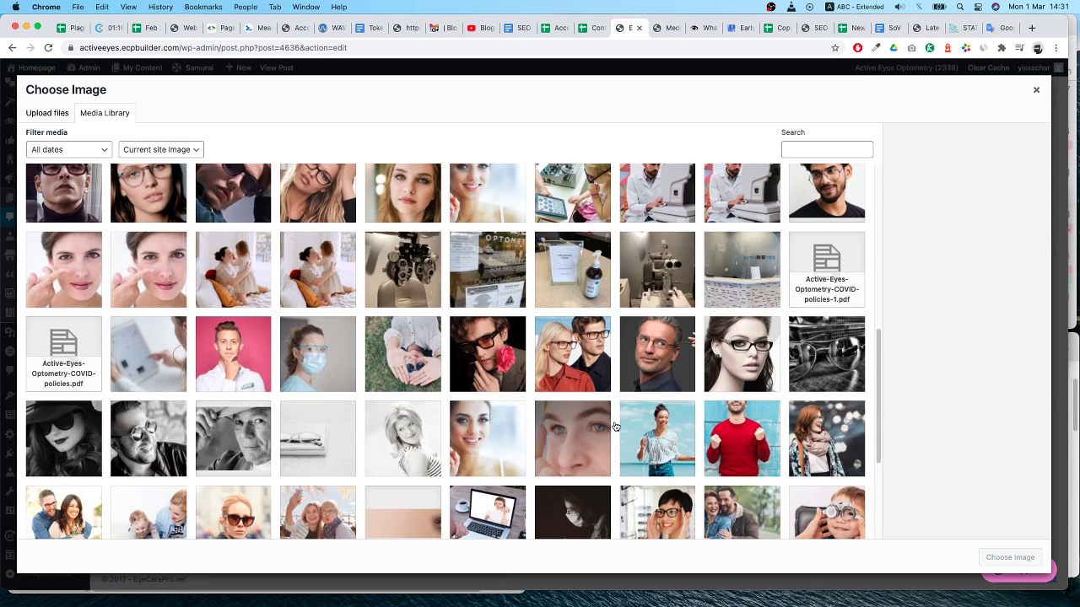
scroll(615, 426, down, 10)
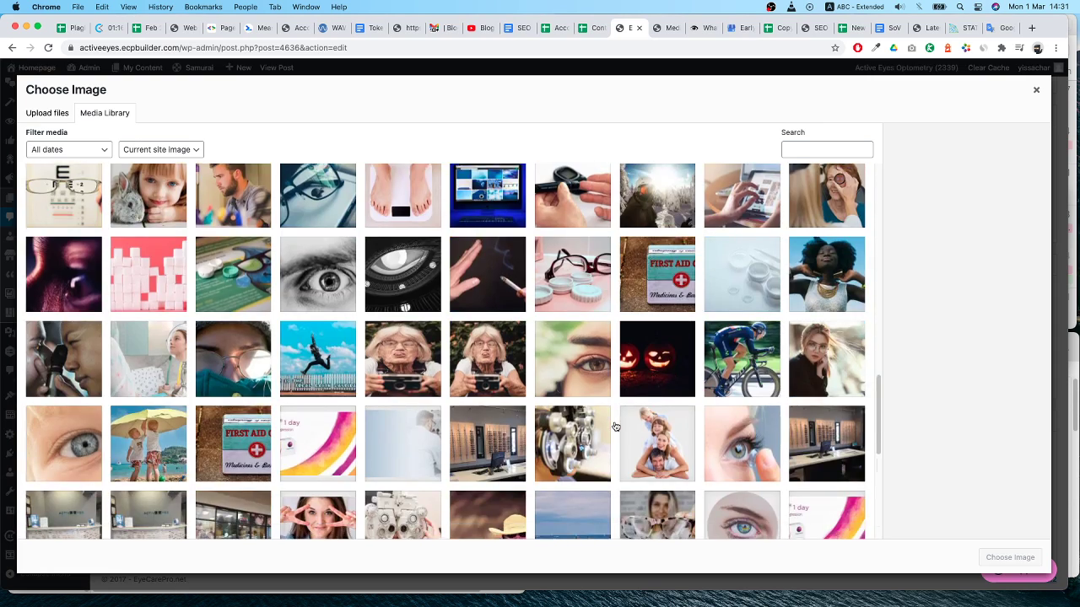
scroll(615, 426, down, 5)
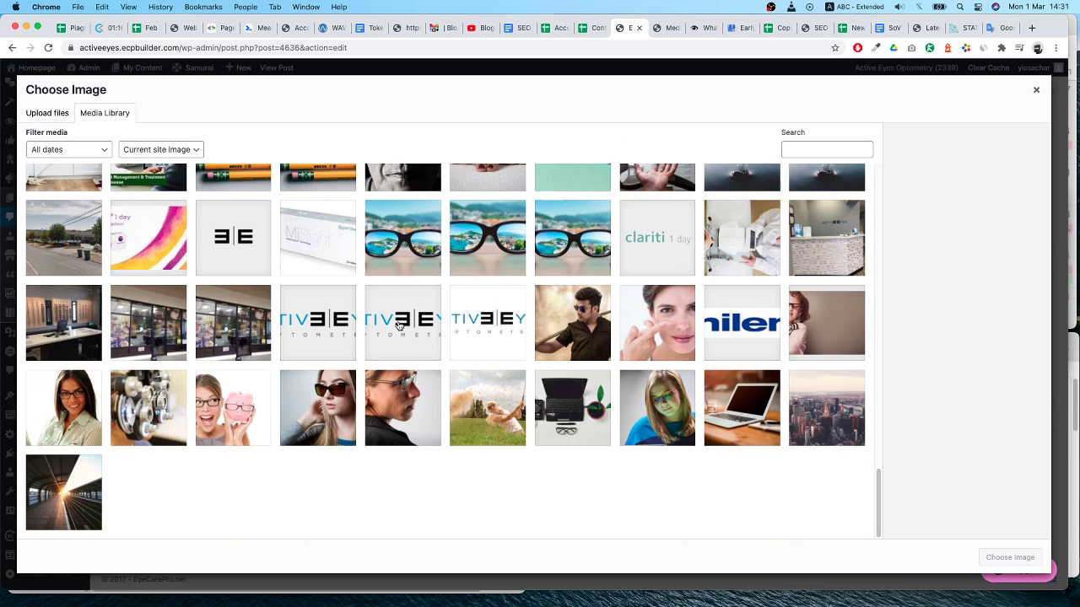
click(399, 326)
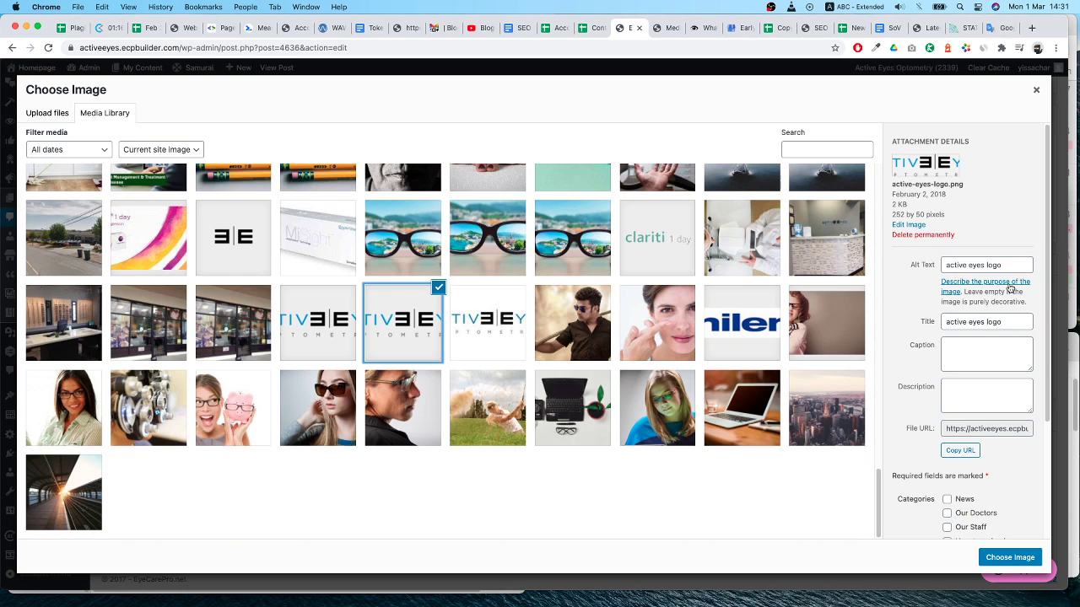
click(1010, 557)
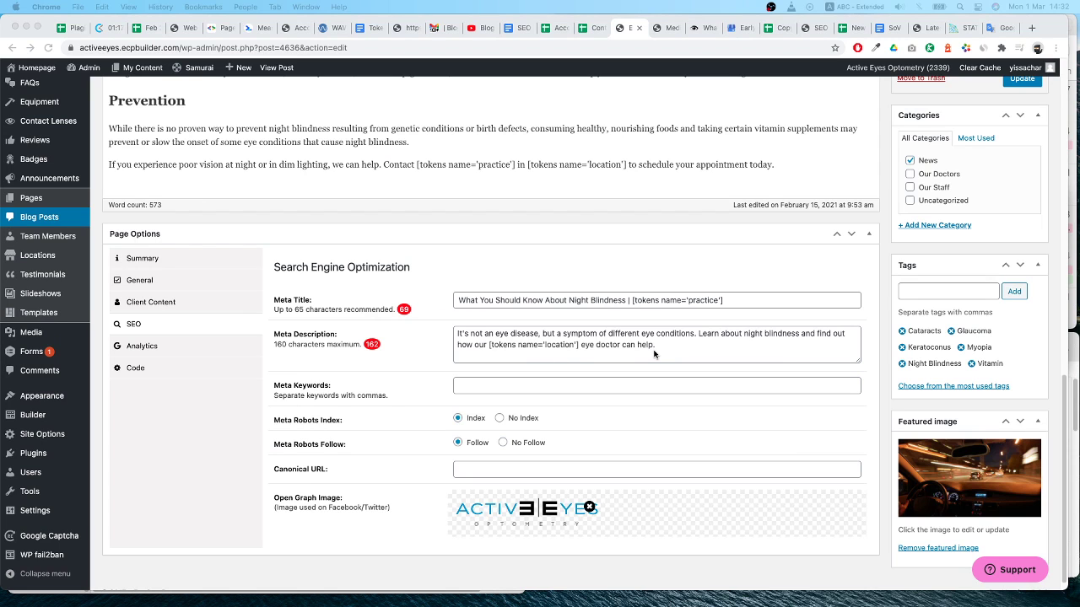
Show the post body as HTML text and delete its entire content
scroll(489, 338, up, 3)
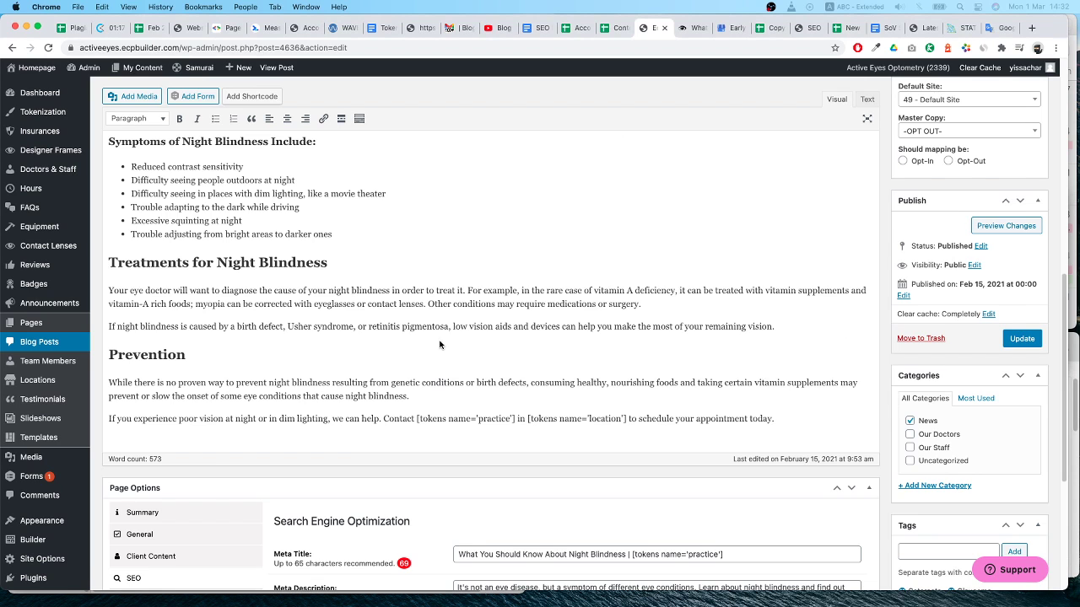
scroll(439, 341, up, 5)
scroll(439, 342, up, 2)
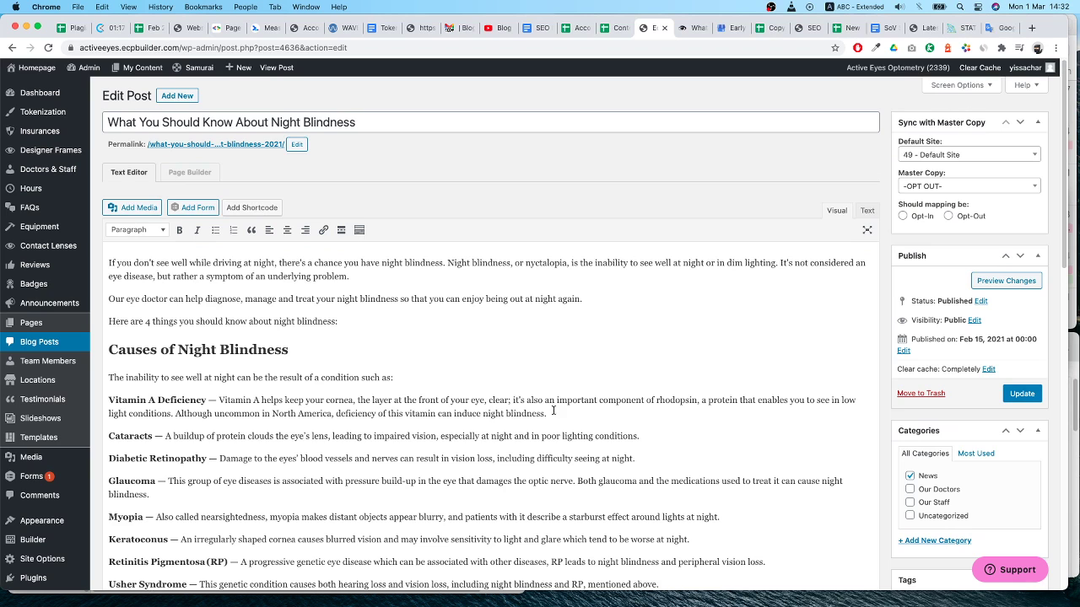
click(867, 211)
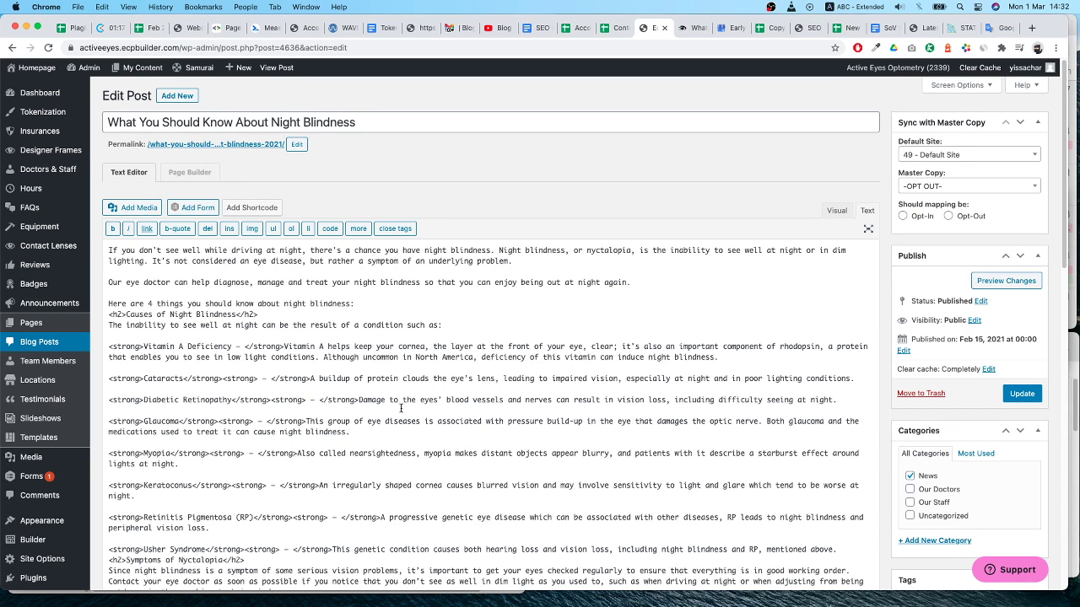
key(super+a)
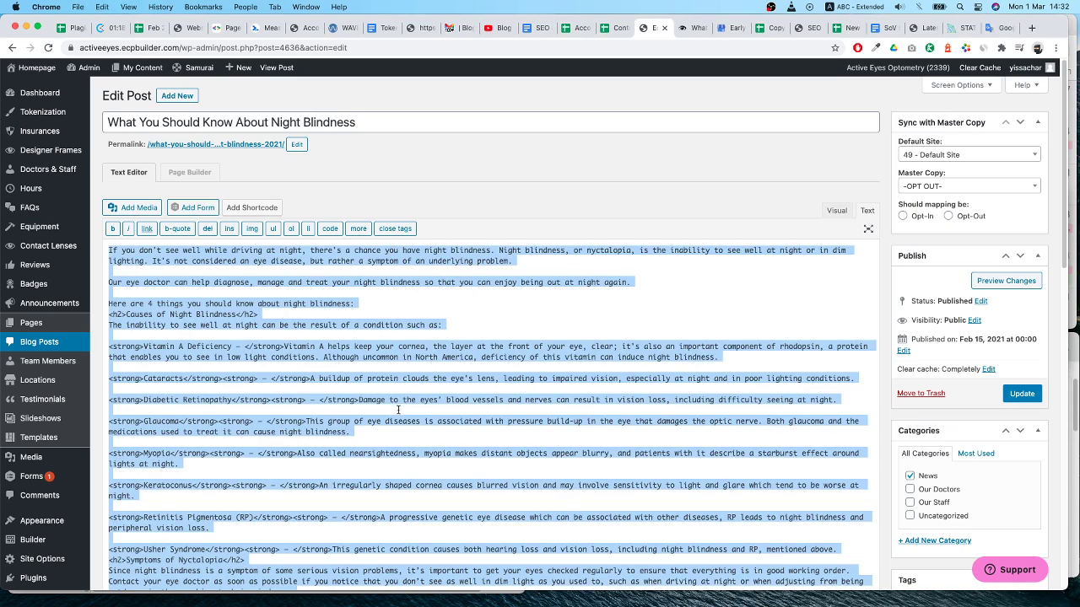
scroll(331, 468, down, 15)
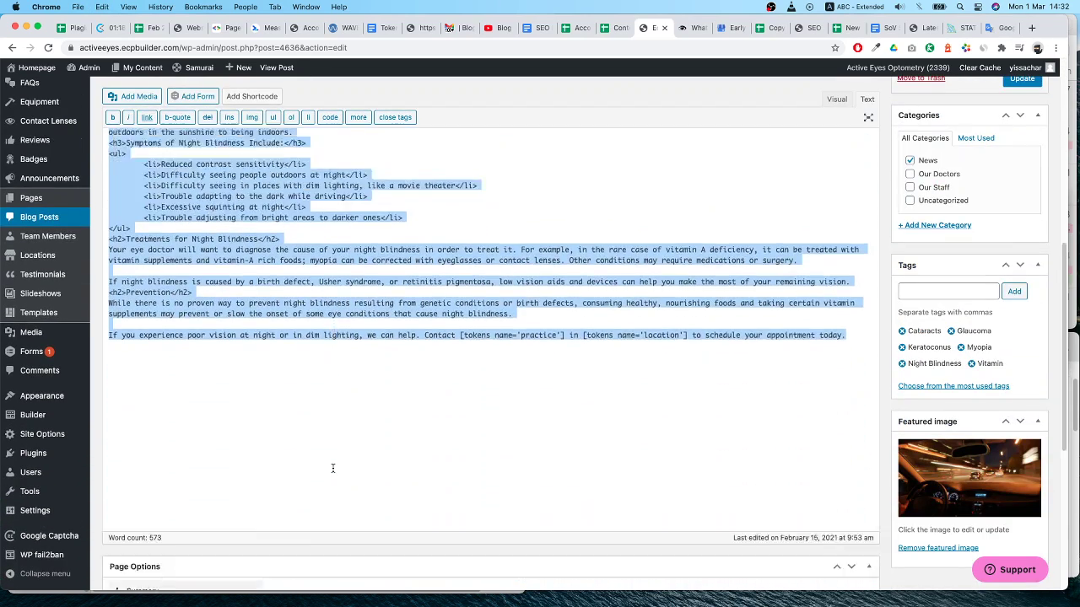
key(BackSpace)
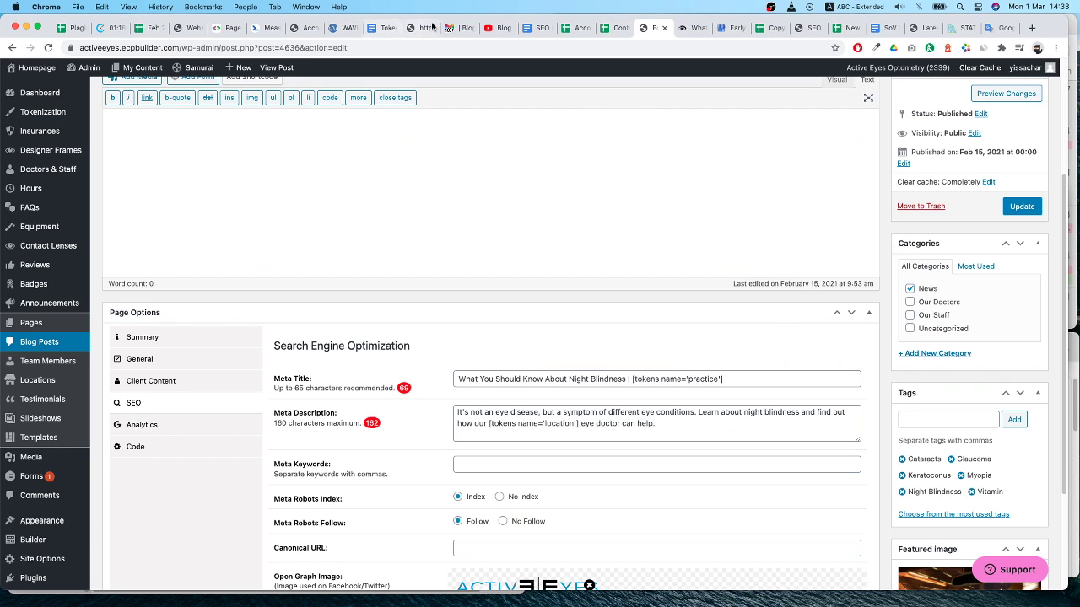
Copy the article code from the Blog article Builder email, from the opening <br> through the list-posts shortcode
click(463, 31)
scroll(221, 390, down, 3)
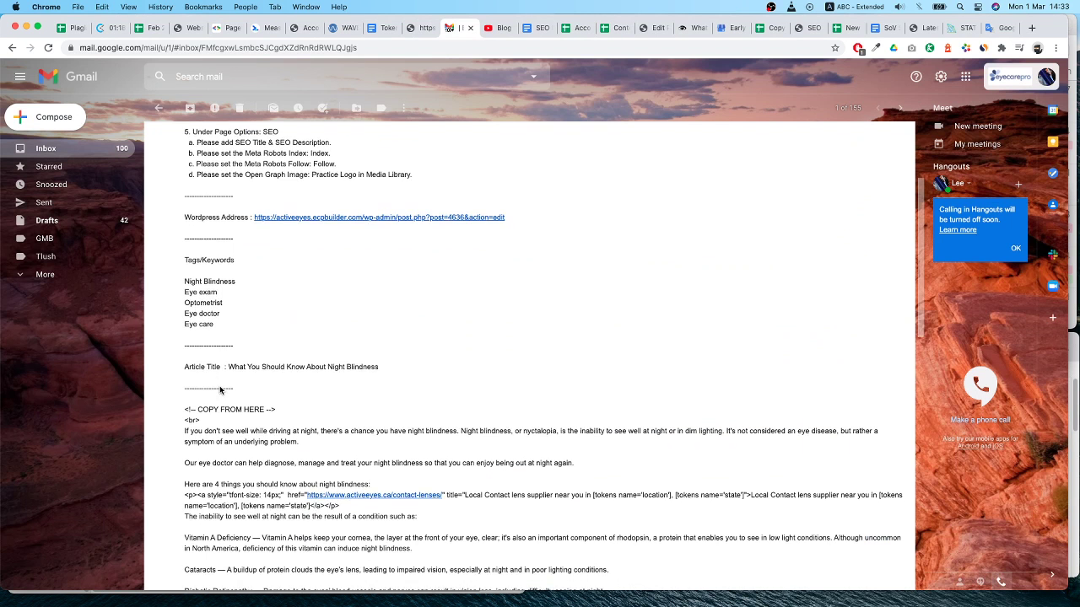
scroll(221, 390, down, 2)
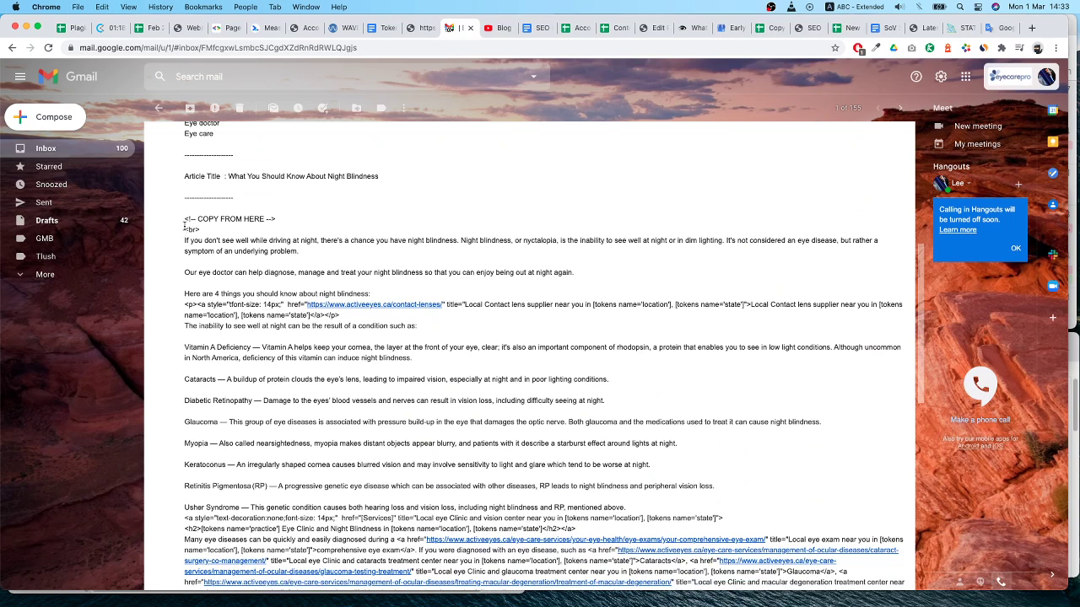
drag(185, 229, 306, 606)
drag(306, 540, 440, 482)
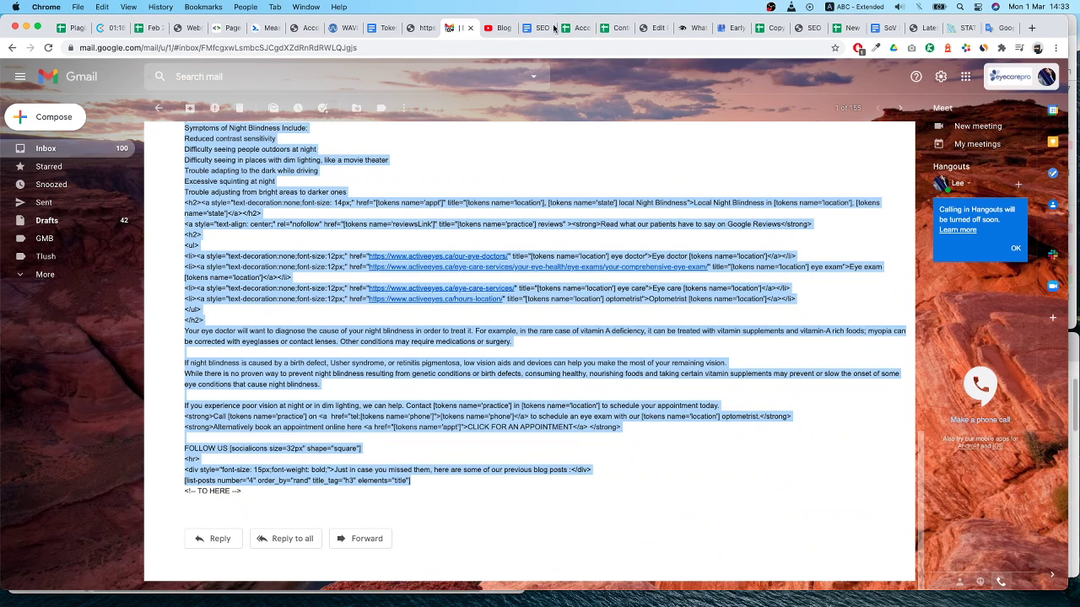
Paste the copied article code into the empty HTML body of the WordPress post
click(654, 30)
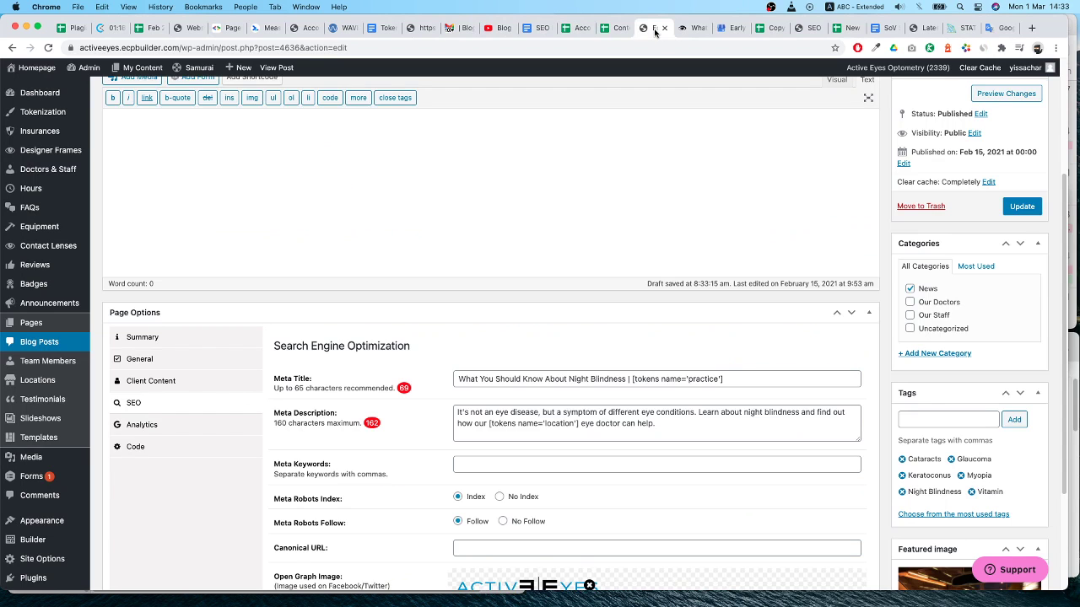
scroll(378, 295, up, 5)
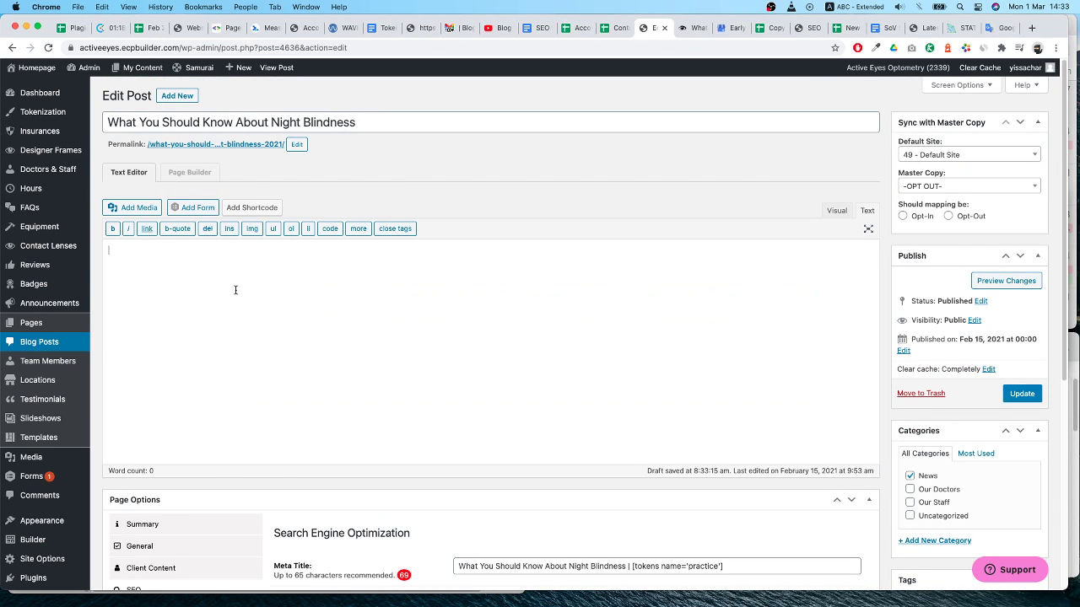
right_click(218, 267)
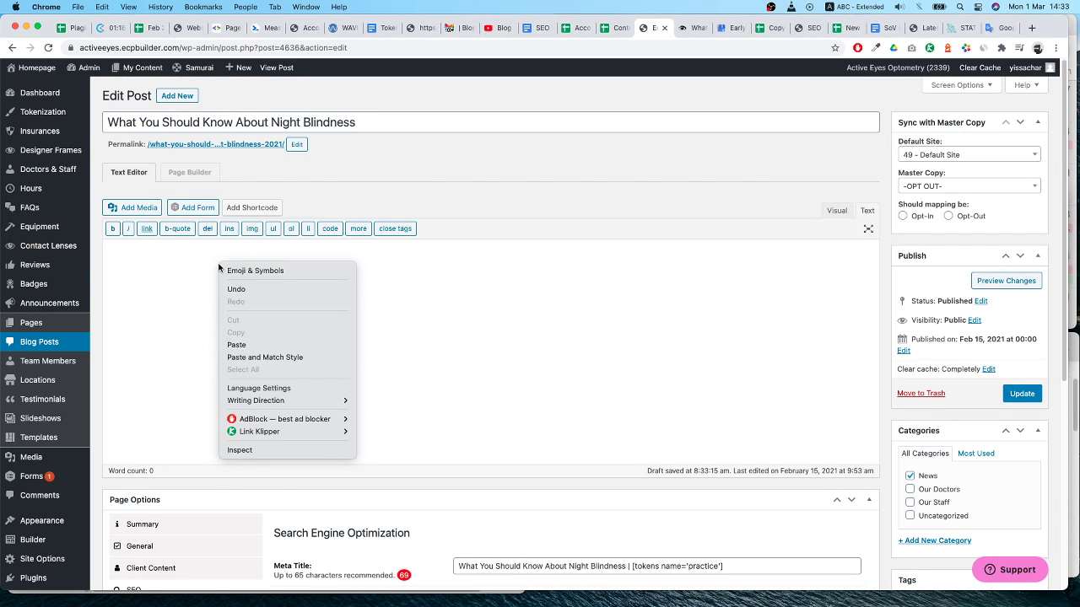
click(237, 345)
scroll(249, 348, up, 20)
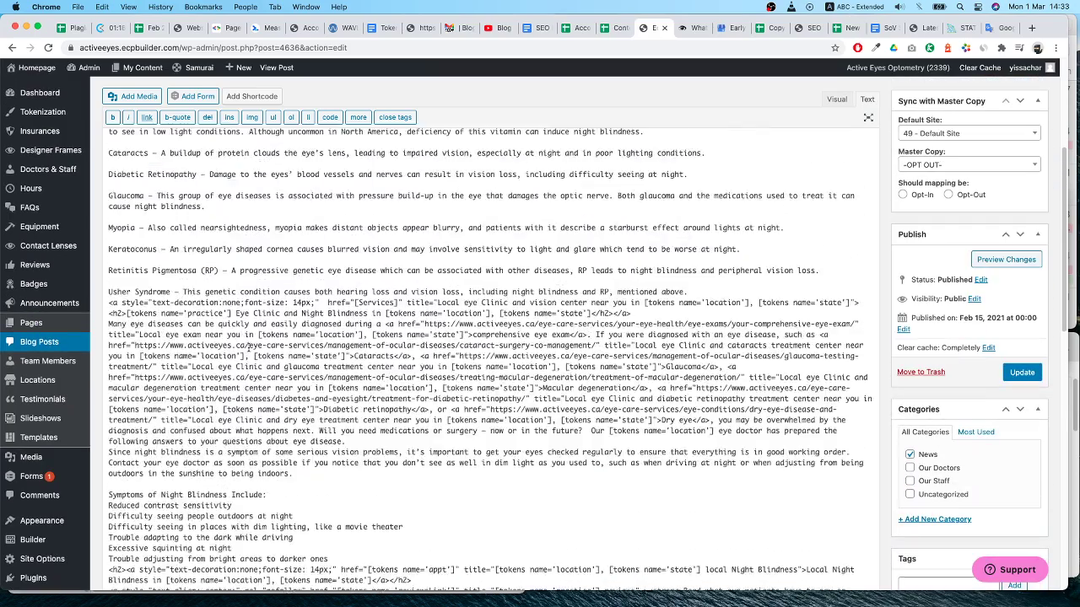
scroll(247, 348, up, 2)
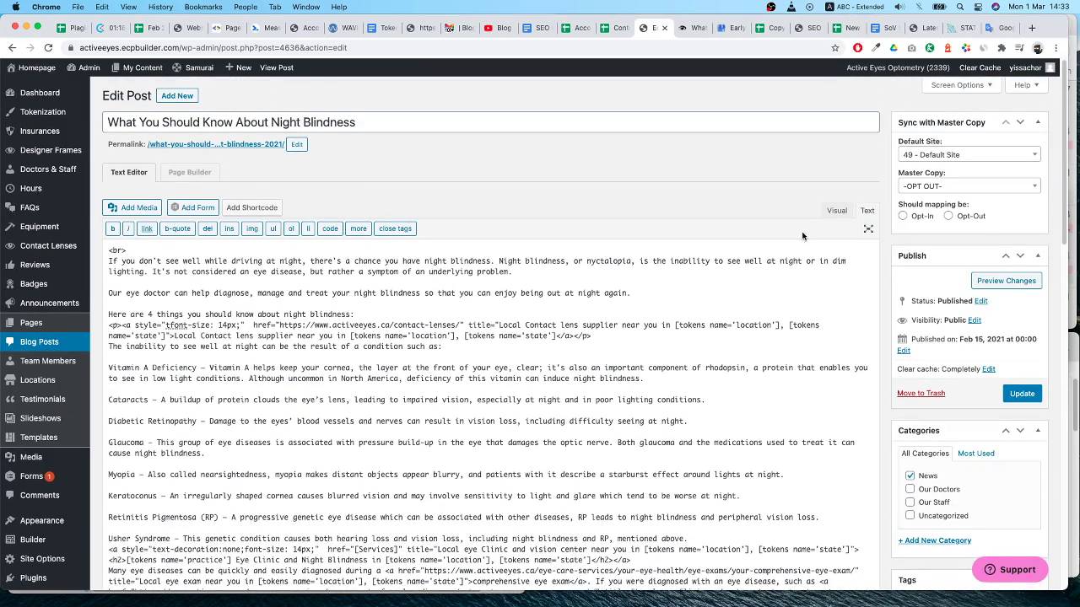
Switch the post body to visual editing and look through the formatted article
click(837, 211)
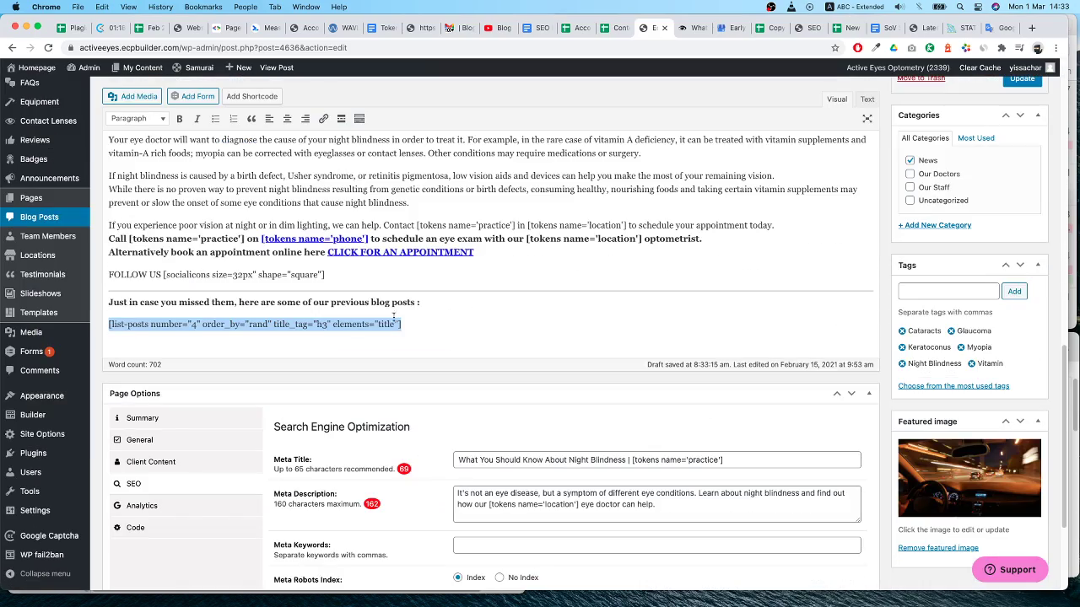
scroll(352, 325, up, 3)
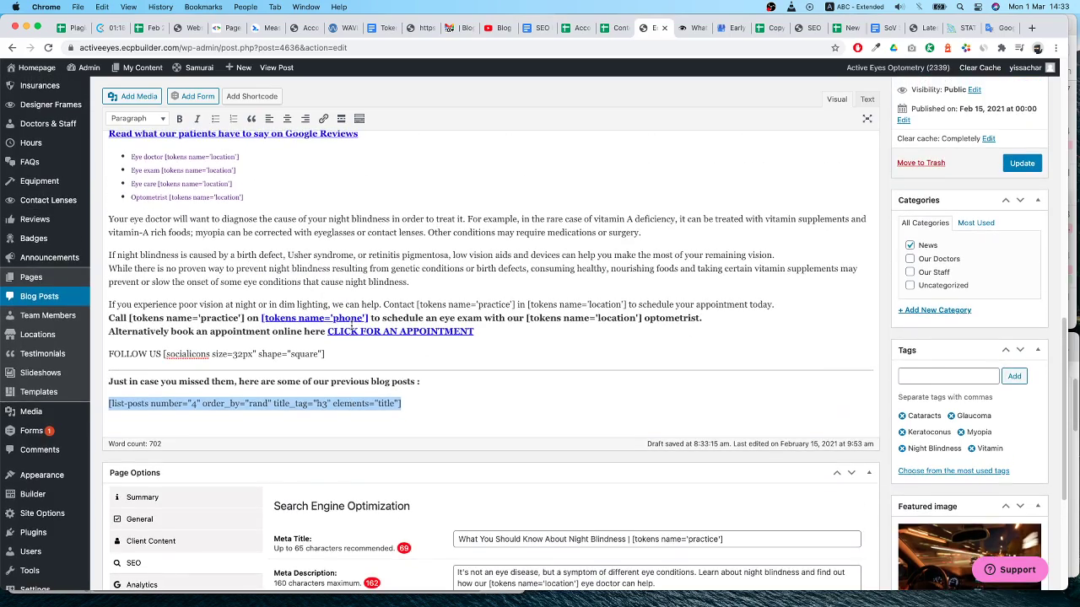
scroll(352, 325, up, 10)
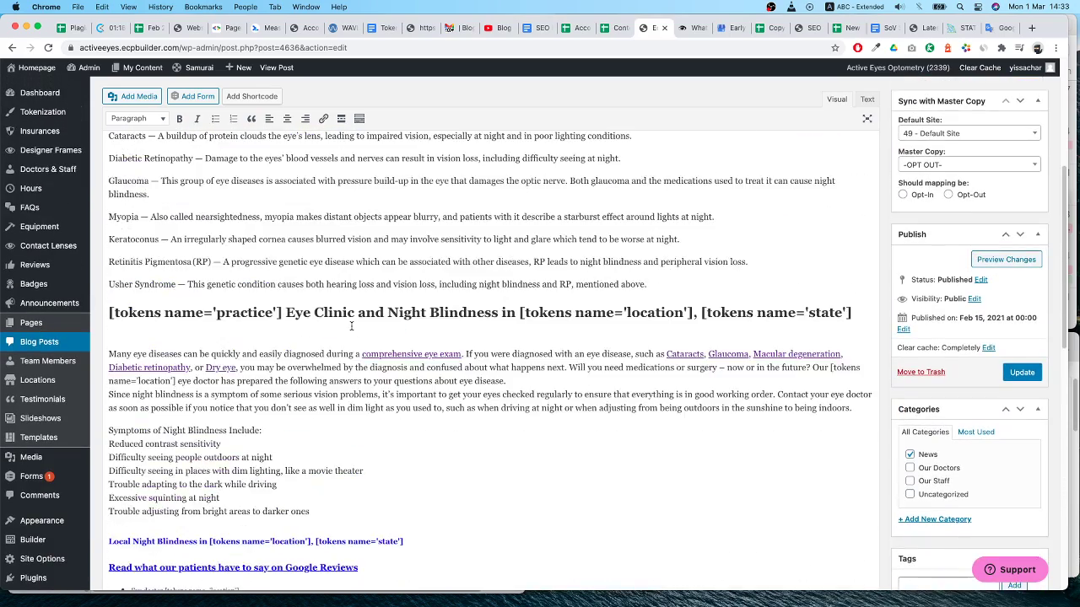
scroll(510, 394, up, 2)
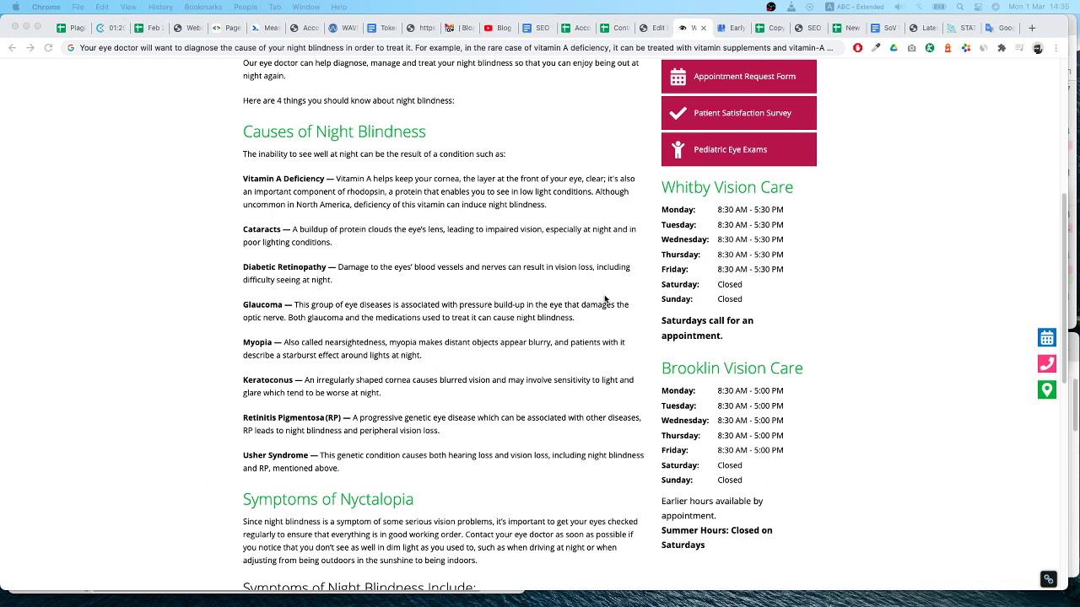
Copy the "Causes of Night Blindness" heading from the published night blindness article on the Whitby Vision Care site
scroll(604, 299, up, 2)
scroll(604, 299, up, 5)
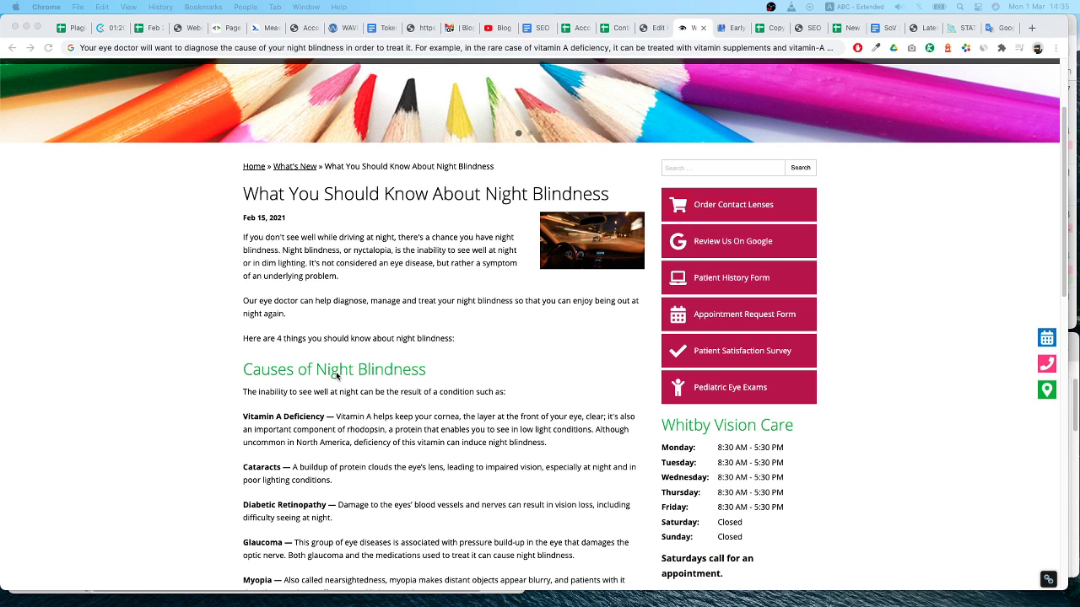
triple_click(358, 368)
key(super+c)
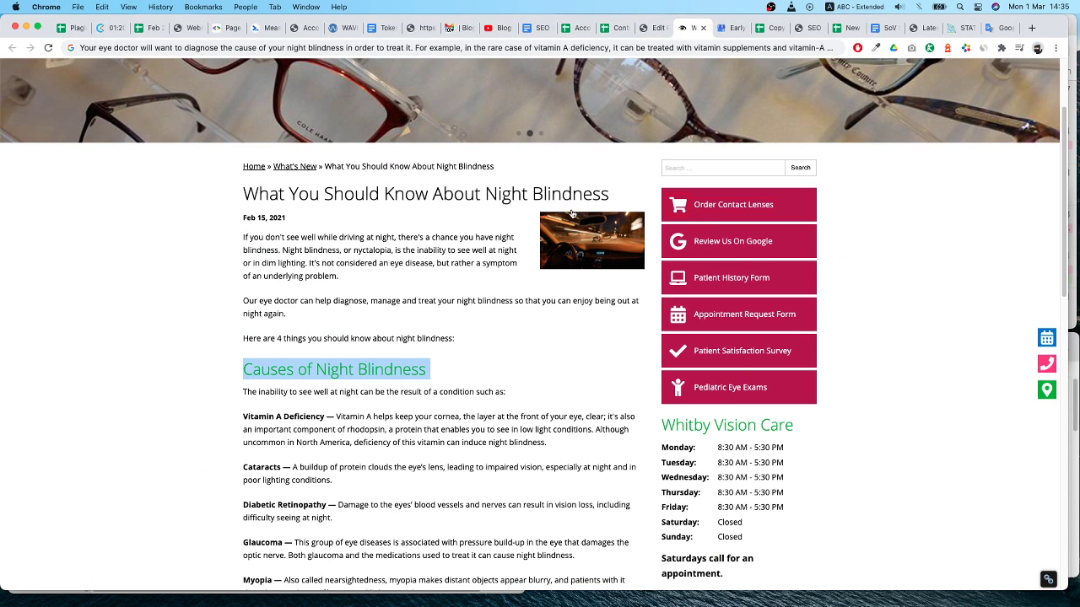
Insert the copied "Causes of Night Blindness" heading on a new line below the local contact lens supplier link in the post
click(654, 28)
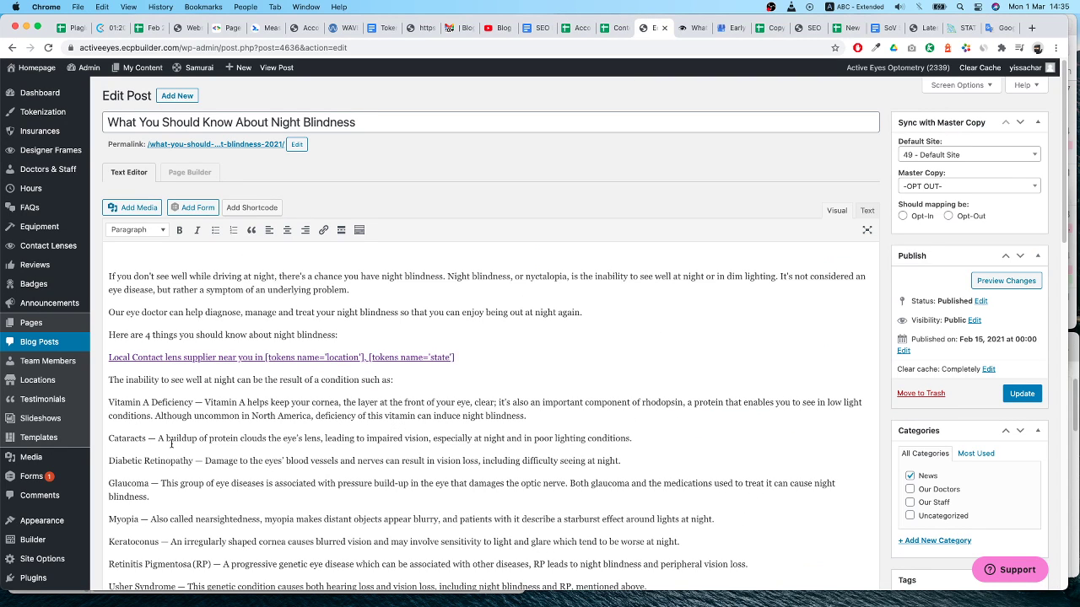
click(696, 27)
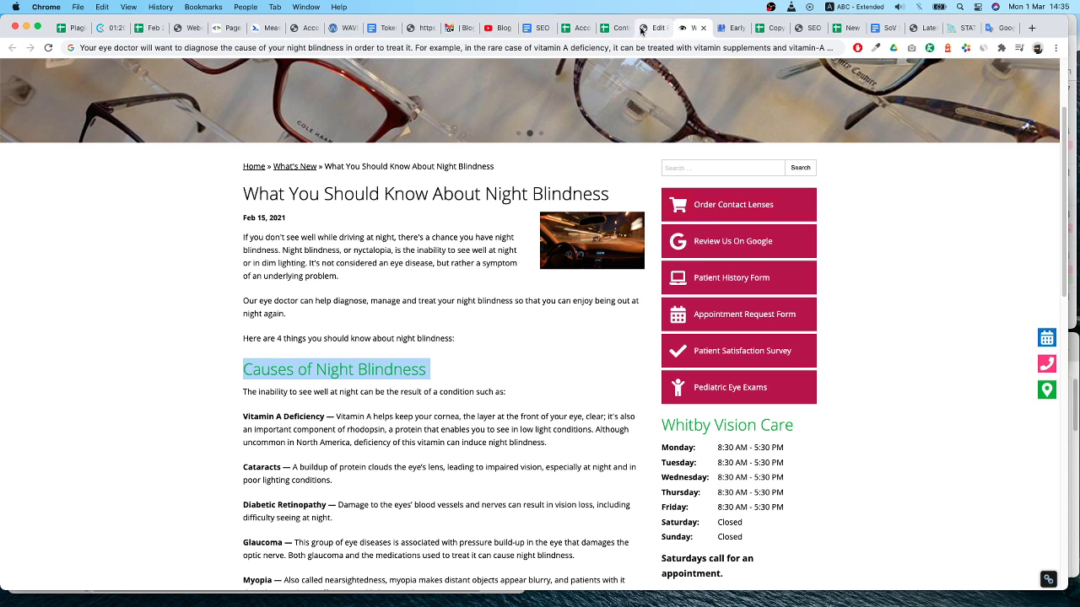
click(641, 30)
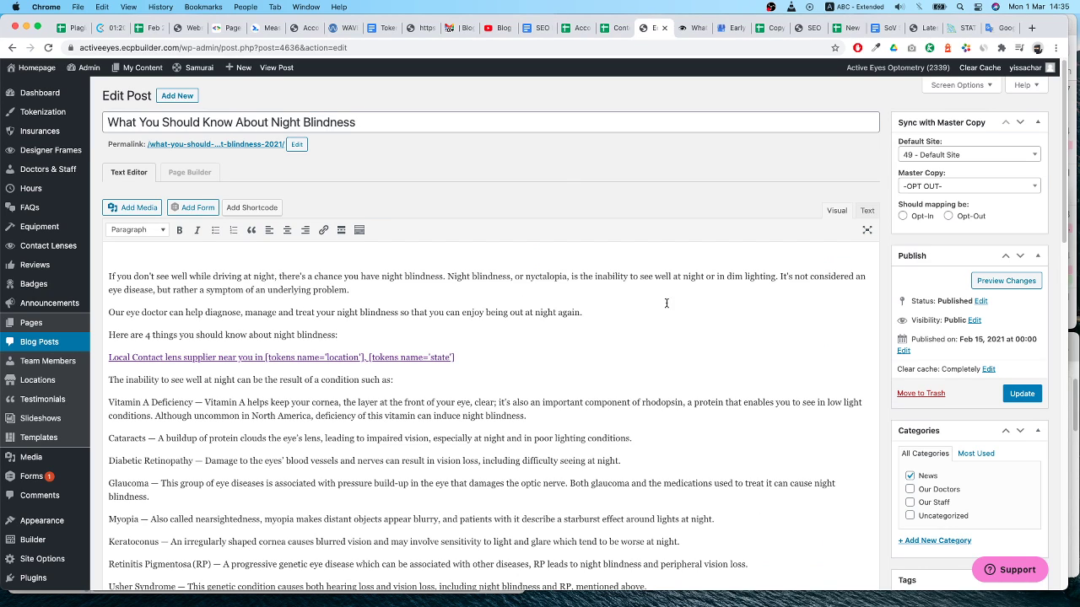
triple_click(502, 356)
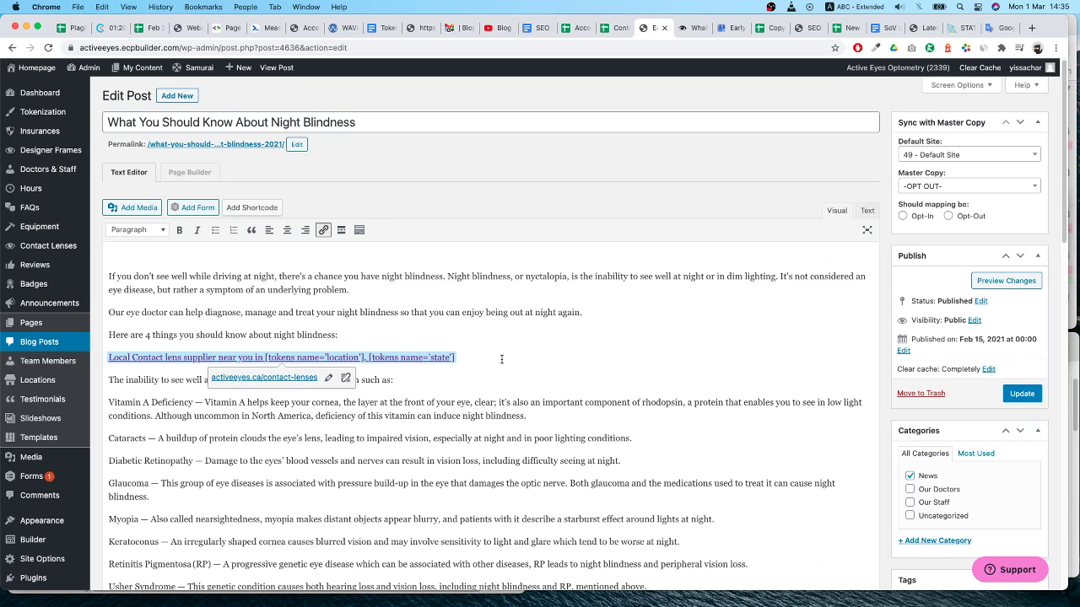
key(Right)
key(Return)
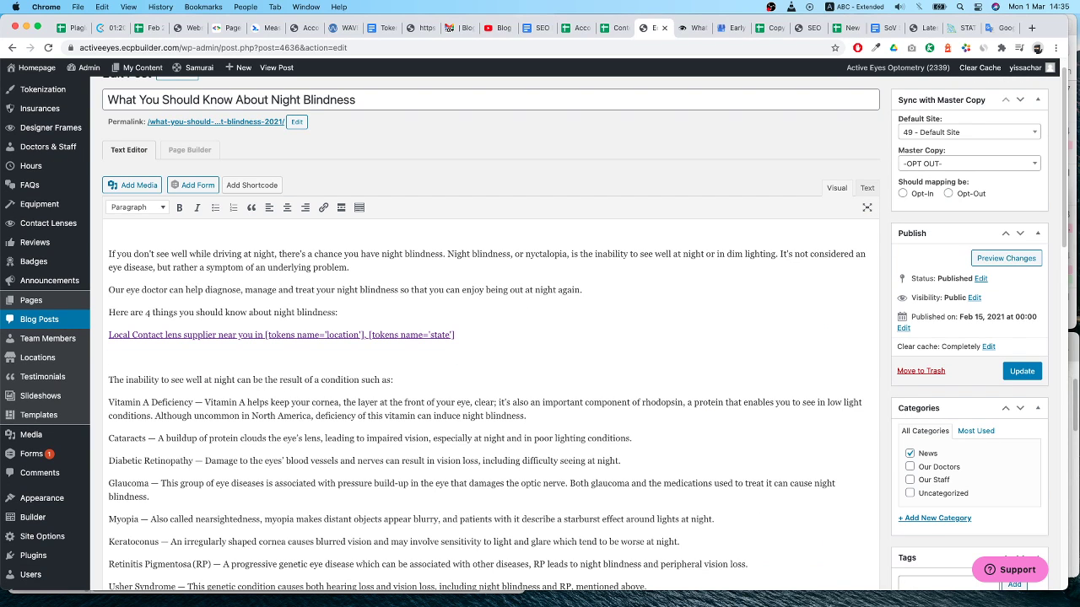
key(super+v)
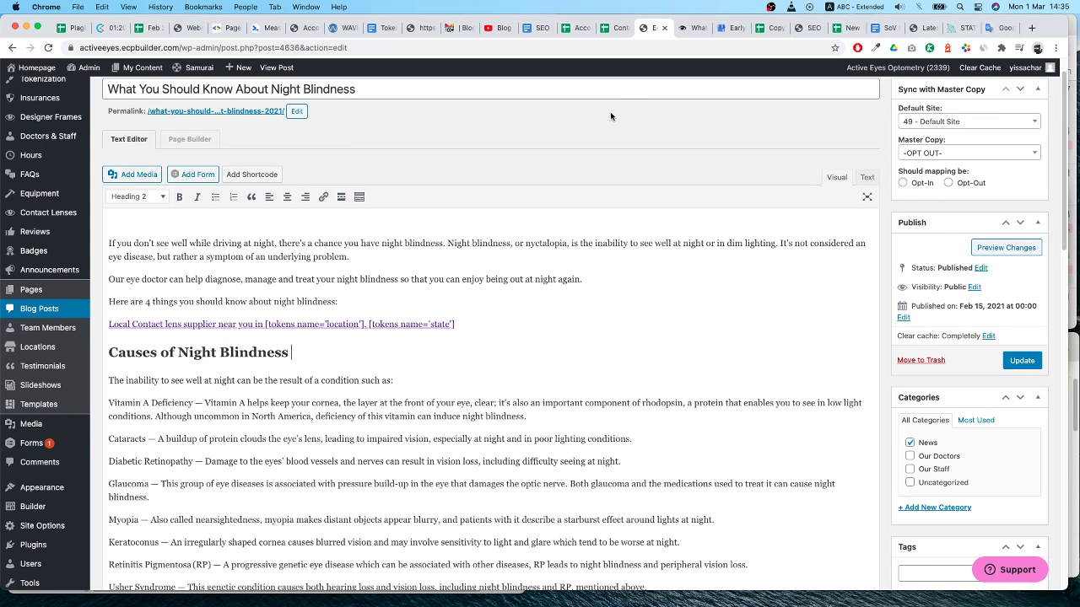
Reword the "Causes of Night Blindness" heading as "Your Eye Doctor Explains The Causes of Night Blindness"
click(109, 358)
text(You)
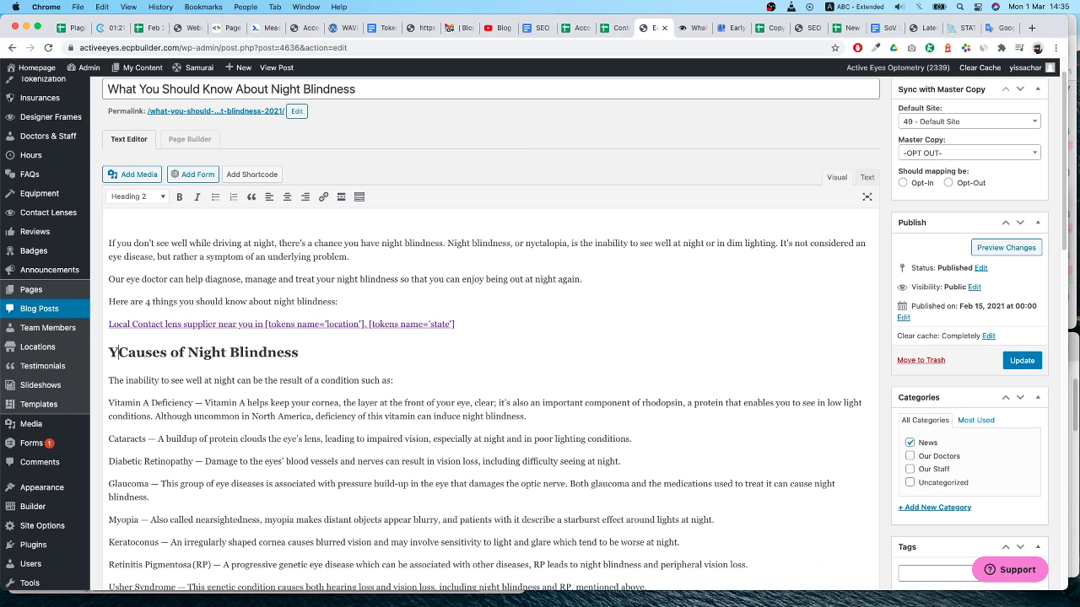
text(r Eye D)
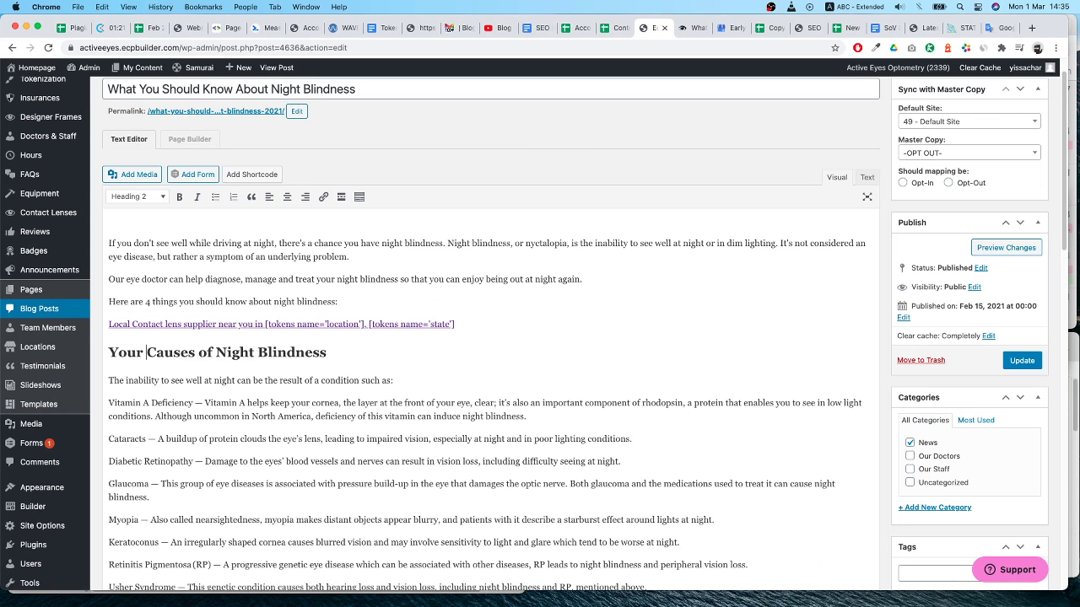
text(octor )
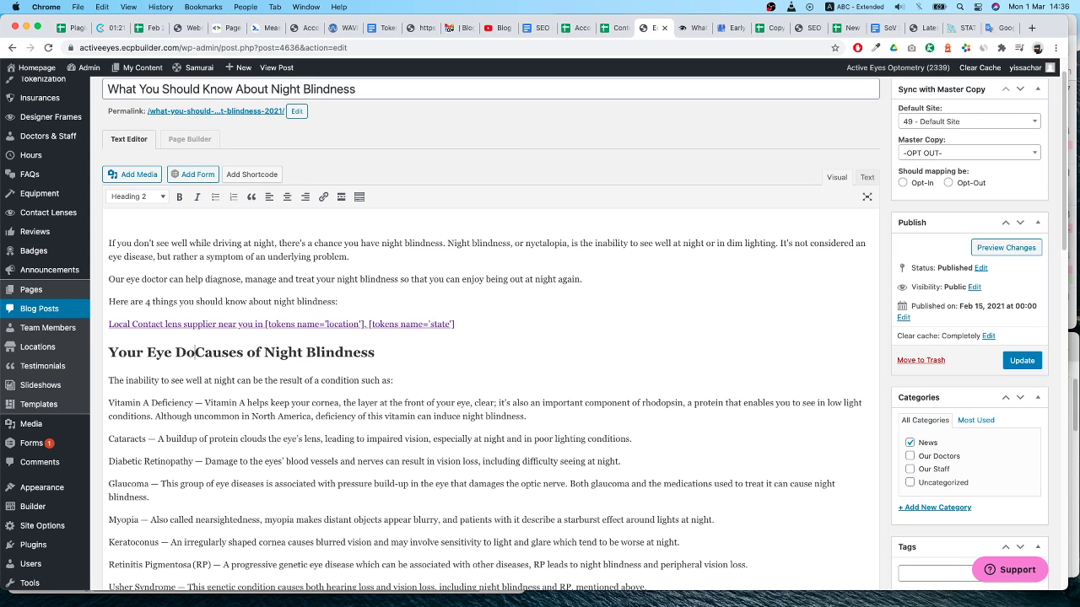
text(Explaine)
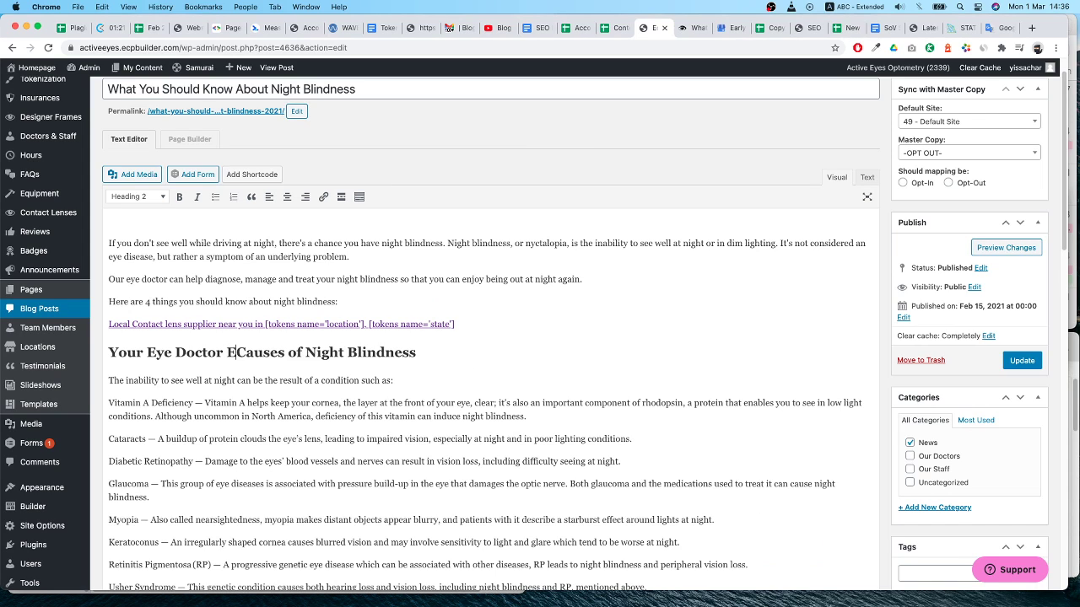
key(BackSpace)
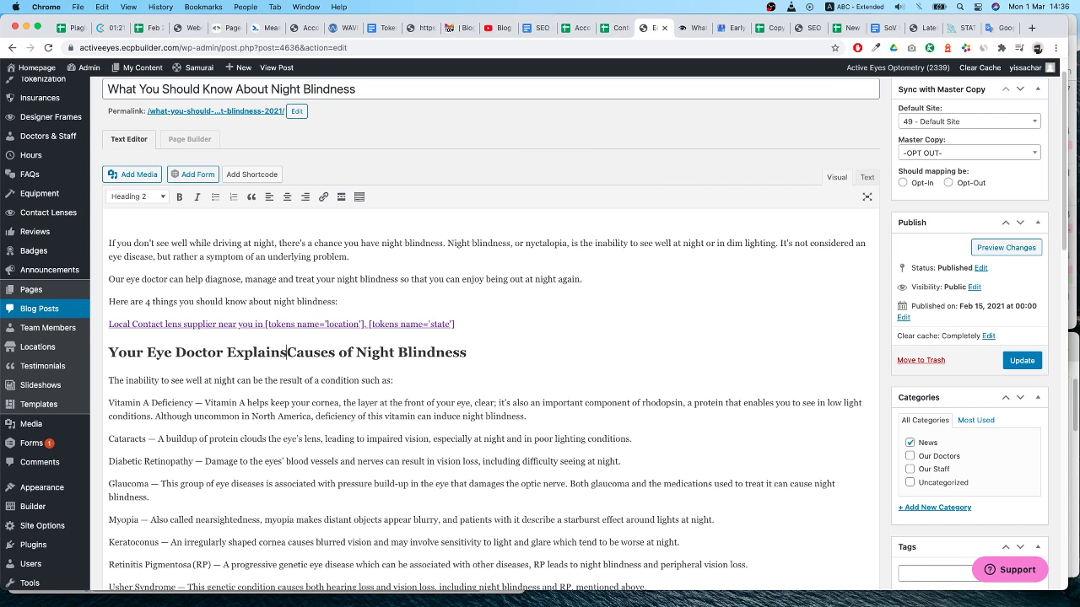
text(s )
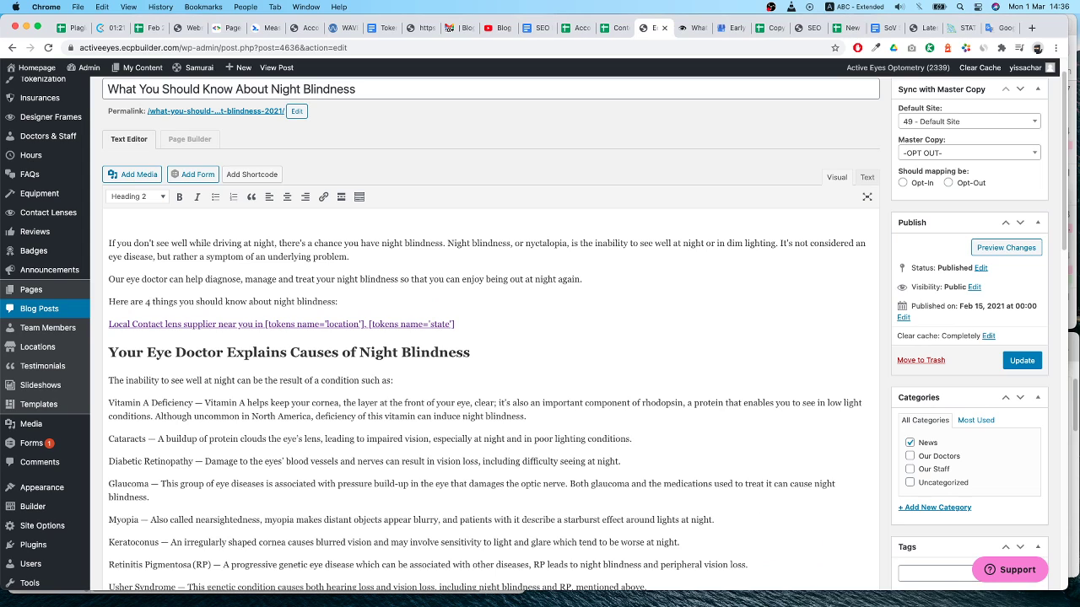
text(The)
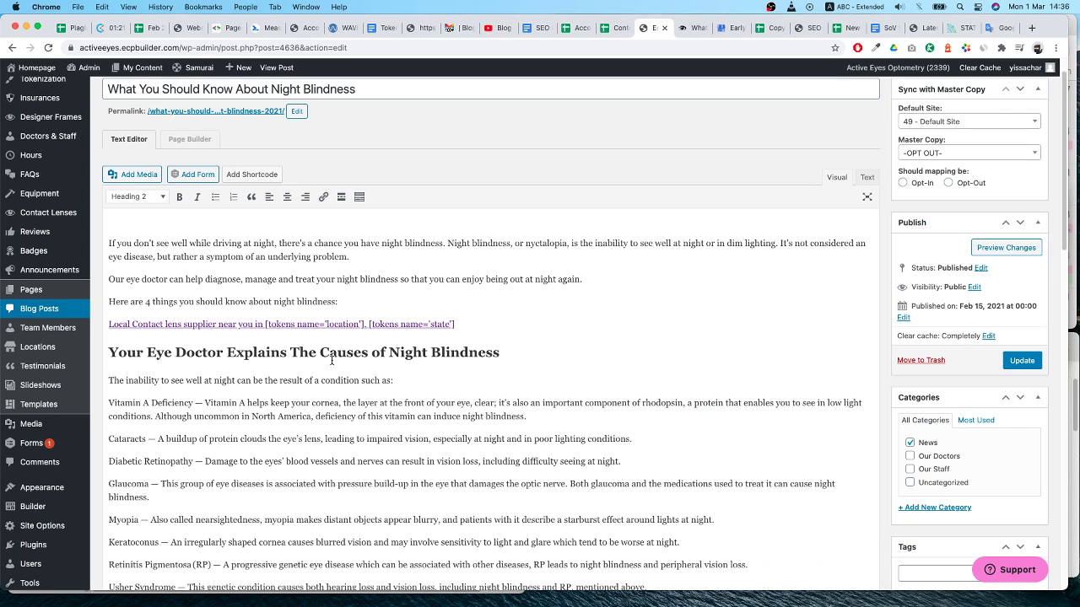
Sample the green of the "Causes of Night Blindness" heading on the published Whitby Vision Care article and copy the code #3DB636
click(687, 29)
triple_click(372, 384)
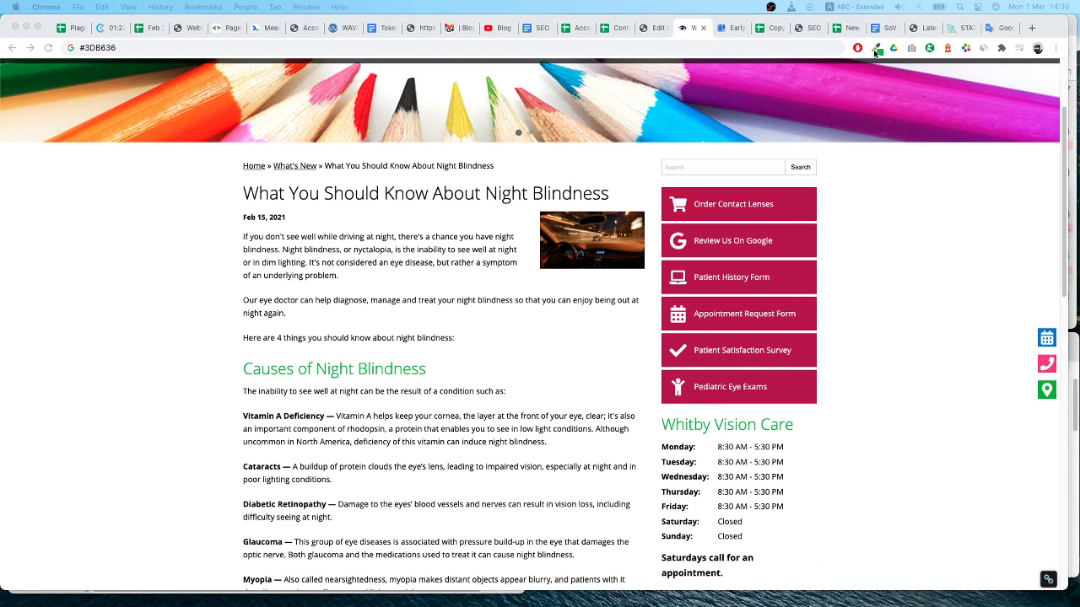
click(110, 48)
key(super+c)
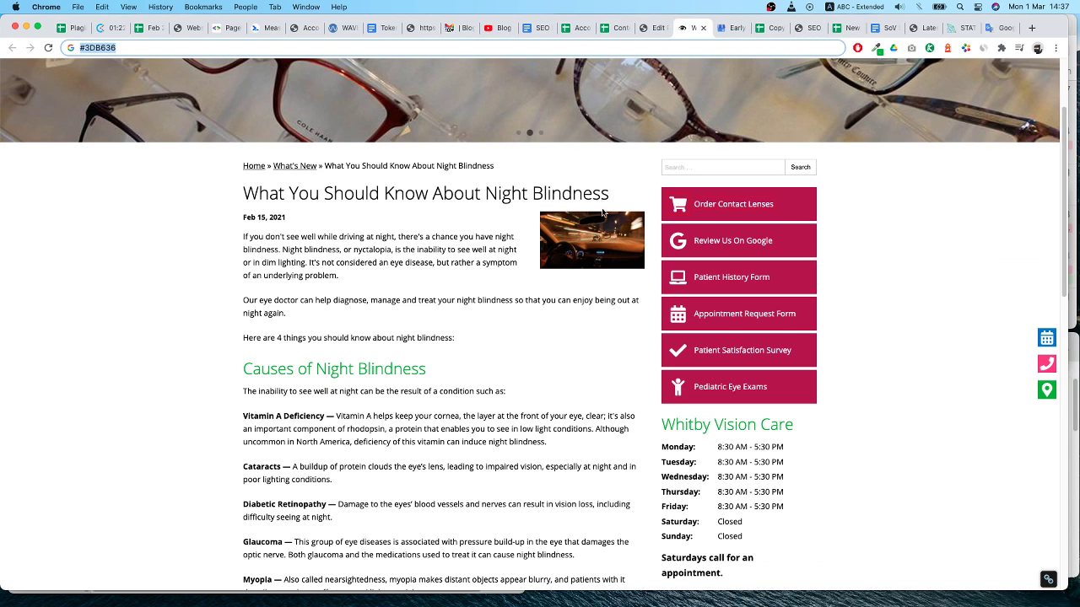
Add item 7, "Color for H2 Tag =" followed by the copied color code, to the Blog Post Optimization list in the SEO instructions document
click(526, 30)
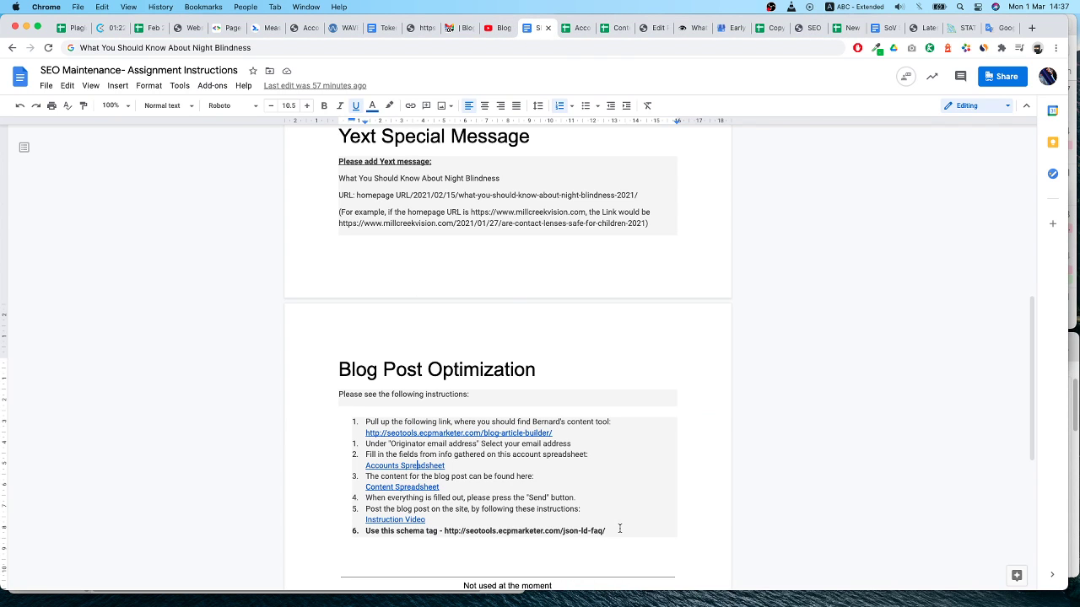
click(619, 529)
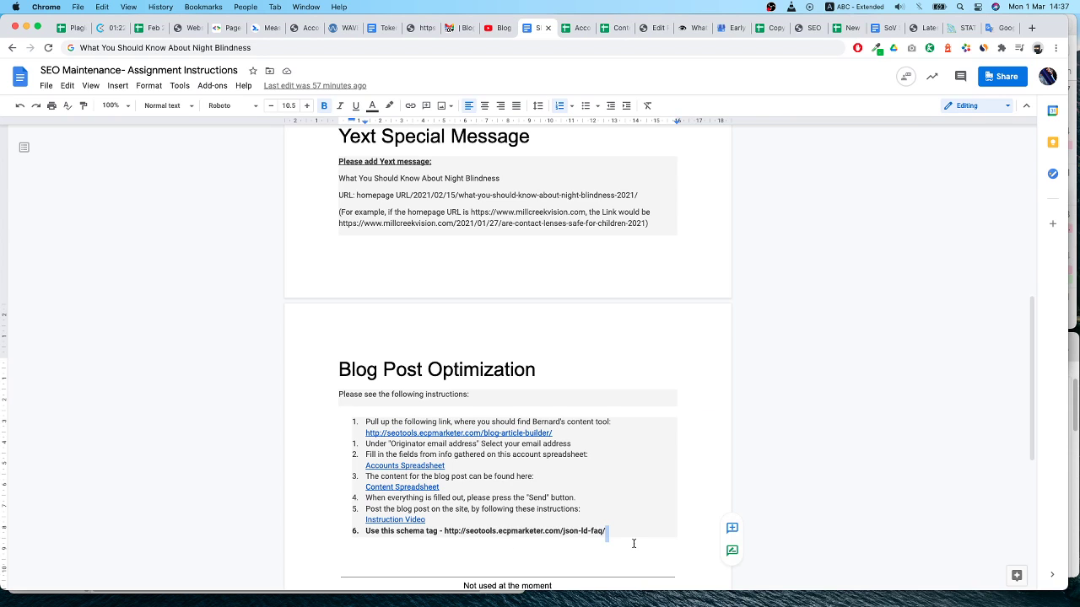
key(Return)
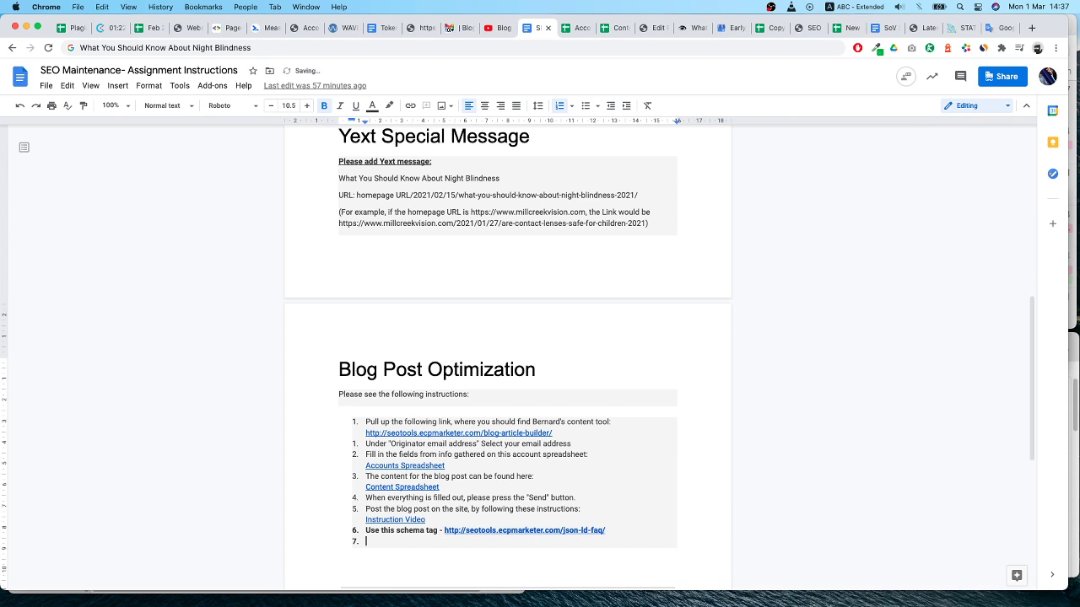
text(Color for H2 Tag)
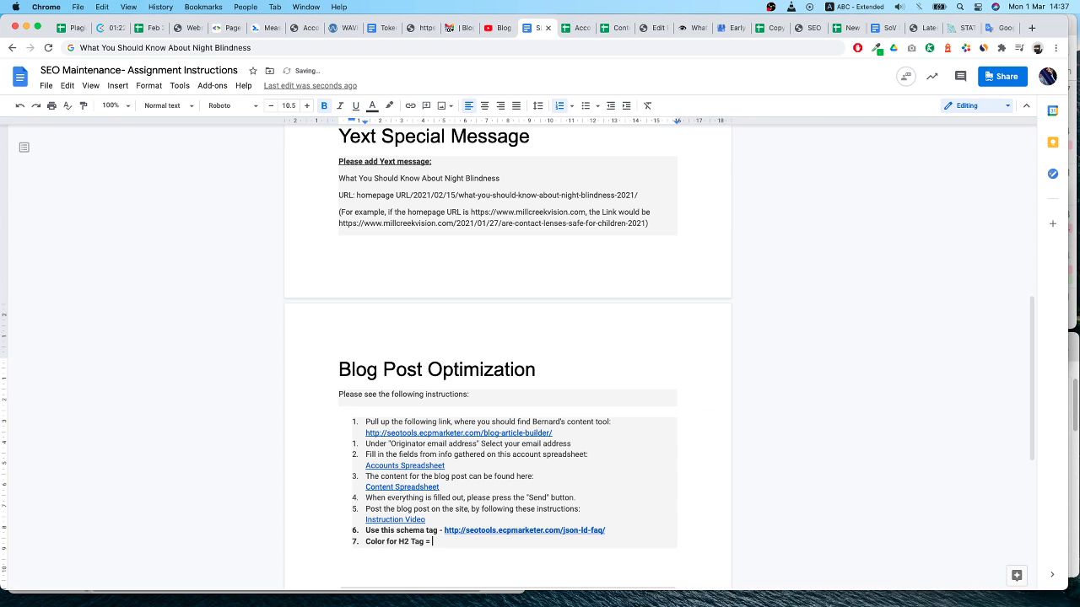
text( =)
key(super+v)
Return to the WordPress post, select the "Your Eye Doctor Explains" heading and show the editor's additional formatting tools
click(687, 28)
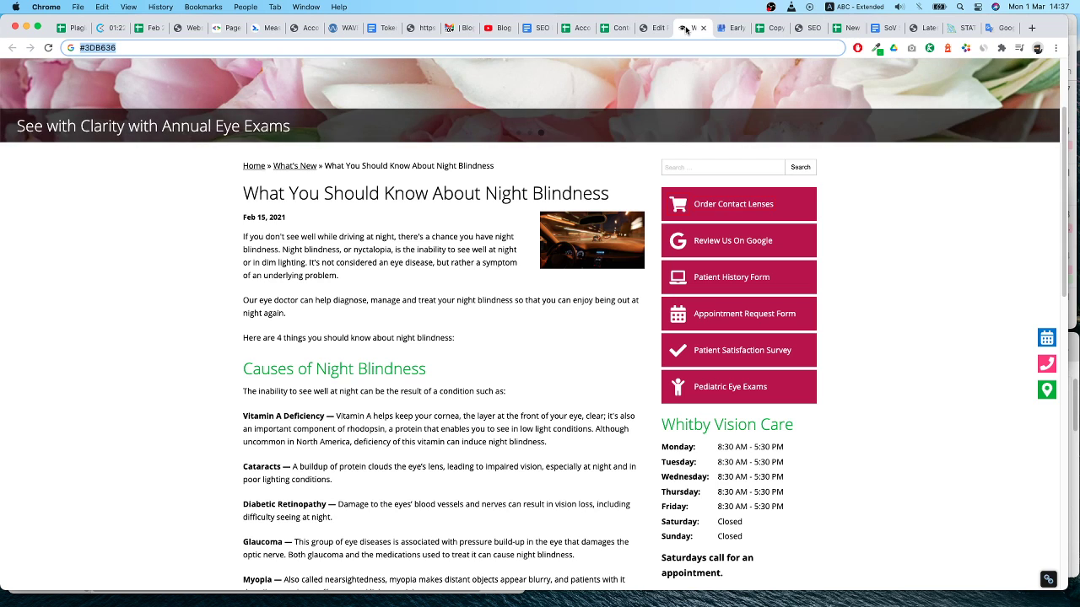
click(644, 27)
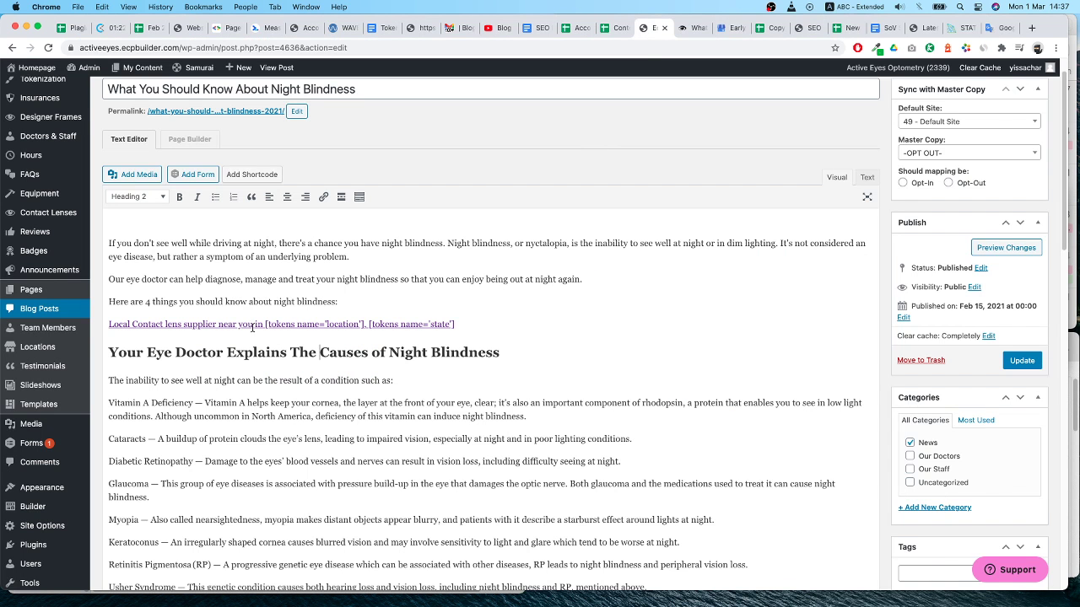
triple_click(180, 356)
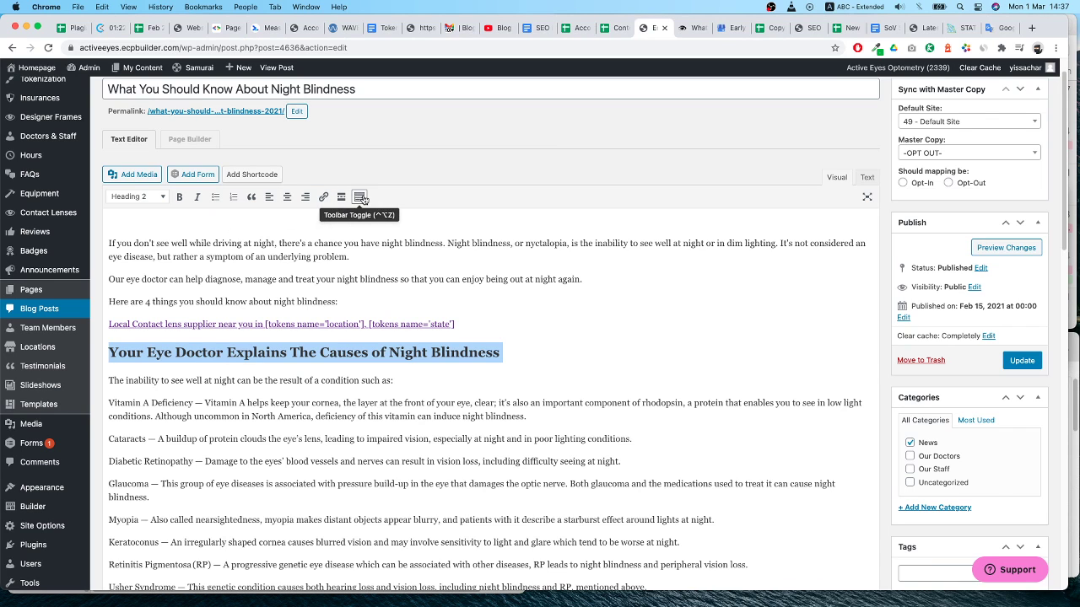
click(361, 197)
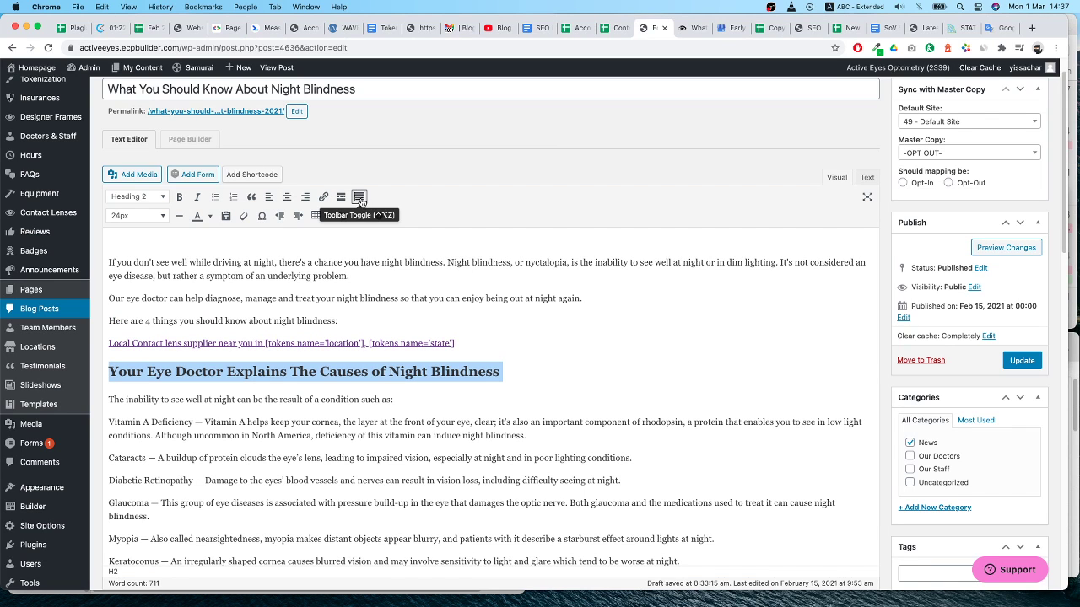
Try to give the selected heading the custom text color #3DB636
click(198, 218)
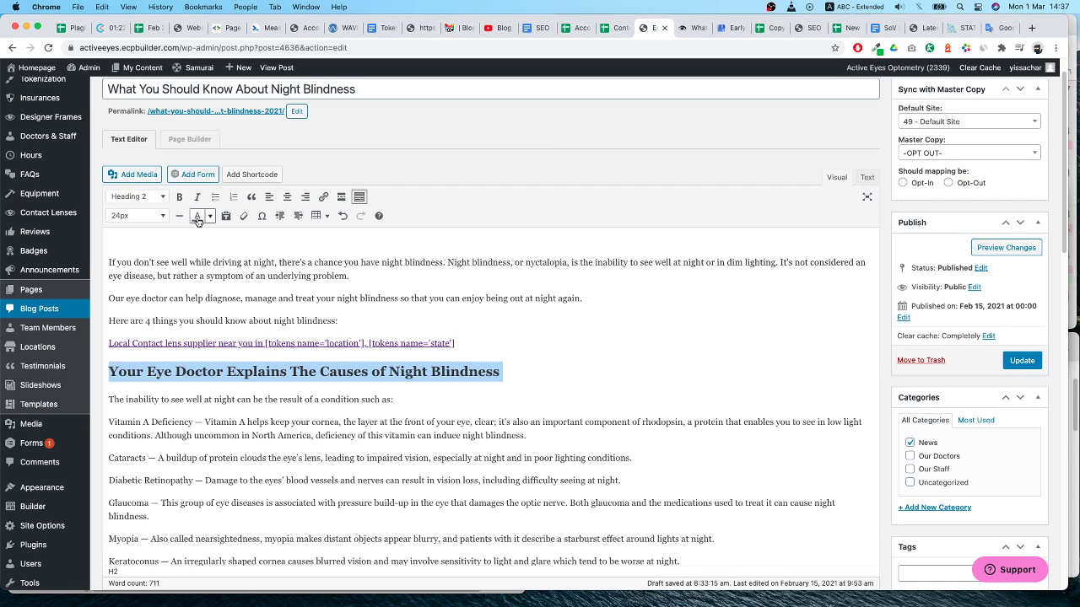
click(197, 218)
click(211, 218)
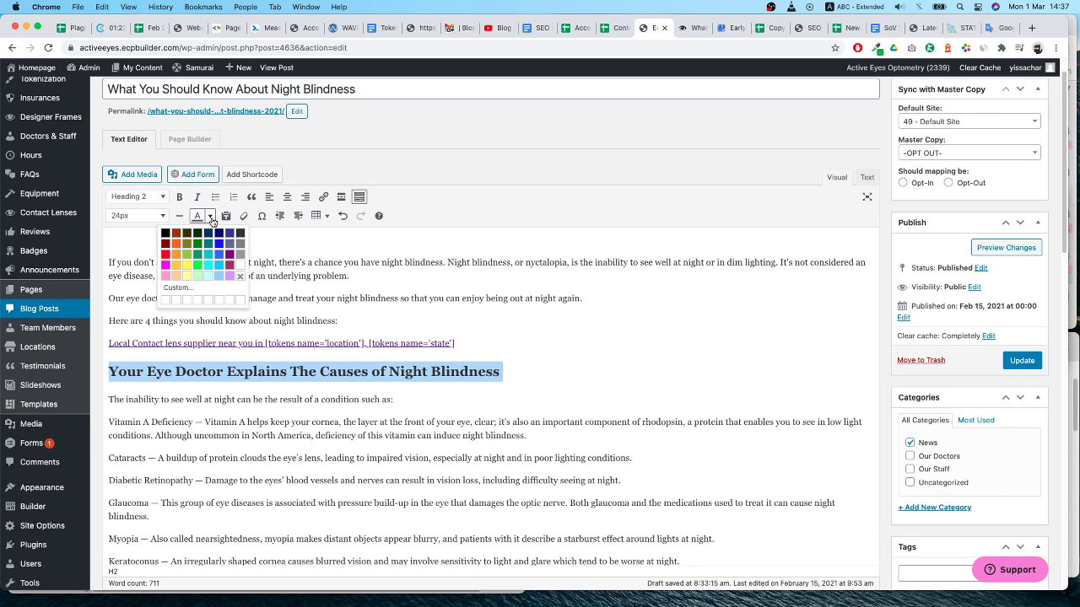
click(165, 301)
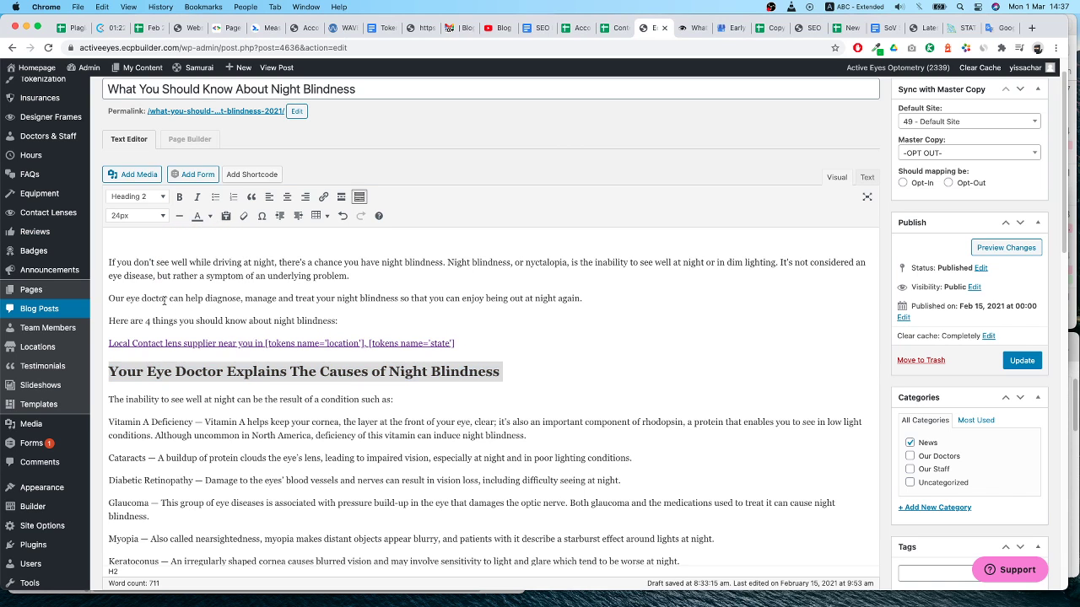
click(209, 216)
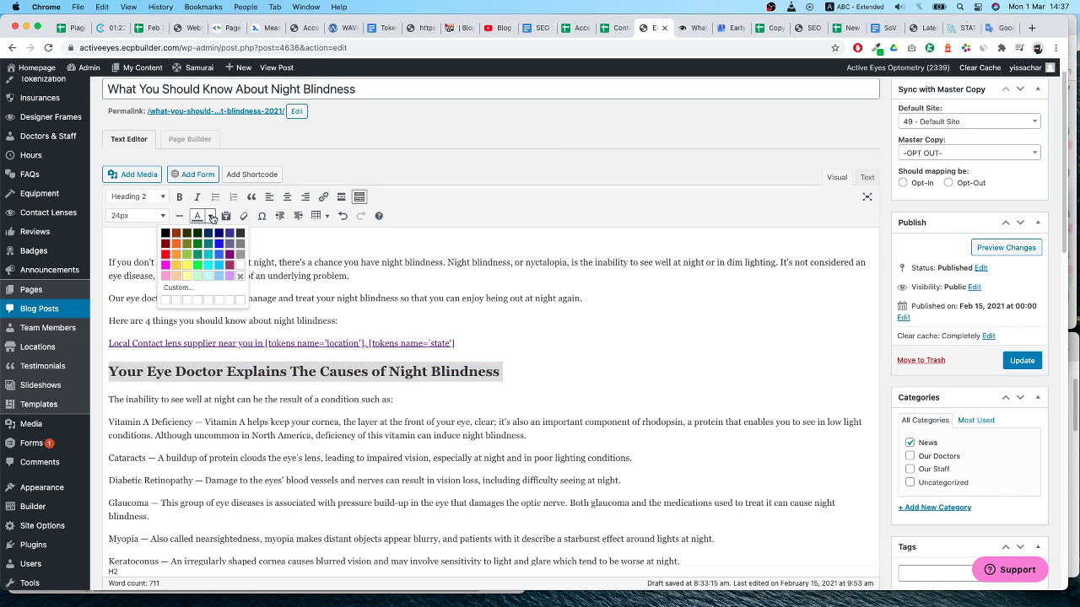
click(173, 289)
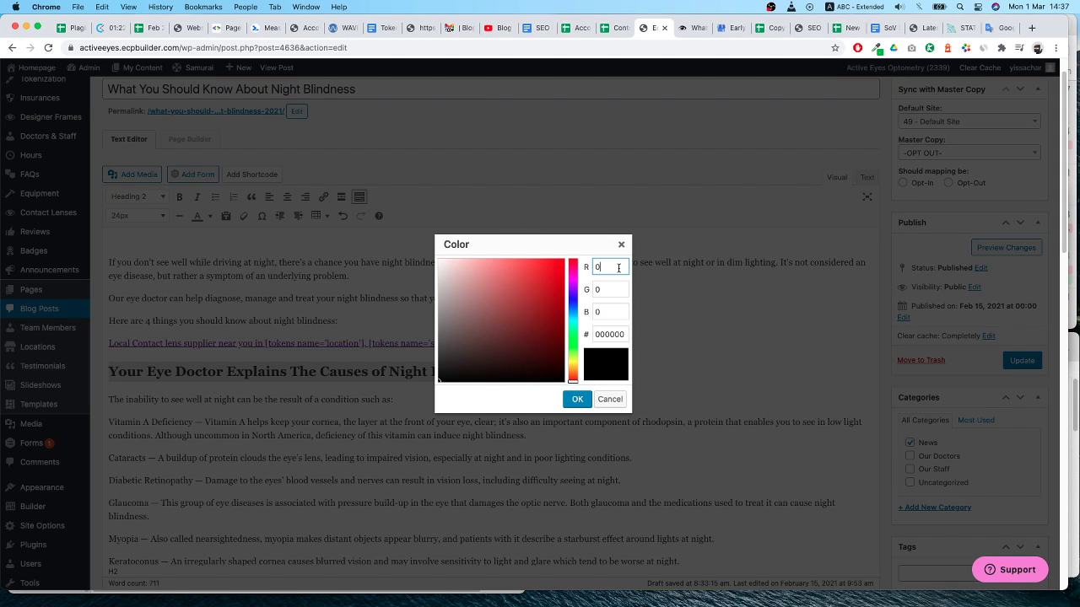
double_click(609, 332)
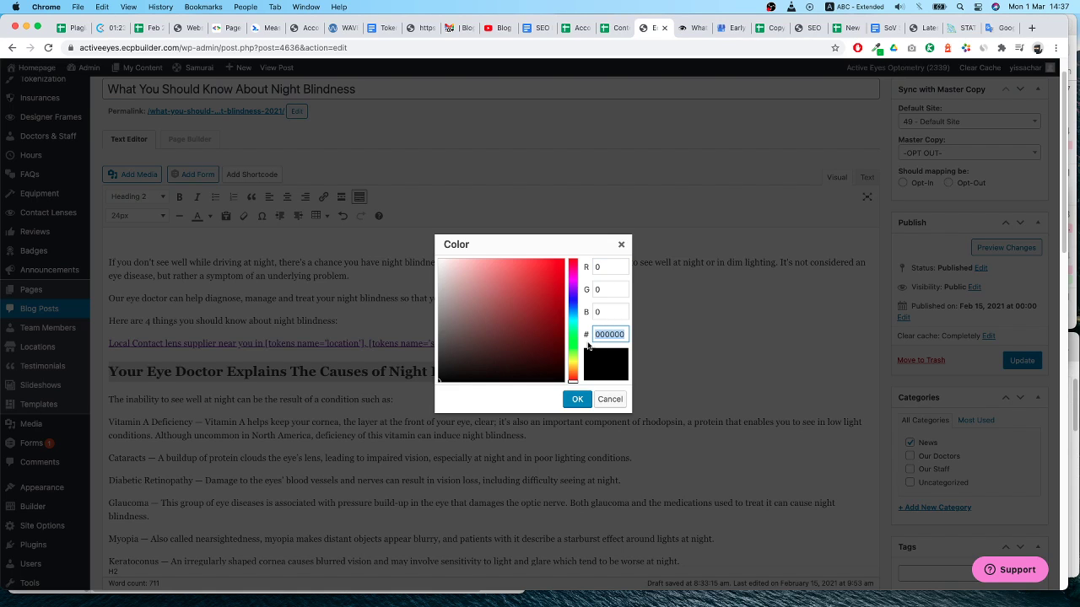
text(#3DB636)
key(Return)
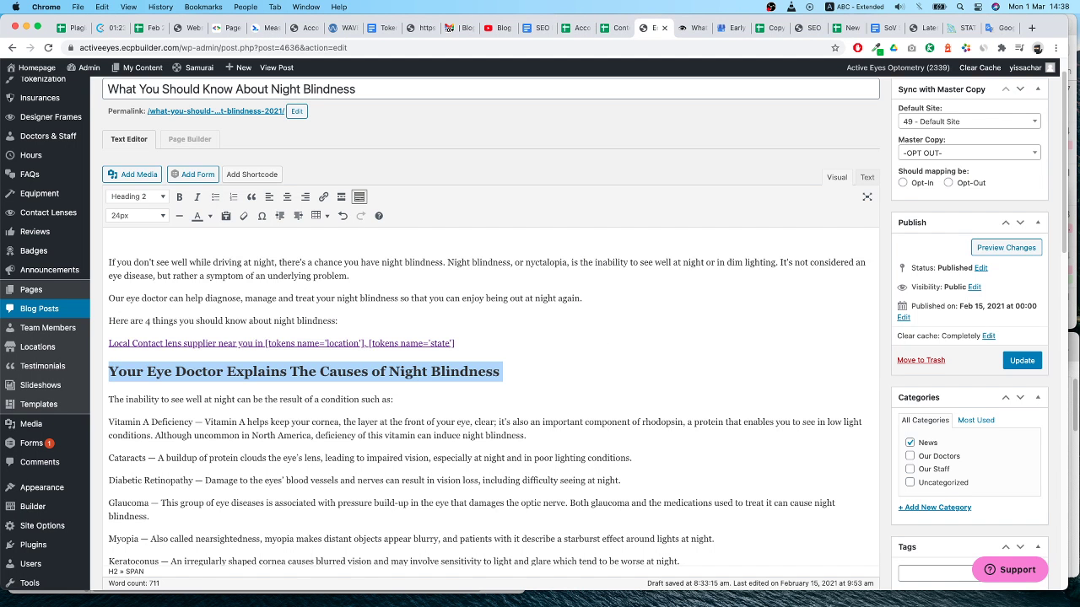
Apply the custom text color 3DB636 to the "Your Eye Doctor Explains The Causes of Night Blindness" heading, entering the code without the extra hash
click(341, 455)
triple_click(316, 371)
click(210, 217)
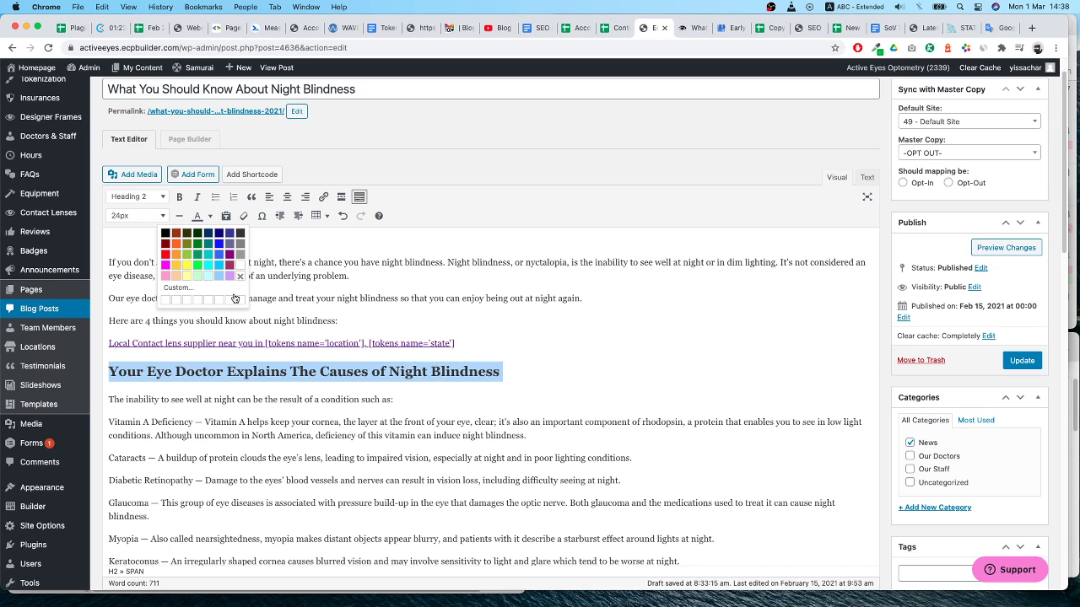
click(185, 289)
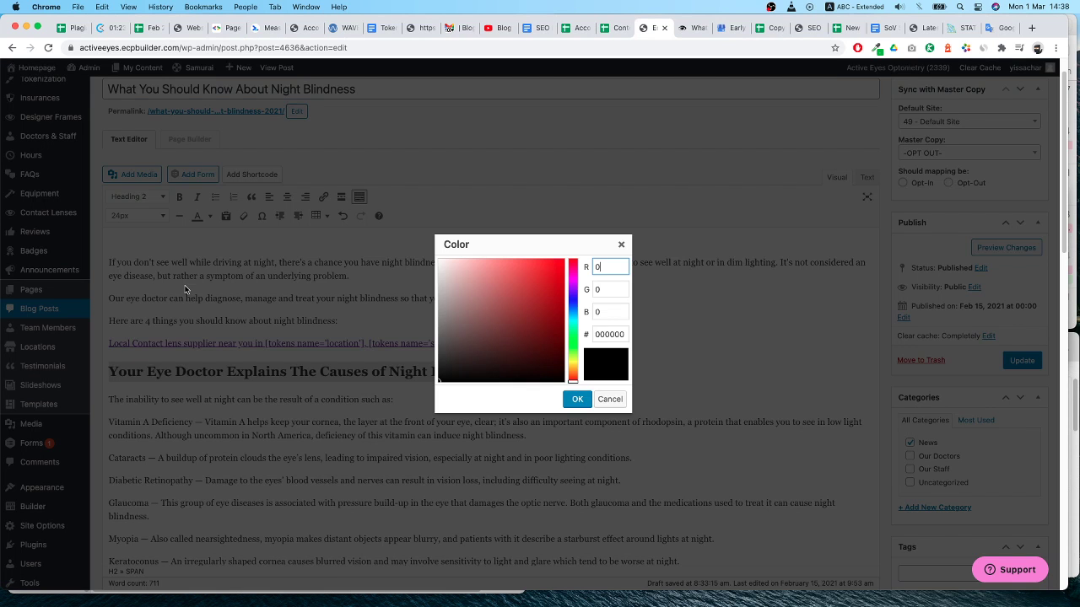
click(601, 334)
key(super+v)
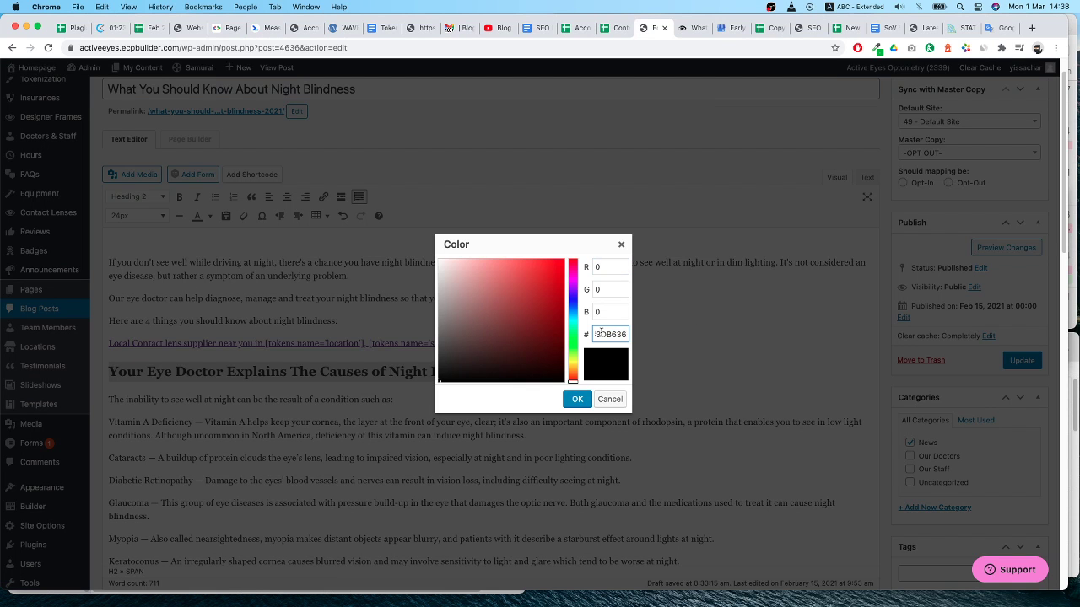
drag(601, 335, 587, 335)
click(598, 335)
key(BackSpace)
click(577, 399)
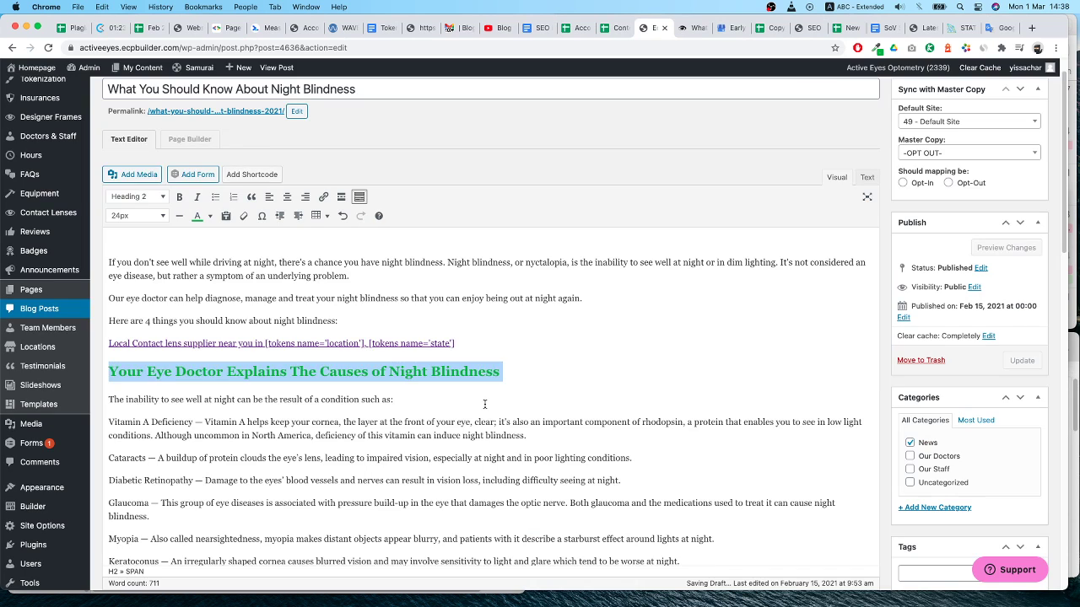
click(485, 405)
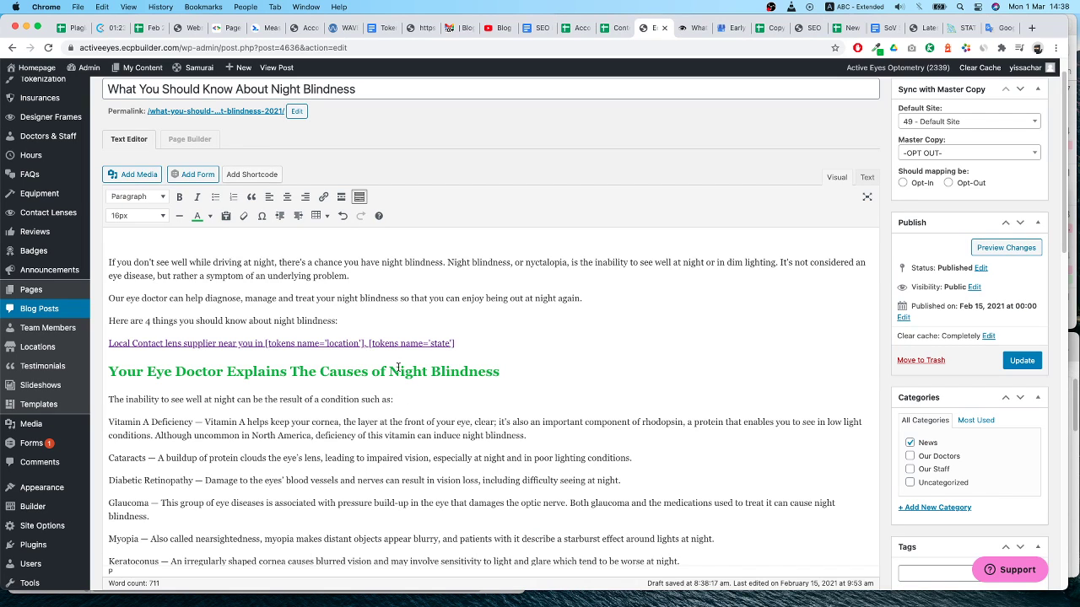
Check the custom green in the text color palette and compare the post's heading style with the published Whitby Vision Care article
click(210, 215)
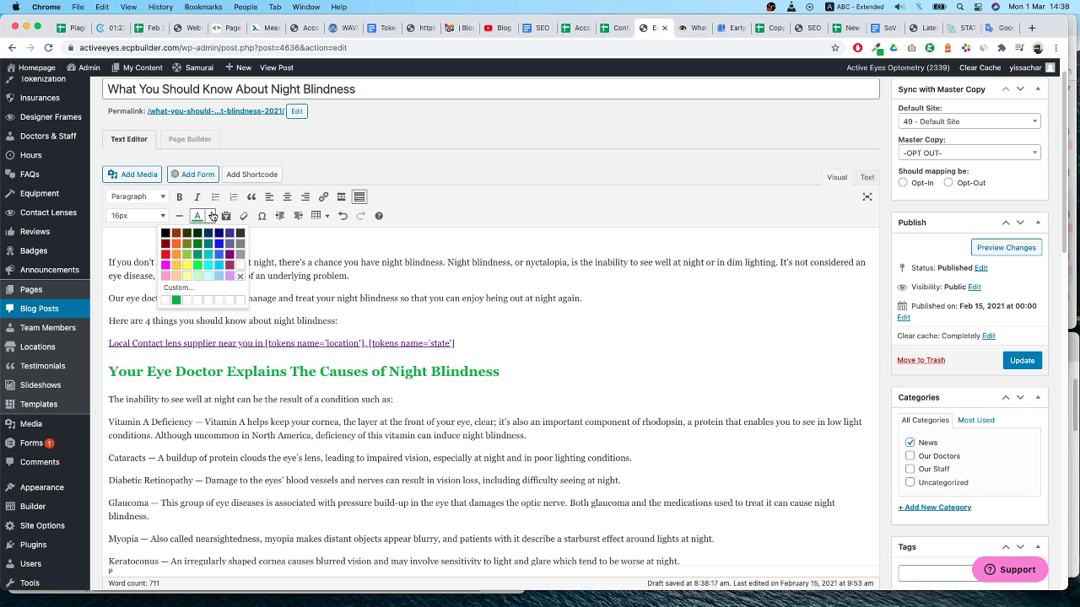
click(177, 301)
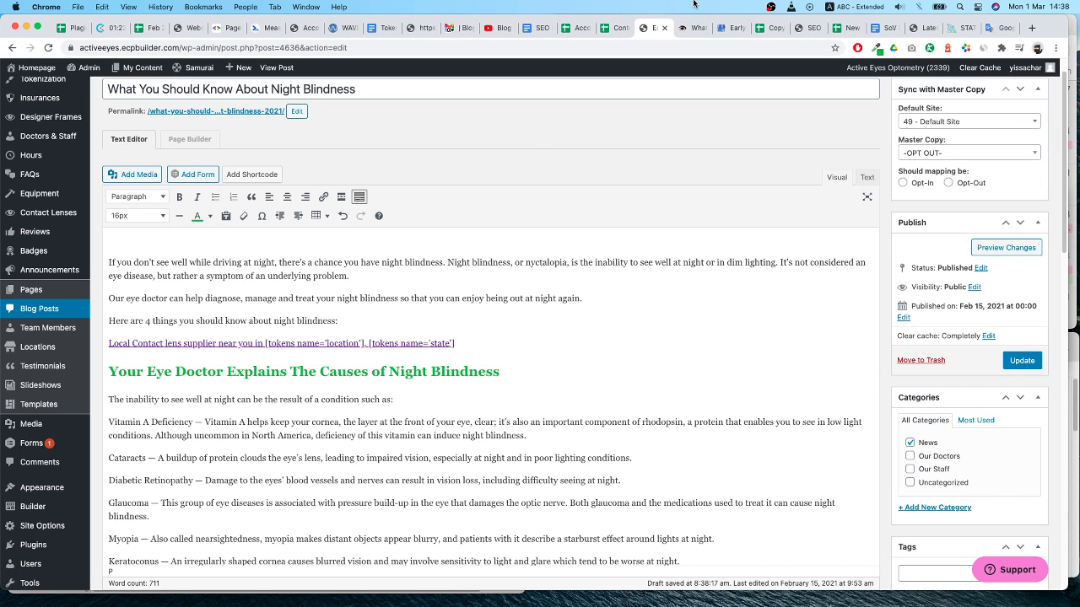
click(697, 28)
scroll(403, 412, down, 2)
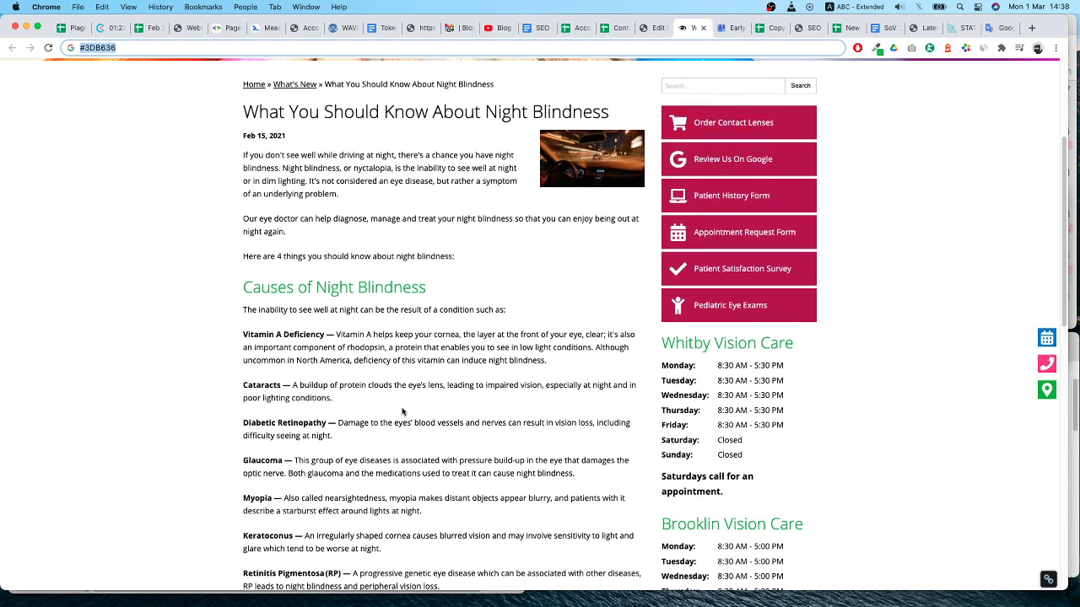
click(656, 28)
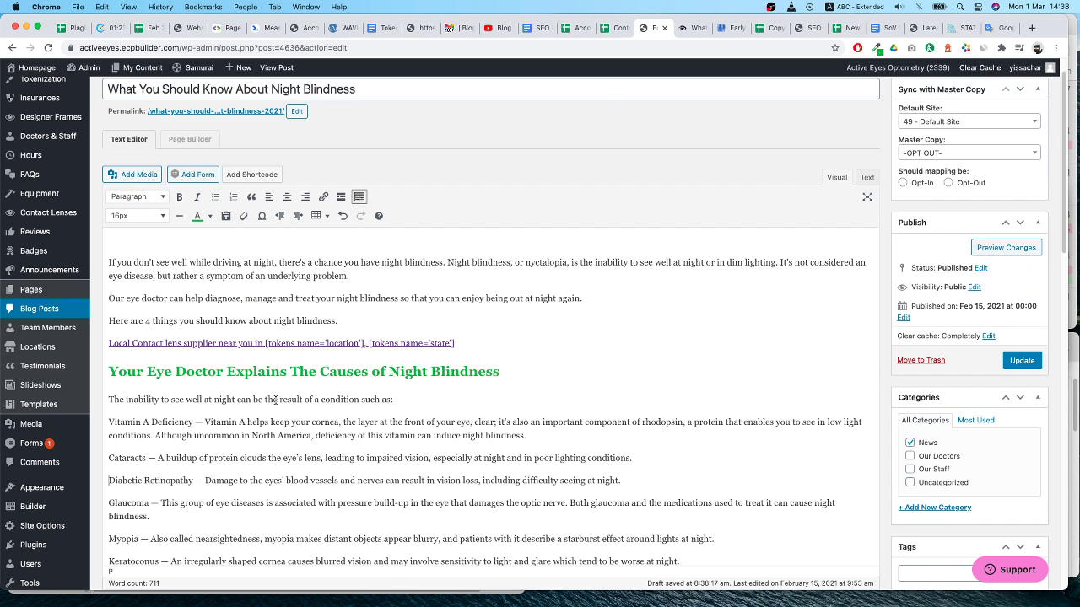
Try switching the bold formatting of the green heading and restore it
triple_click(291, 368)
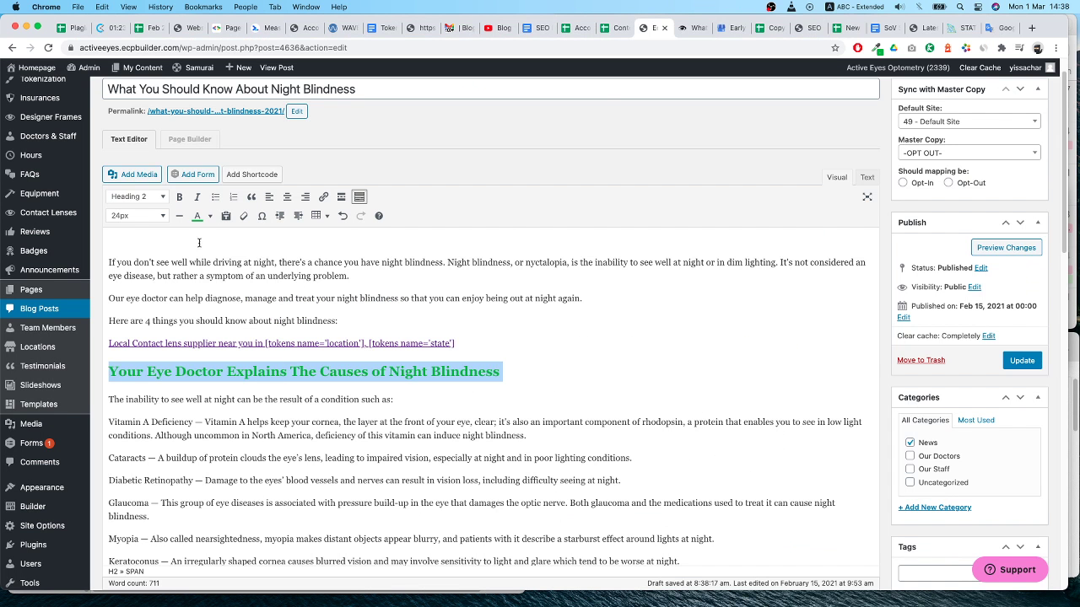
click(182, 195)
click(181, 196)
click(212, 486)
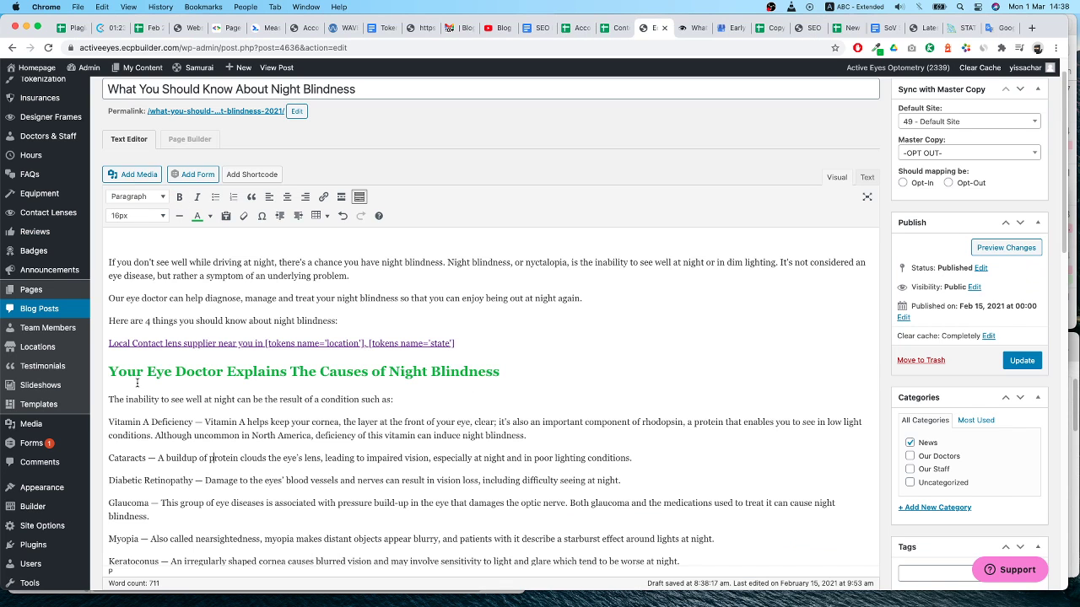
Check the post's HTML source, and bold the terms "Vitamin A Deficiency" and "Cataracts" in the list of night blindness causes
click(867, 180)
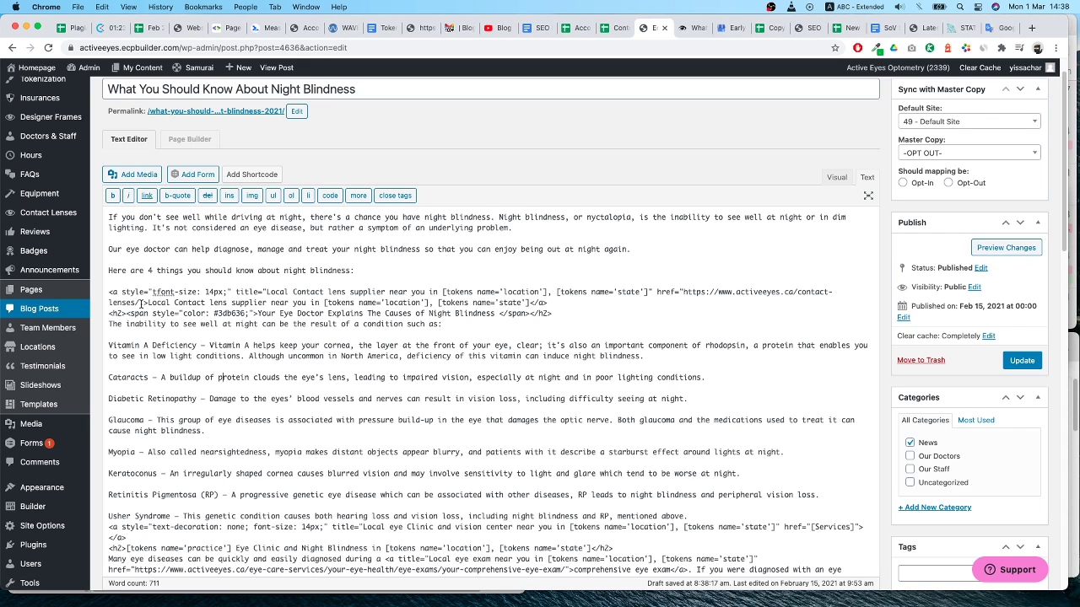
click(839, 179)
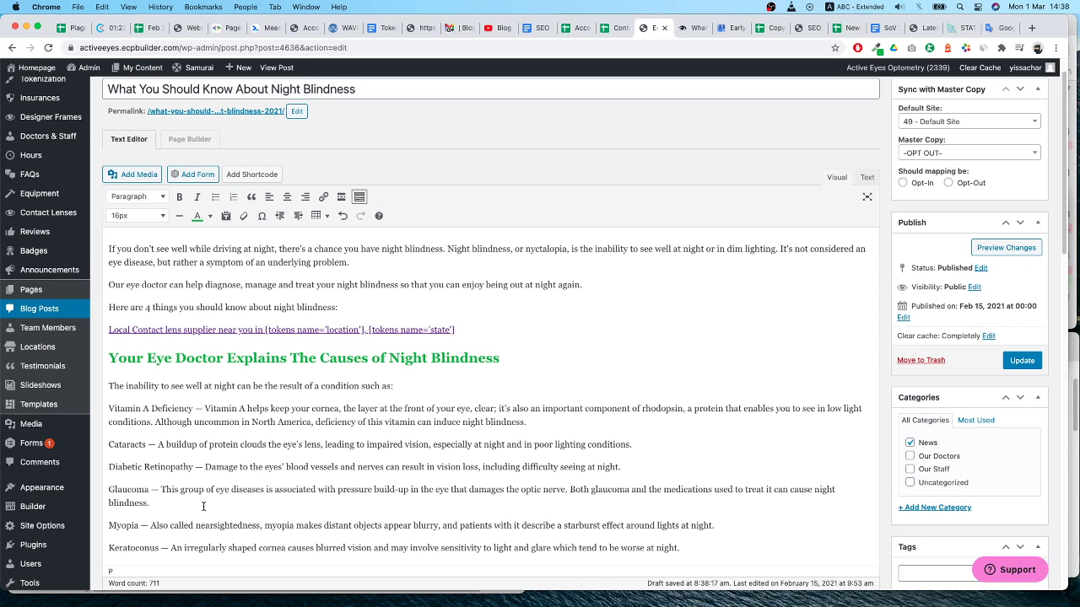
drag(193, 408, 109, 408)
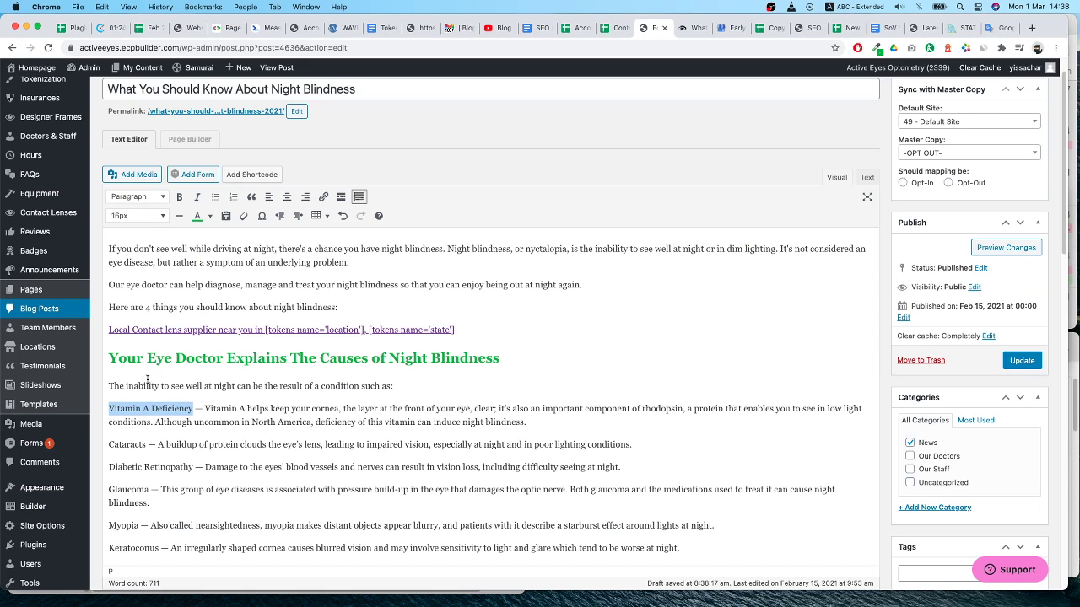
key(super+b)
drag(109, 445, 152, 445)
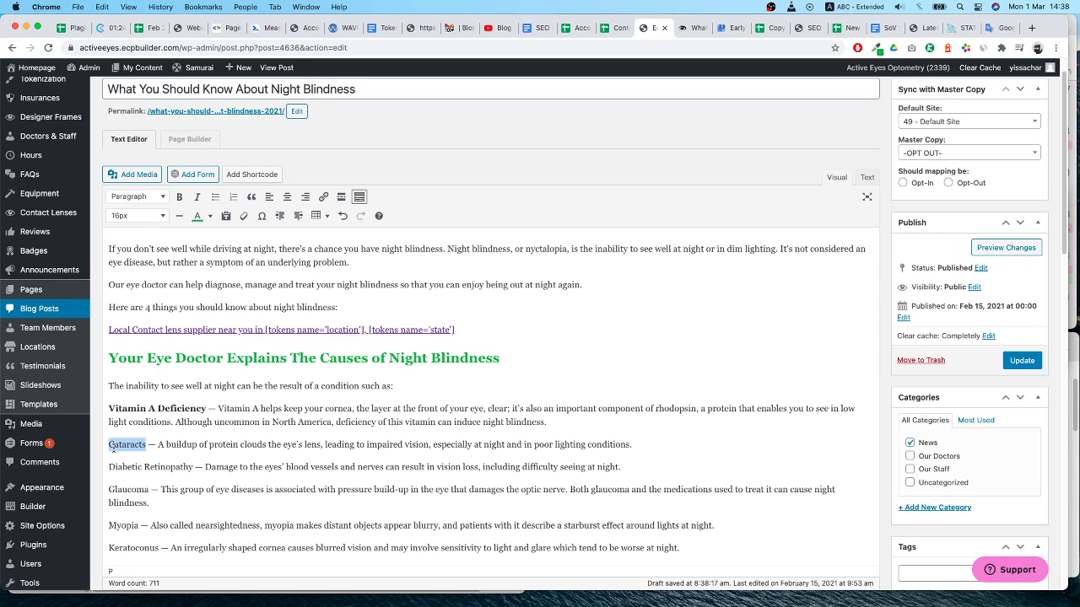
key(super+b)
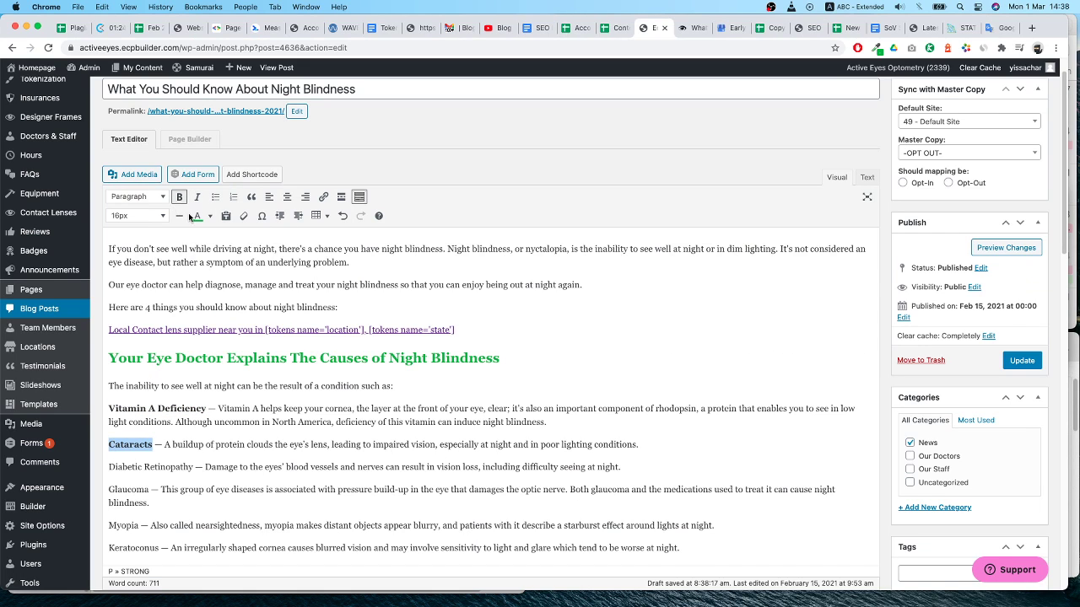
Bold the terms "Diabetic Retinopathy" and "Glaucoma" in the causes list, undoing the accidental replacement of the first term
drag(193, 468, 107, 463)
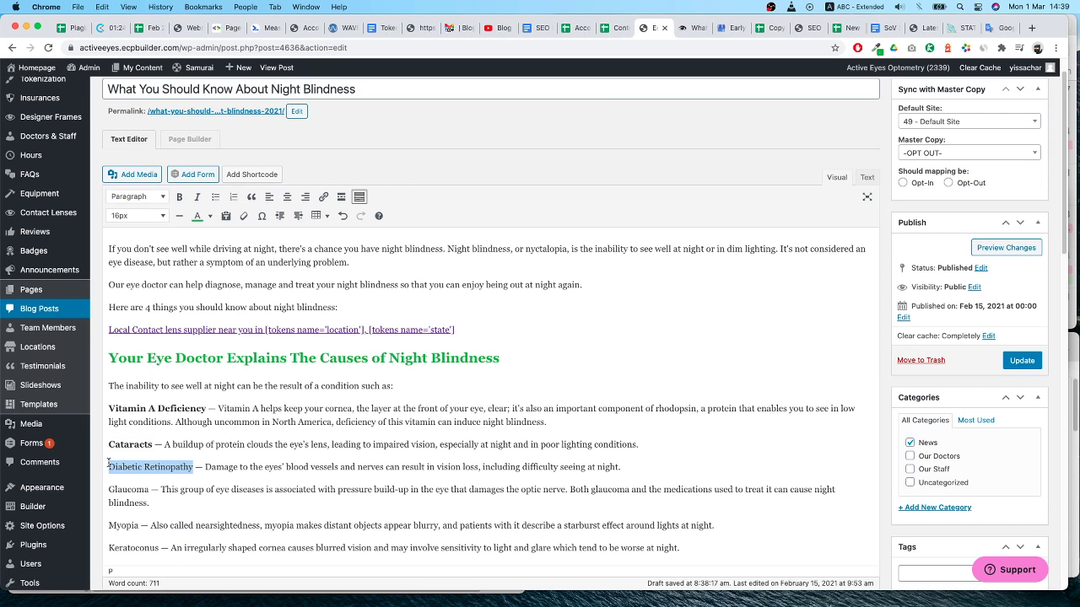
scroll(164, 479, down, 5)
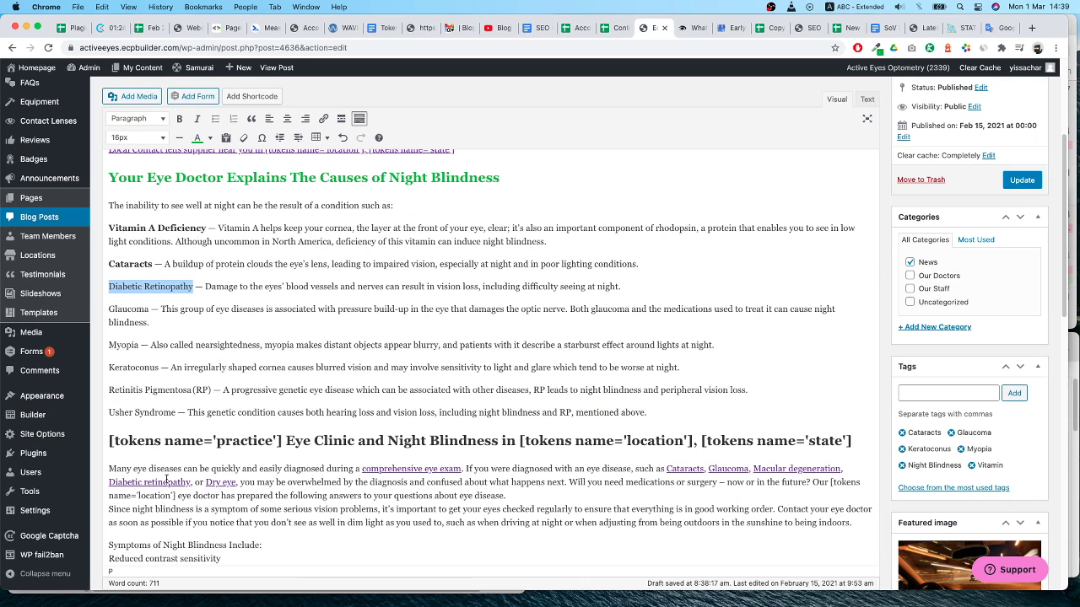
text(#3DB636)
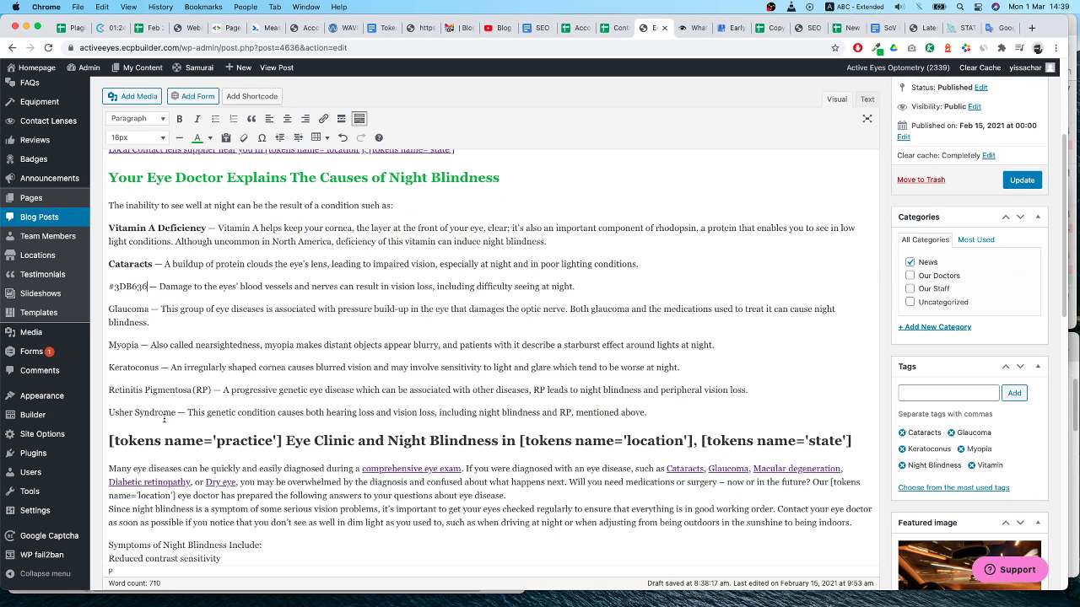
key(super+z)
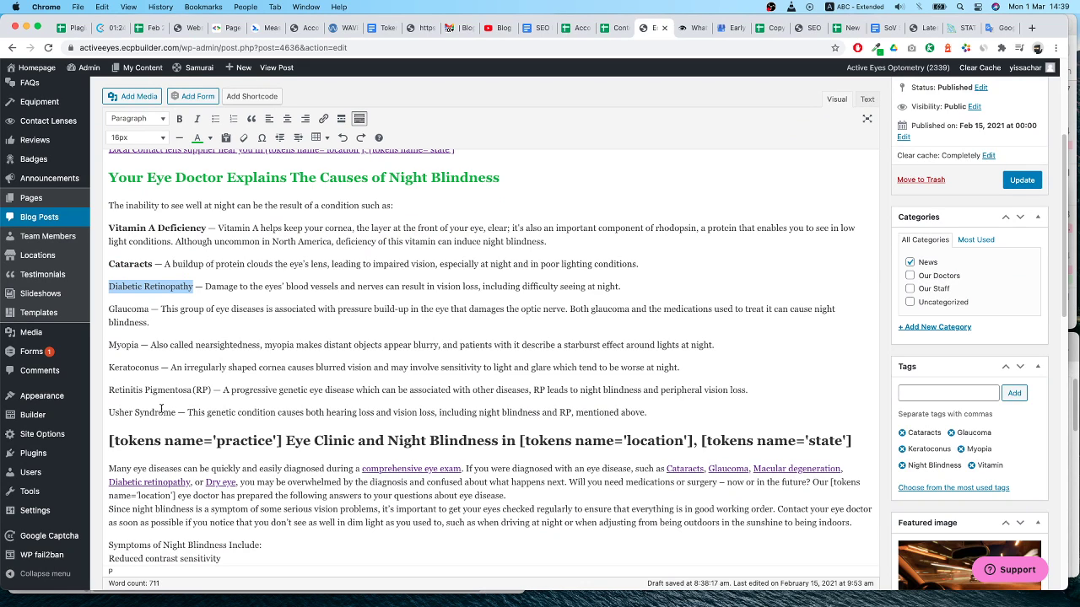
key(super+b)
double_click(129, 310)
key(super+b)
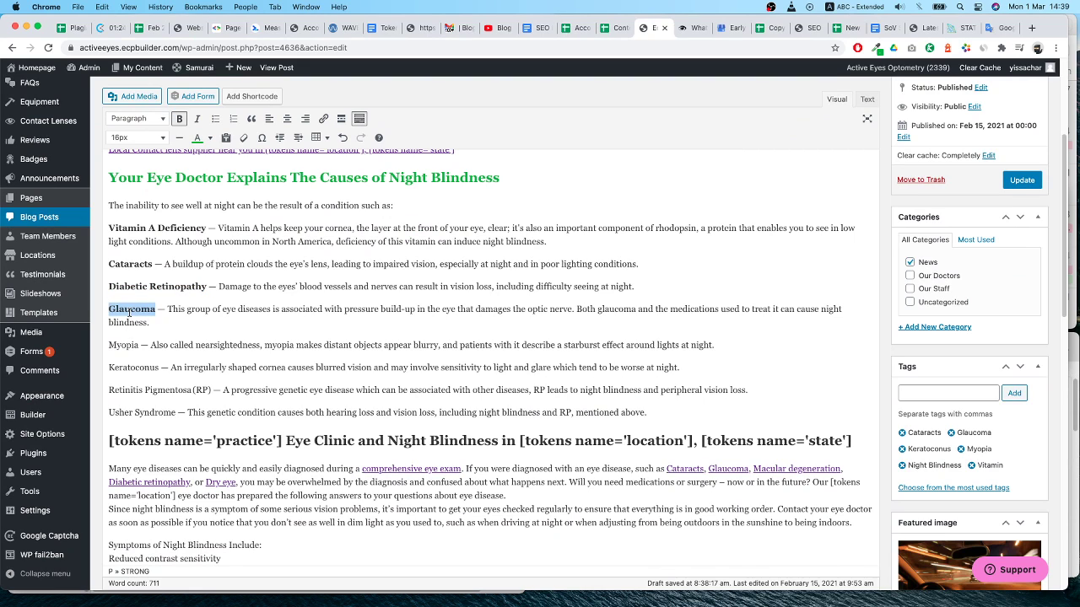
Bold the terms "Myopia" and "Keratoconus" at the start of their cause descriptions
double_click(123, 345)
key(super+b)
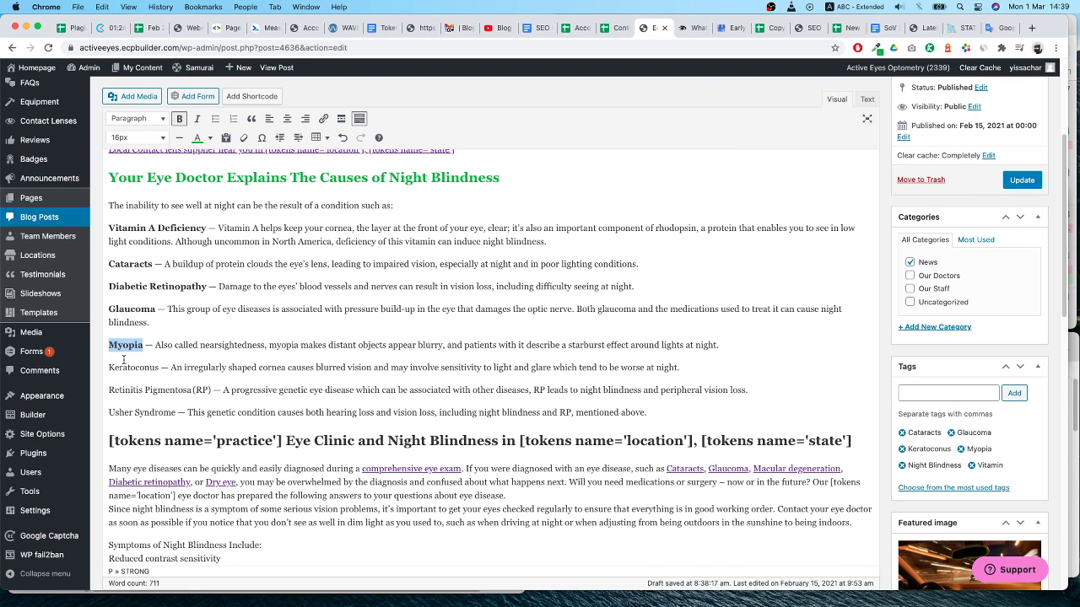
click(126, 371)
double_click(126, 371)
key(super+b)
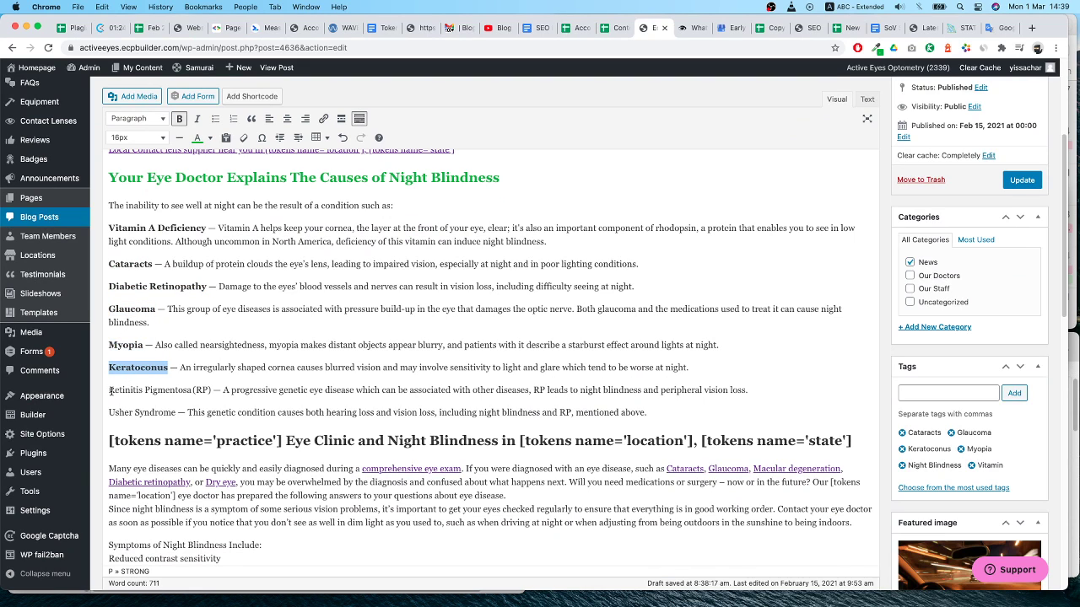
Bold the terms "Retinitis Pigmentosa (RP)" and "Usher Syndrome" at the start of their cause descriptions
click(131, 393)
drag(131, 393, 212, 391)
key(super+b)
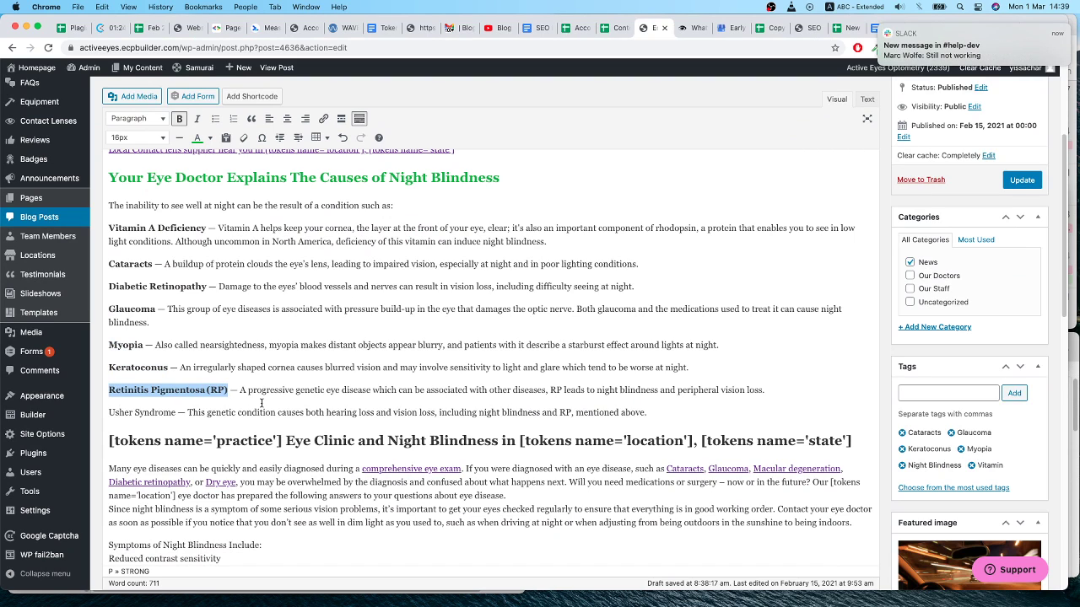
click(108, 412)
drag(108, 413, 175, 413)
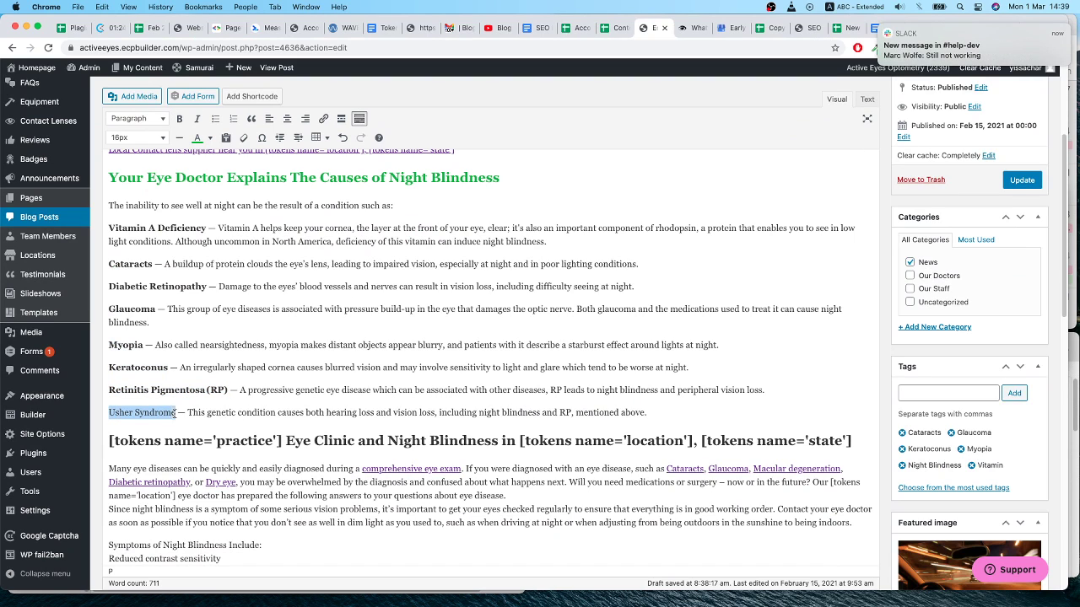
key(super+b)
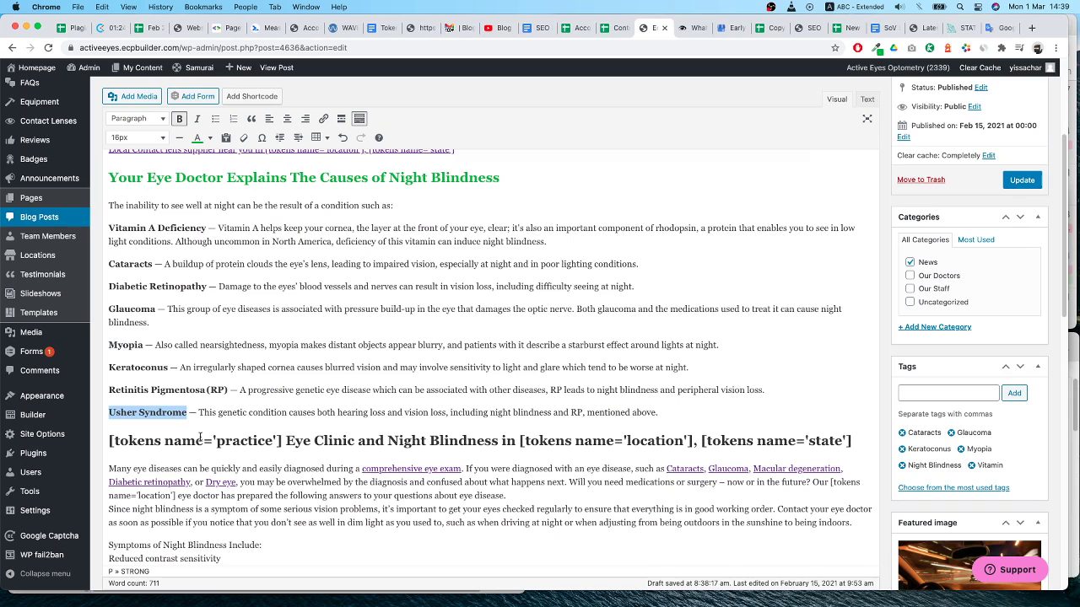
Copy the "Symptoms of Nyctalopia" heading from the published Whitby Vision Care article
click(693, 31)
scroll(422, 462, down, 1)
scroll(421, 461, down, 2)
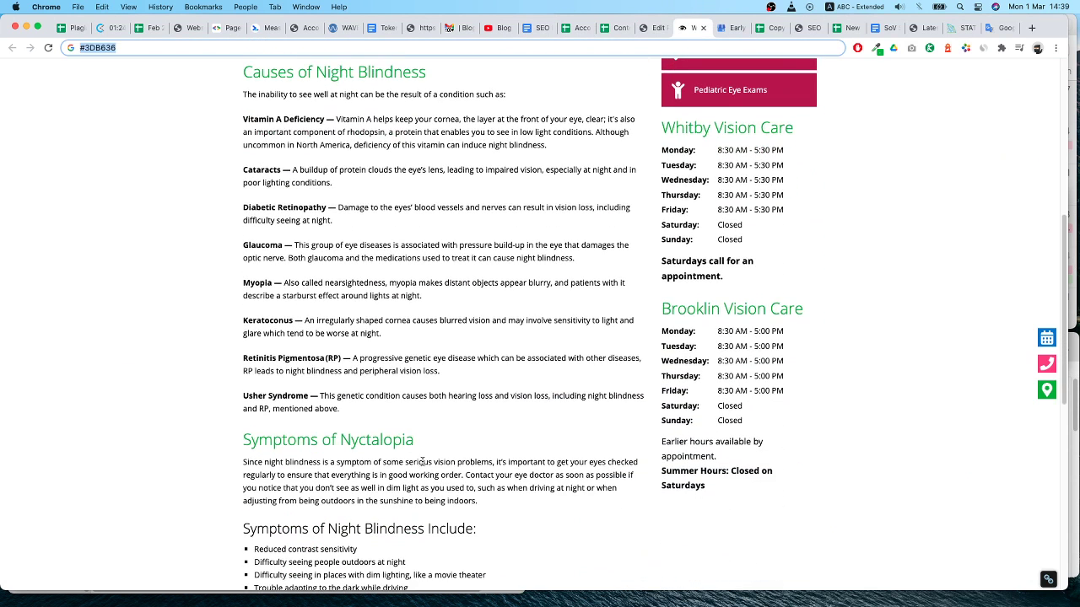
scroll(327, 438, down, 2)
scroll(327, 438, down, 1)
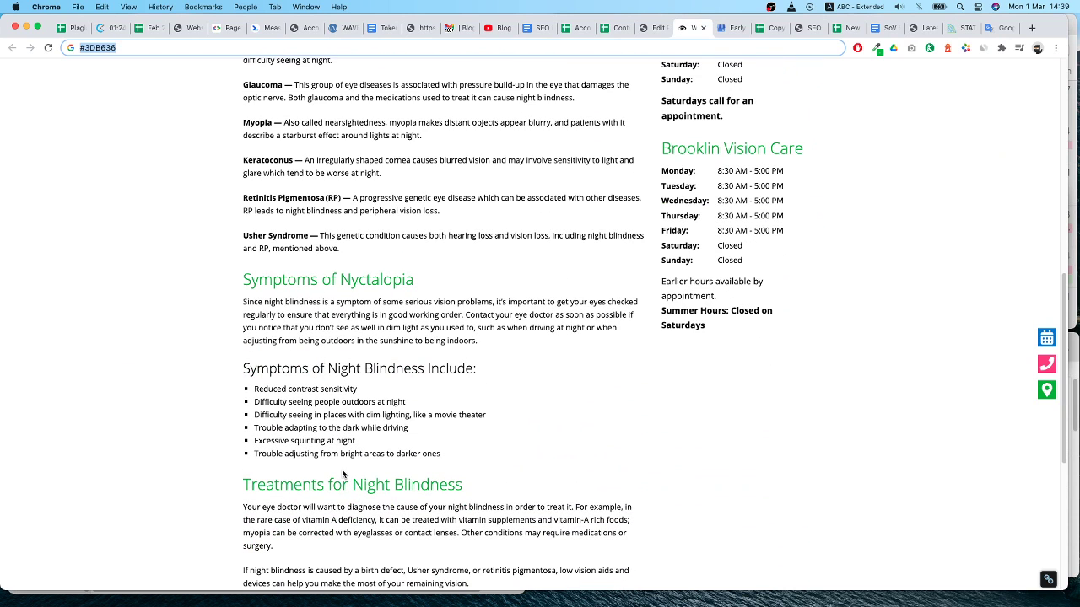
triple_click(322, 283)
key(super+c)
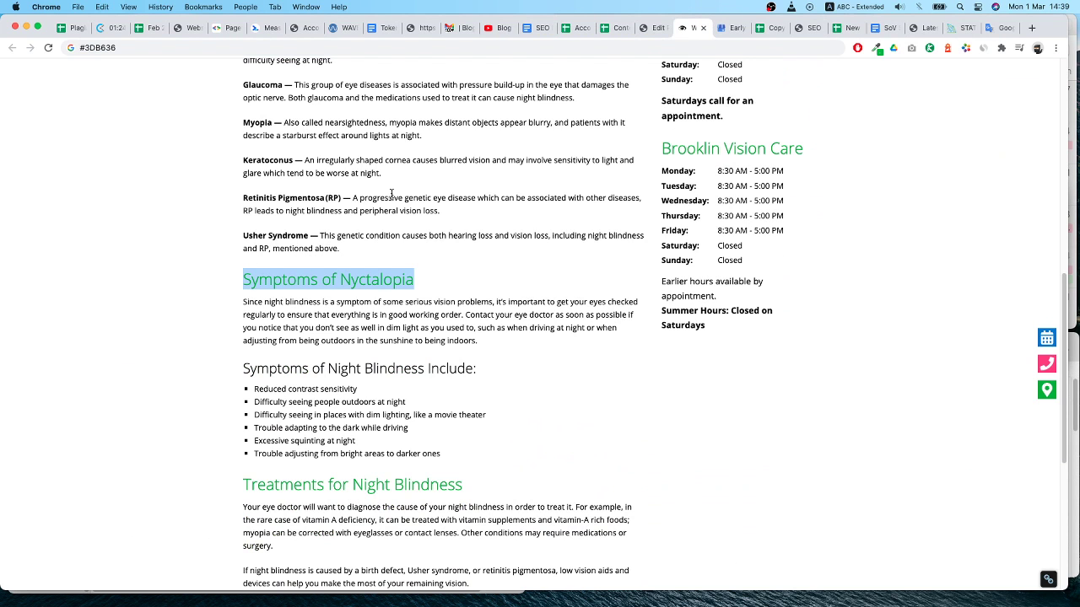
Back in the post editor, replace "Eye Clinic and Night Blindness" in the token heading with the copied "Symptoms of Nyctalopia" text
click(641, 28)
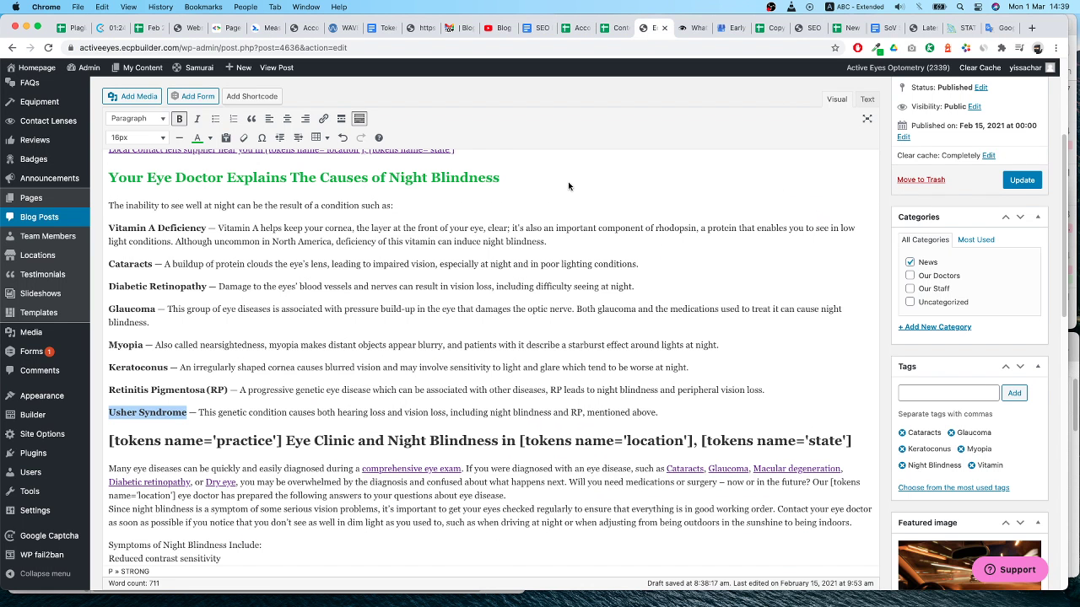
scroll(308, 469, down, 3)
scroll(308, 469, down, 3)
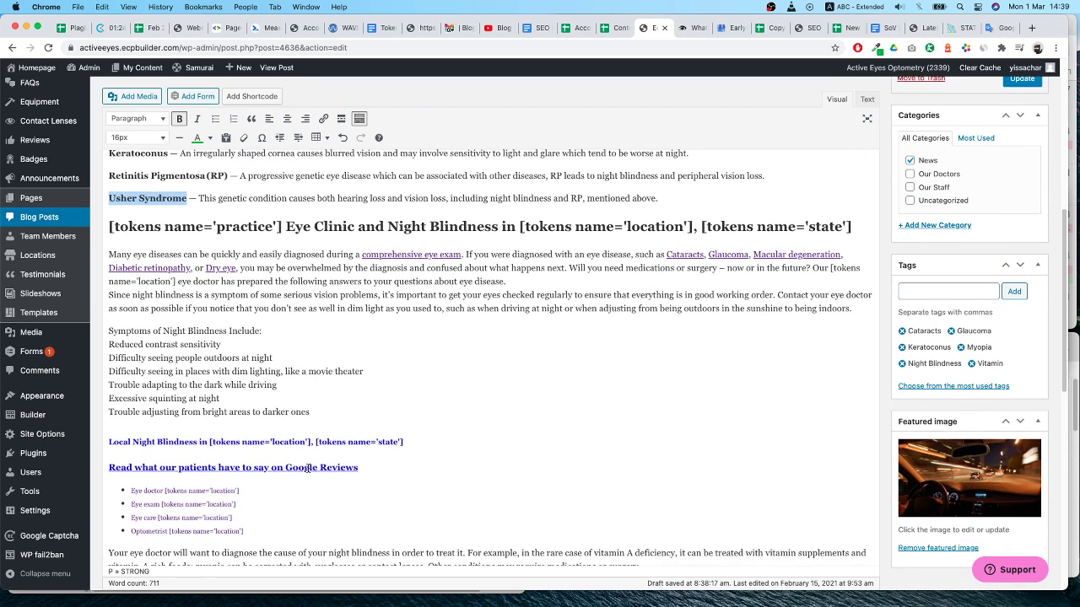
click(496, 237)
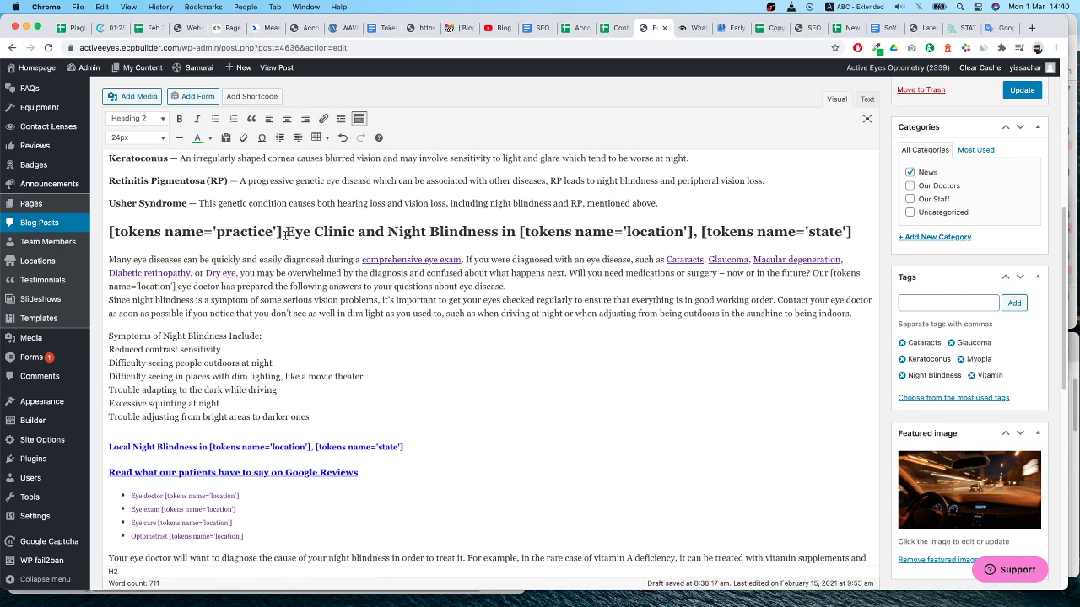
drag(285, 231, 498, 235)
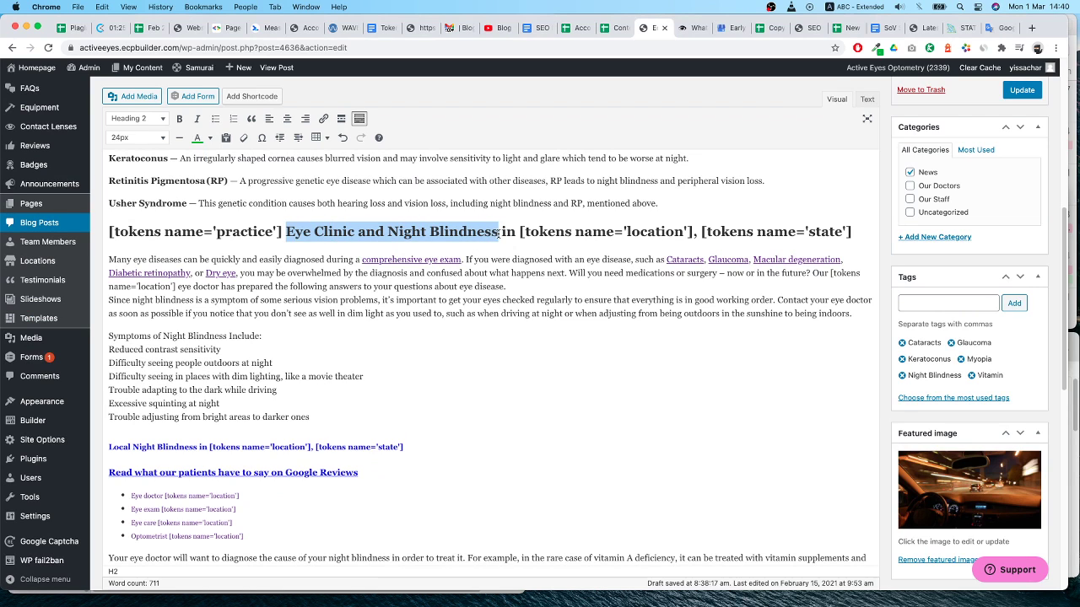
key(super+v)
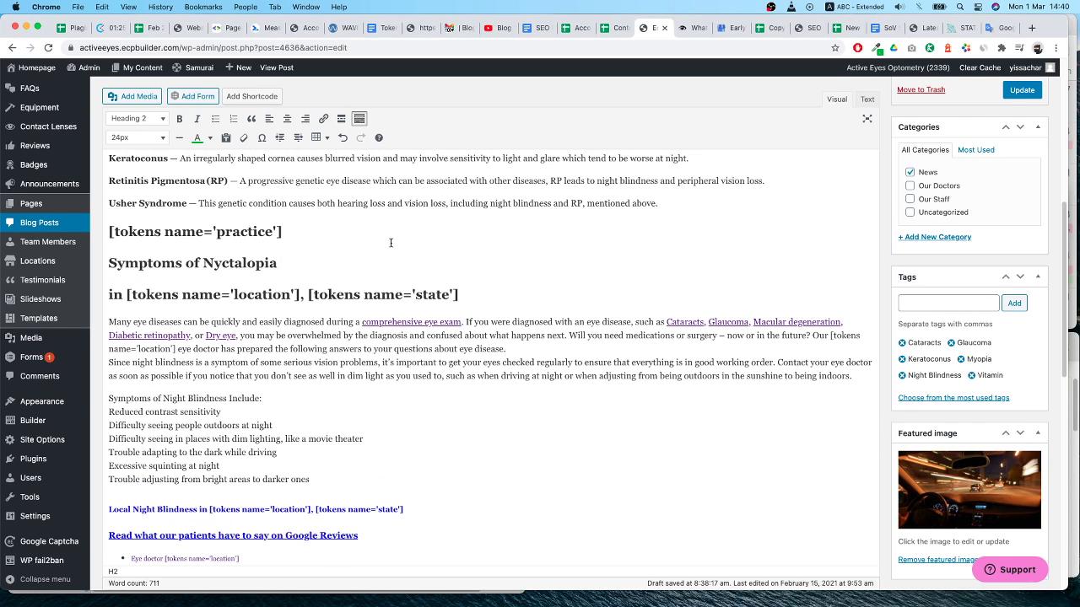
Join the split heading into one line: "[tokens name='practice'] Symptoms of Nyctalopia in [tokens name='location'], [tokens name='state']"
click(353, 230)
key(Delete)
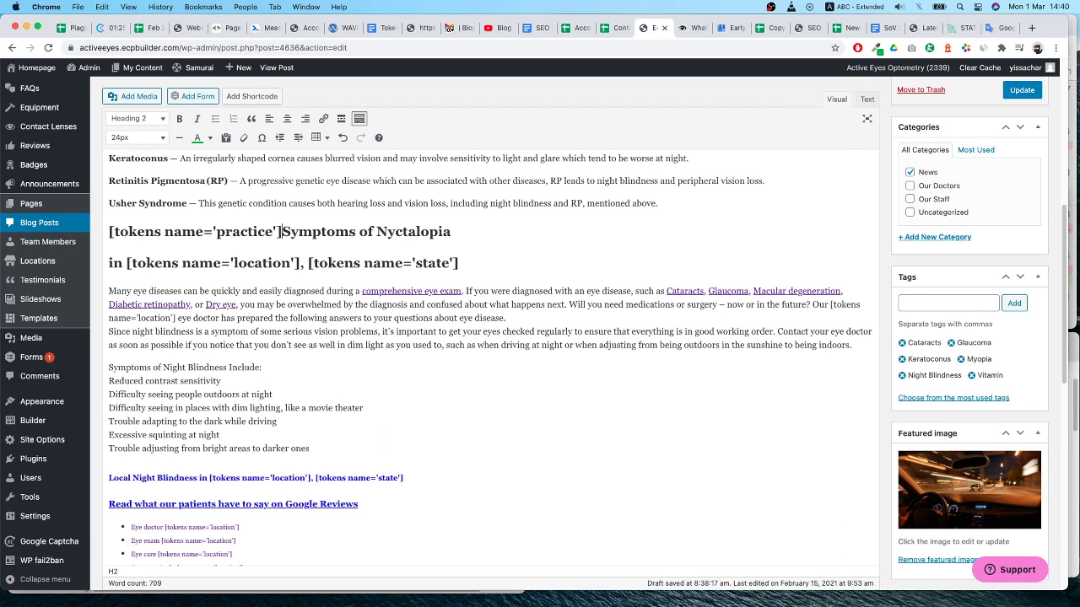
click(520, 234)
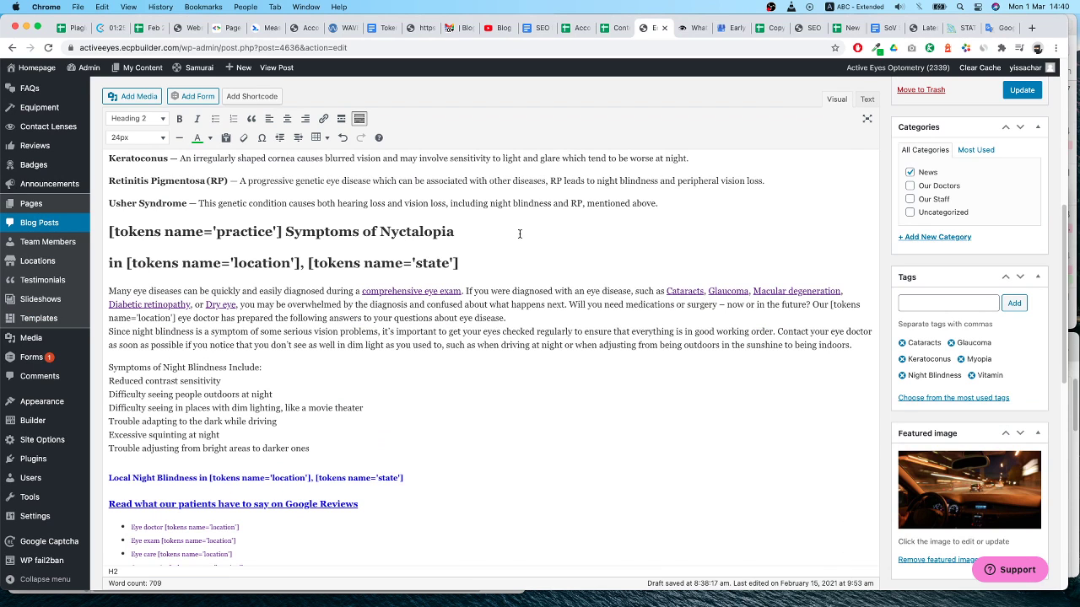
key(Delete)
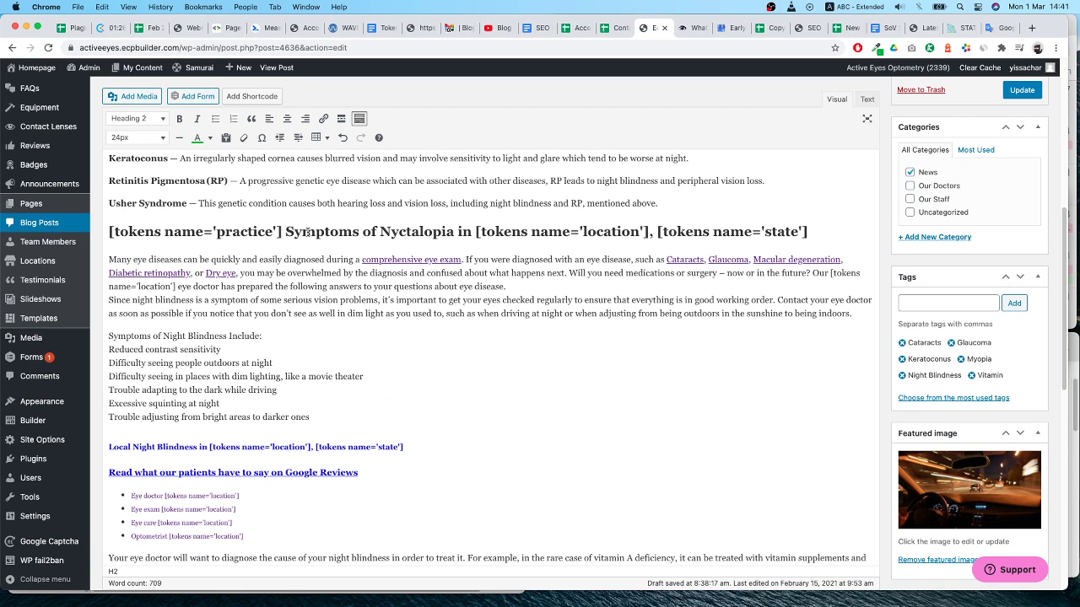
Insert "Explains The" before "Symptoms of Nyctalopia" in the heading and remove the trailing "in" with the location and state tokens
text(Explains)
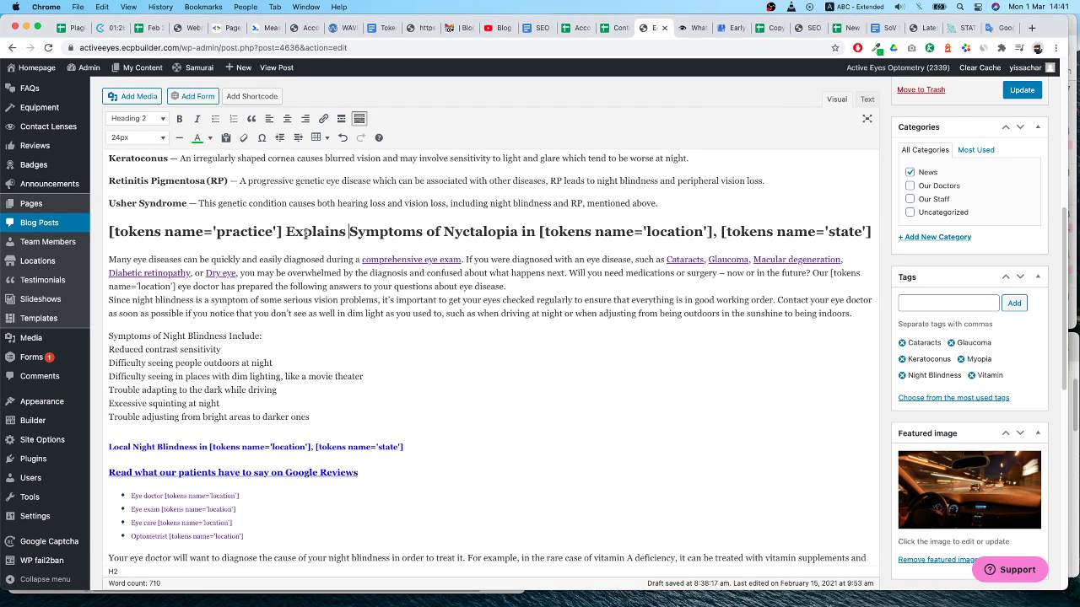
text(The)
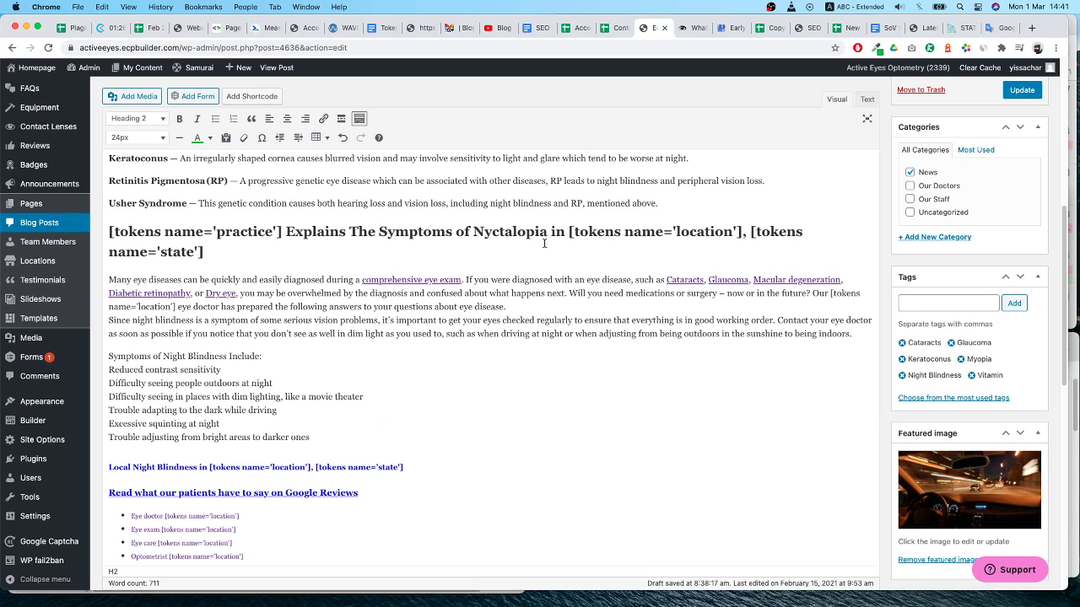
drag(553, 232, 746, 250)
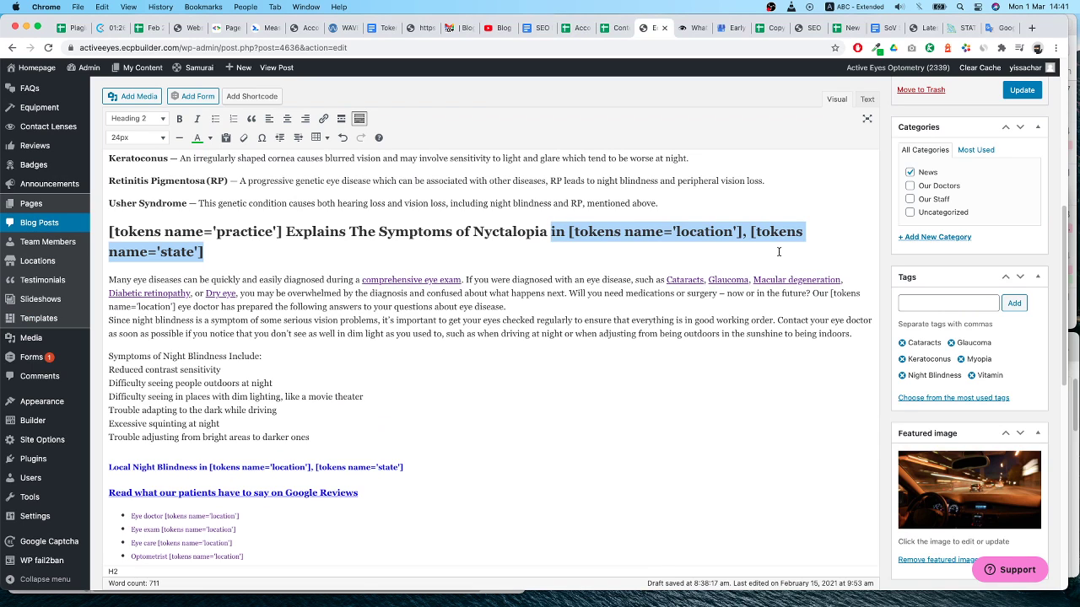
key(BackSpace)
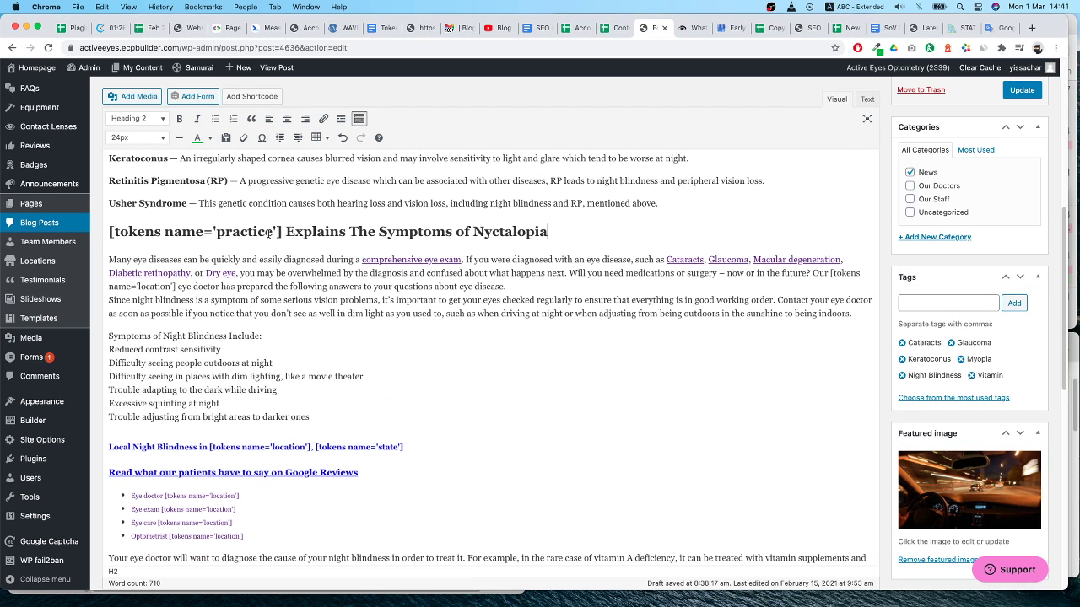
Remove "[tokens name='practice'] Explains The" from the start of the "Symptoms of Nyctalopia" heading
scroll(281, 277, down, 10)
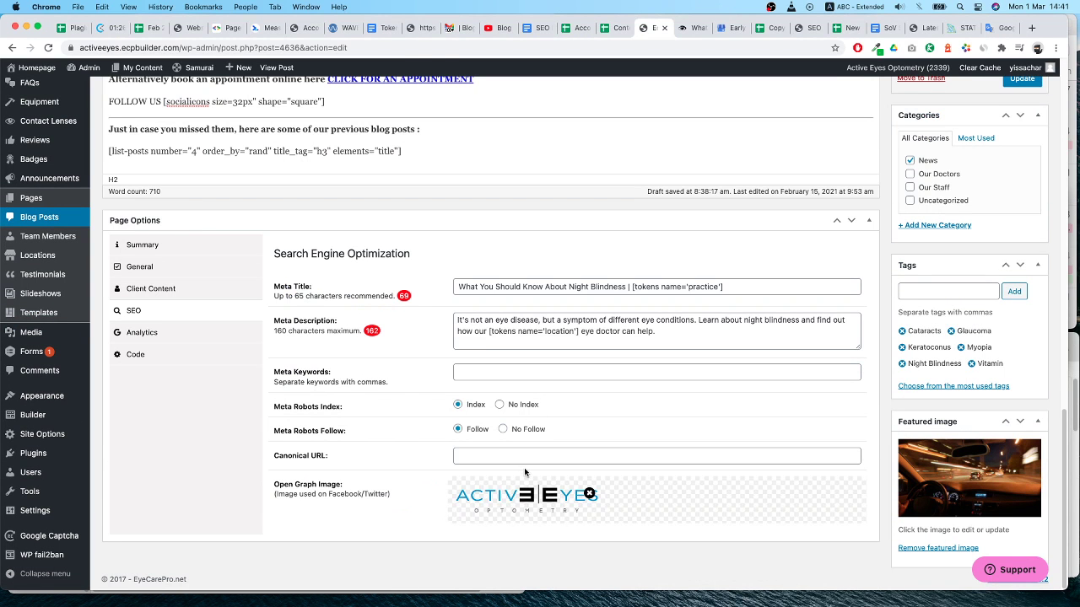
scroll(366, 378, up, 10)
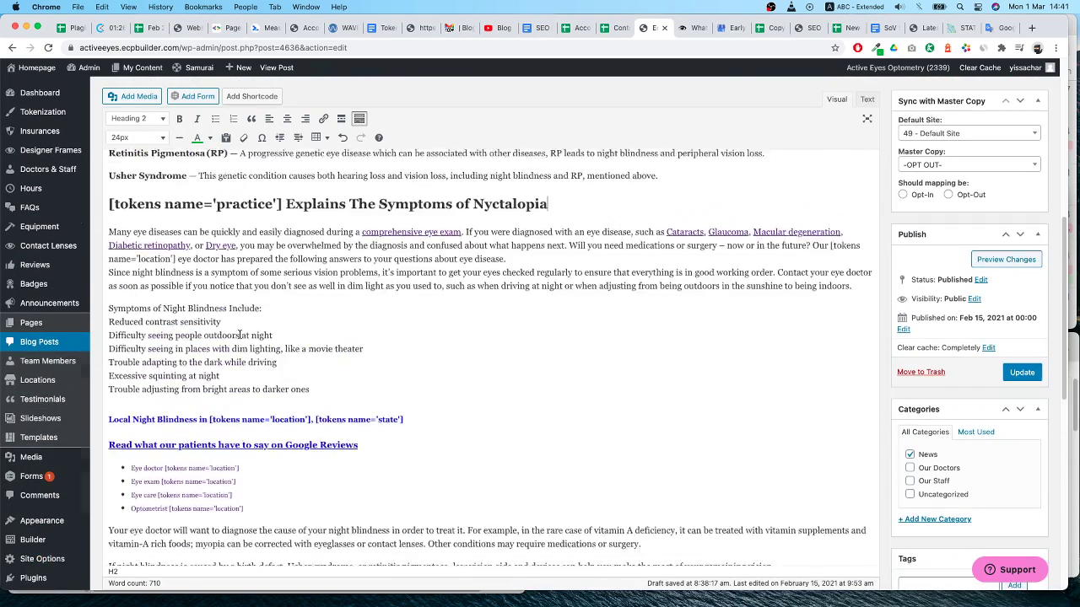
scroll(240, 335, up, 2)
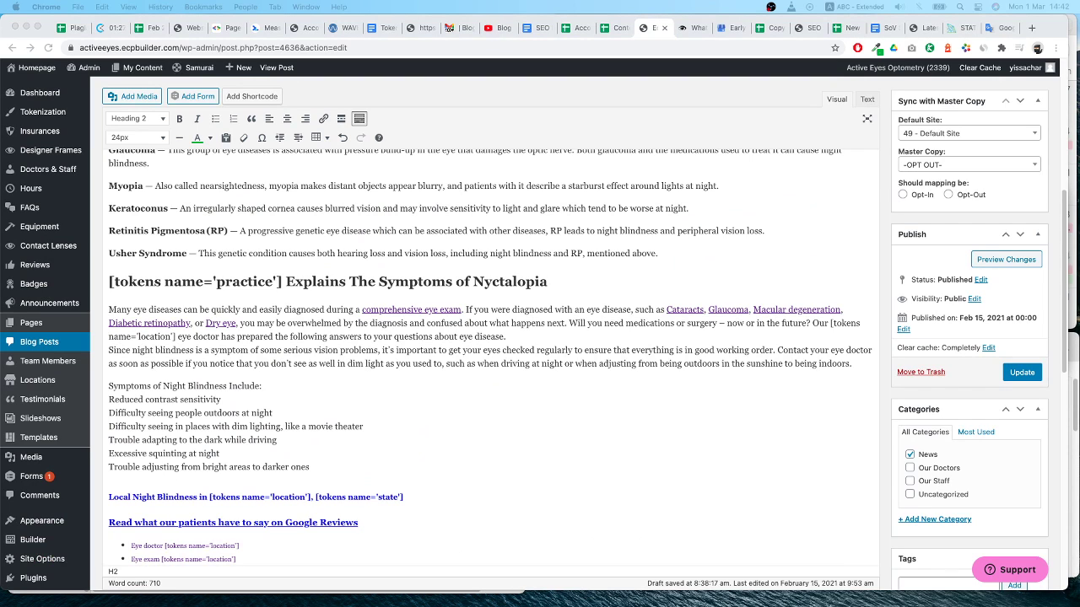
click(347, 285)
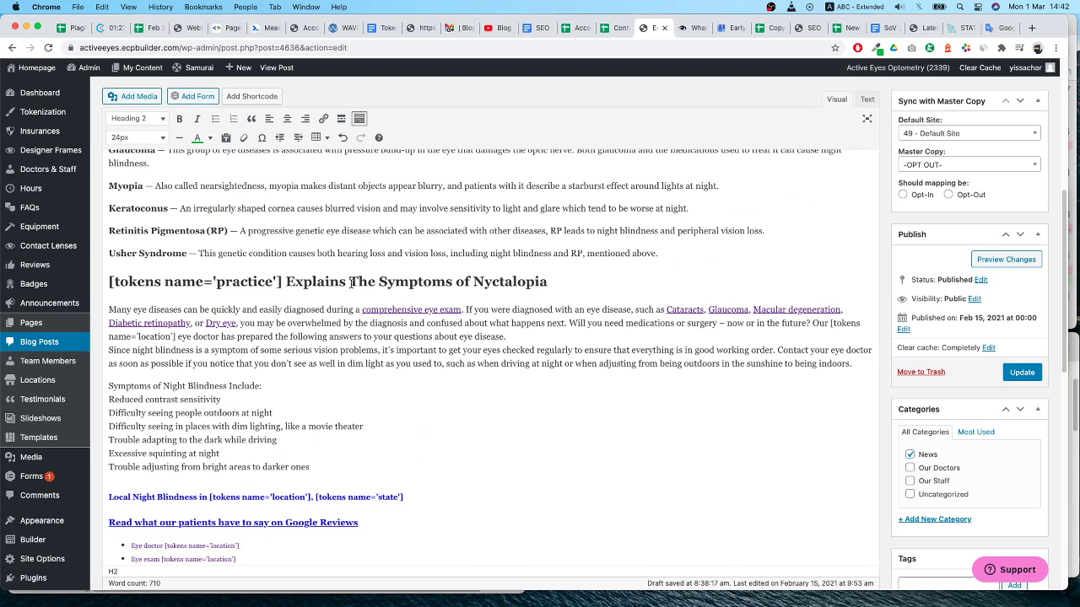
drag(378, 283, 110, 286)
key(BackSpace)
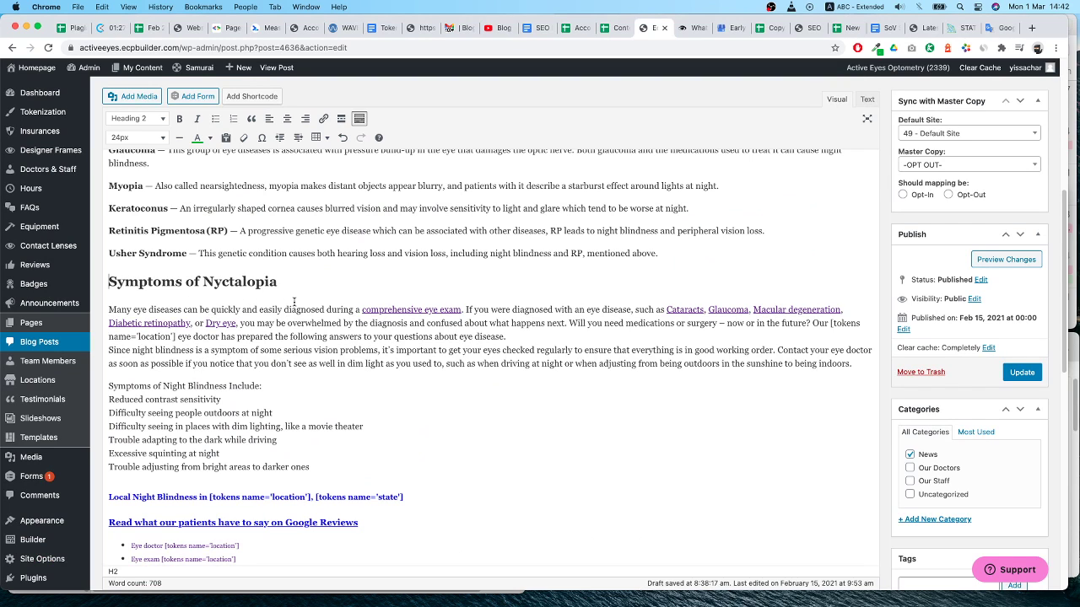
Colour the "Symptoms of Nyctalopia" heading green to match the post's "Causes of Night Blindness" heading
click(323, 281)
triple_click(219, 282)
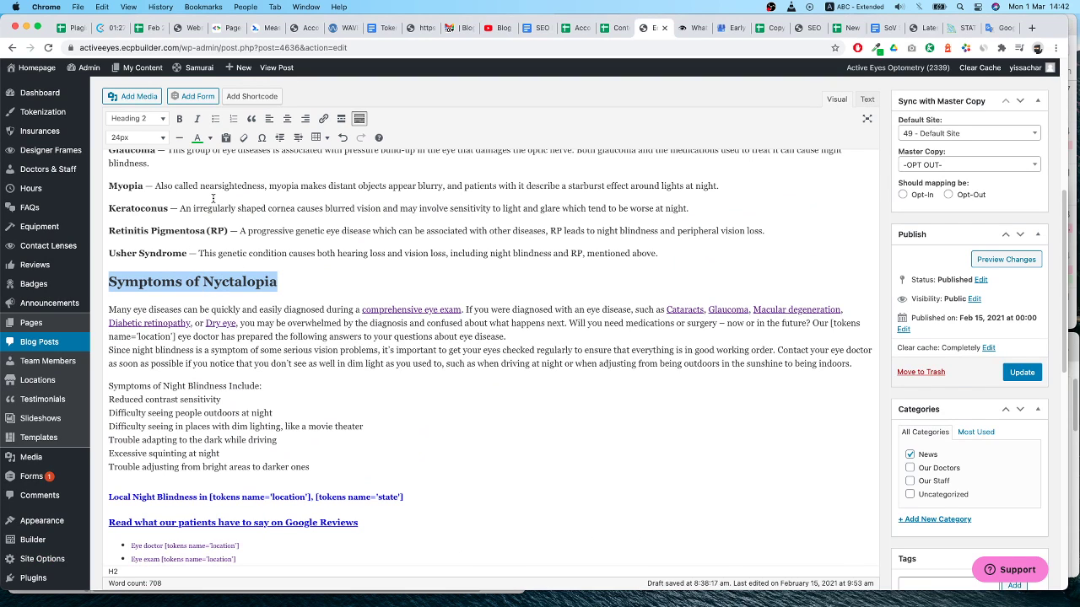
click(199, 140)
click(137, 319)
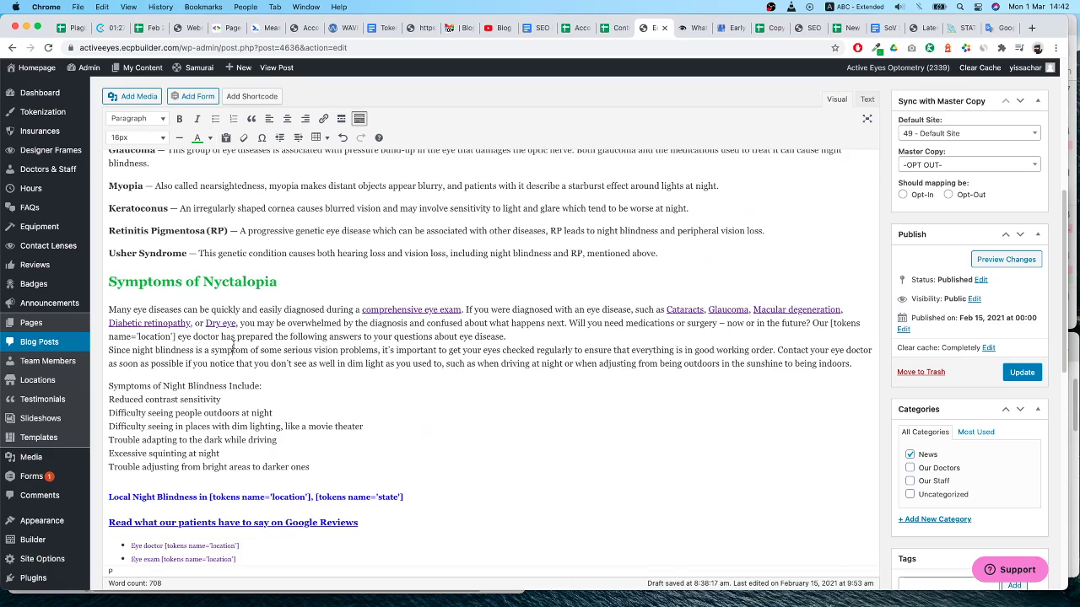
scroll(229, 273, up, 7)
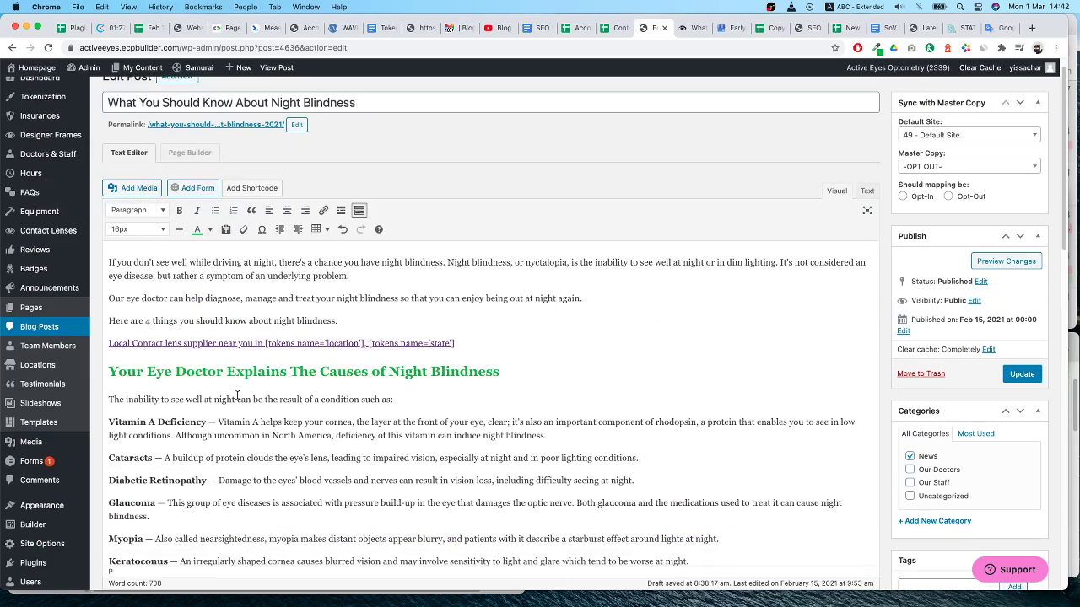
scroll(348, 390, down, 8)
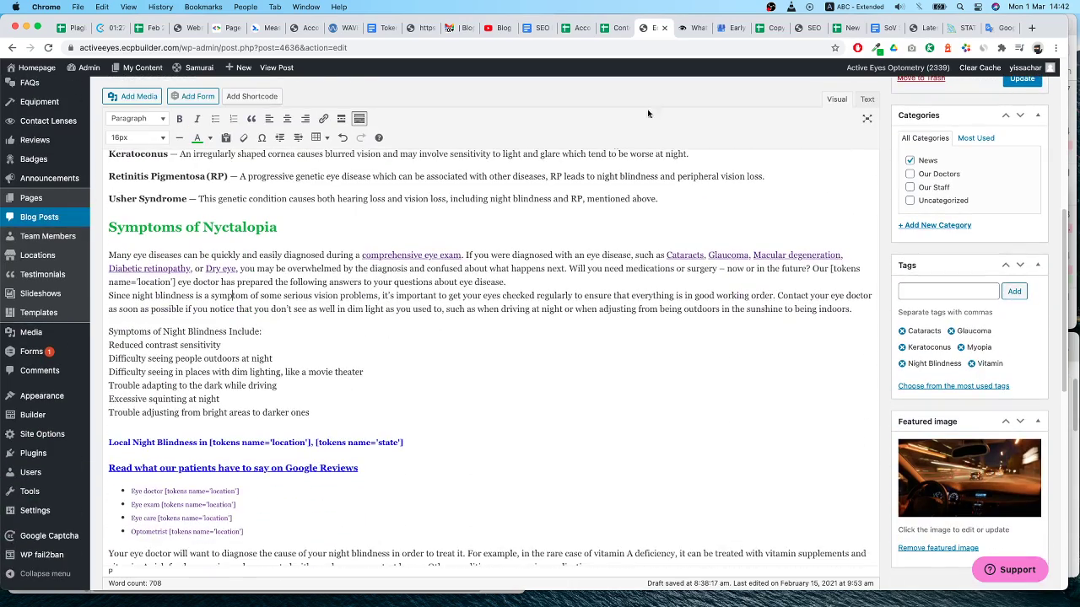
Compare with the reference page and try to format the "Symptoms of Night Blindness Include:" line as Heading 3
click(693, 29)
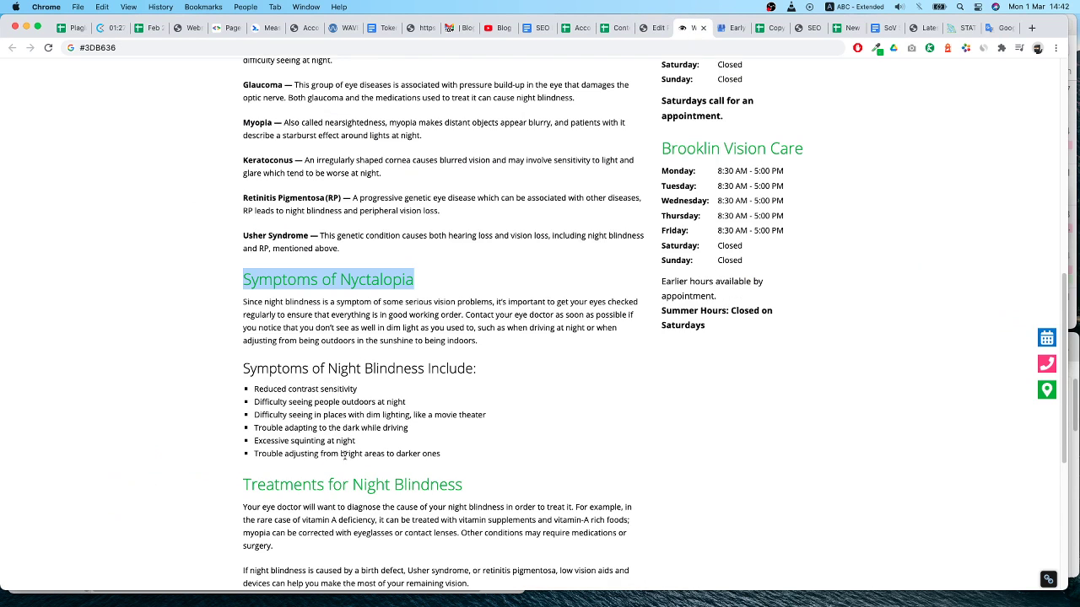
scroll(345, 454, down, 2)
scroll(345, 453, up, 2)
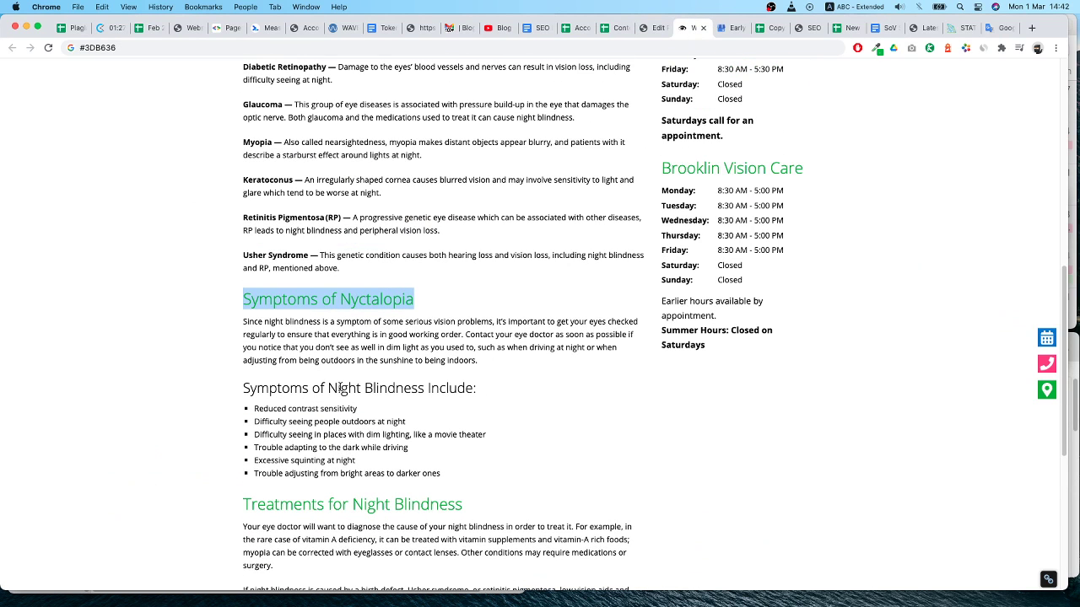
click(641, 29)
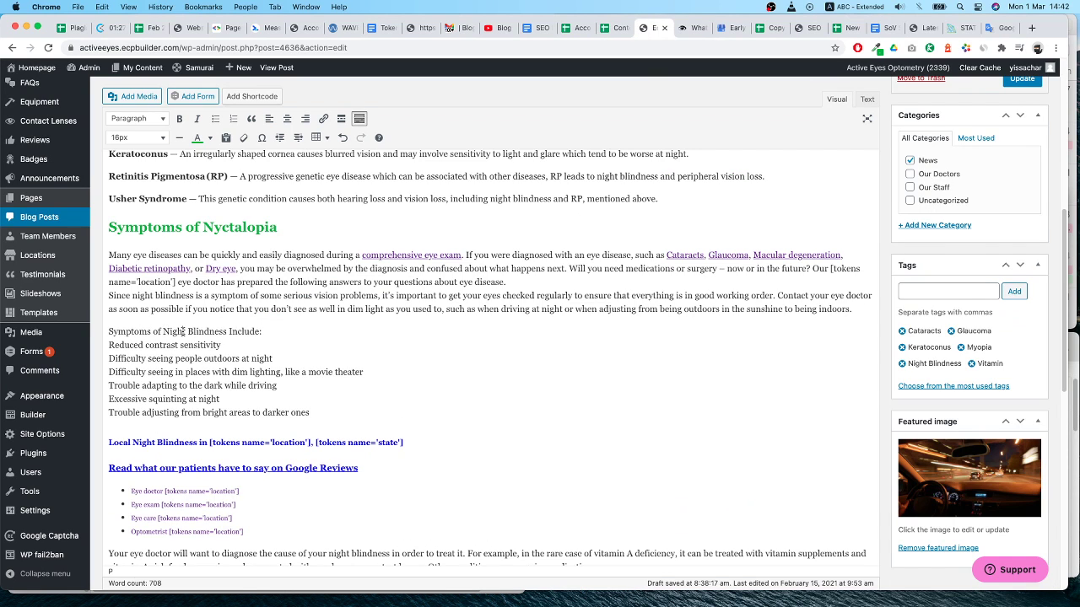
triple_click(182, 332)
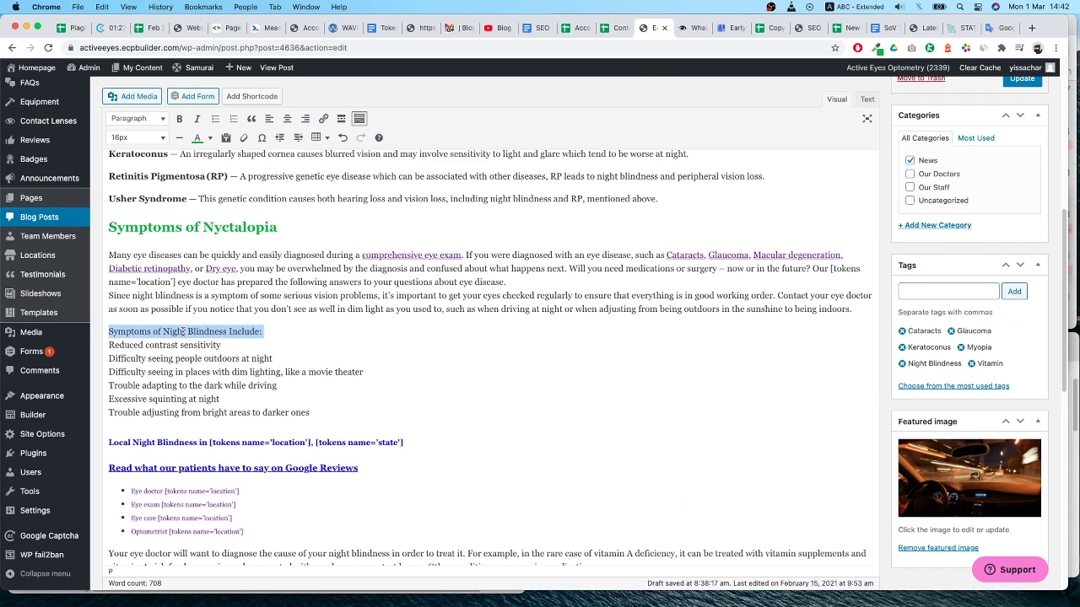
click(145, 121)
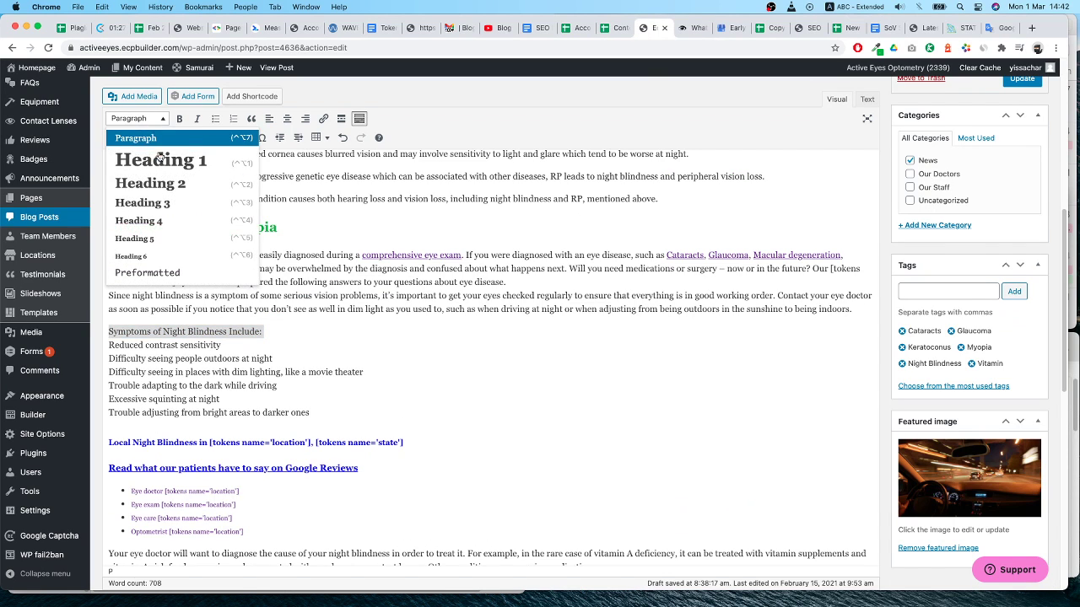
click(165, 202)
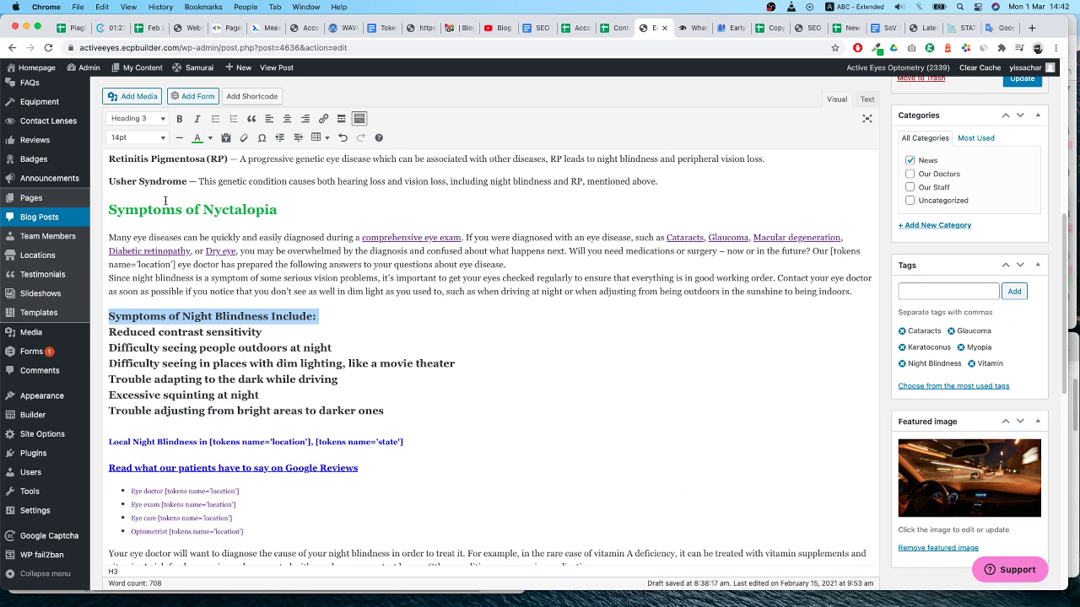
key(ctrl+z)
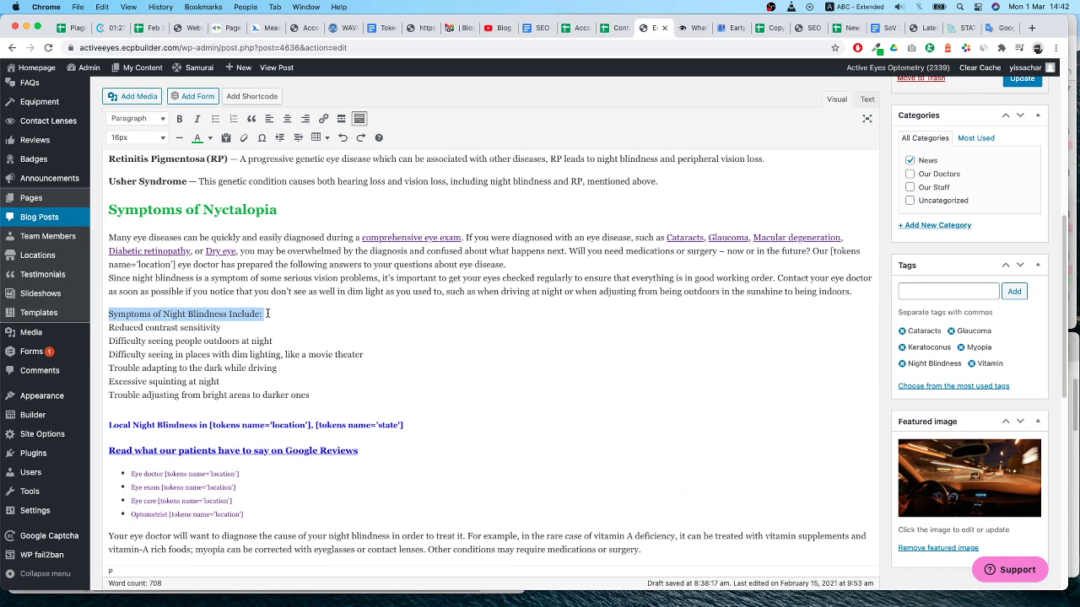
Split the symptom lines from "Symptoms of Night Blindness Include:" into their own block and format that block as Heading 3
click(329, 314)
key(Return)
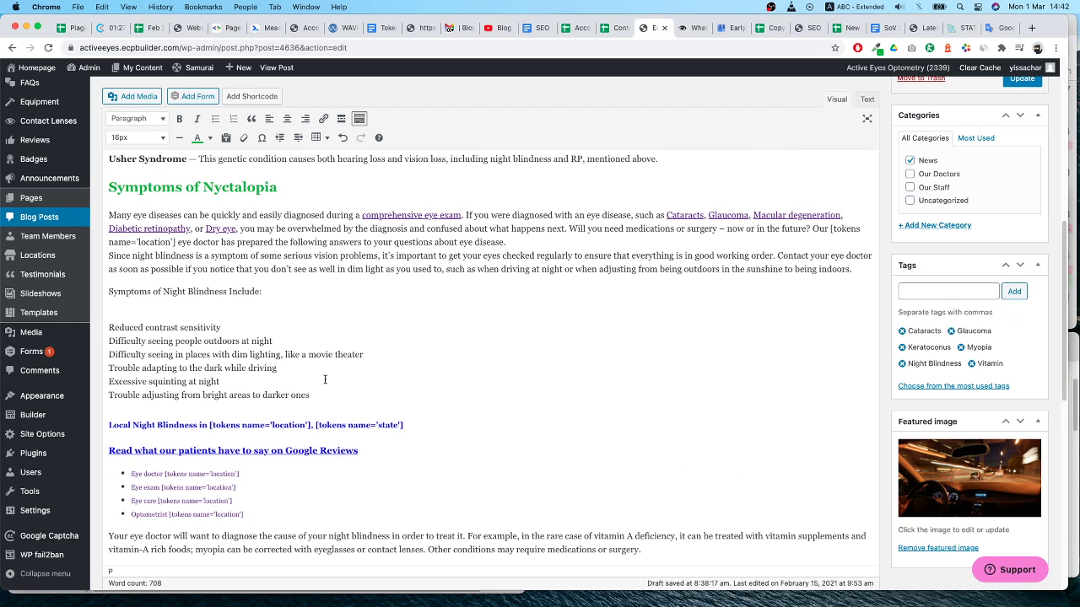
drag(311, 395, 105, 317)
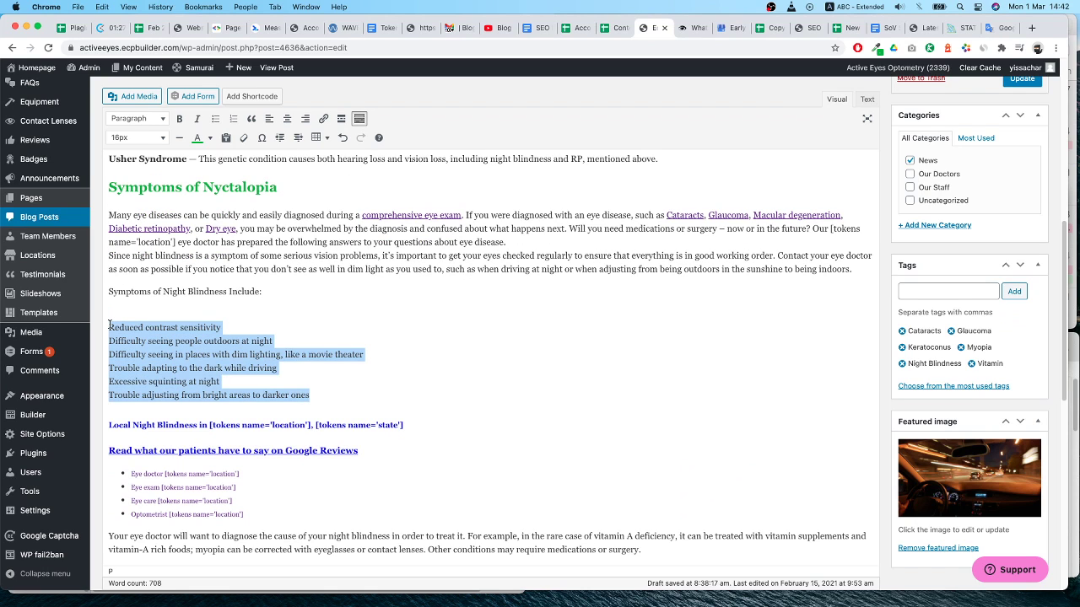
click(138, 121)
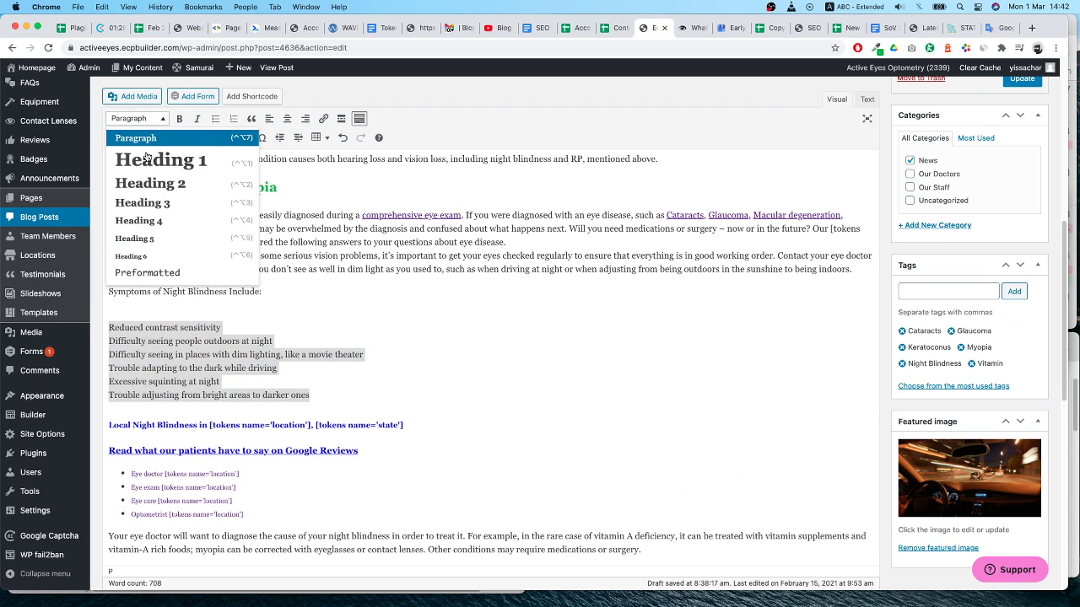
click(146, 205)
Try to remove the blank line between "Symptoms of Night Blindness Include:" and the symptom lines
click(157, 295)
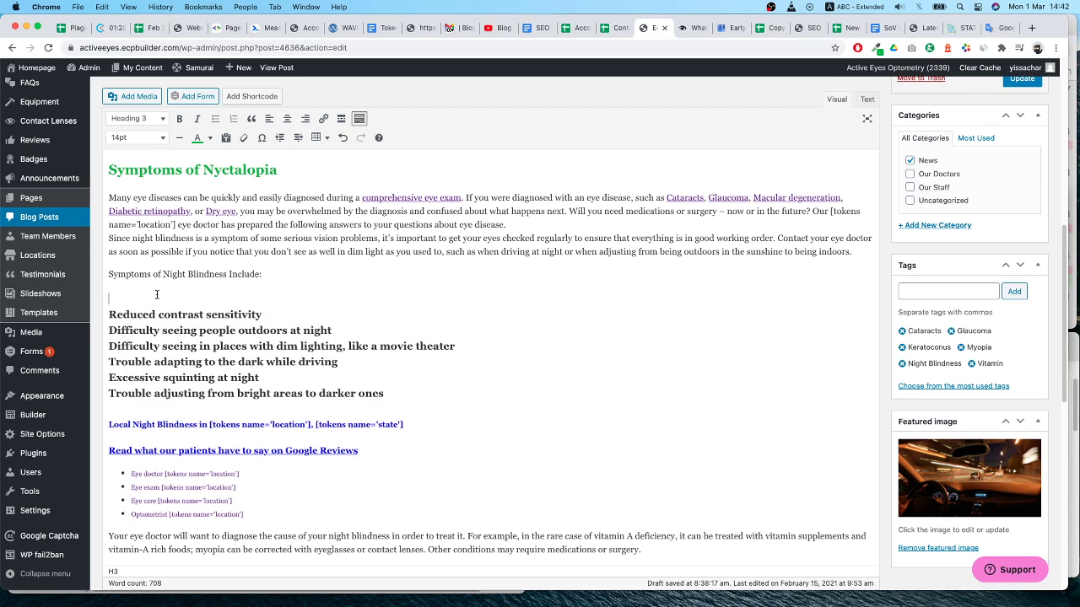
key(BackSpace)
key(BackSpace)
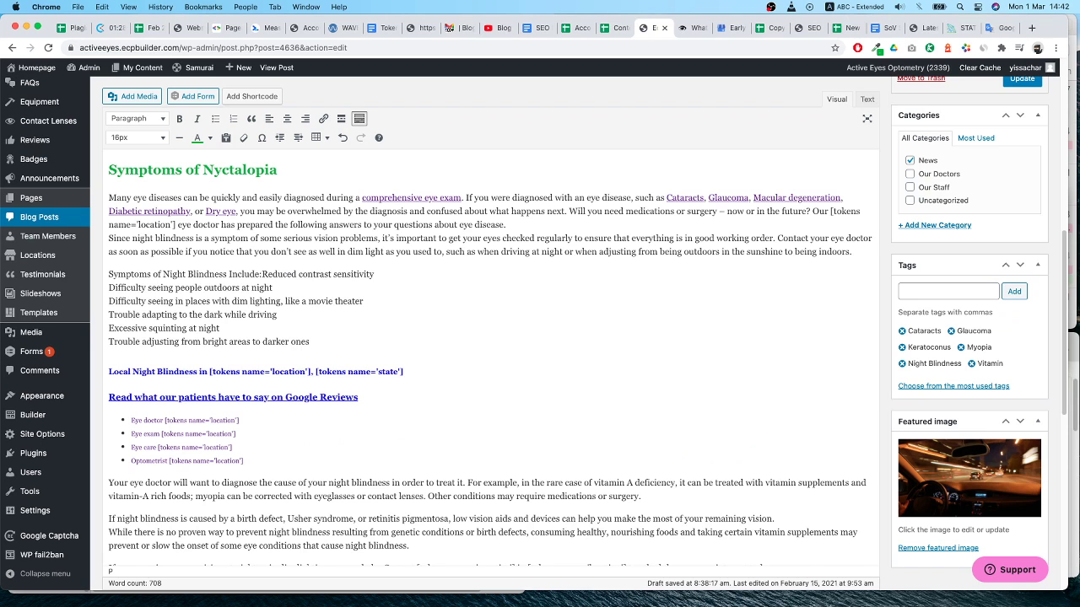
key(super+z)
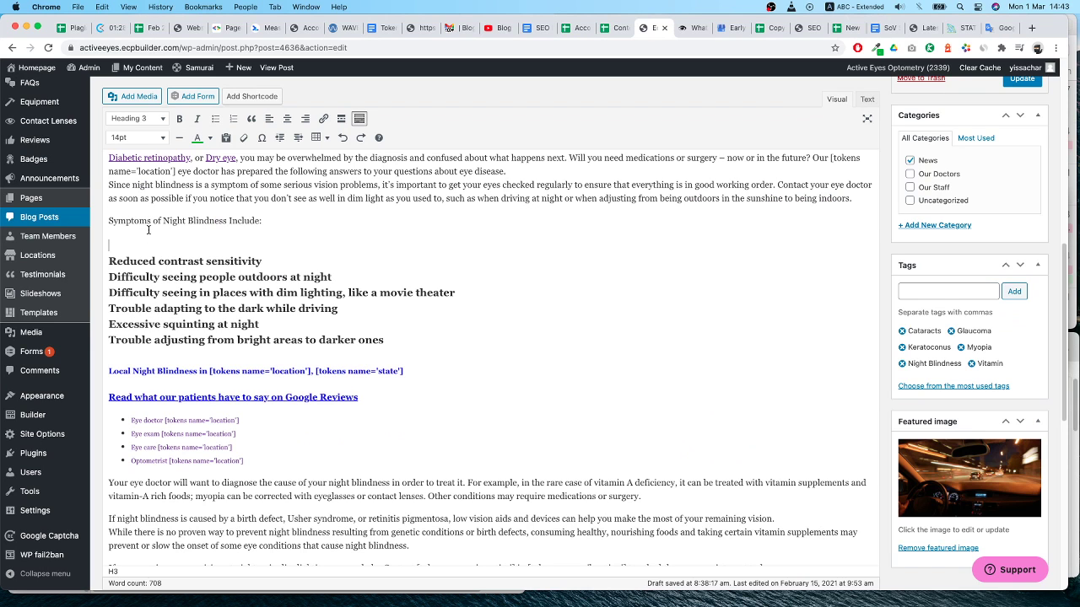
In the HTML source, wrap "Symptoms of Night Blindness Include:" in <h3> tags and delete the <h3> line above the symptoms, returning to visual editing
click(866, 100)
scroll(177, 375, down, 1)
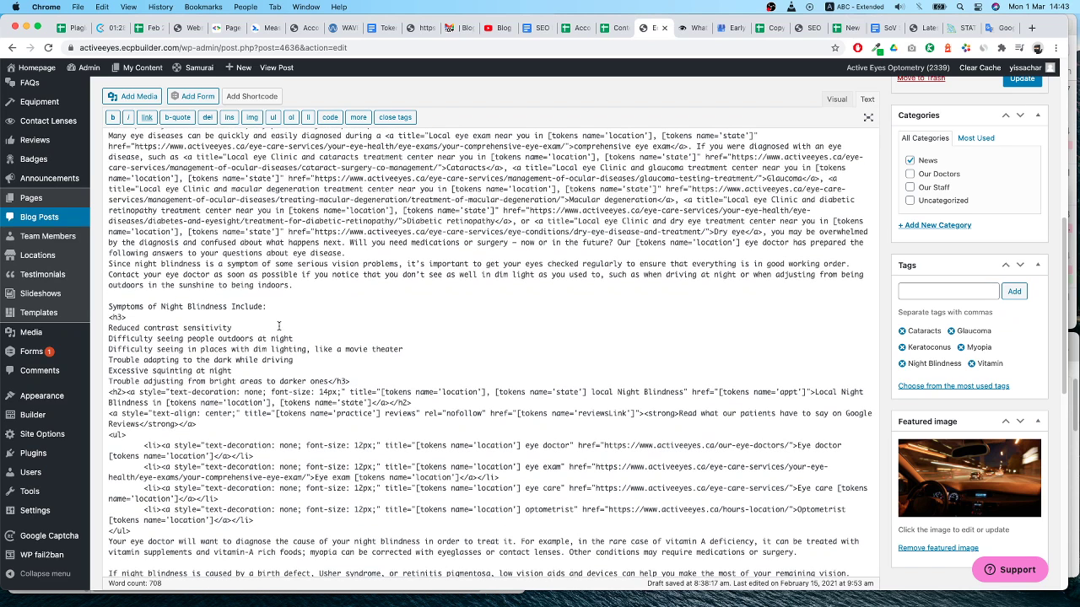
scroll(219, 328, down, 1)
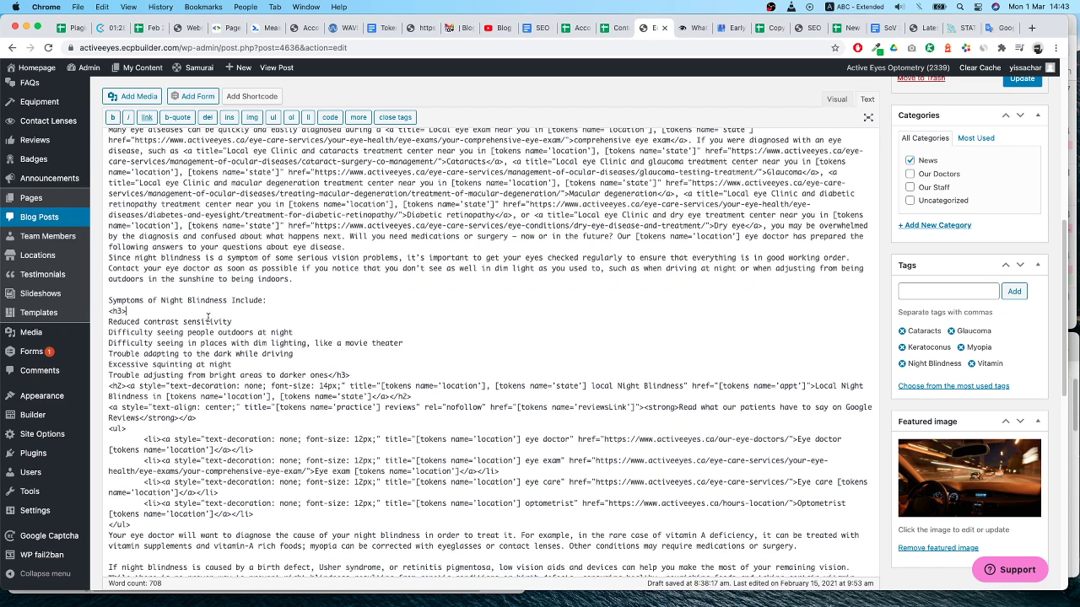
drag(142, 314, 103, 315)
key(super+c)
click(107, 300)
key(super+v)
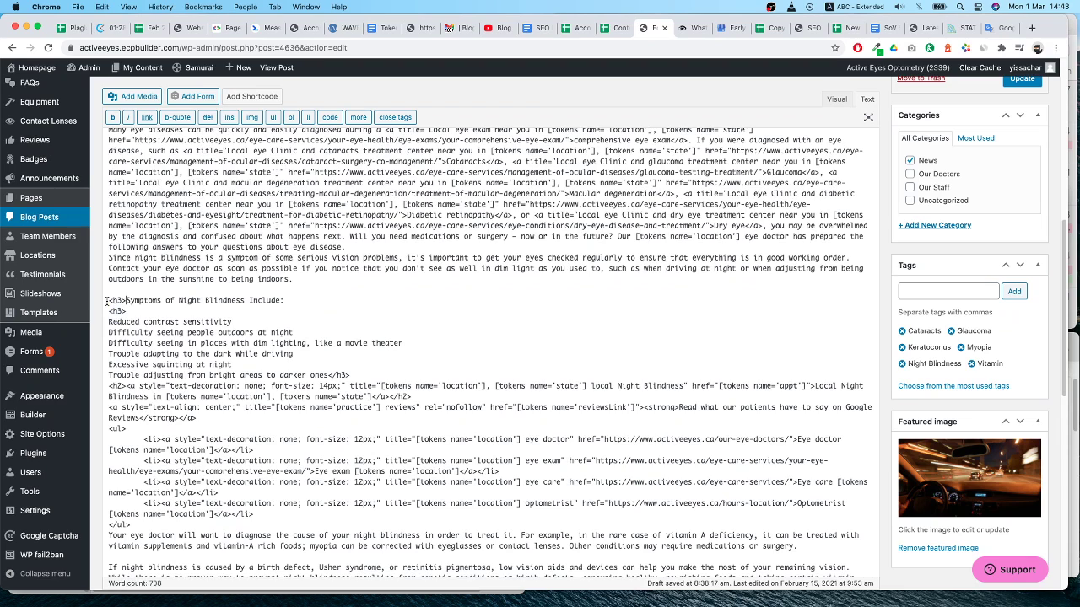
click(293, 301)
text(</h3>/)
triple_click(113, 312)
key(BackSpace)
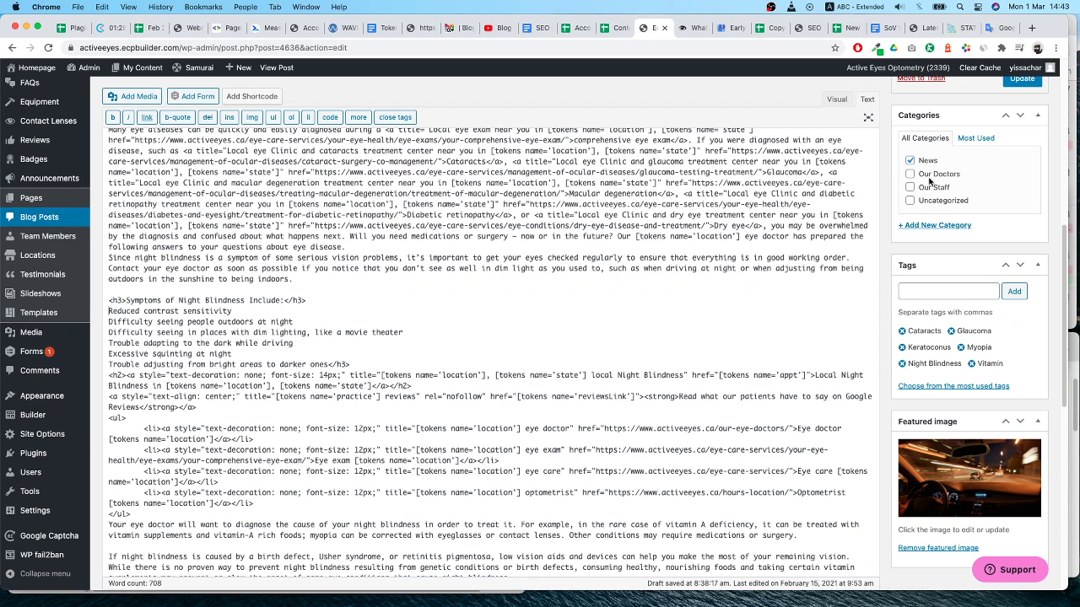
click(837, 100)
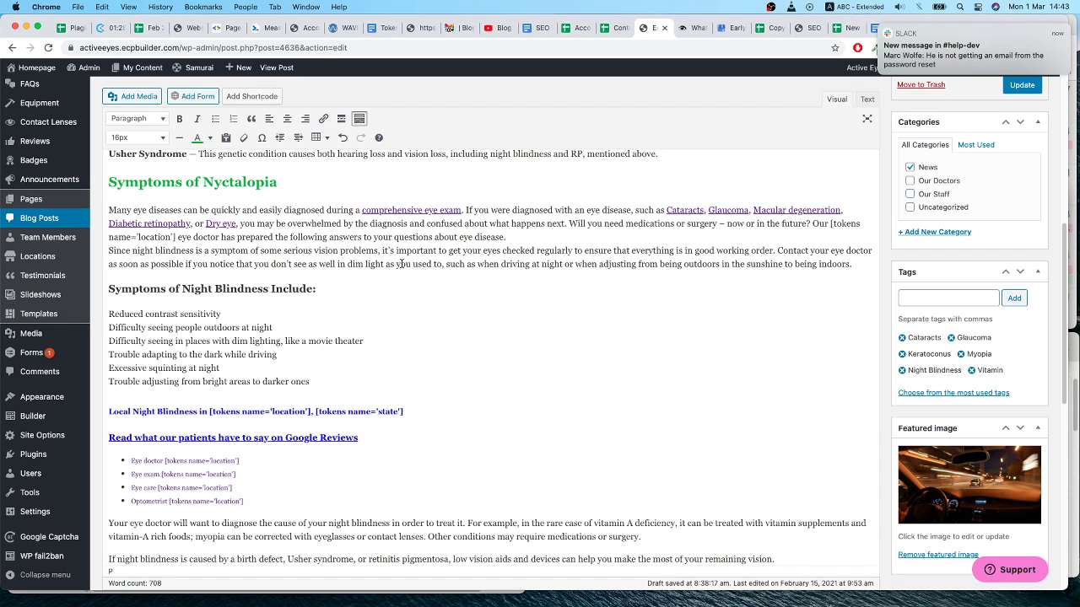
Check the reference page's list and apply bulleted list formatting to the six lines under "Symptoms of Night Blindness Include:"
click(690, 28)
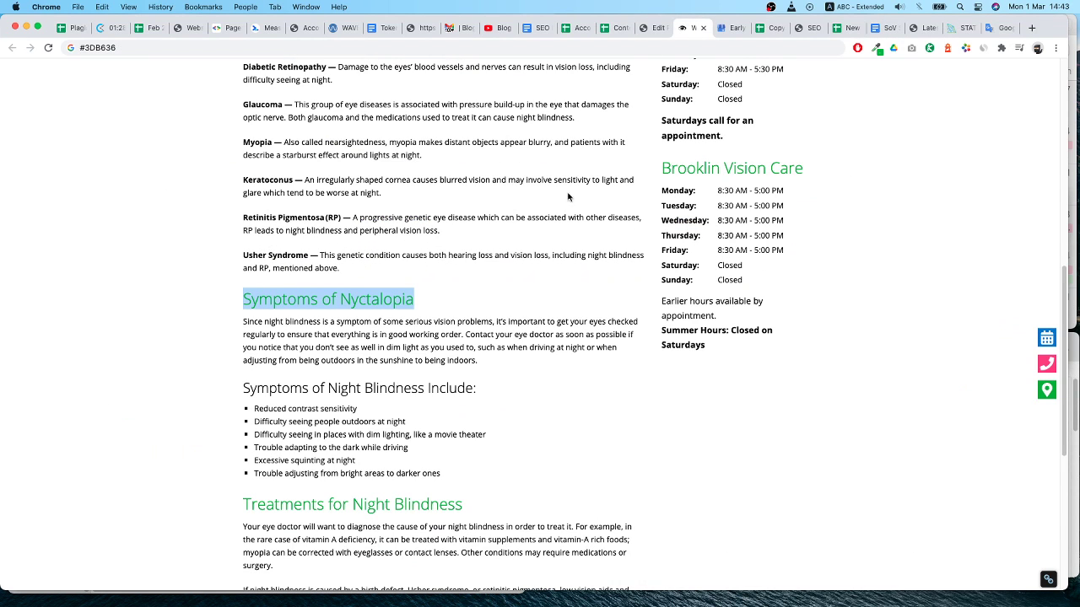
click(652, 28)
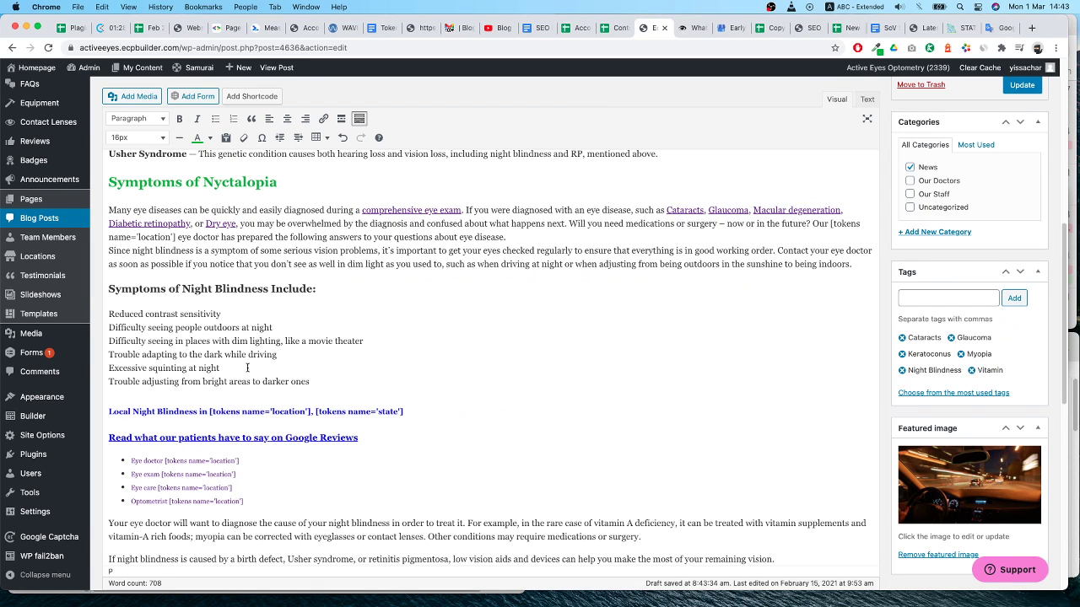
drag(321, 382, 108, 304)
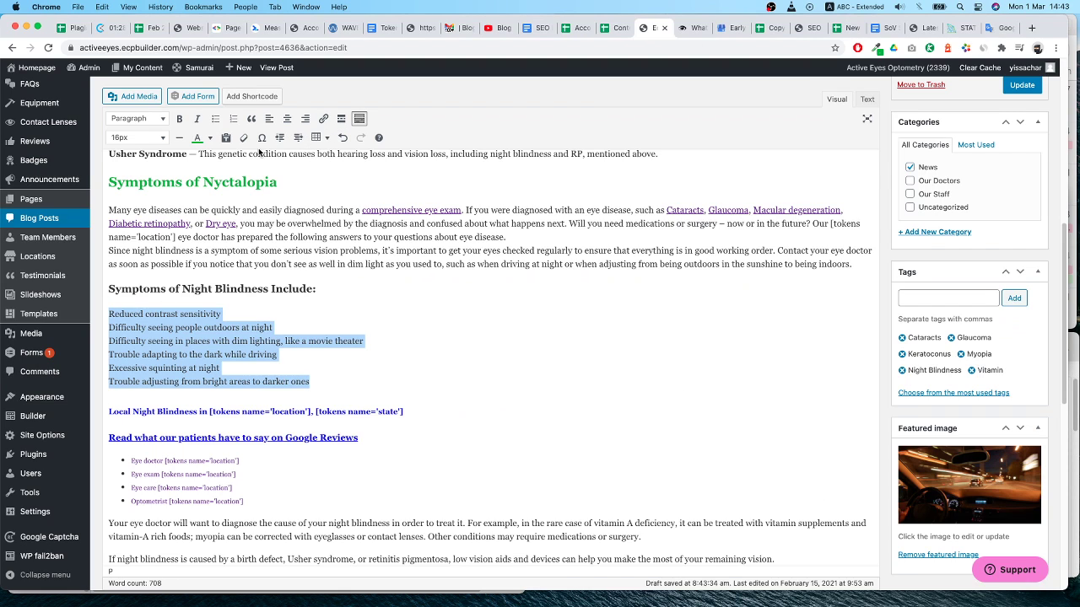
click(215, 123)
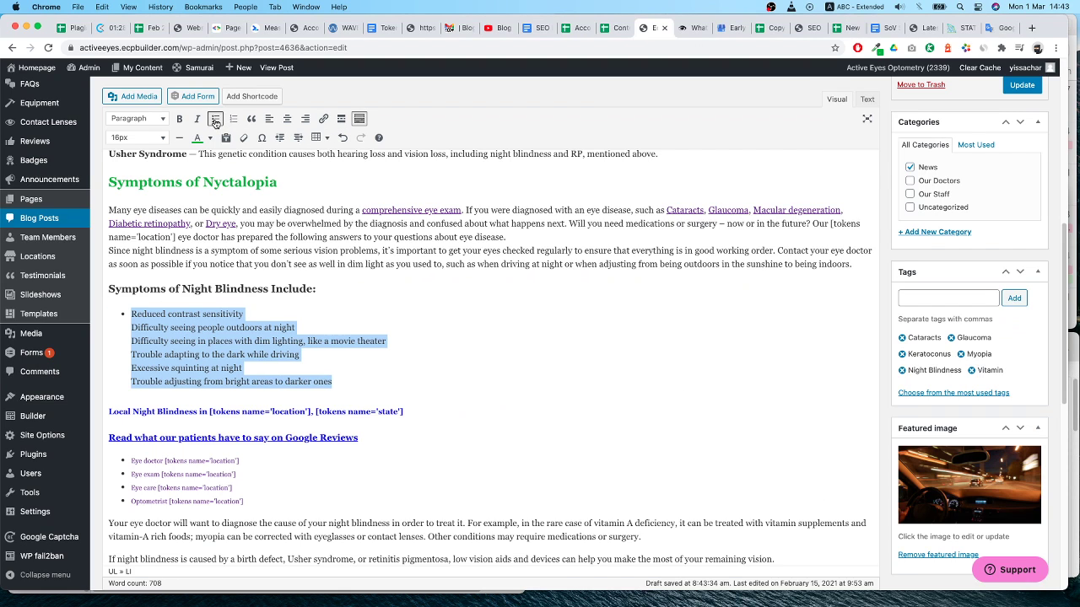
click(216, 123)
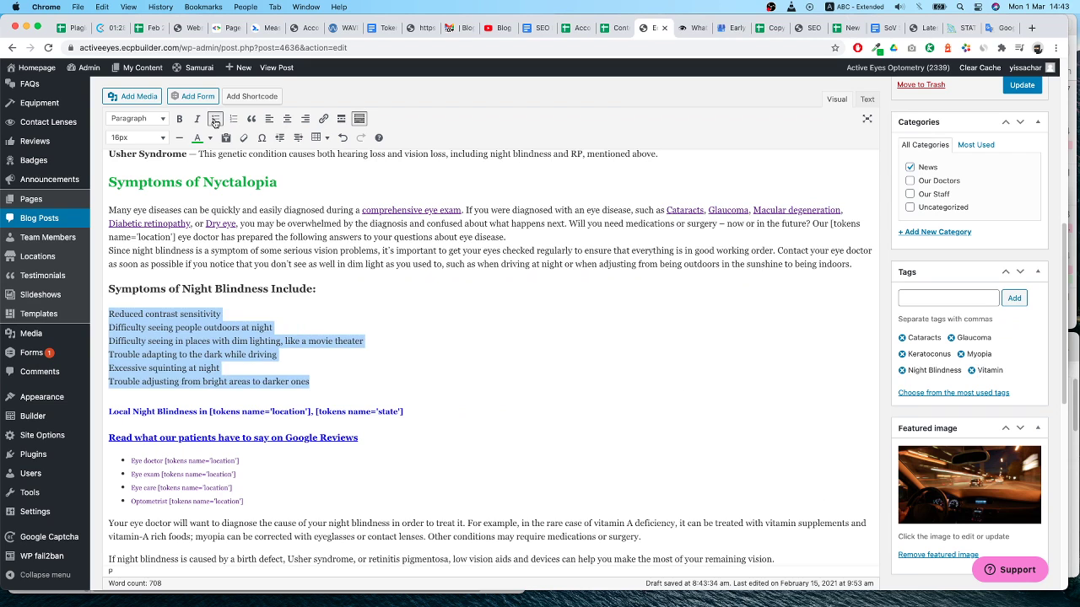
click(215, 123)
click(215, 123)
click(867, 100)
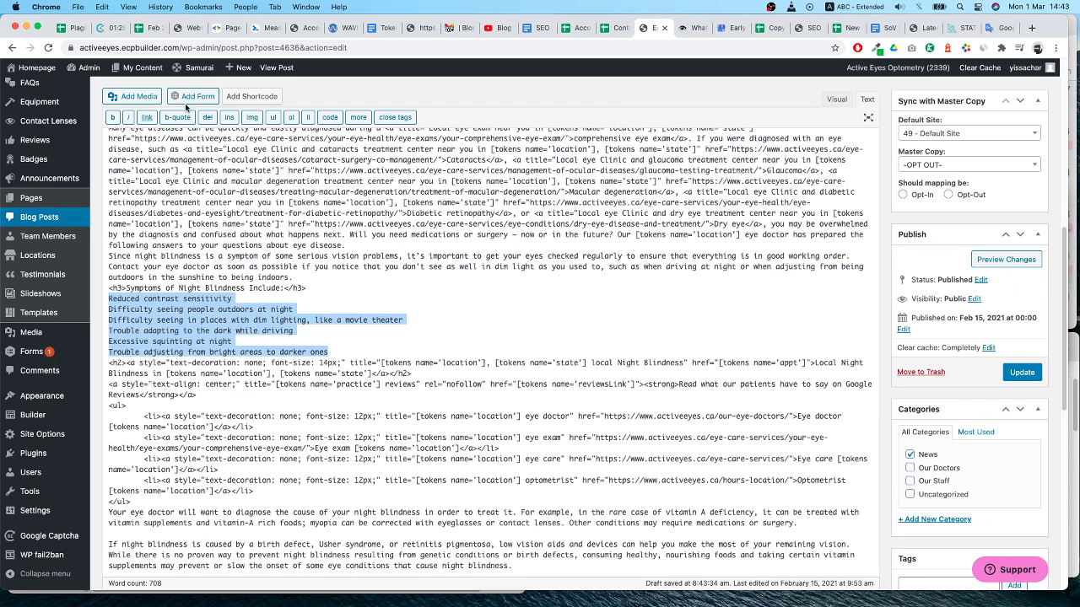
click(840, 99)
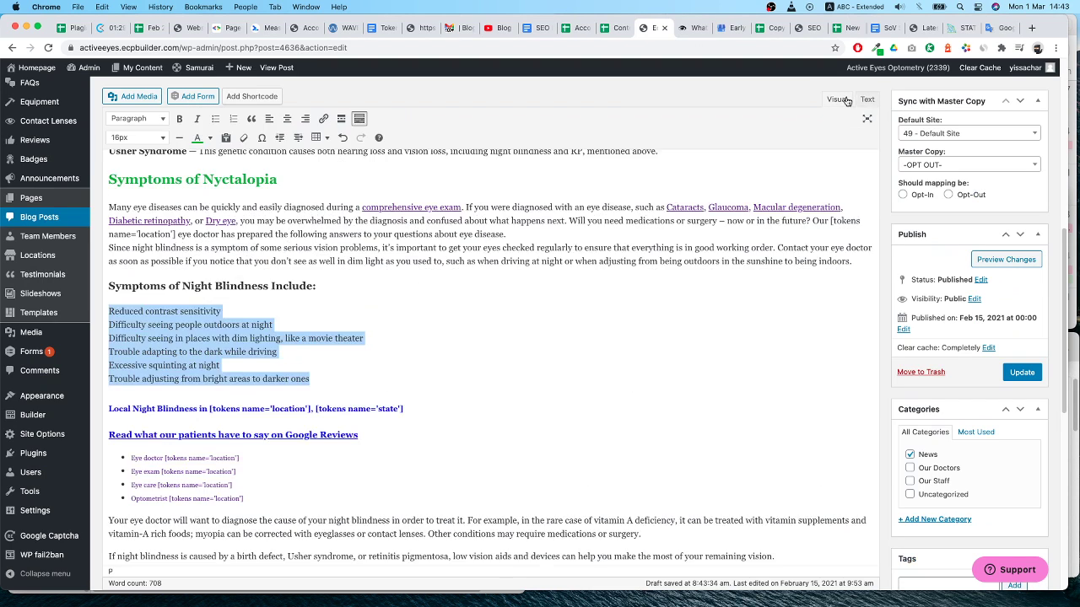
click(217, 120)
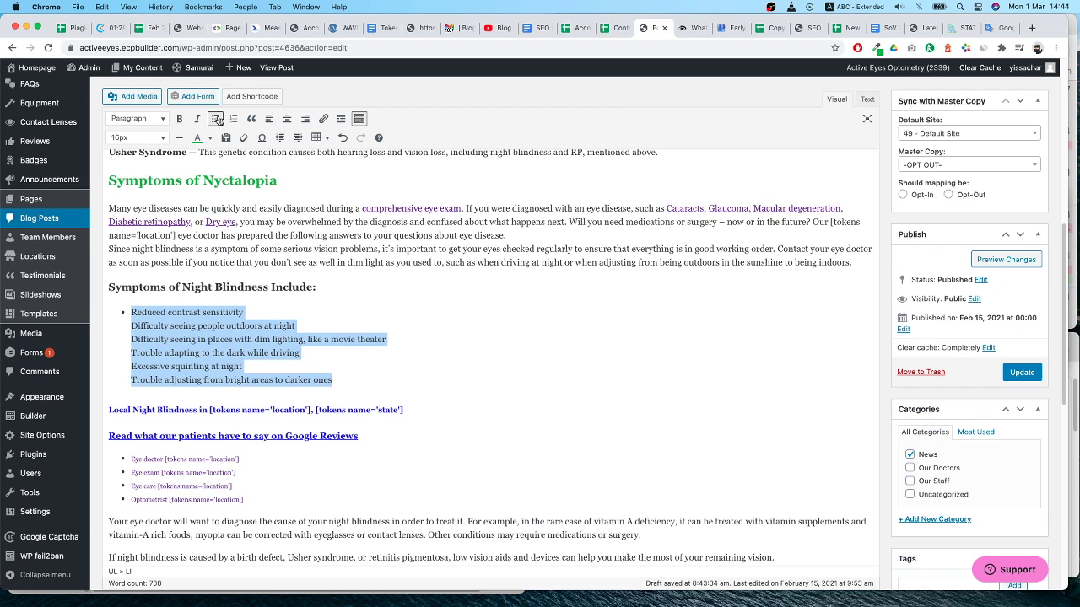
In the HTML source, add a <li> tag before each of the five remaining symptom lines, then return to visual editing
click(867, 100)
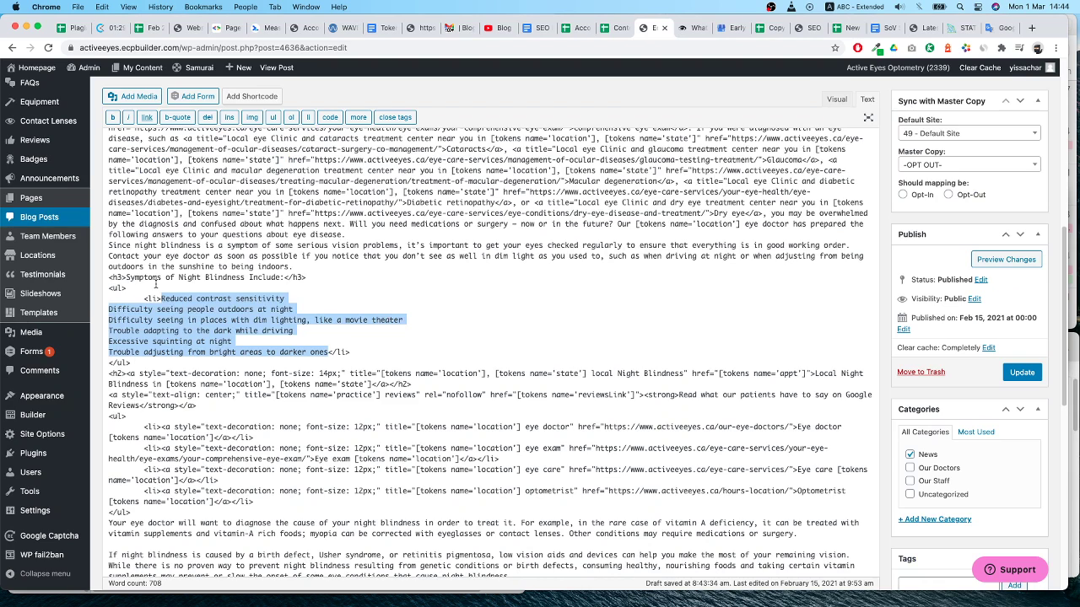
click(155, 285)
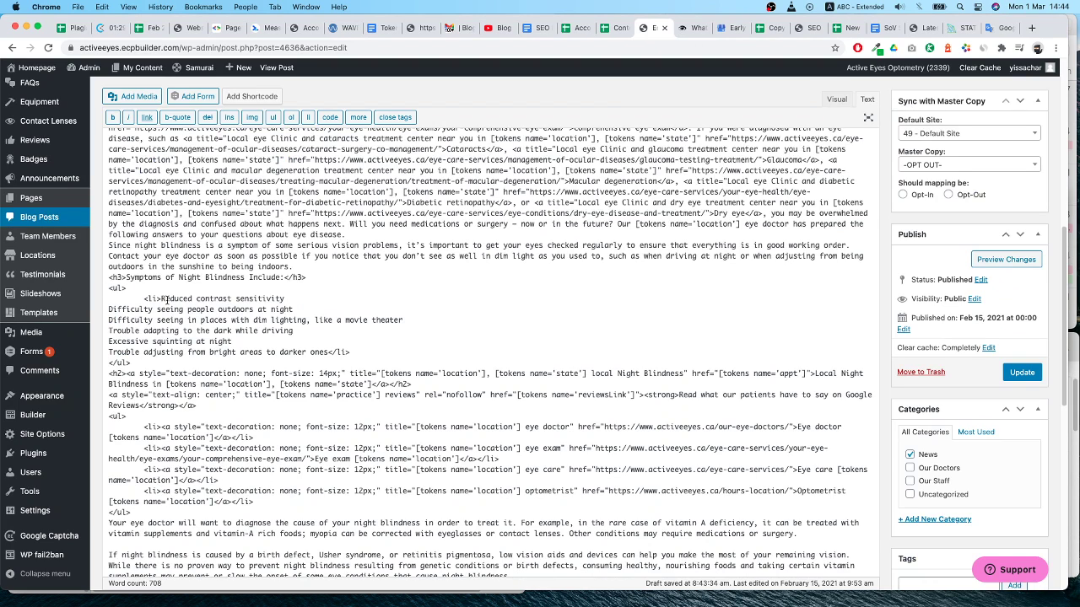
drag(163, 299, 145, 299)
key(super+c)
click(109, 310)
key(super+v)
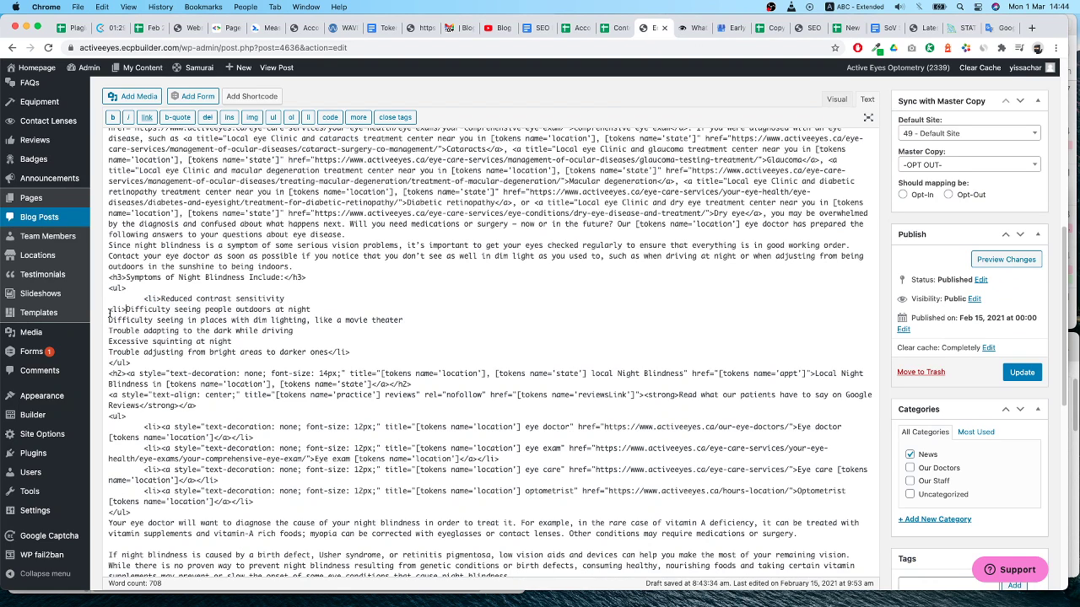
click(108, 321)
key(super+v)
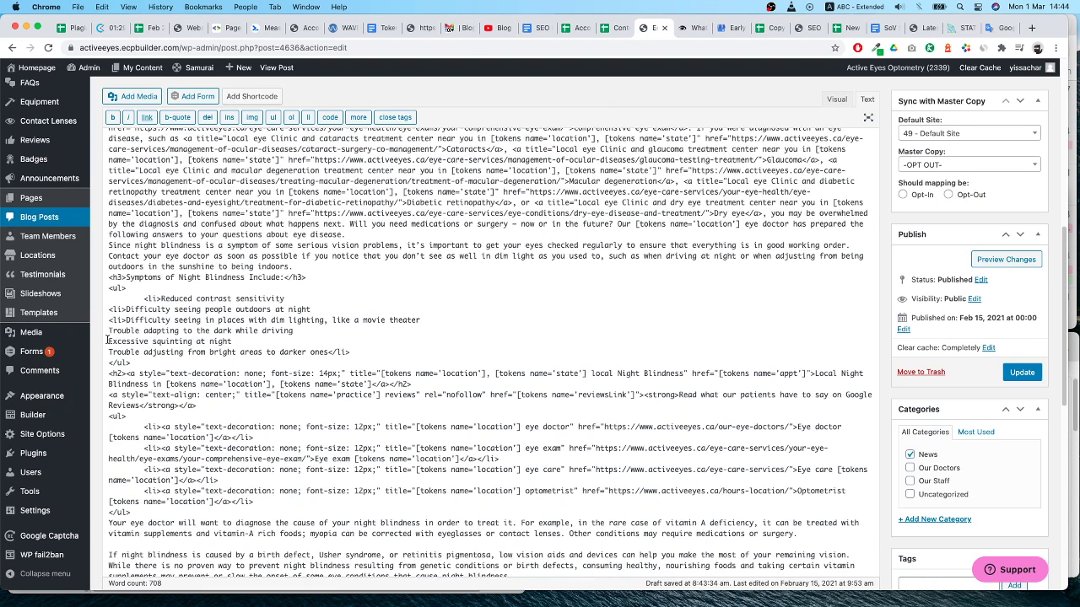
click(108, 341)
key(super+v)
click(108, 331)
key(super+v)
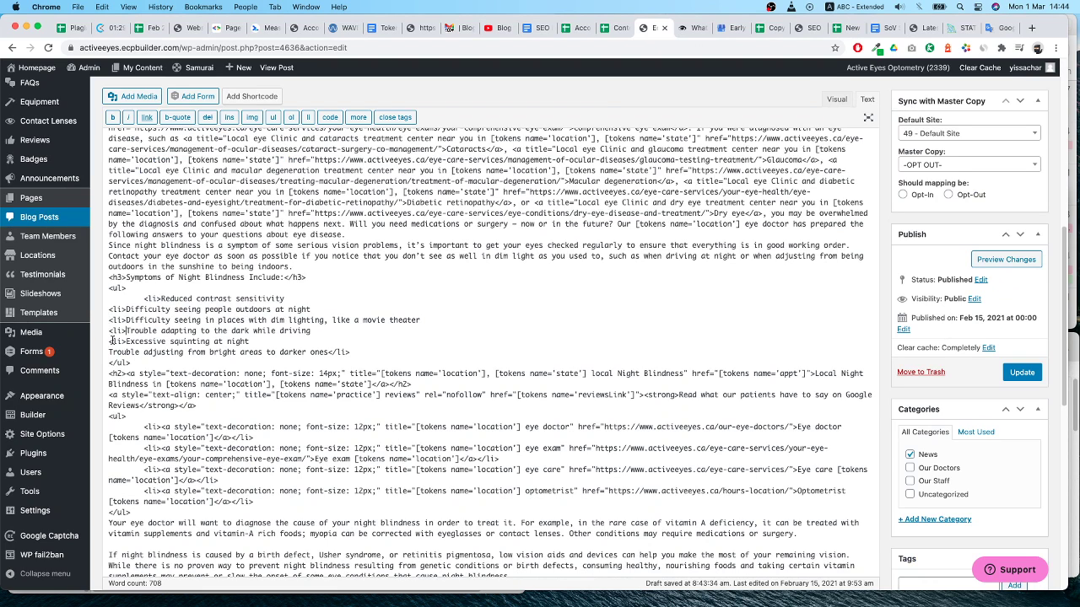
click(109, 353)
key(super+v)
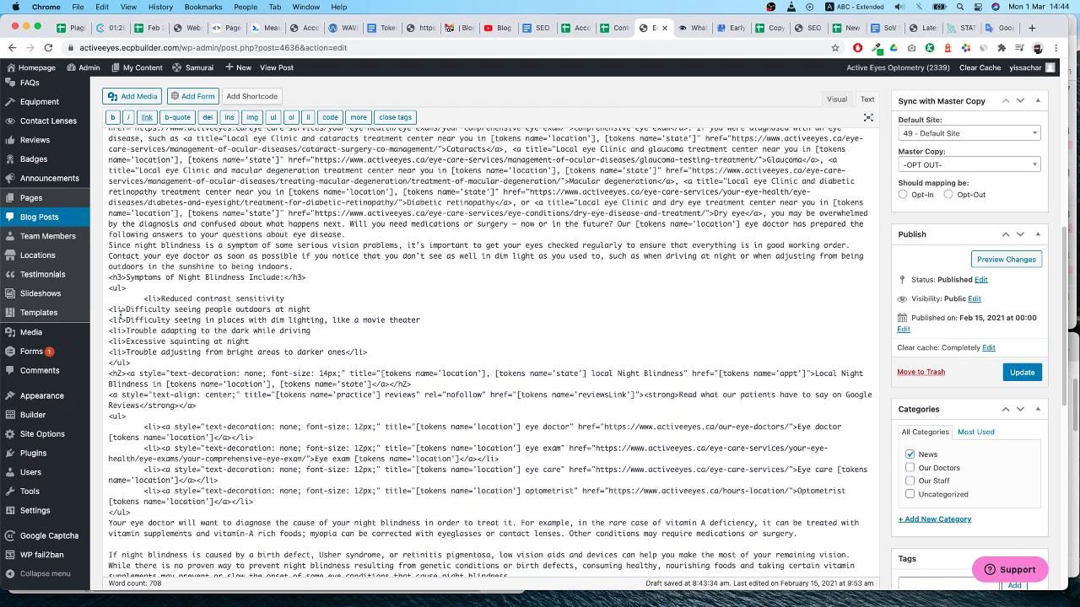
key(Tab)
click(836, 98)
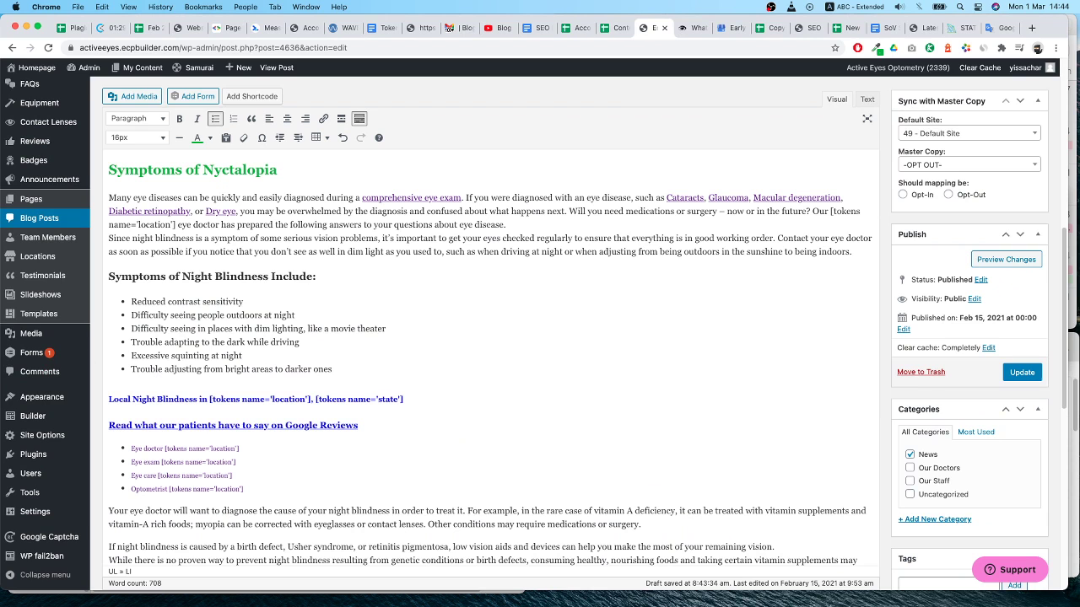
Copy the "Treatments for Night Blindness" heading from the reference page and paste it above the paragraph beginning "Your eye doctor will want to diagnose"
click(693, 28)
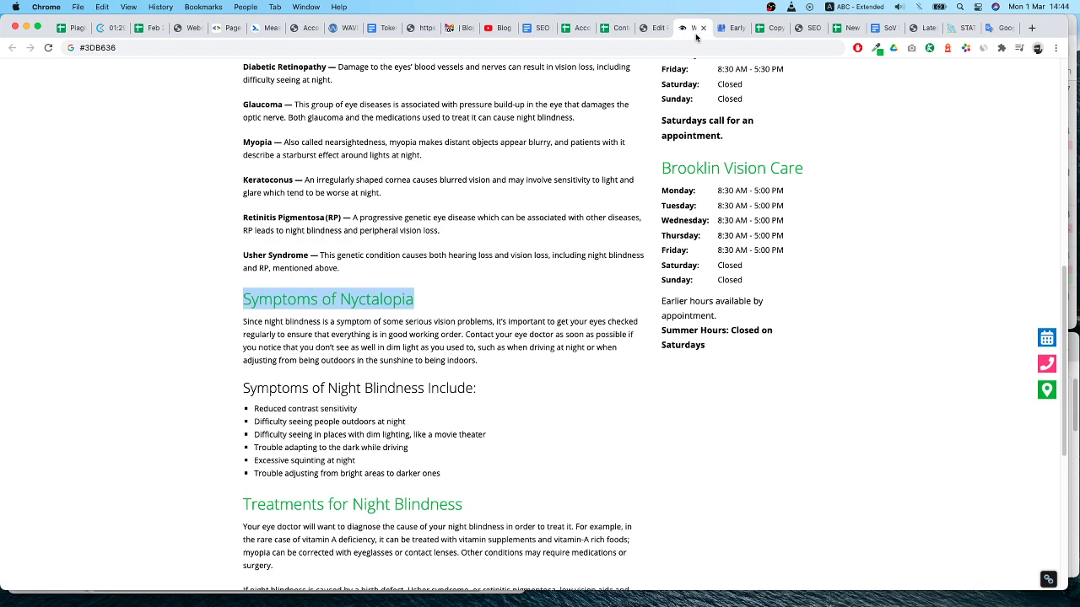
scroll(576, 305, down, 5)
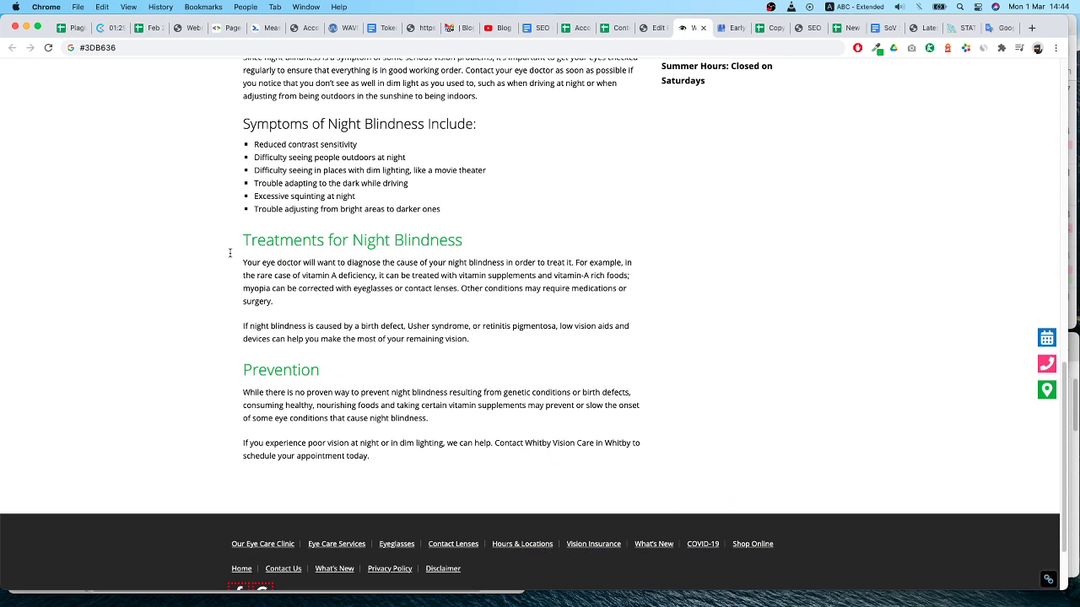
triple_click(298, 240)
key(super+c)
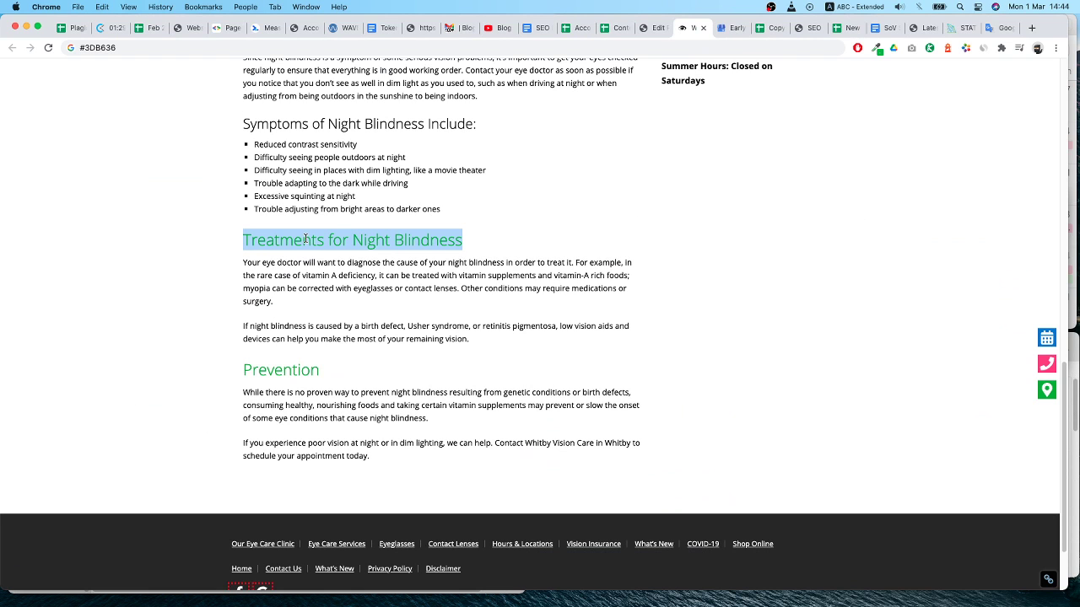
click(650, 28)
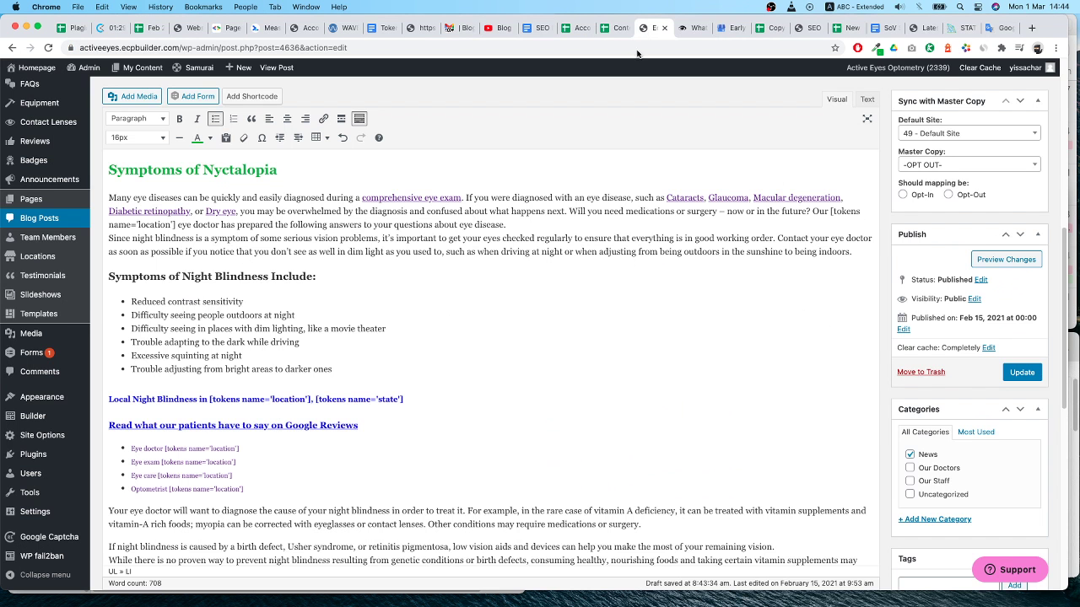
click(690, 28)
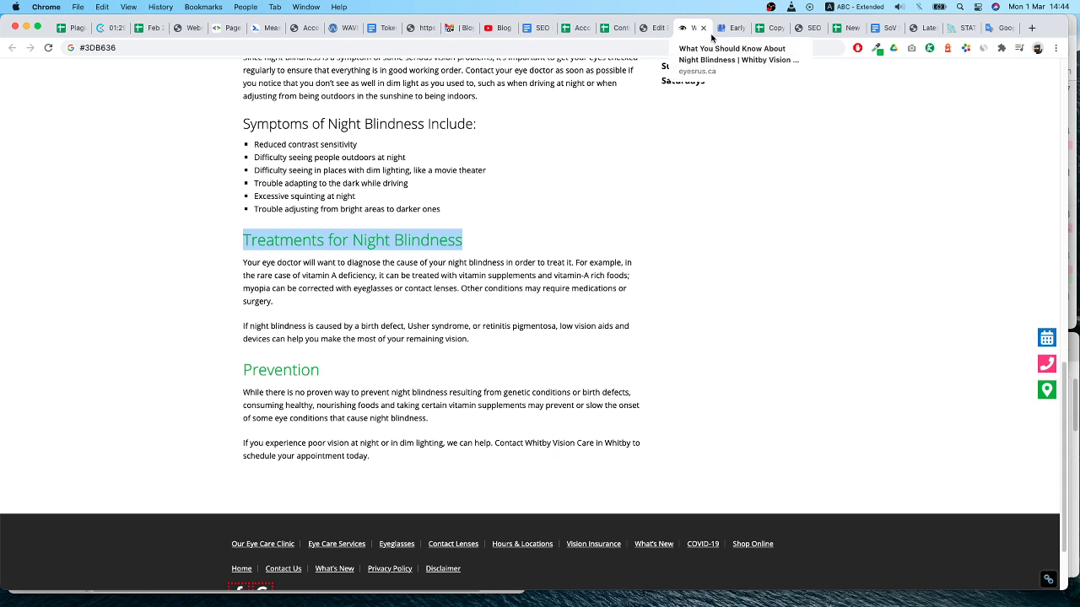
click(648, 30)
scroll(137, 448, down, 2)
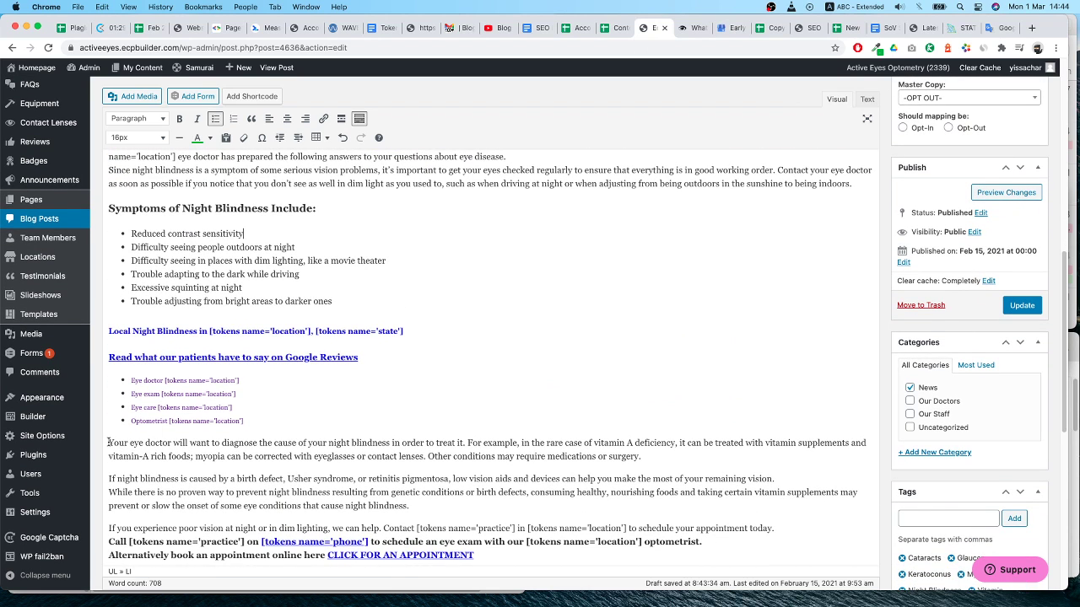
click(108, 442)
key(super+v)
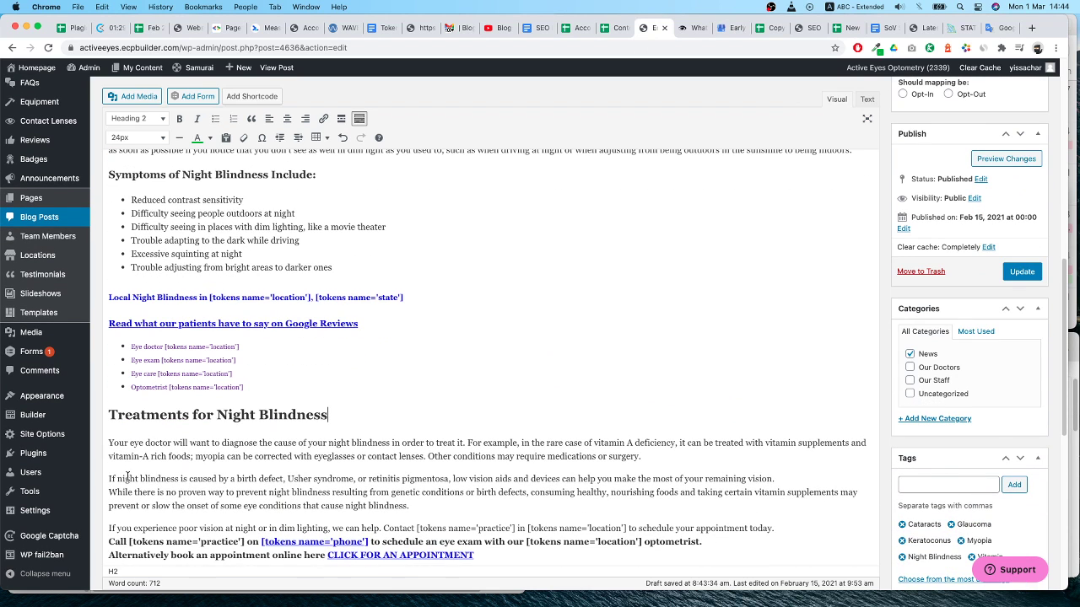
Copy the "Prevention" heading from the reference page and paste it above the paragraph beginning "While there is no proven way"
click(692, 28)
double_click(267, 371)
key(super+c)
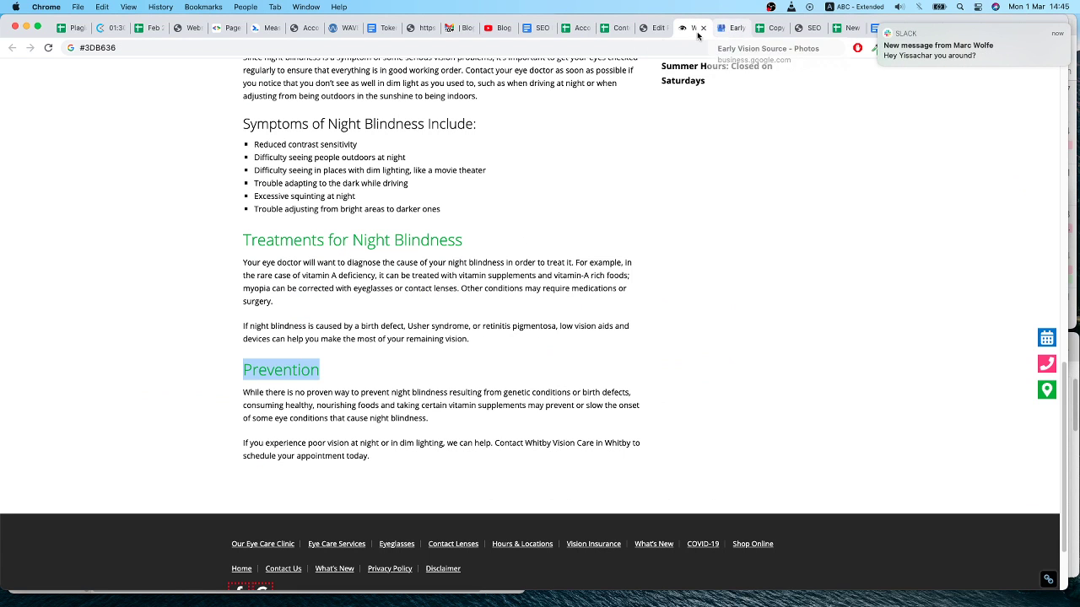
click(651, 33)
scroll(216, 504, down, 2)
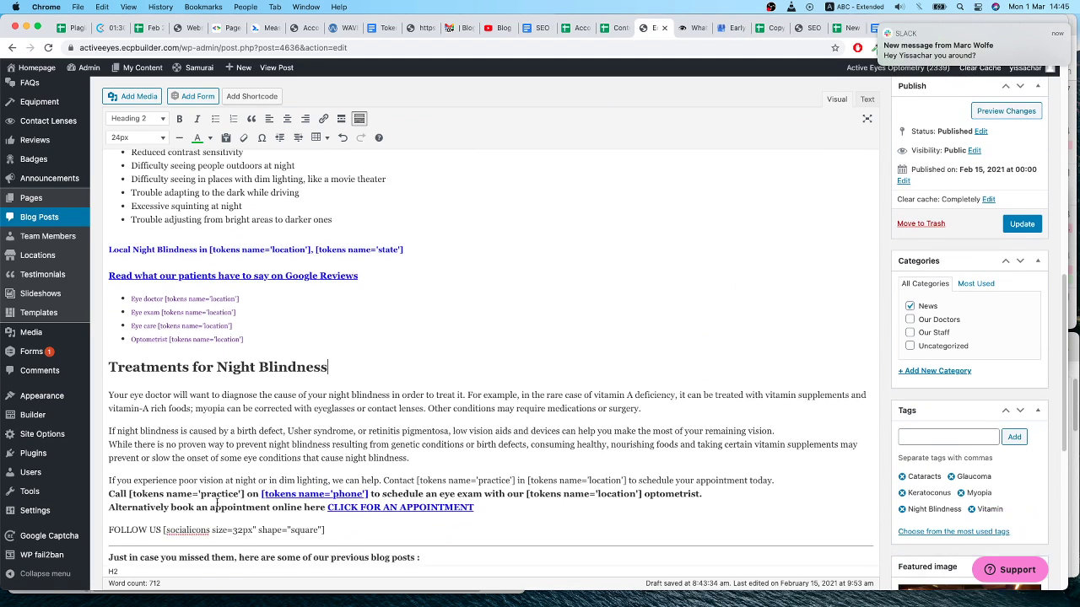
click(687, 28)
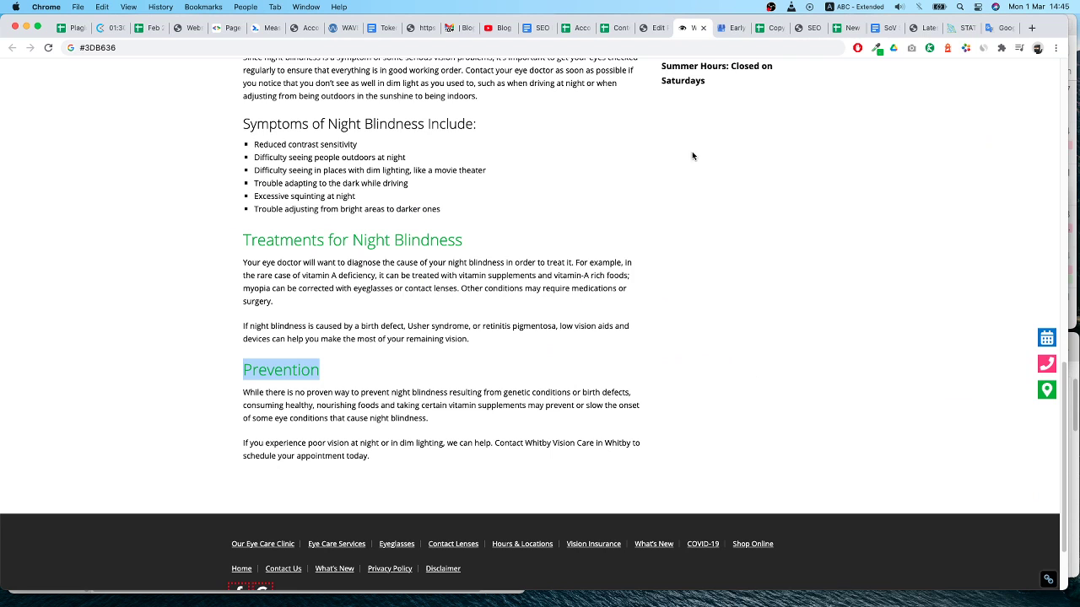
click(650, 32)
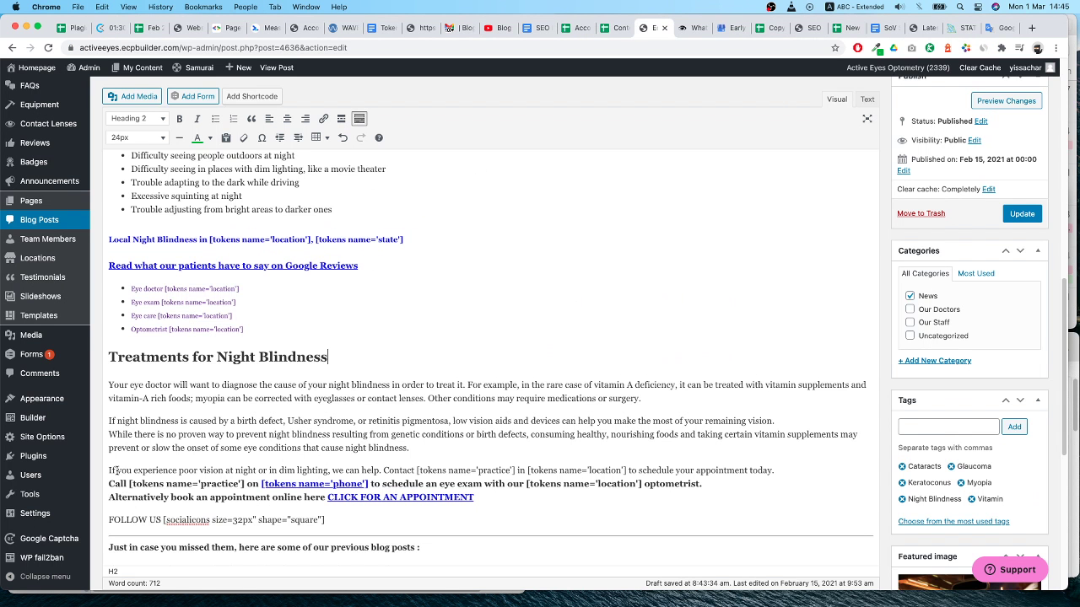
scroll(175, 489, down, 2)
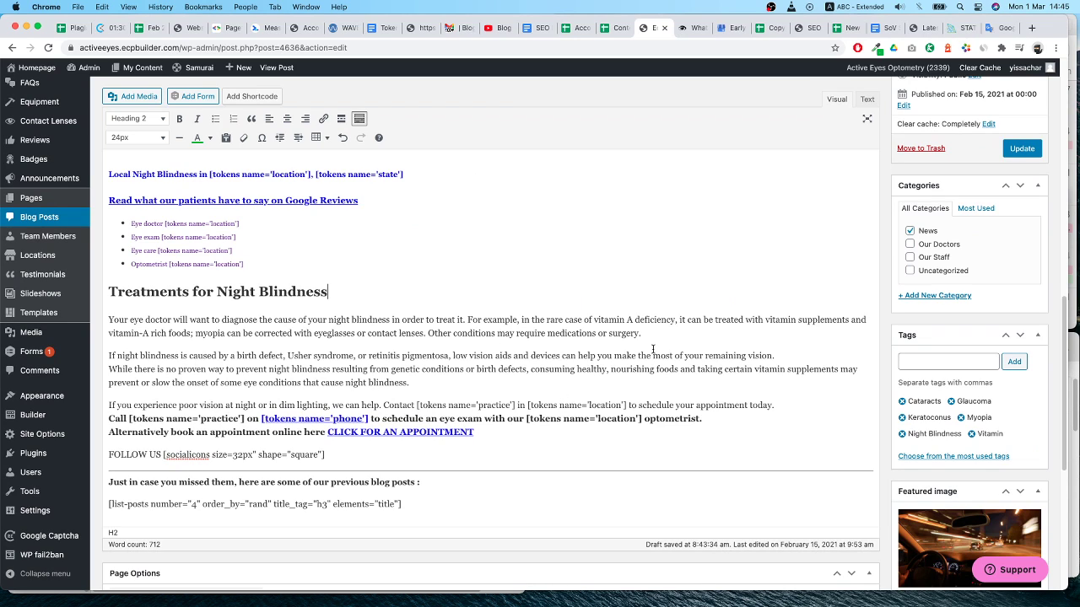
click(109, 369)
key(super+v)
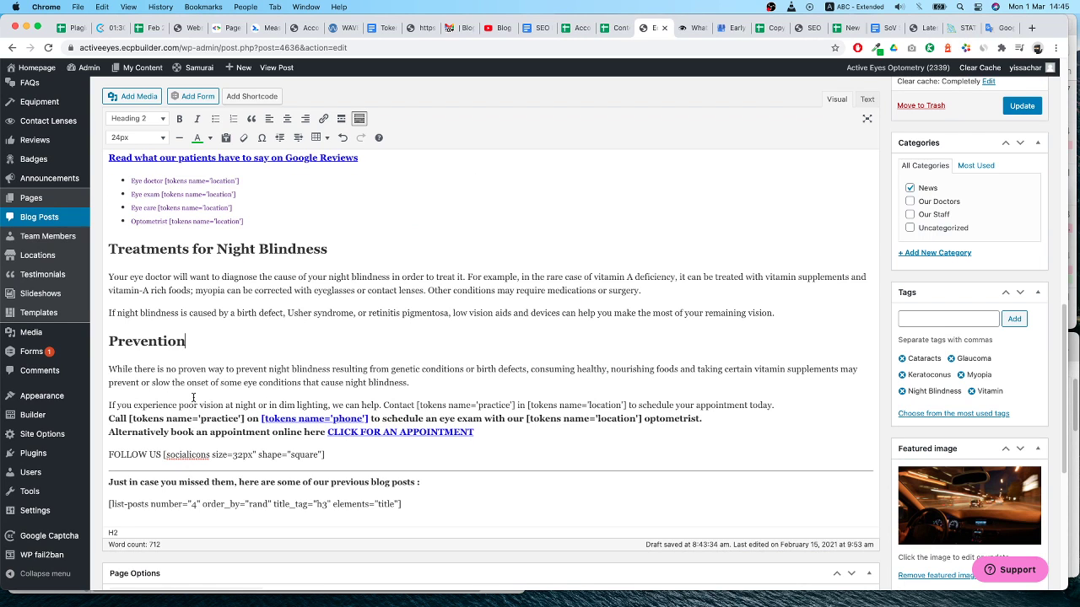
Apply the green text colour to the "Treatments for Night Blindness" and "Prevention" headings
triple_click(238, 247)
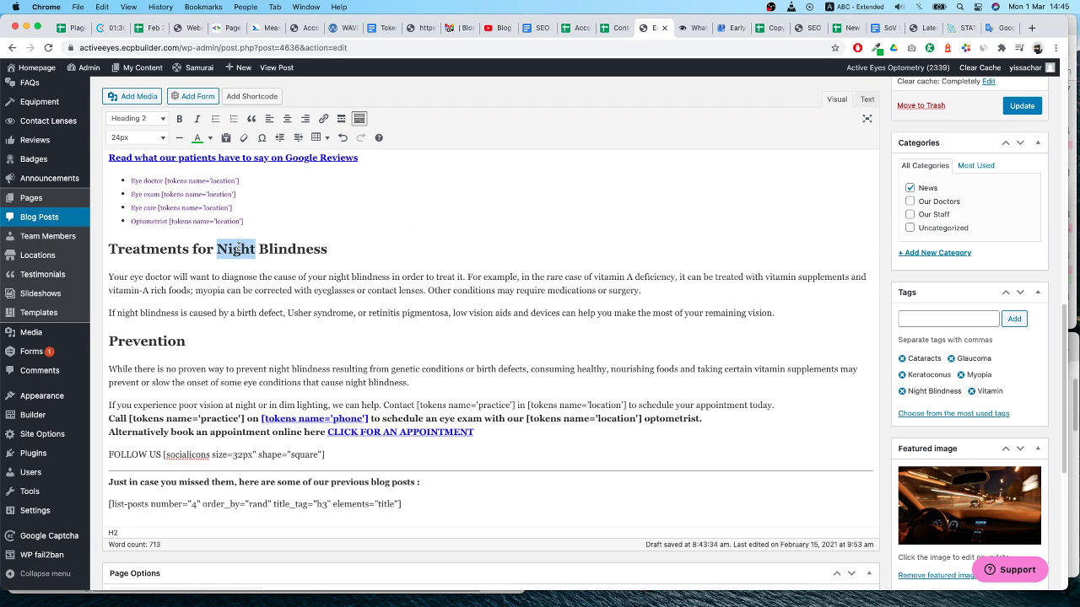
click(197, 140)
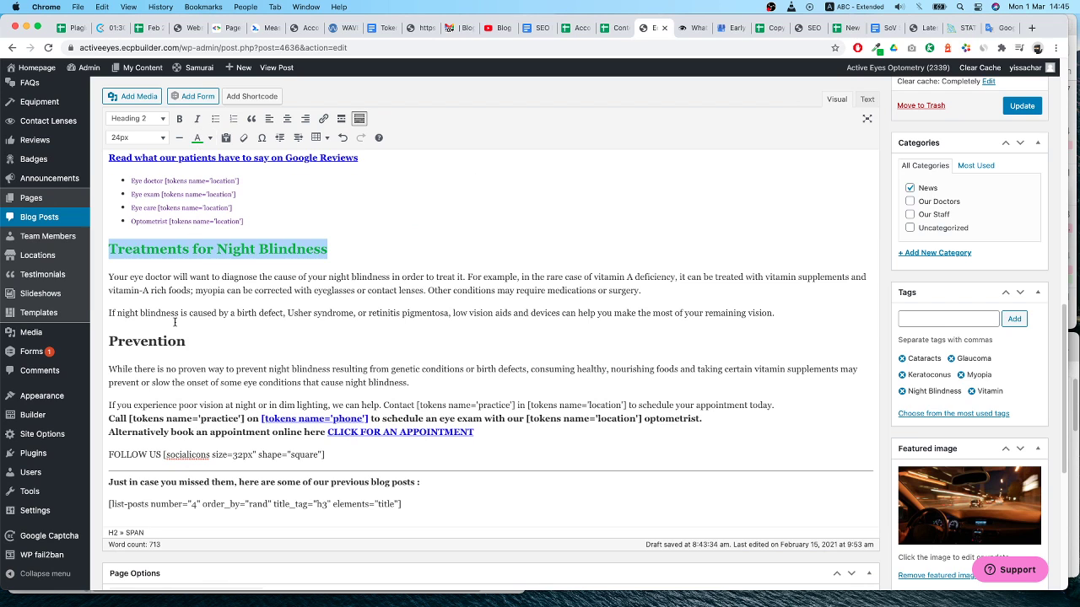
triple_click(160, 340)
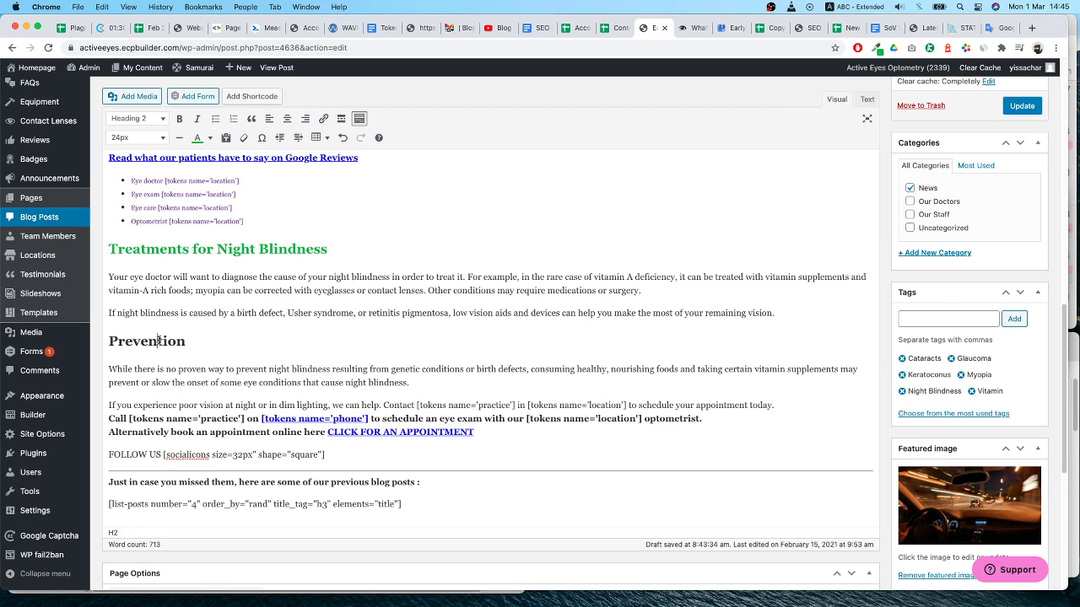
click(197, 140)
click(530, 418)
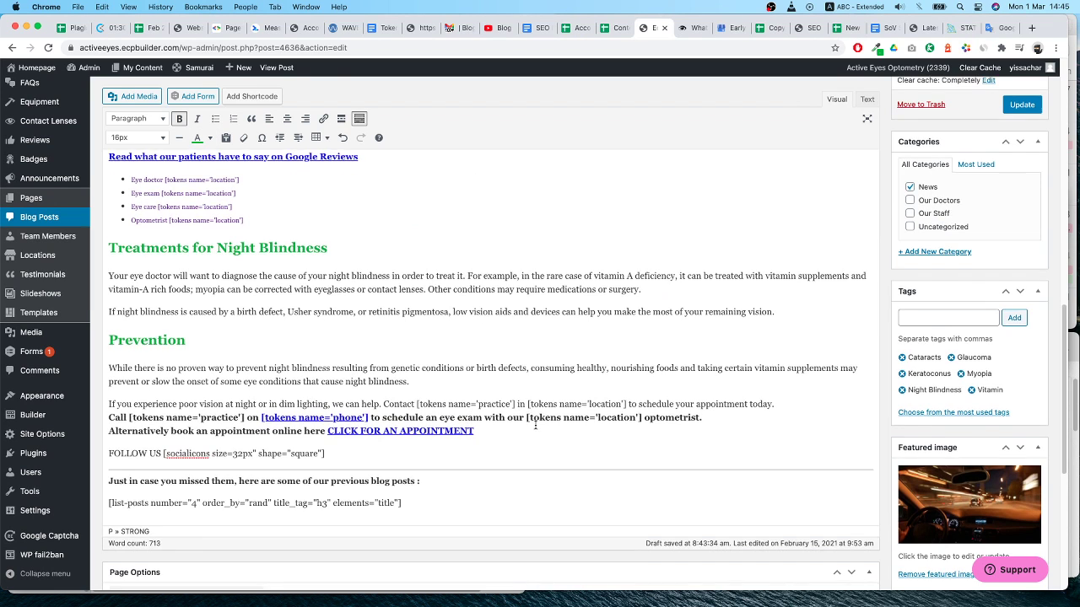
Review the post's SEO page options, its introduction and the section on the causes of night blindness
scroll(539, 444, down, 5)
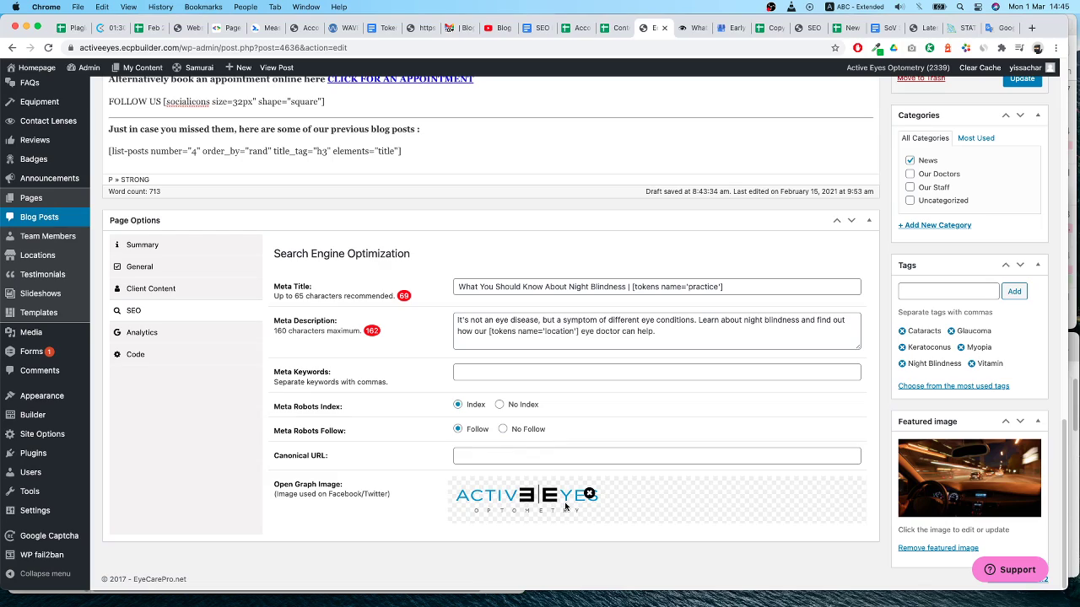
scroll(551, 413, up, 5)
scroll(552, 414, up, 6)
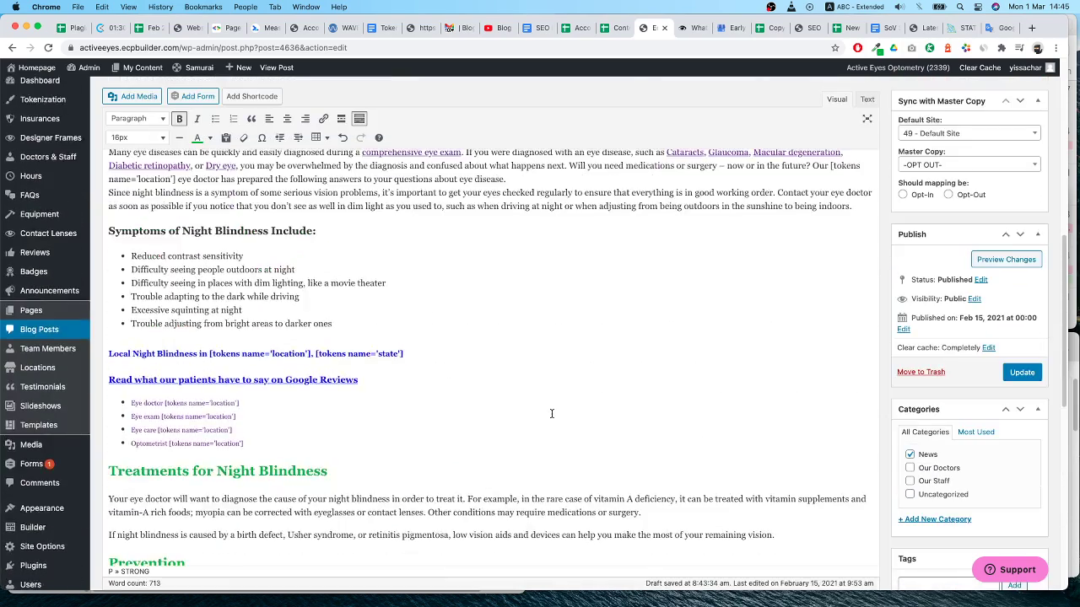
scroll(551, 413, up, 5)
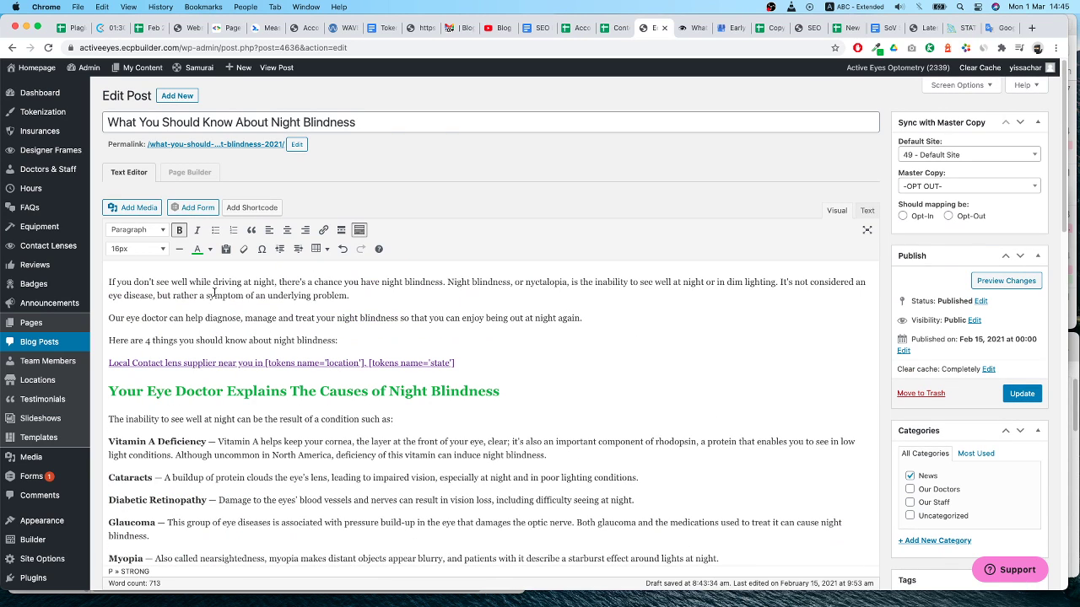
click(111, 283)
scroll(333, 385, down, 3)
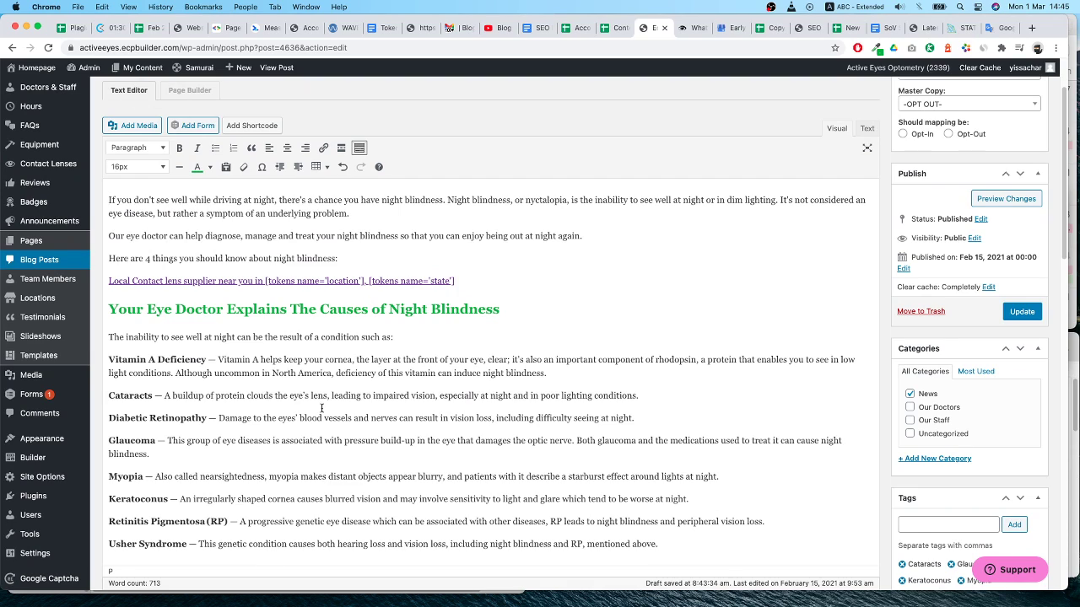
scroll(321, 408, down, 1)
scroll(322, 408, down, 1)
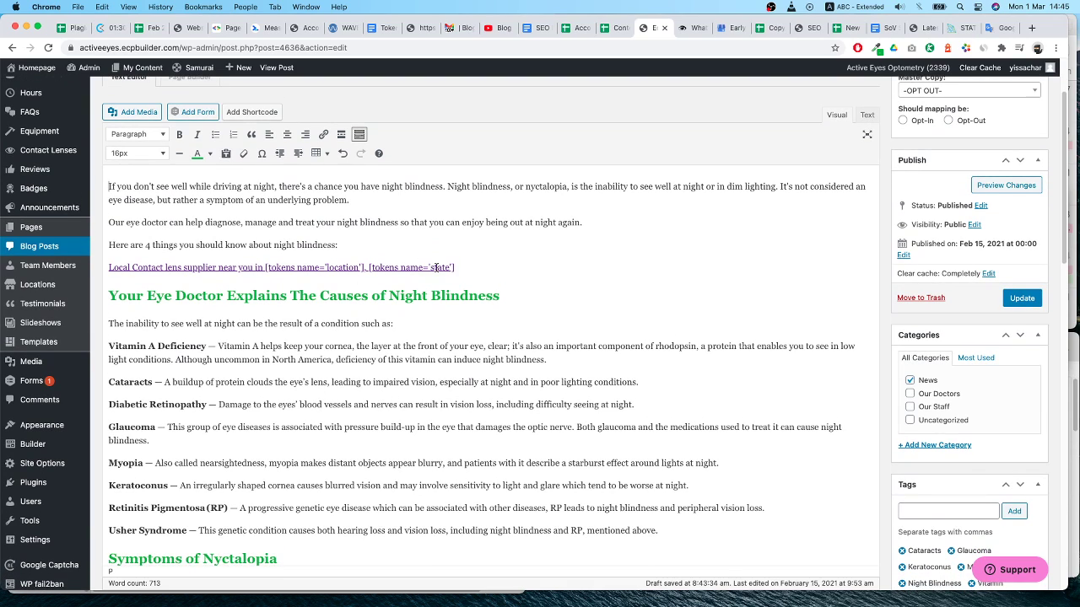
Check the link targets of "comprehensive eye exam" and "Macular degeneration" under "Symptoms of Nyctalopia" and review the sections below
scroll(368, 410, down, 5)
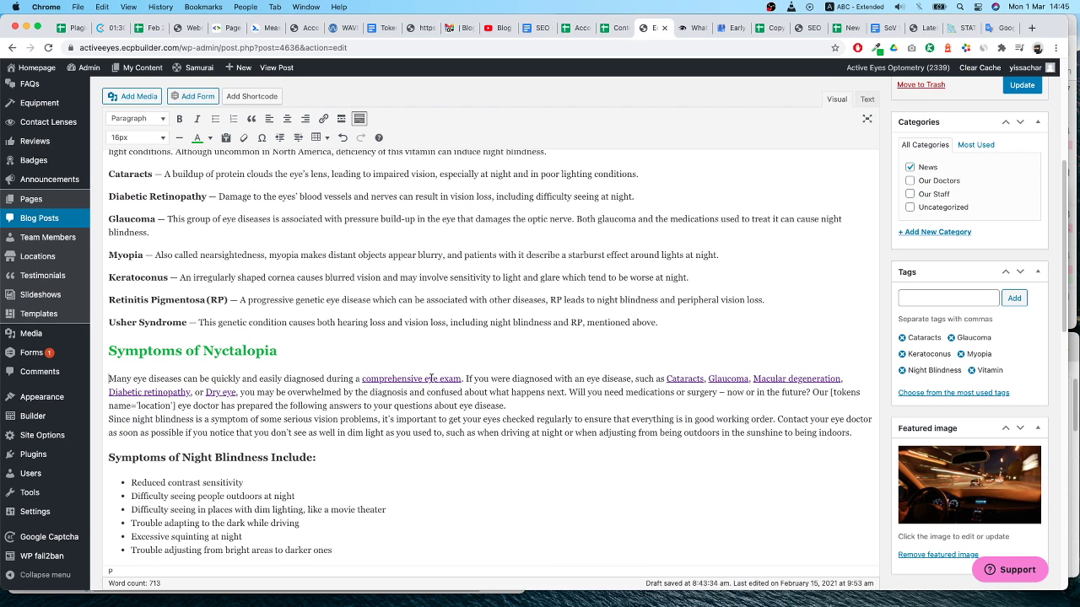
click(431, 379)
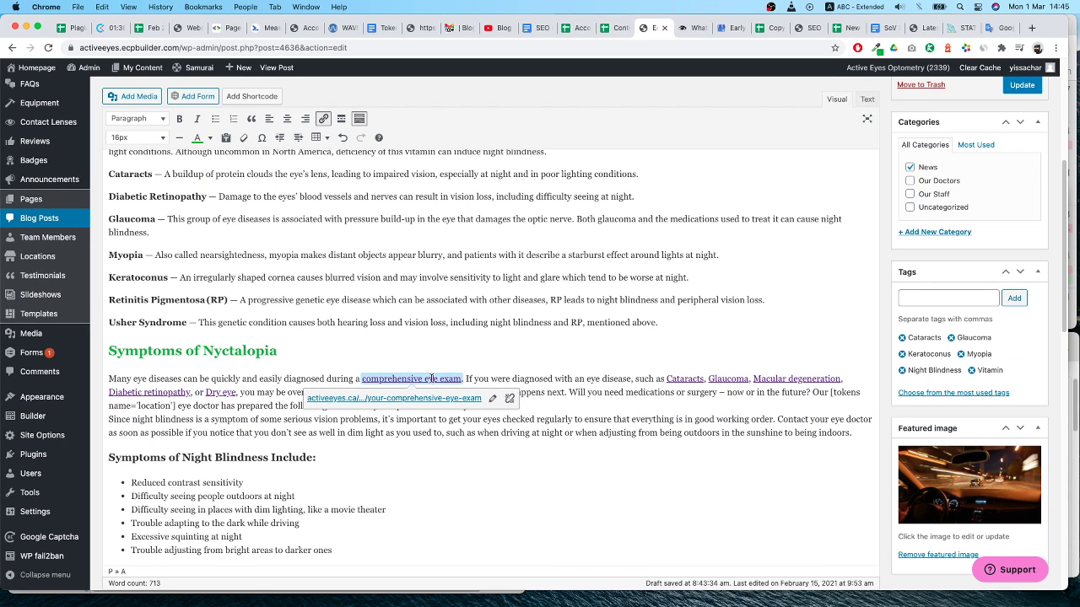
click(786, 379)
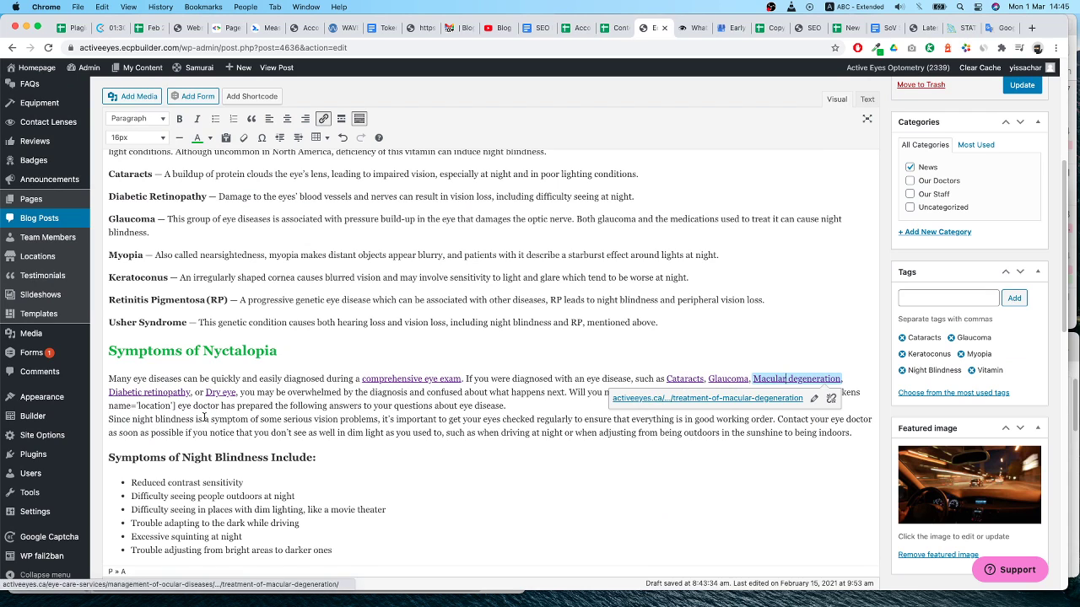
click(410, 420)
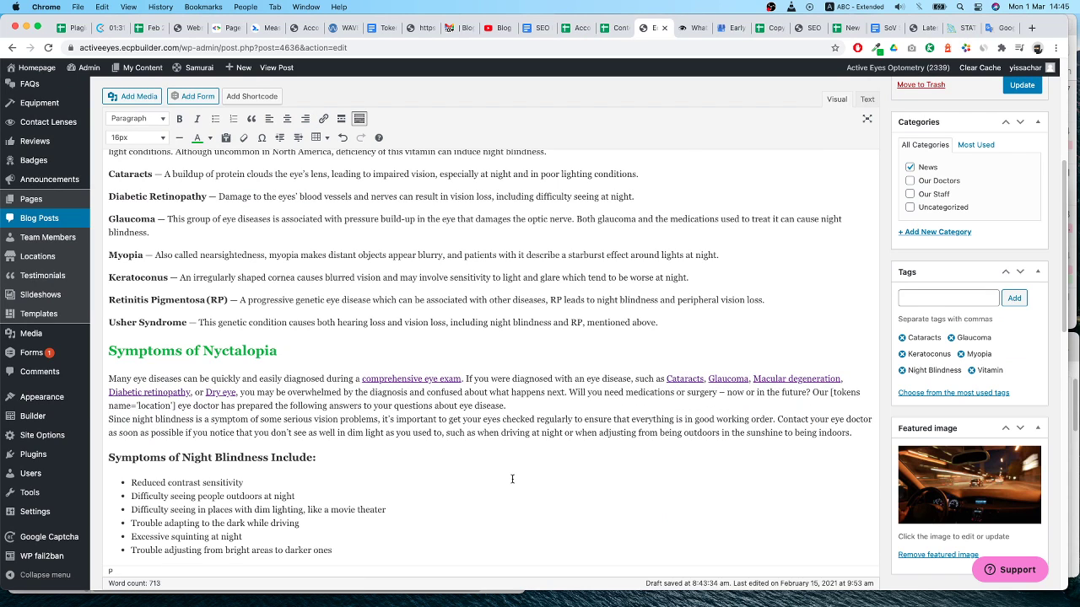
scroll(511, 479, down, 5)
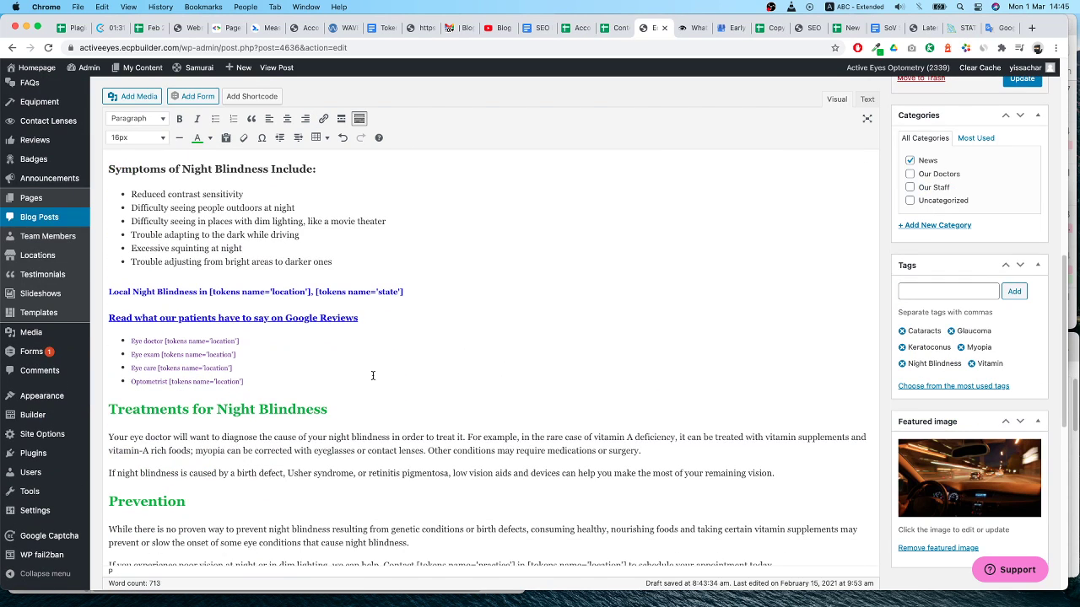
scroll(372, 375, up, 3)
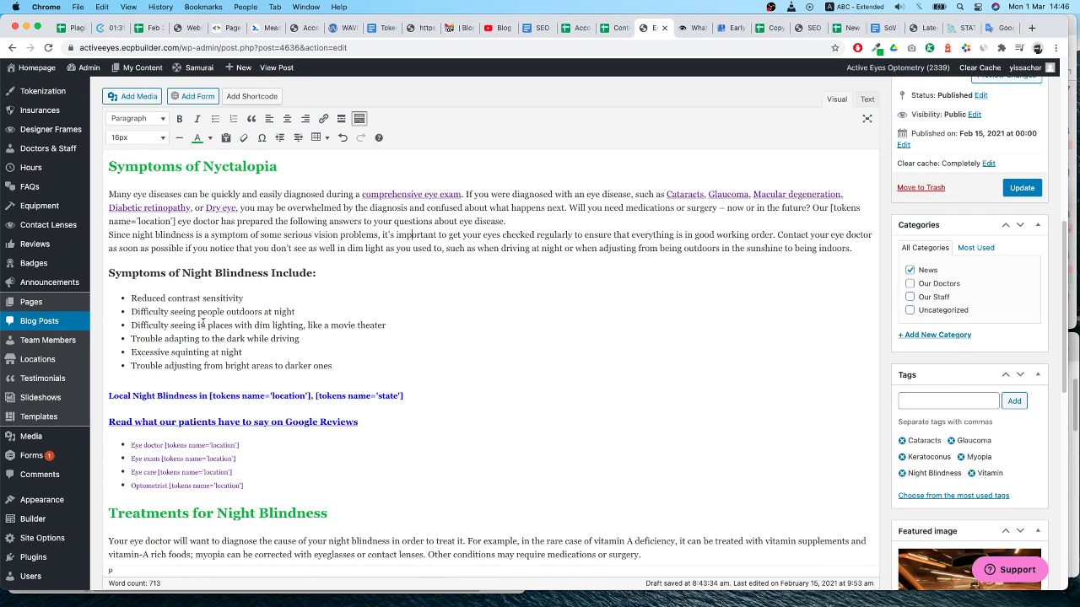
Apply the green text colour to the "Symptoms of Night Blindness Include:" subheading
scroll(203, 321, up, 1)
triple_click(223, 286)
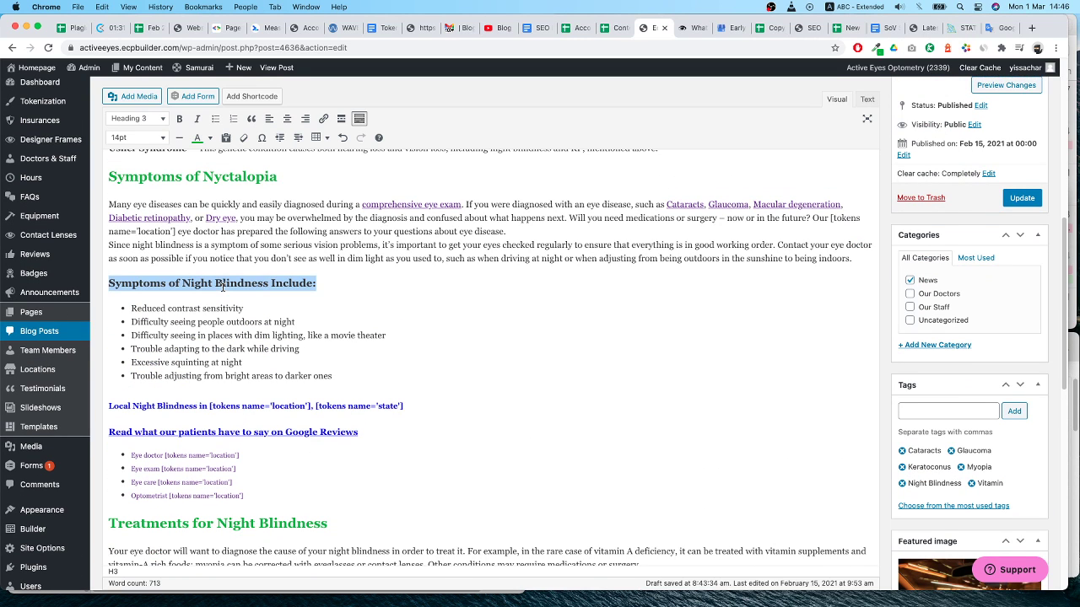
click(196, 137)
click(365, 365)
Review the post from the symptoms list to the closing section and compare its content with the reference page
scroll(426, 455, down, 2)
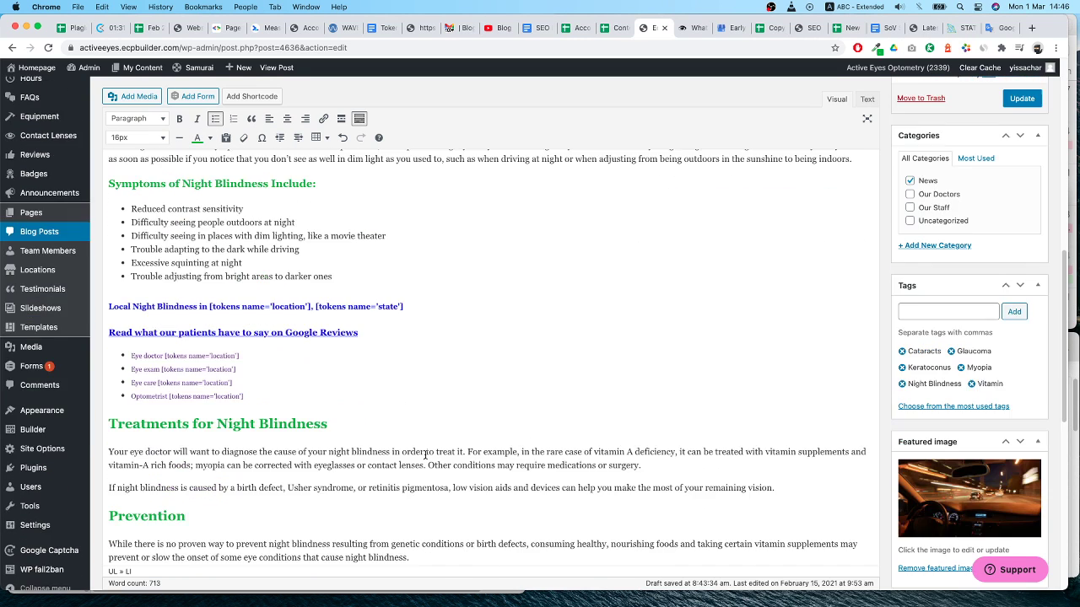
scroll(426, 456, down, 6)
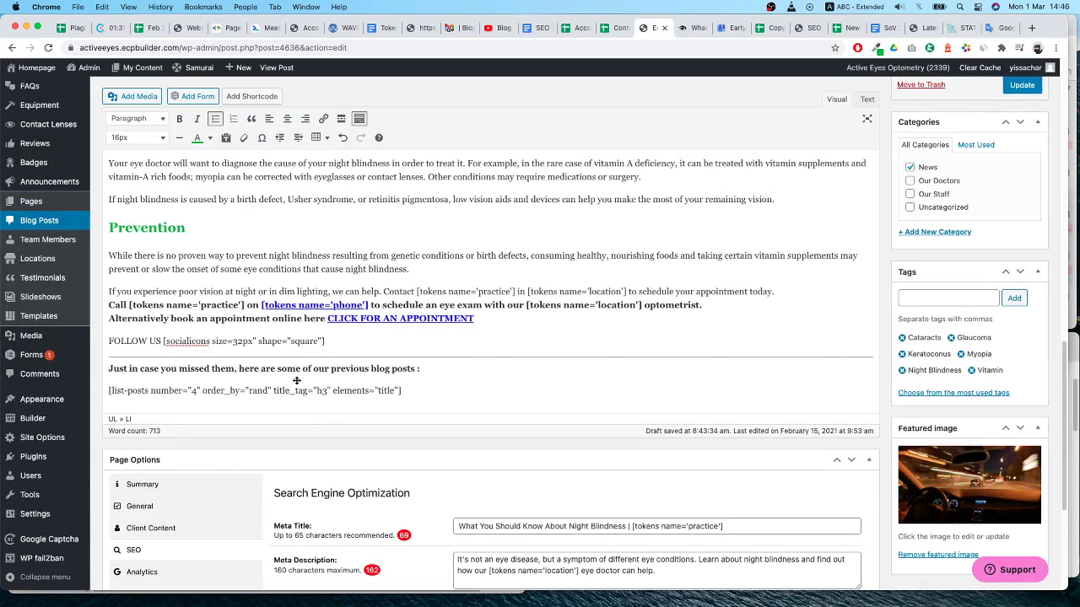
scroll(312, 359, up, 15)
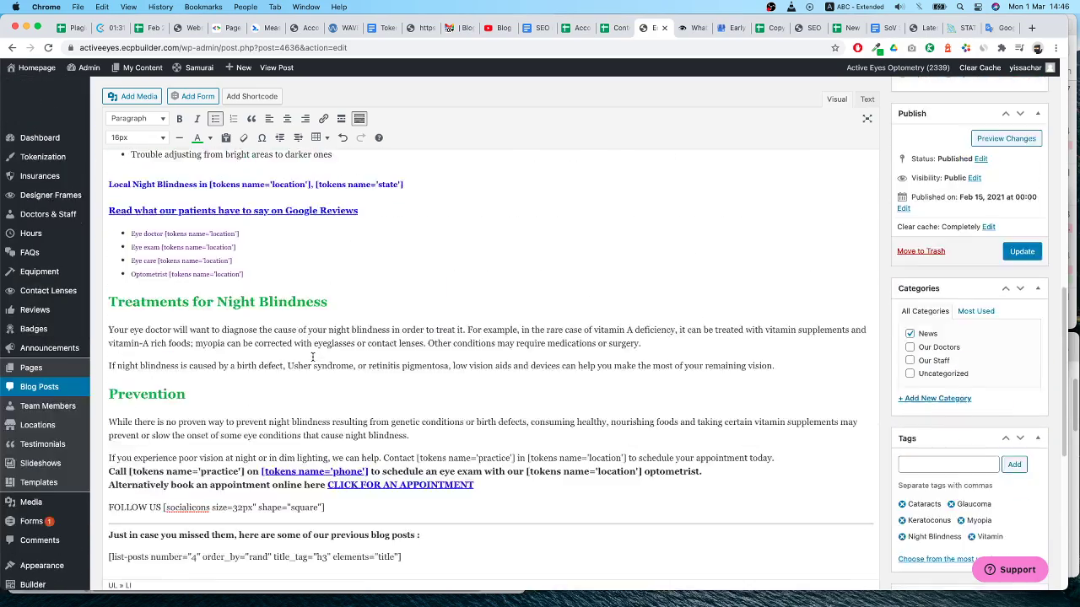
scroll(312, 360, up, 5)
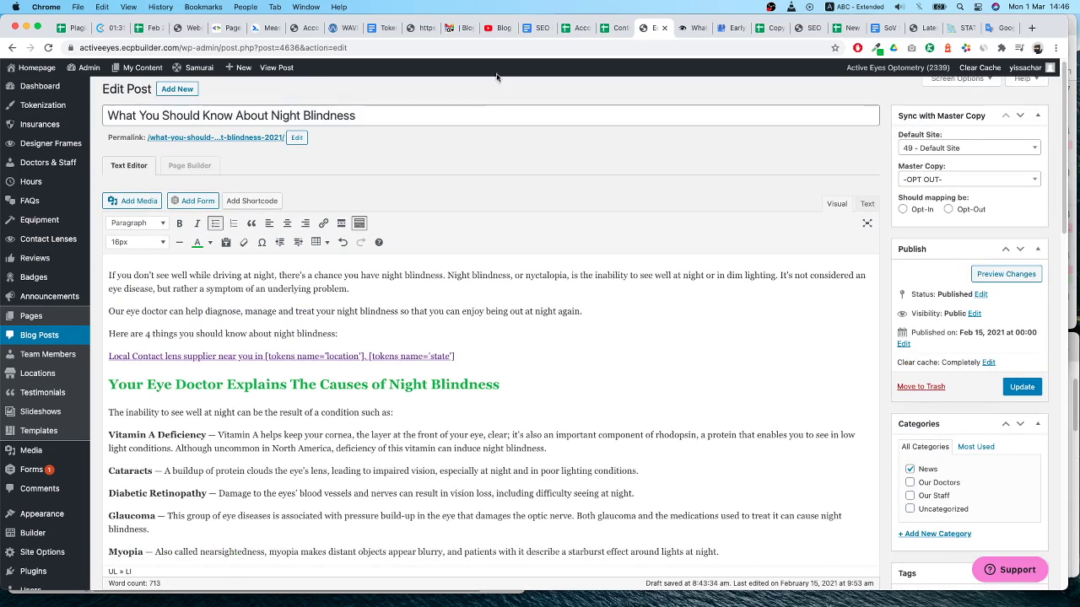
click(690, 32)
scroll(475, 370, up, 6)
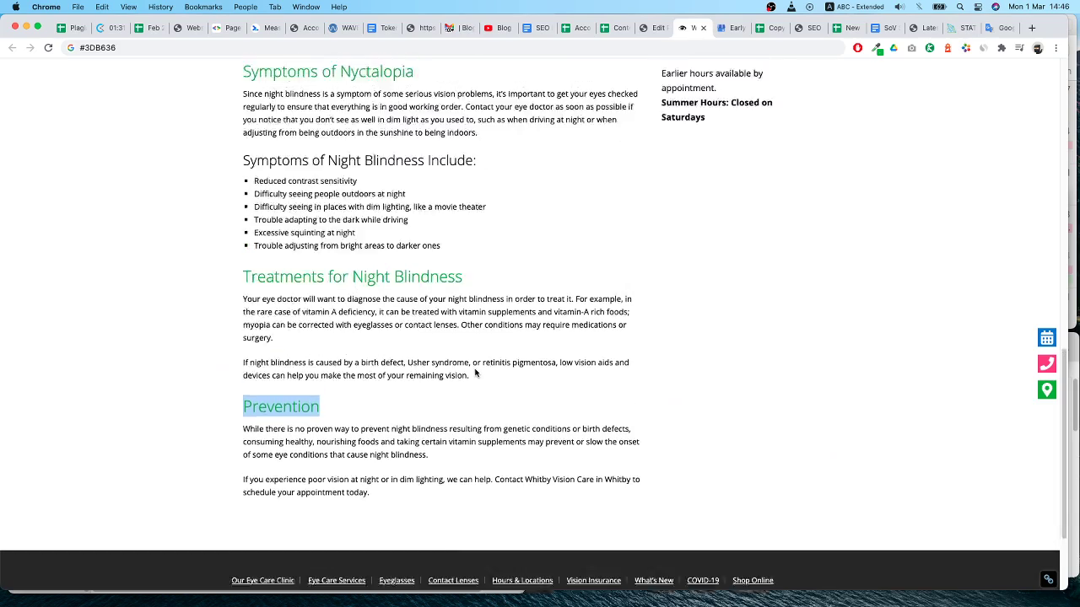
scroll(335, 432, up, 9)
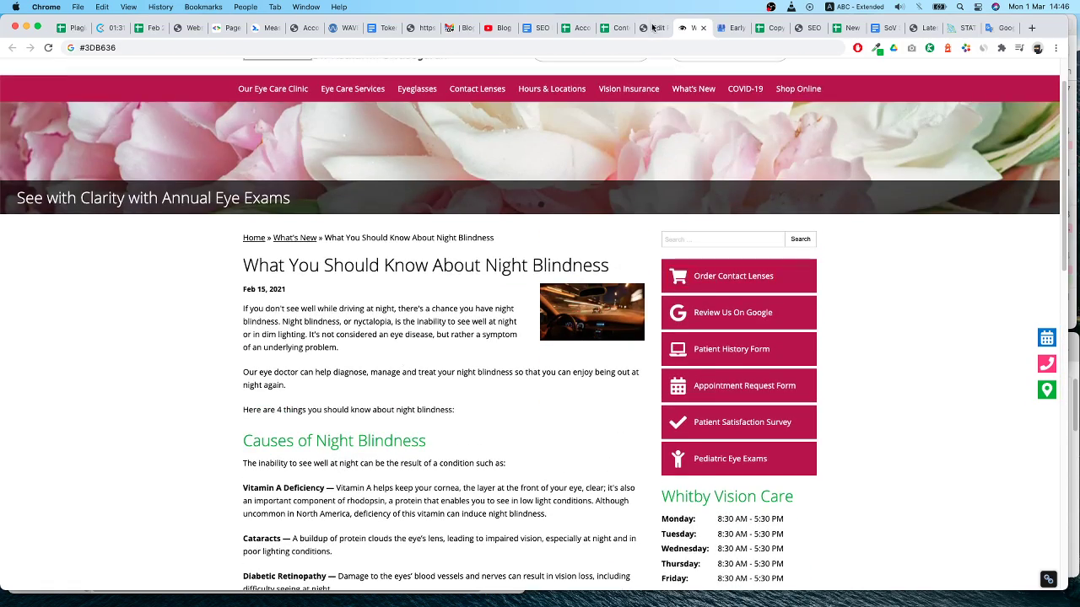
click(652, 28)
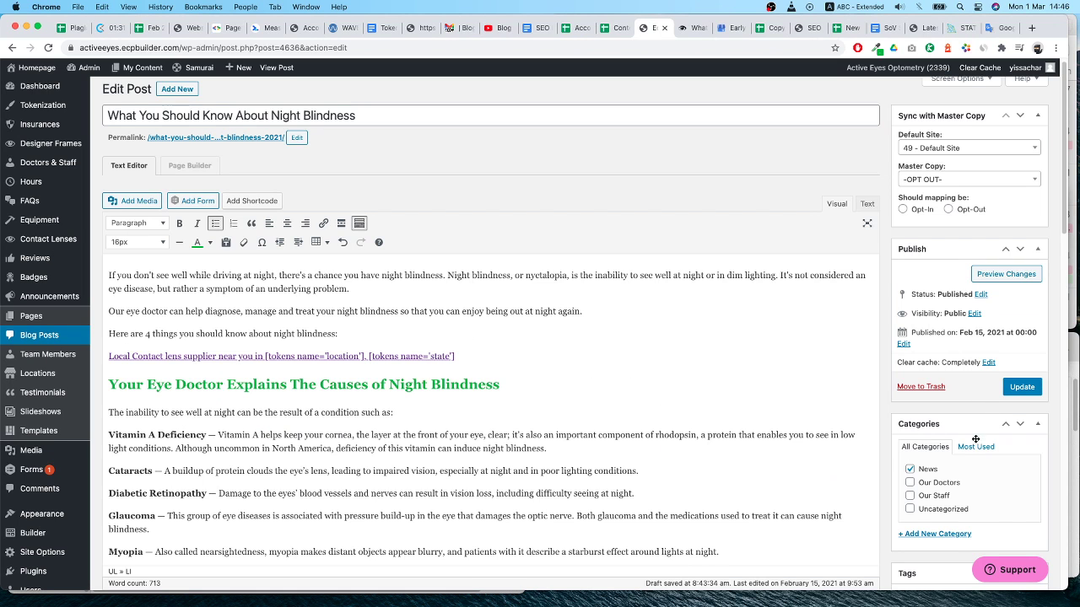
Check the post's categories, tags, featured image and SEO options, and update the published post
scroll(928, 468, down, 5)
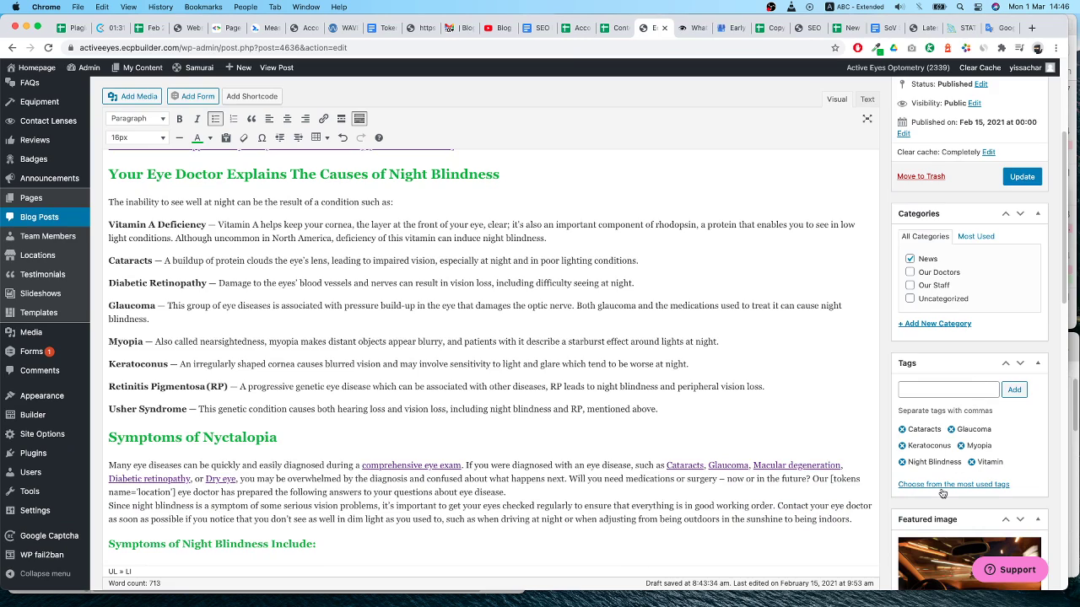
scroll(742, 508, down, 6)
scroll(742, 508, down, 15)
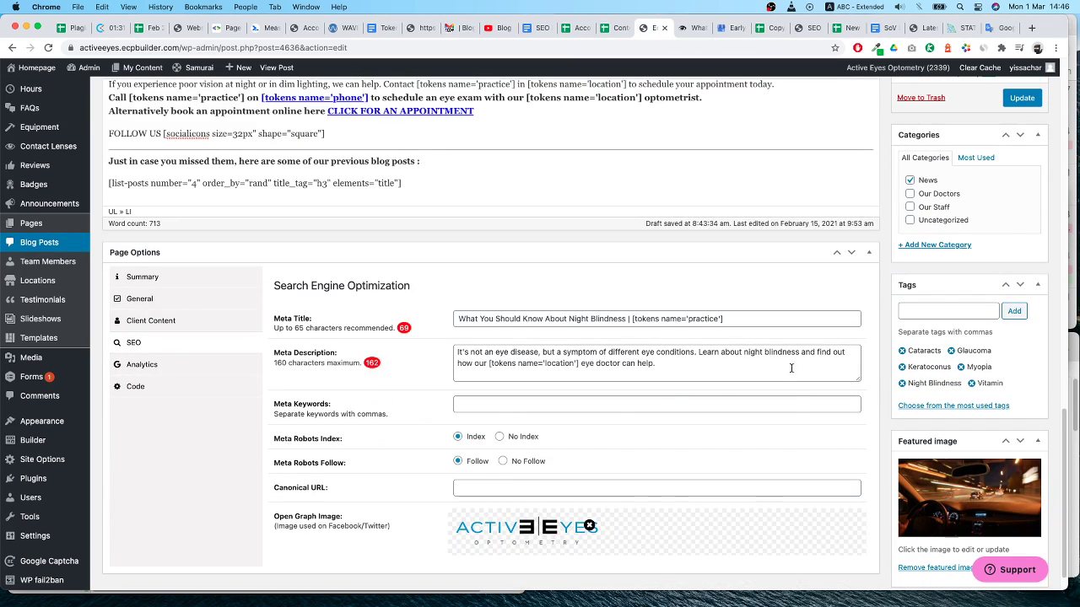
scroll(785, 463, up, 6)
scroll(785, 464, up, 6)
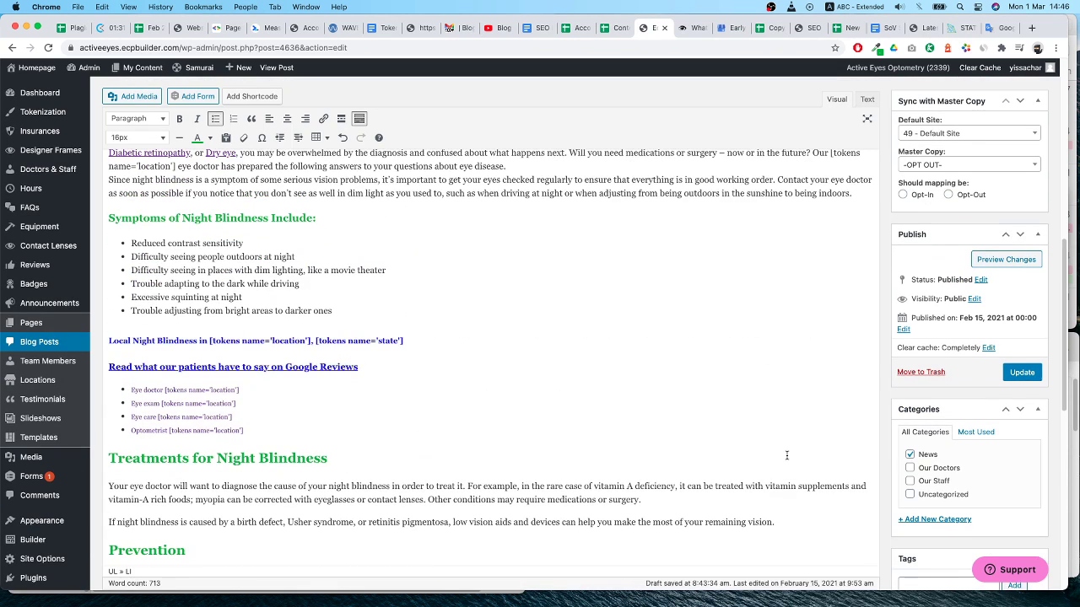
click(1022, 372)
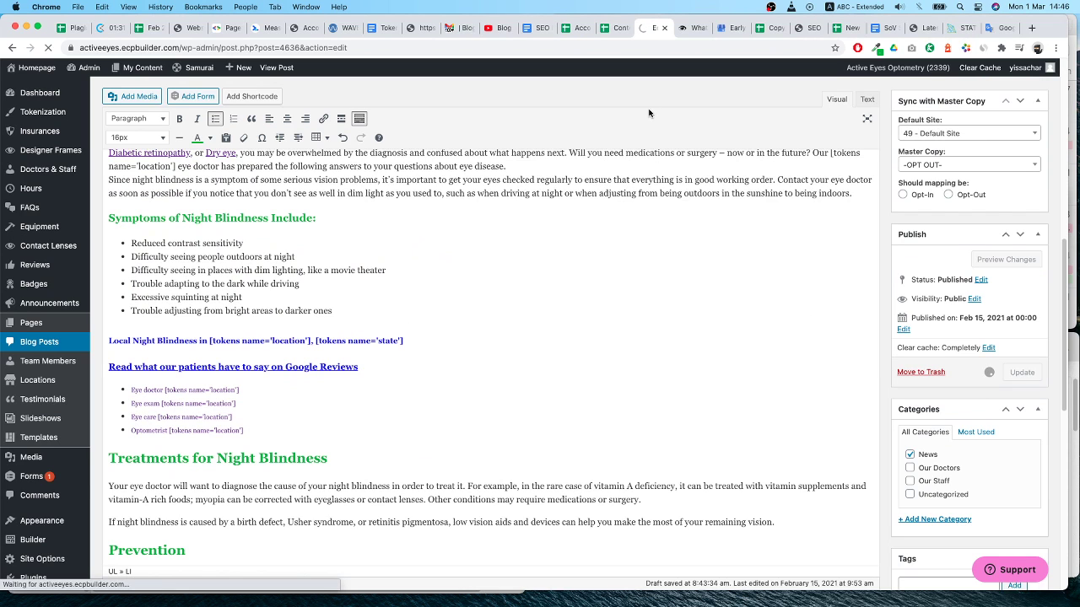
Switch to the Active Eyes Optometry account page on ecpmarketer.com and open the practice's live website, activeeyes.ca
click(682, 29)
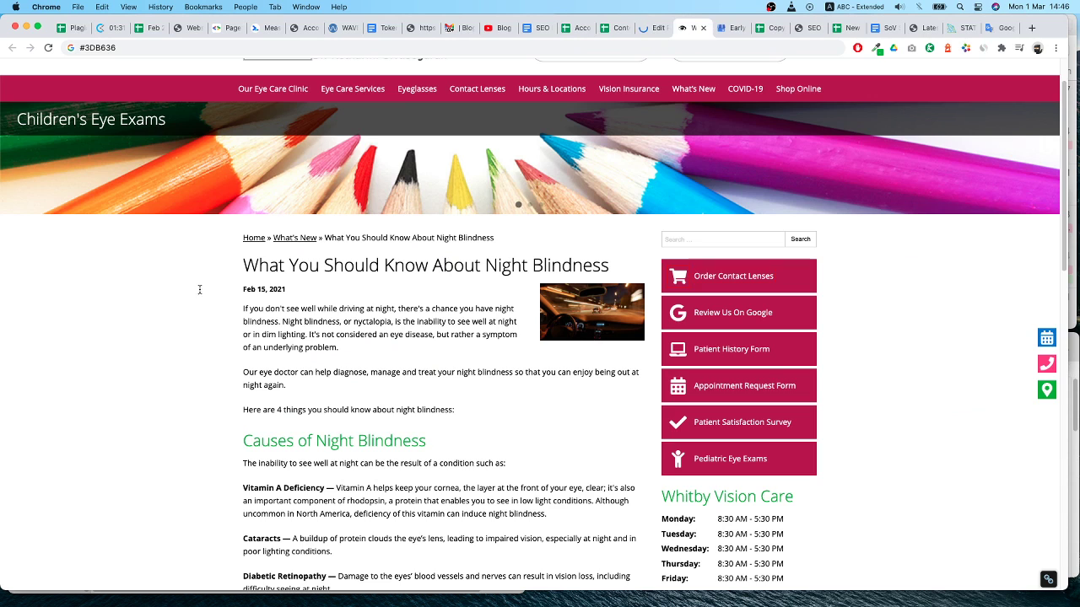
scroll(454, 435, up, 1)
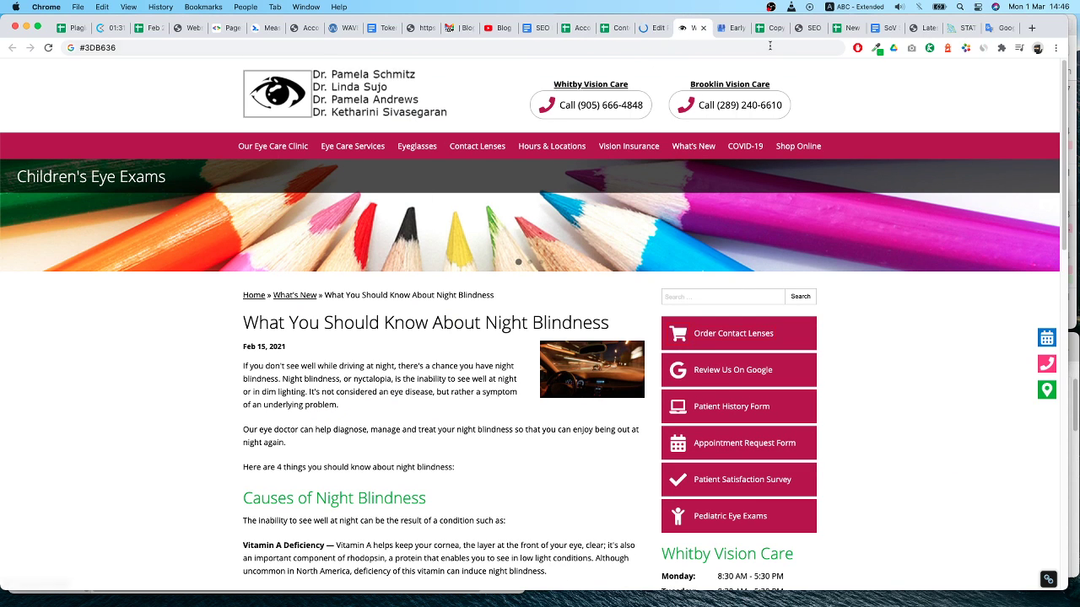
click(417, 30)
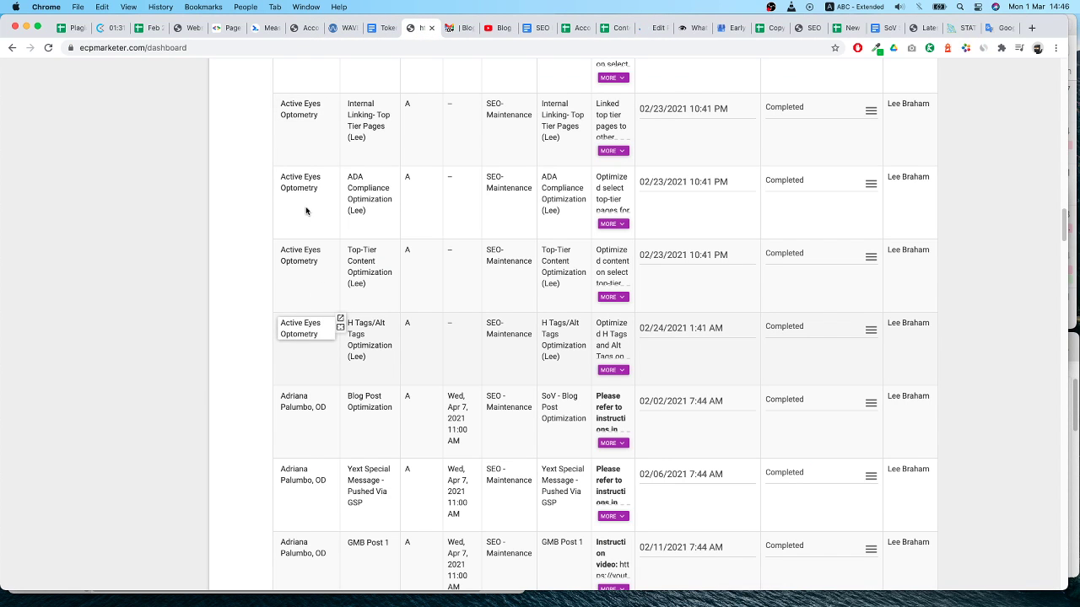
click(307, 28)
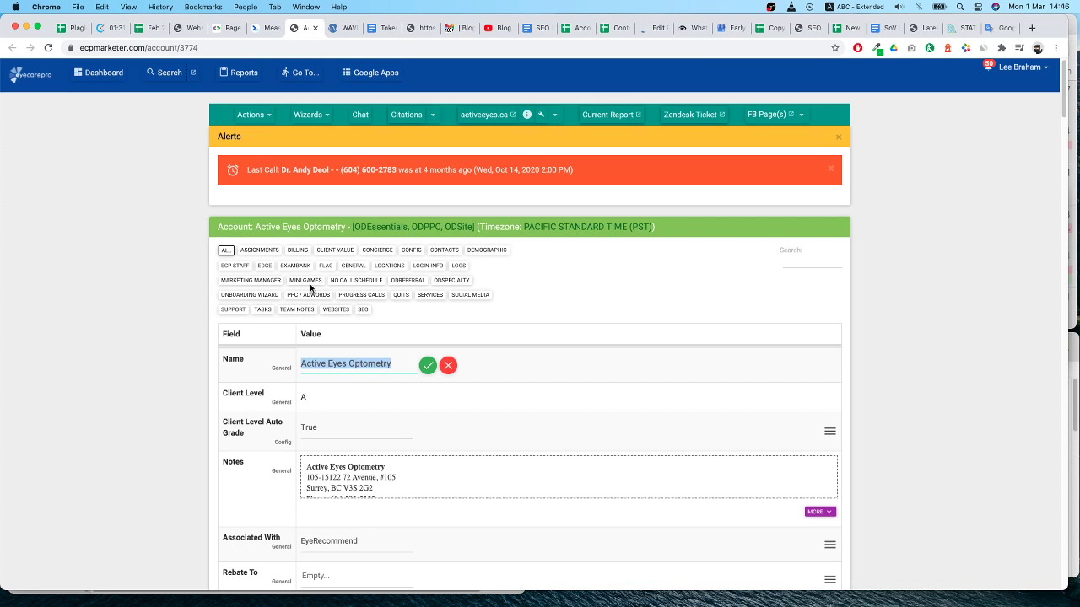
click(476, 113)
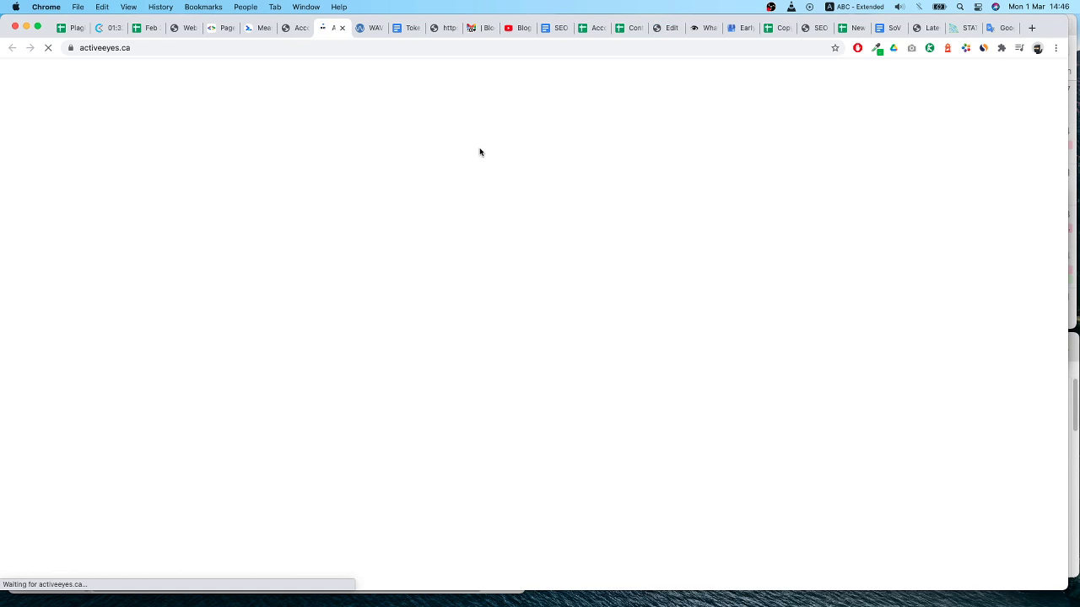
Open the "What You Should Know About Night Blindness" post from the homepage's "Our Eye Health Blog" section
scroll(485, 321, down, 20)
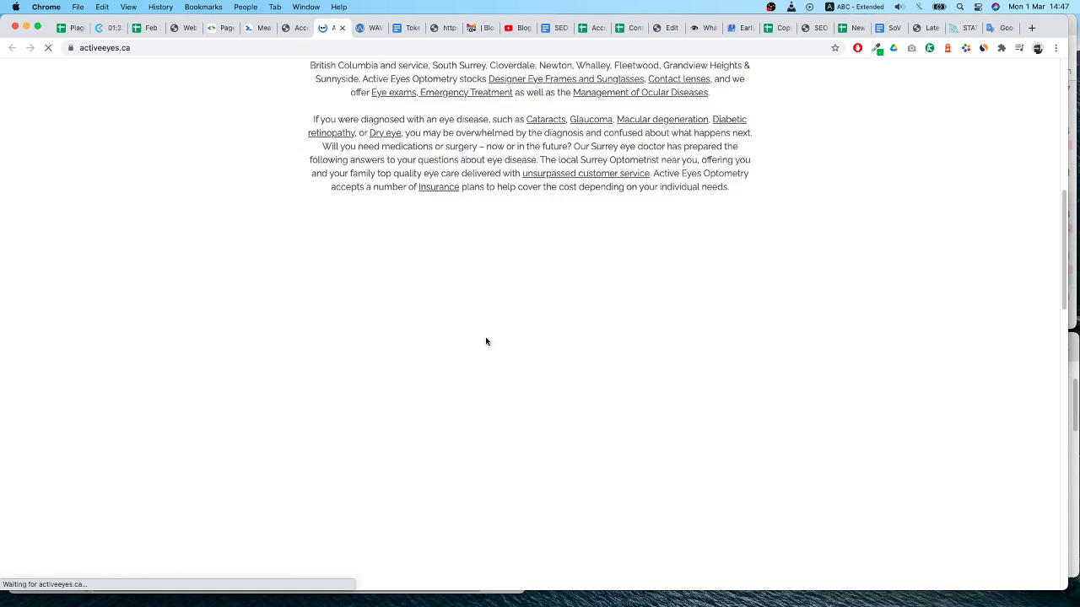
scroll(485, 342, down, 6)
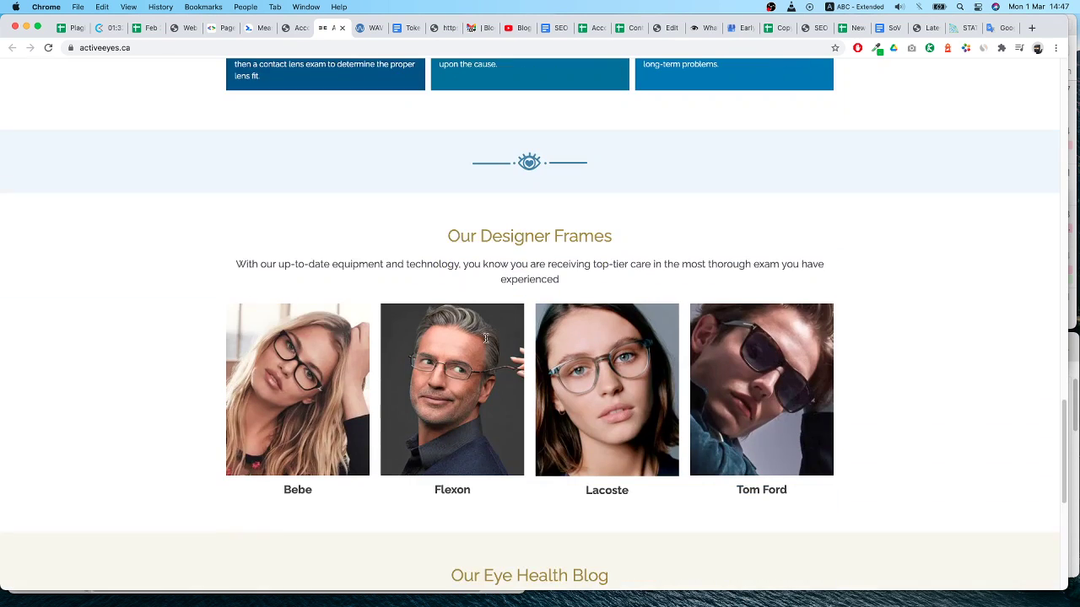
scroll(506, 364, down, 5)
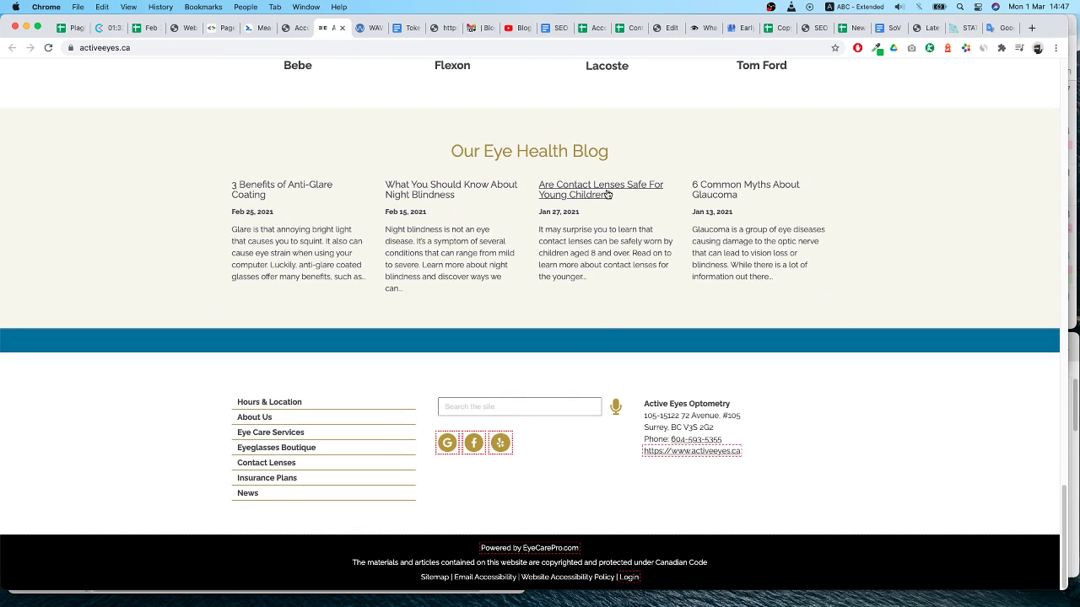
click(424, 199)
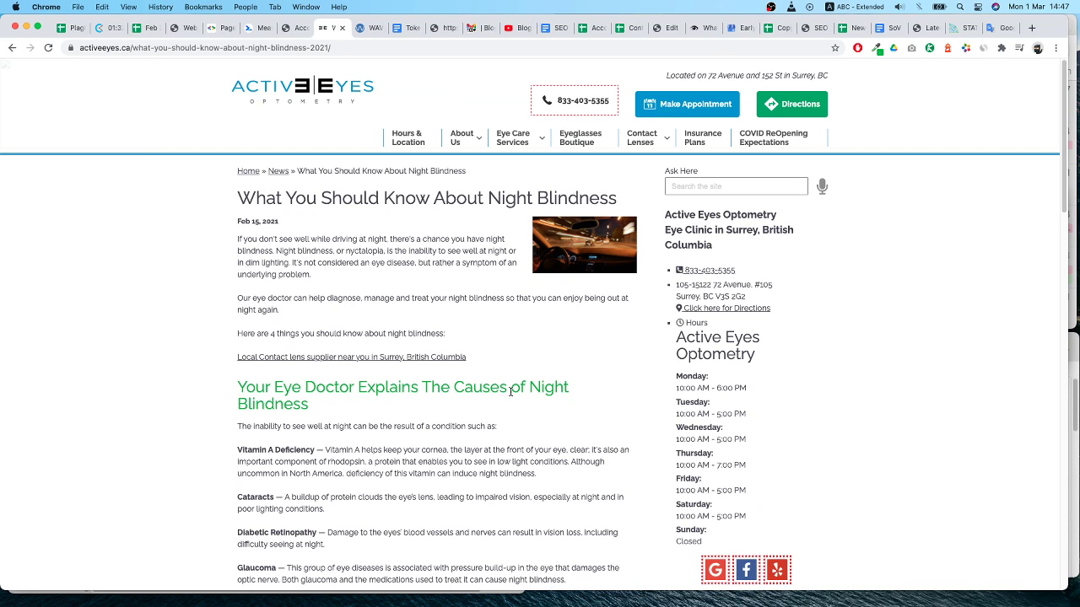
Review the live post's headings, symptoms list, links, location tokens, contact lines and previous blog posts list
scroll(446, 425, down, 4)
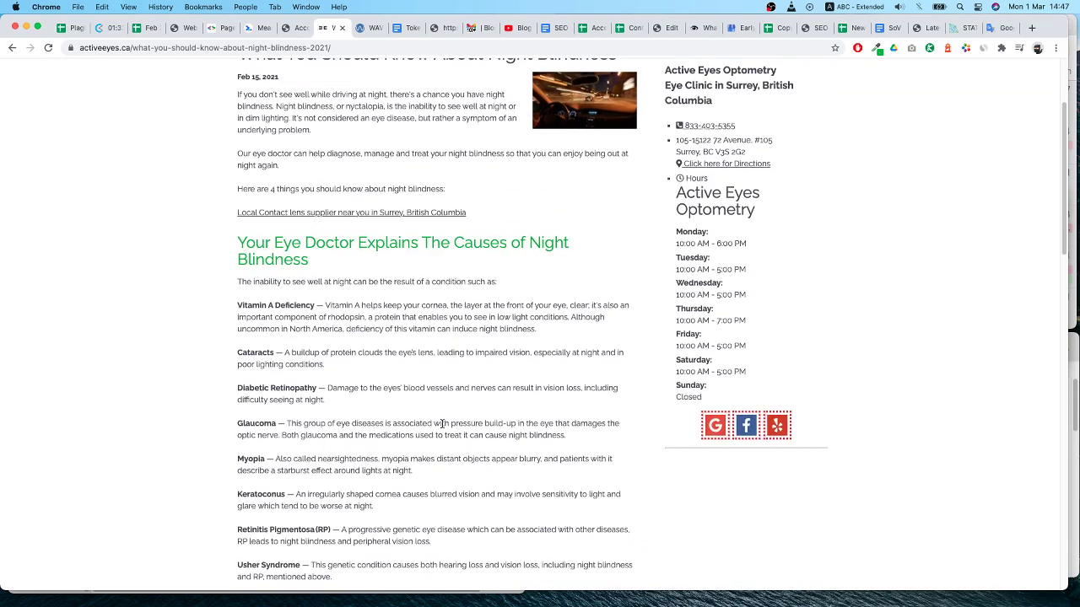
scroll(442, 426, down, 2)
scroll(442, 427, down, 4)
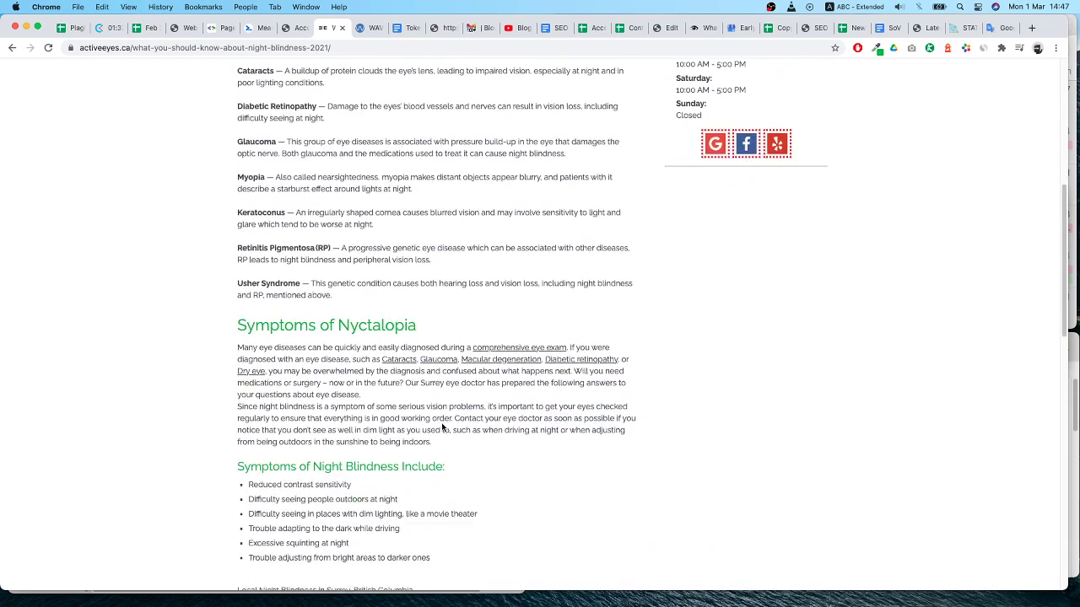
scroll(327, 337, down, 1)
scroll(327, 338, down, 6)
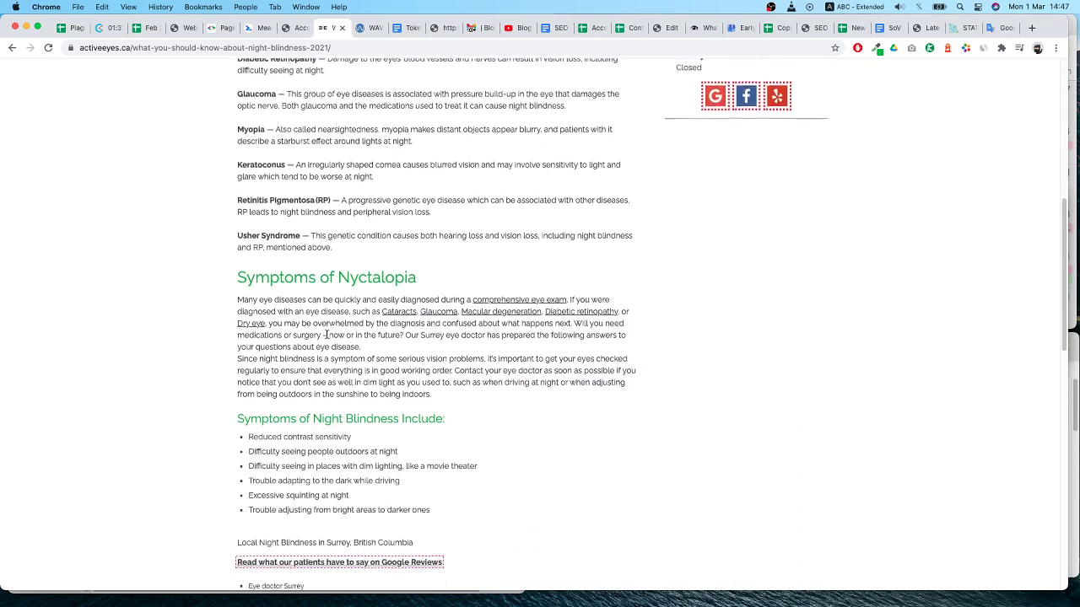
scroll(308, 338, down, 3)
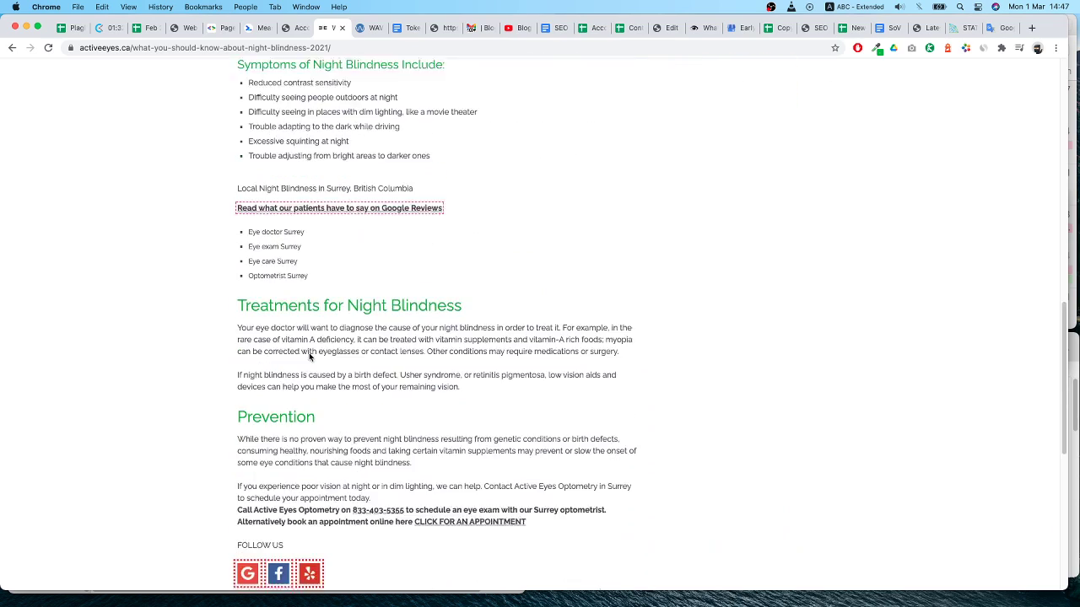
scroll(309, 355, down, 1)
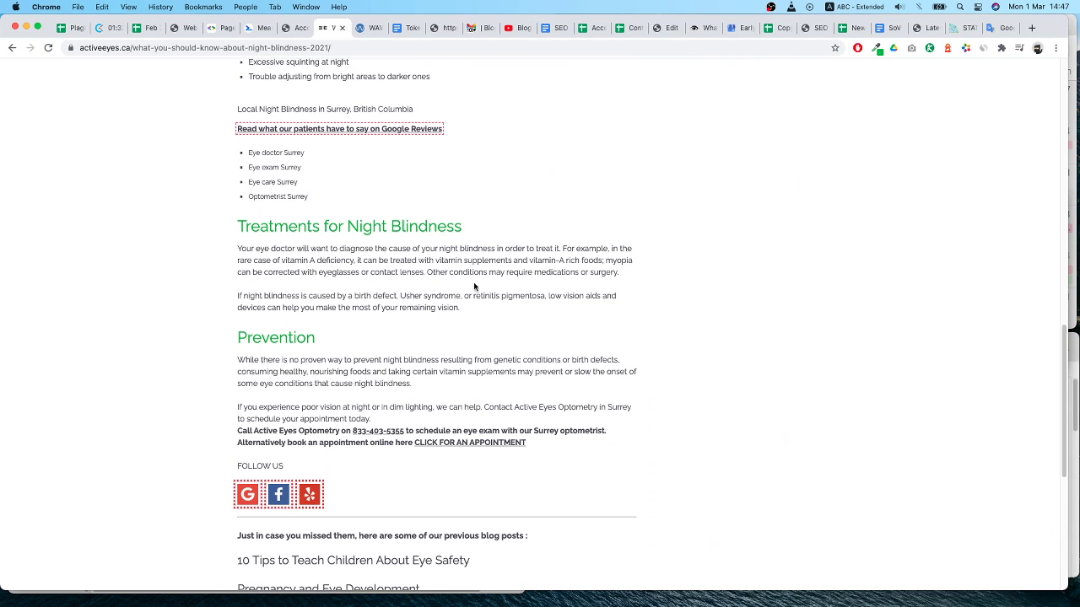
scroll(477, 312, down, 6)
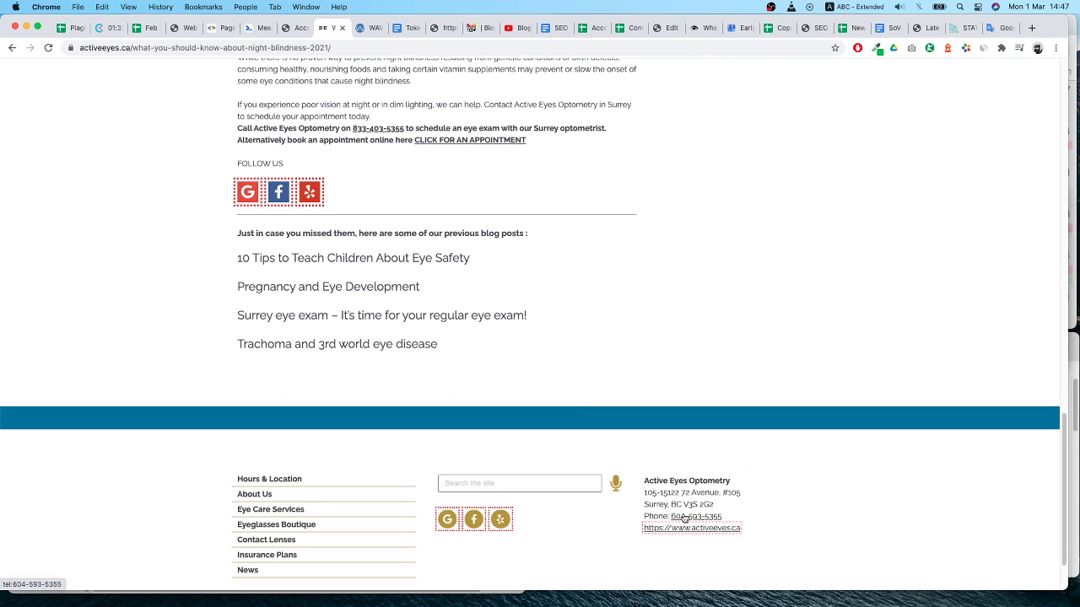
scroll(523, 513, up, 5)
scroll(492, 505, down, 1)
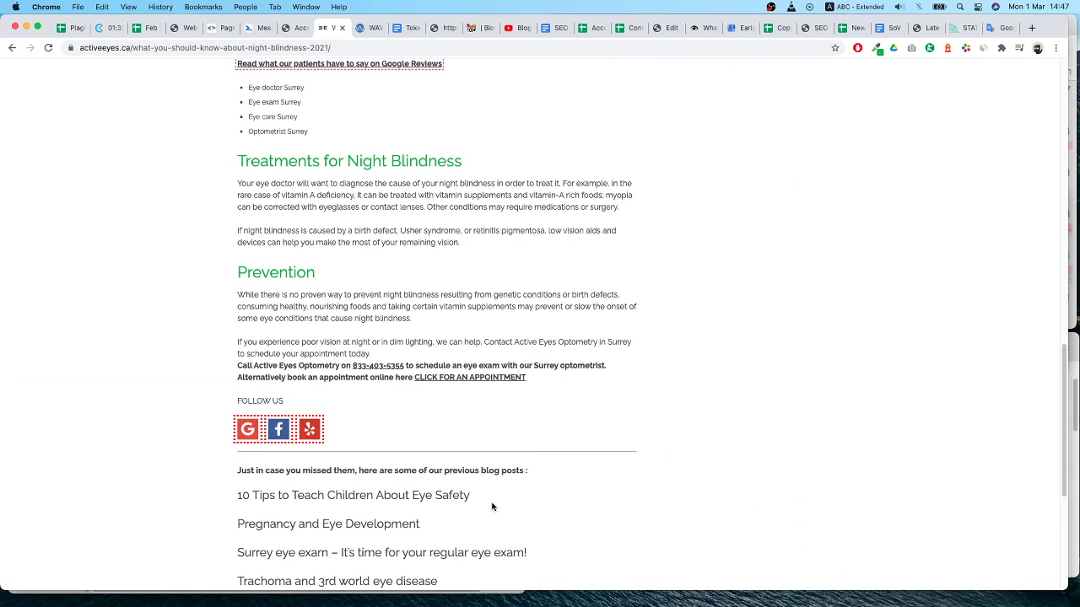